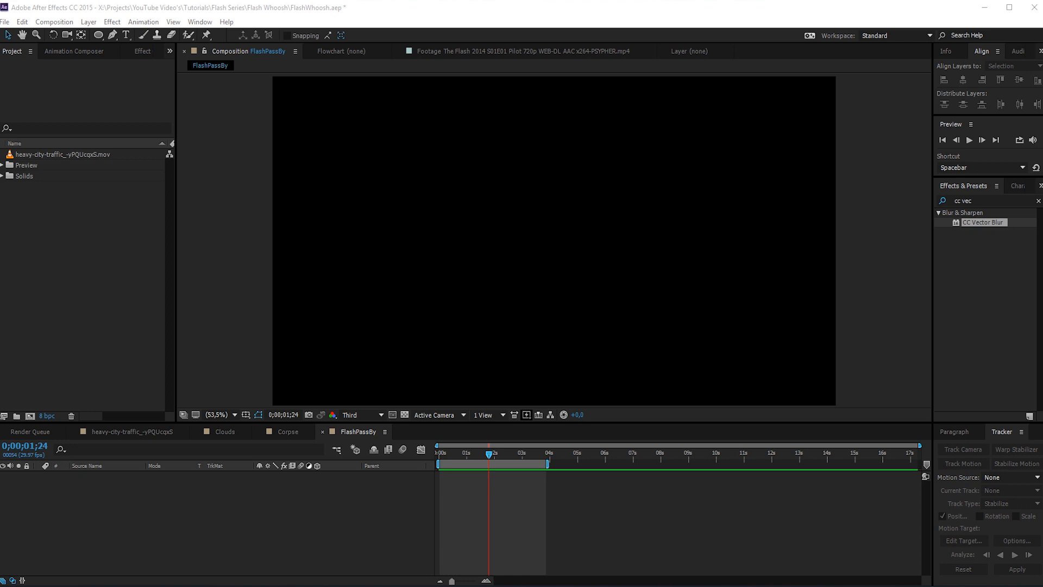
- Preview the heavy-city-traffic_-yPQUcqxS.mov footage and create a new composition from it
left_click(10, 158)
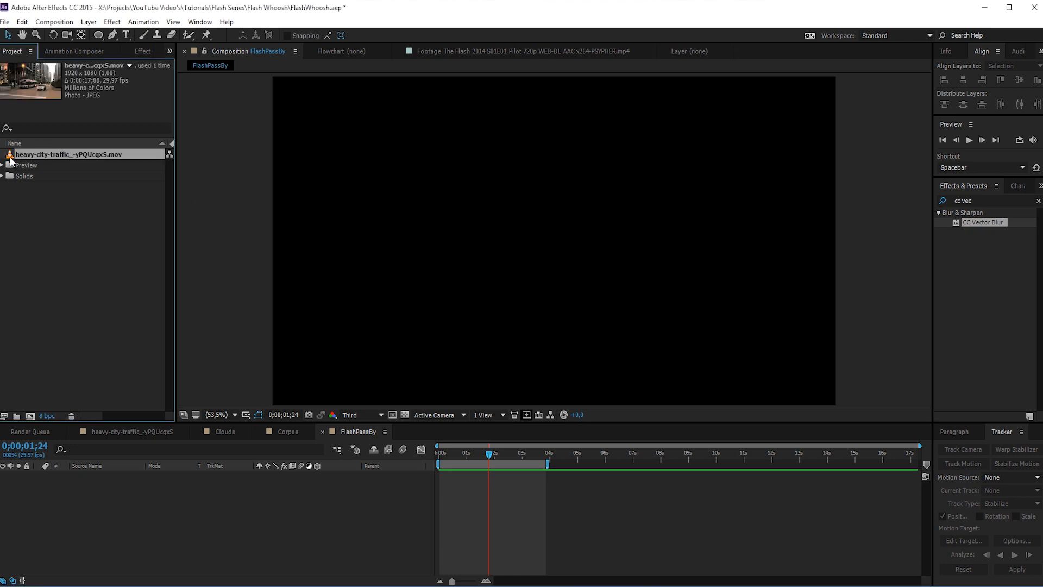
double_click(10, 157)
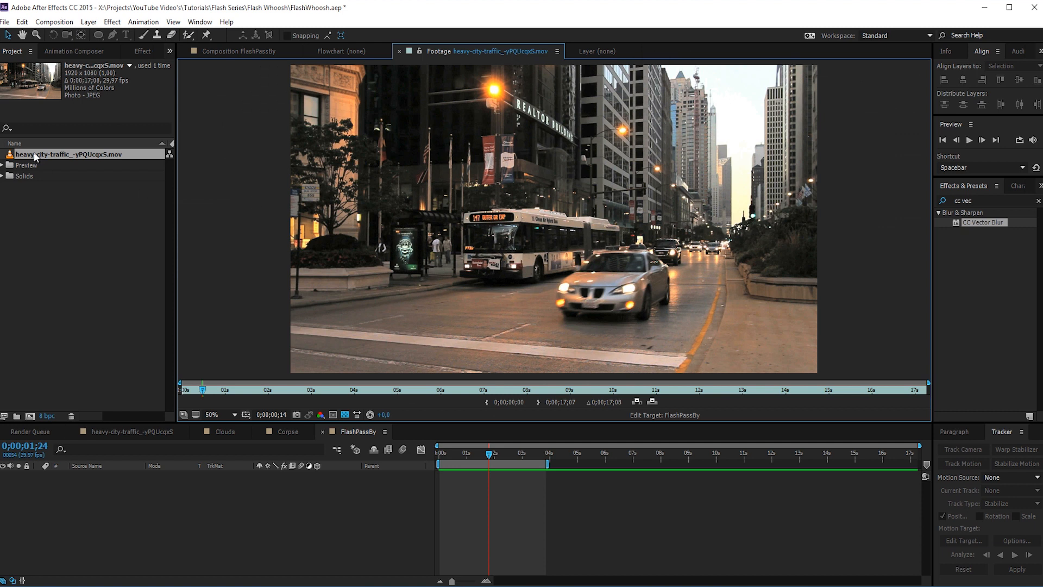
left_click_drag(34, 152, 28, 418)
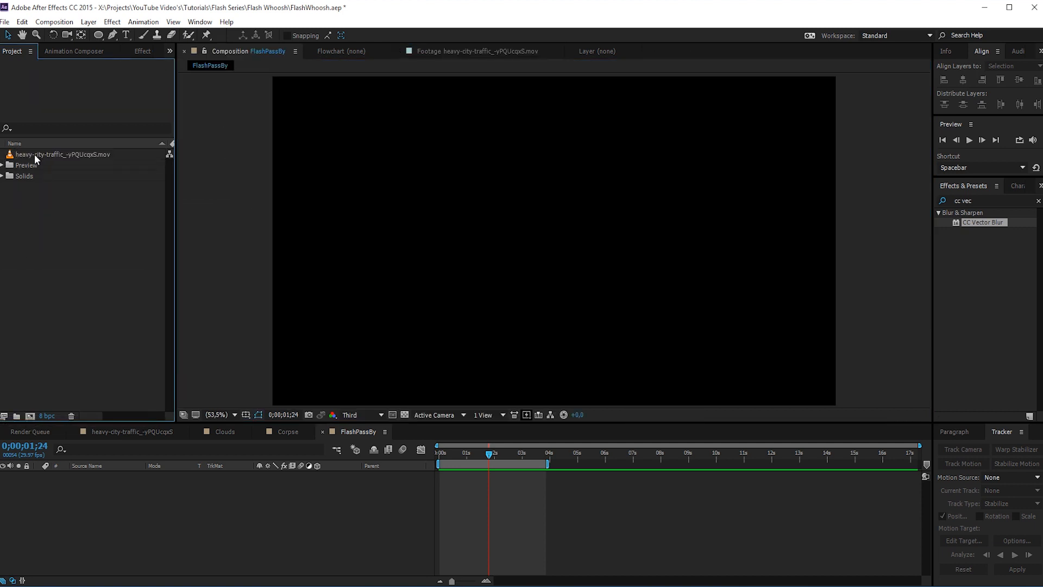
left_click_drag(35, 155, 31, 416)
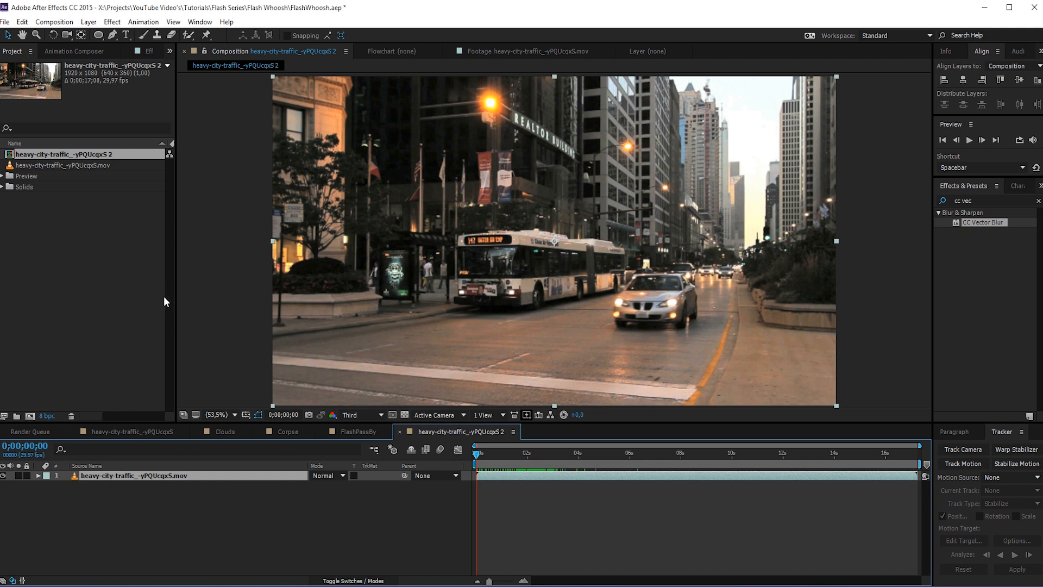
- Add a two-node camera with the 28mm preset to the composition
right_click(139, 514)
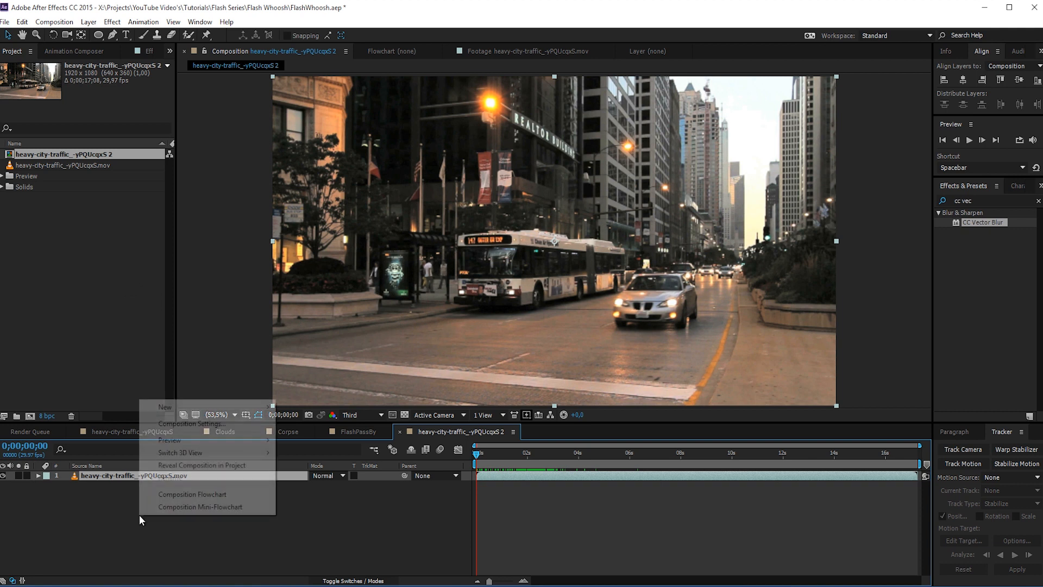
mouse_move(223, 407)
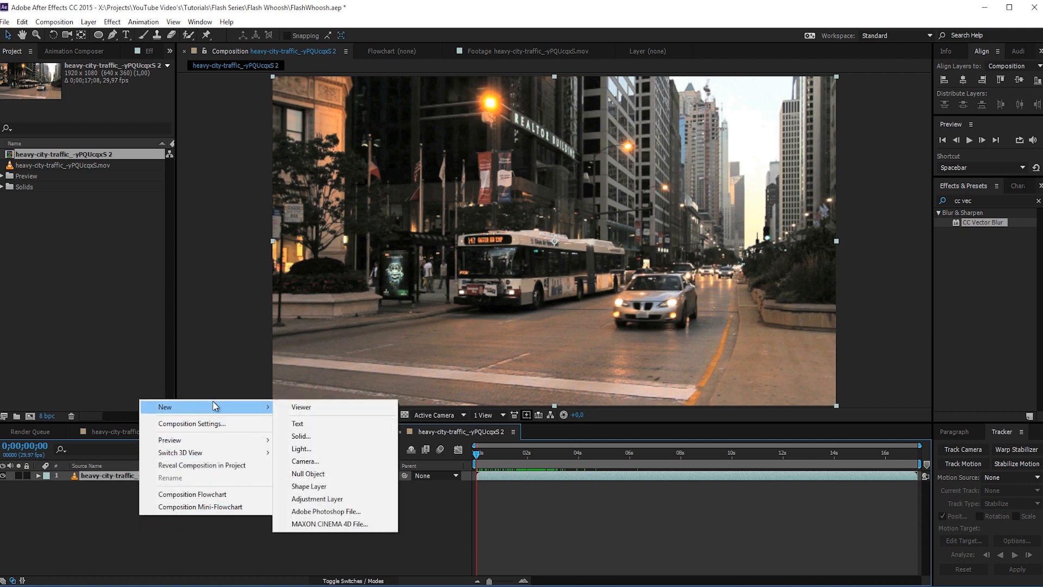
left_click(306, 462)
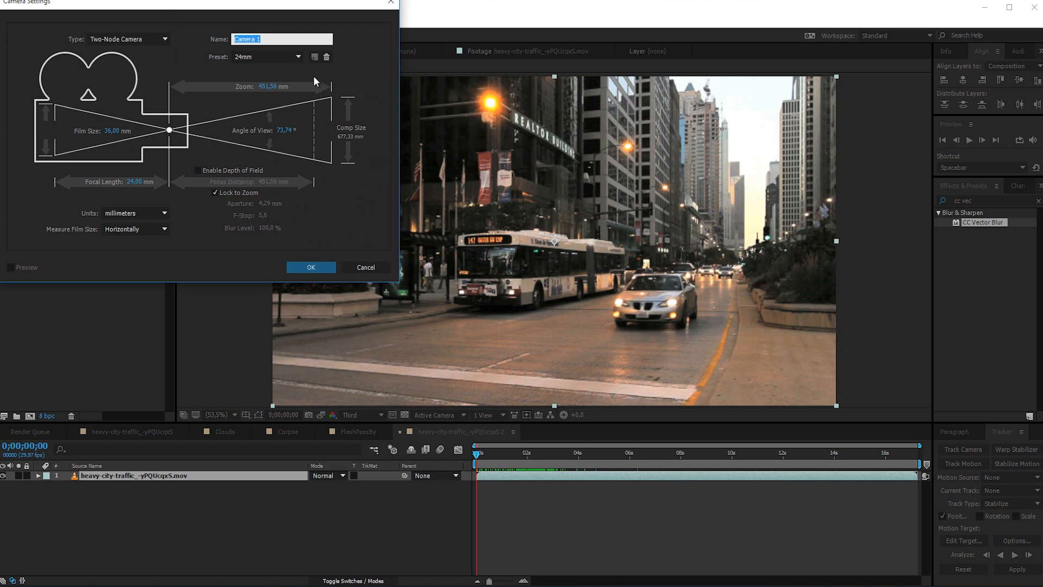
left_click(267, 56)
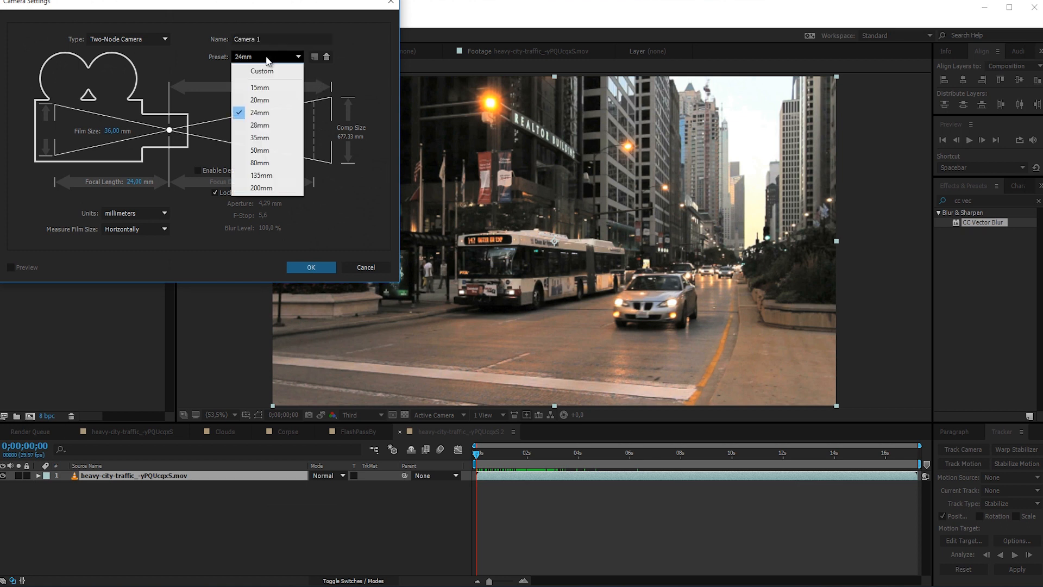
left_click(267, 125)
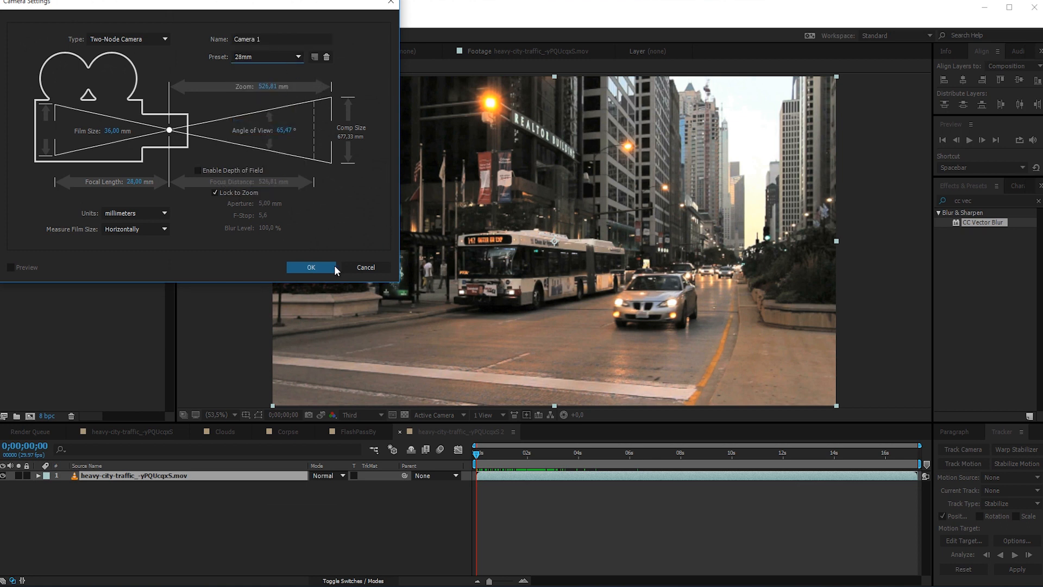
left_click(320, 268)
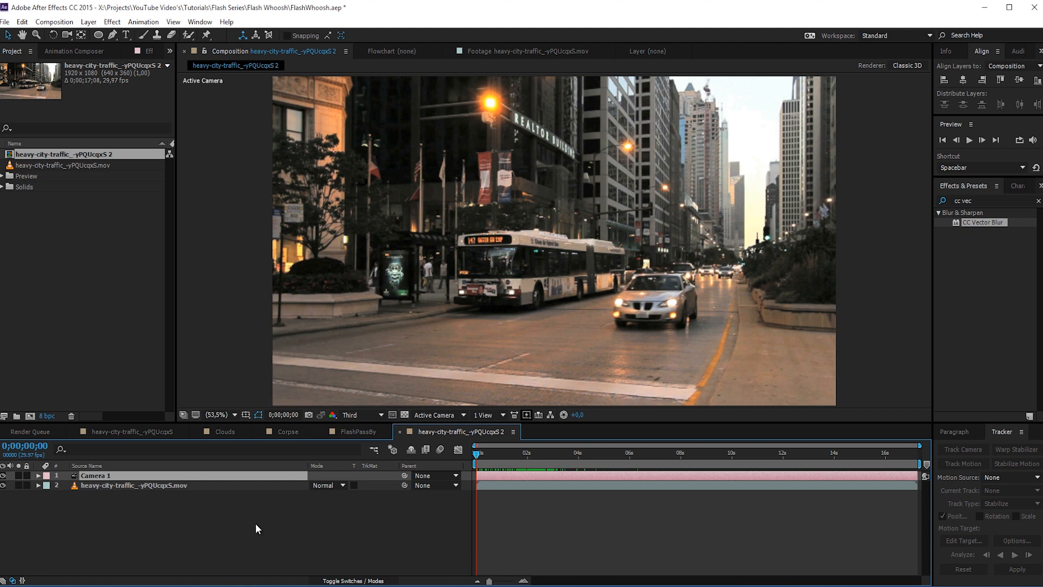
- Add a Point light named Emitter to the composition
right_click(185, 523)
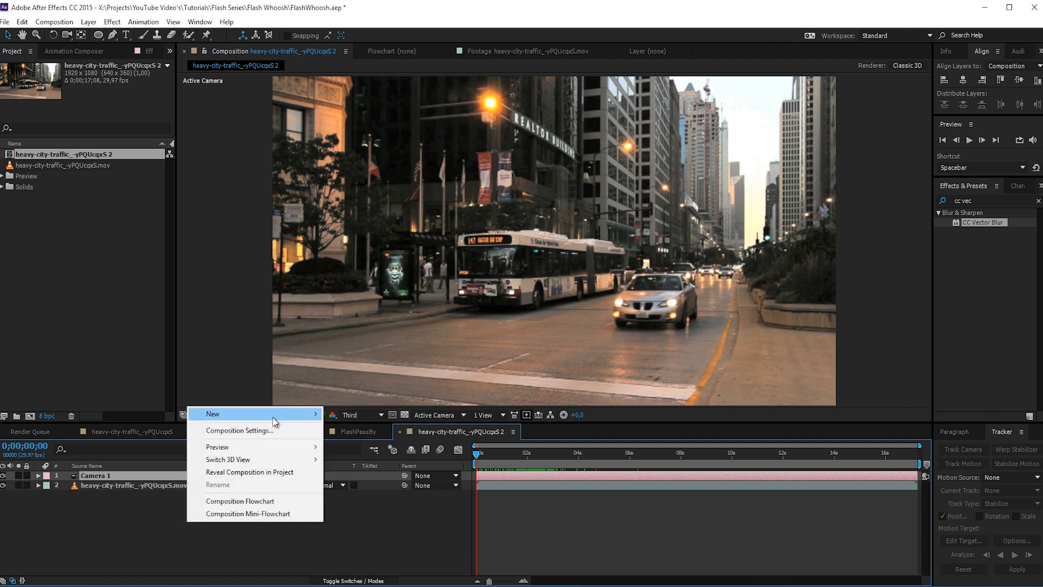
mouse_move(265, 418)
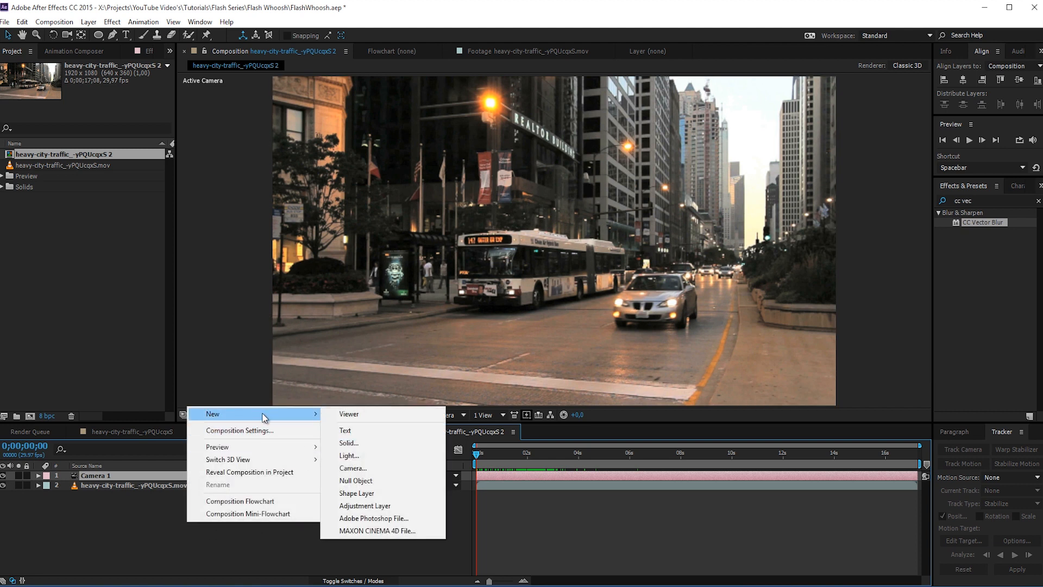
left_click(372, 462)
type("Emitter")
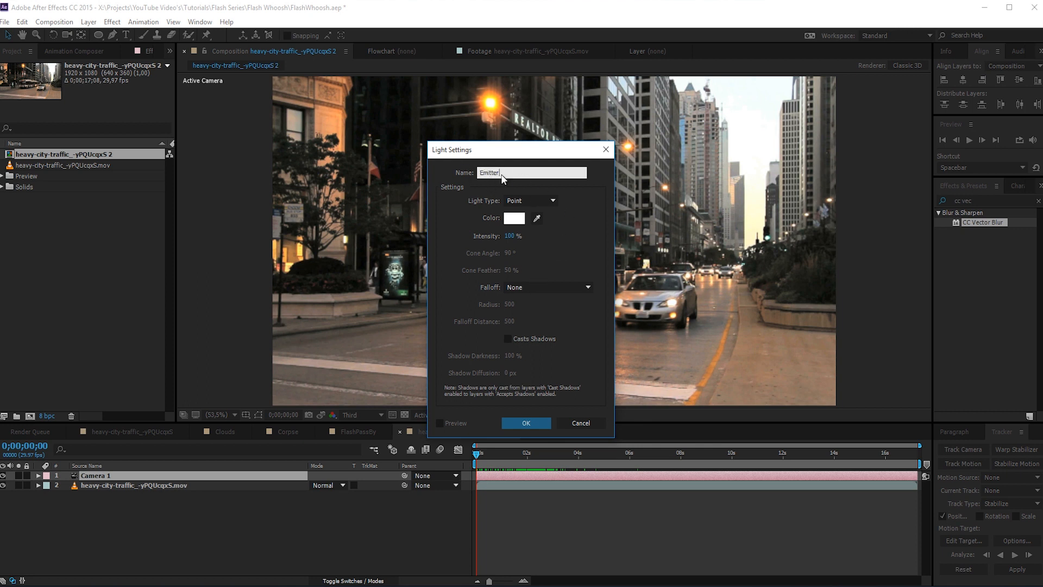
double_click(522, 171)
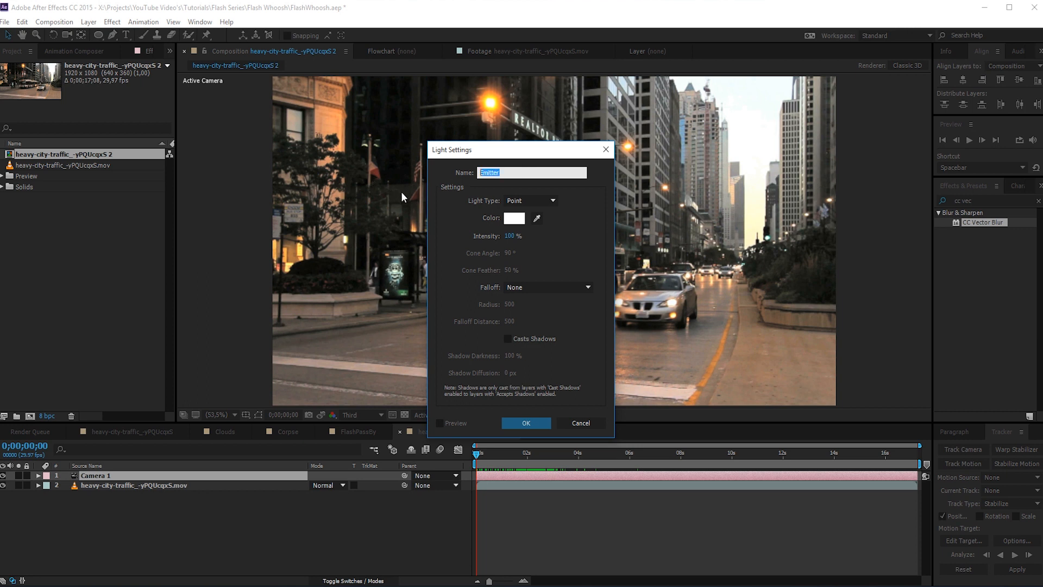
left_click(478, 200)
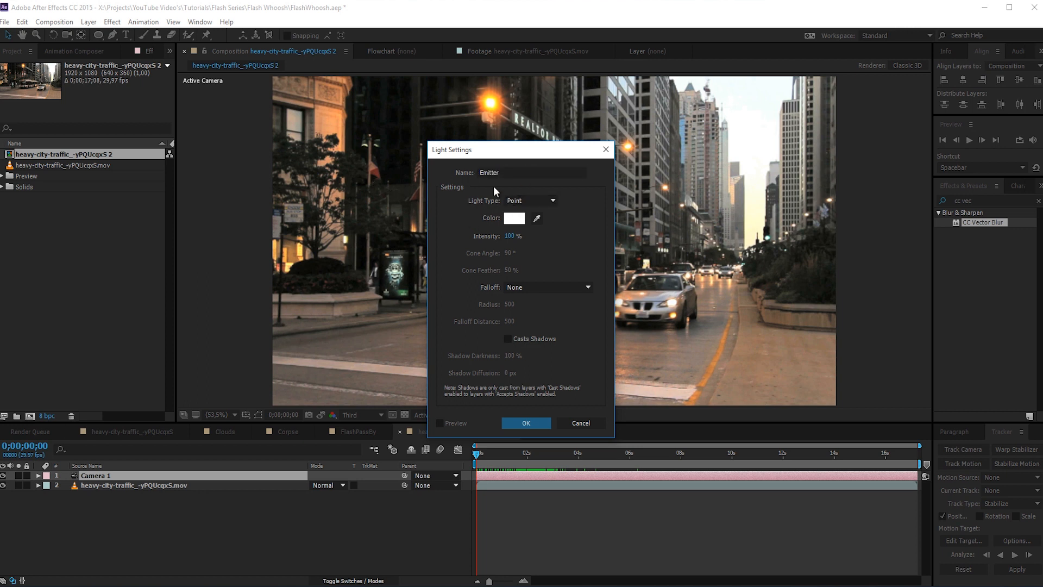
left_click(520, 201)
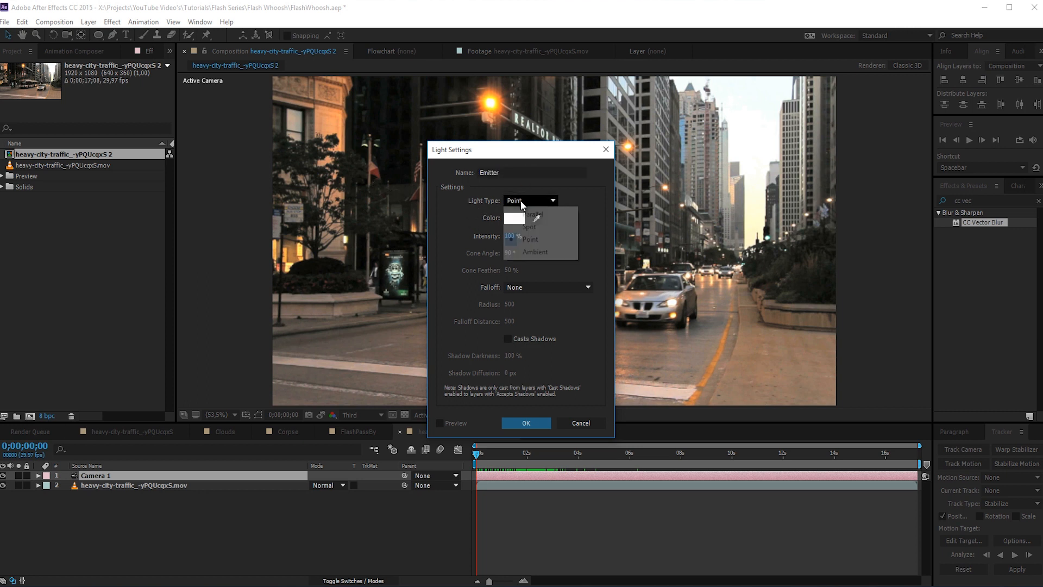
left_click(530, 239)
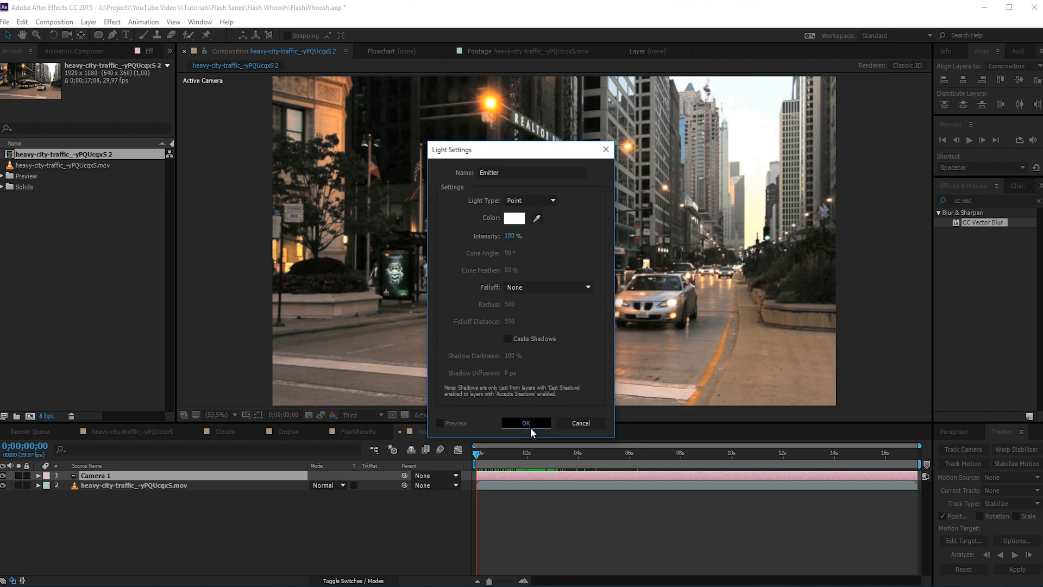
left_click(526, 423)
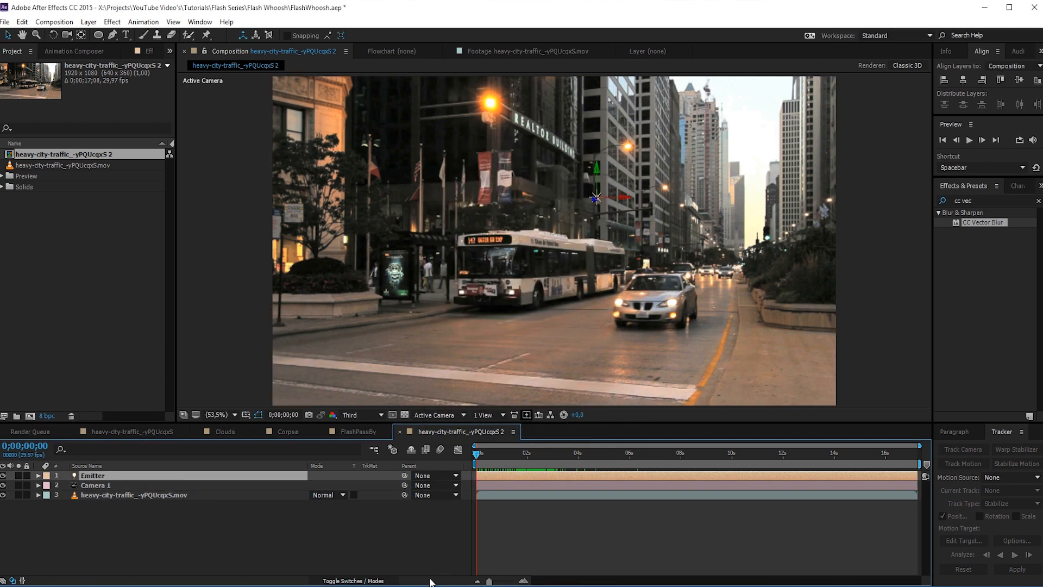
- Keyframe the Emitter's Position at 0;00;00;07 with Z 20000, placing it at the street's far end, about X 10235, Y 1734
left_click(523, 580)
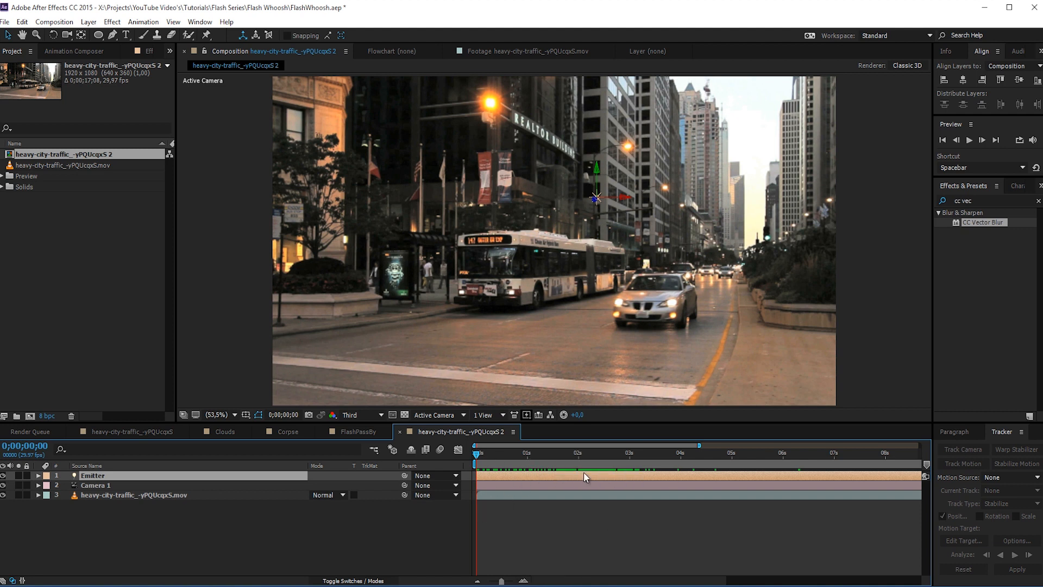
left_click_drag(477, 453, 490, 457)
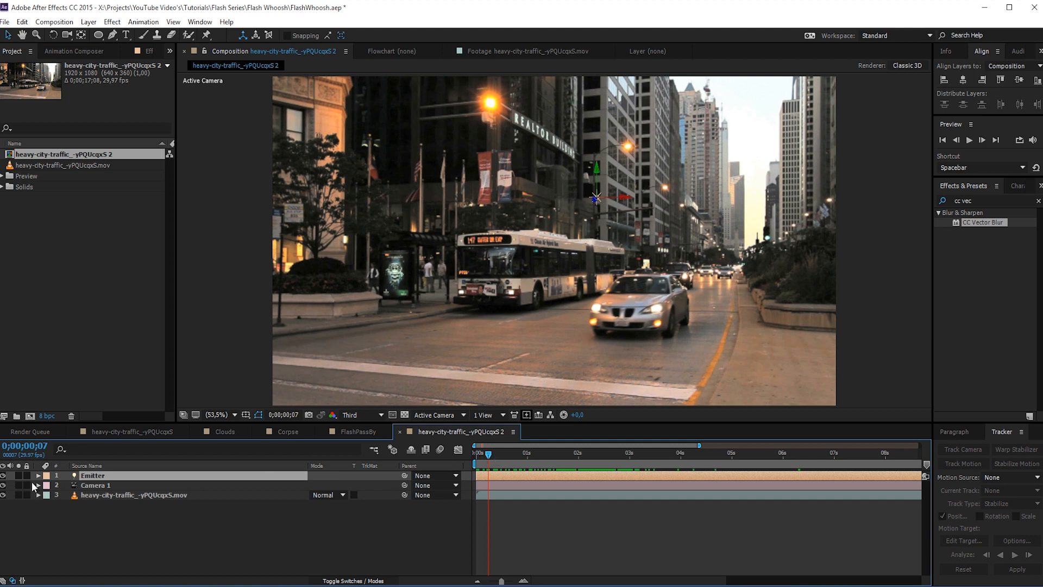
key("p")
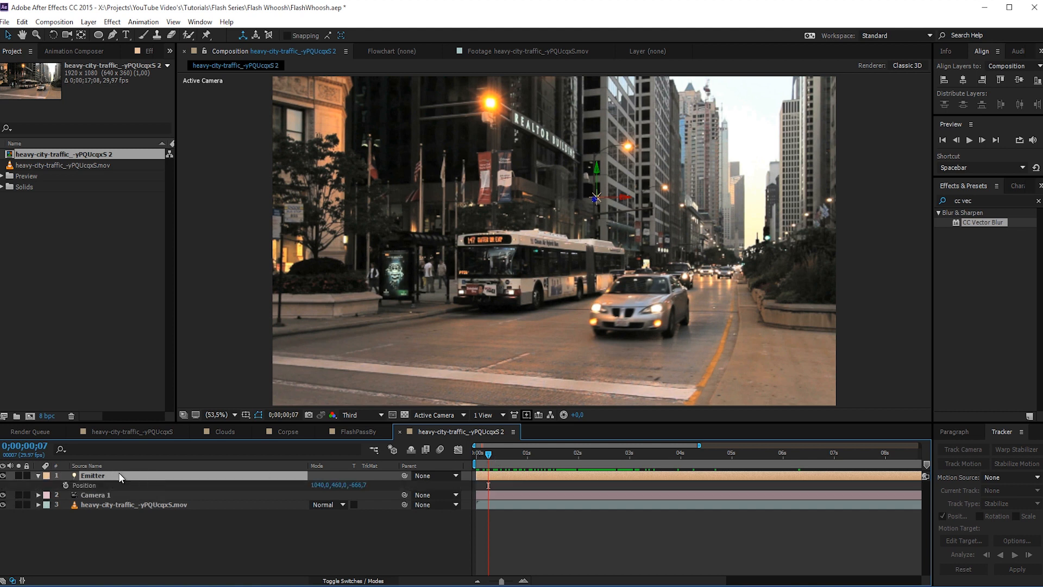
left_click(66, 484)
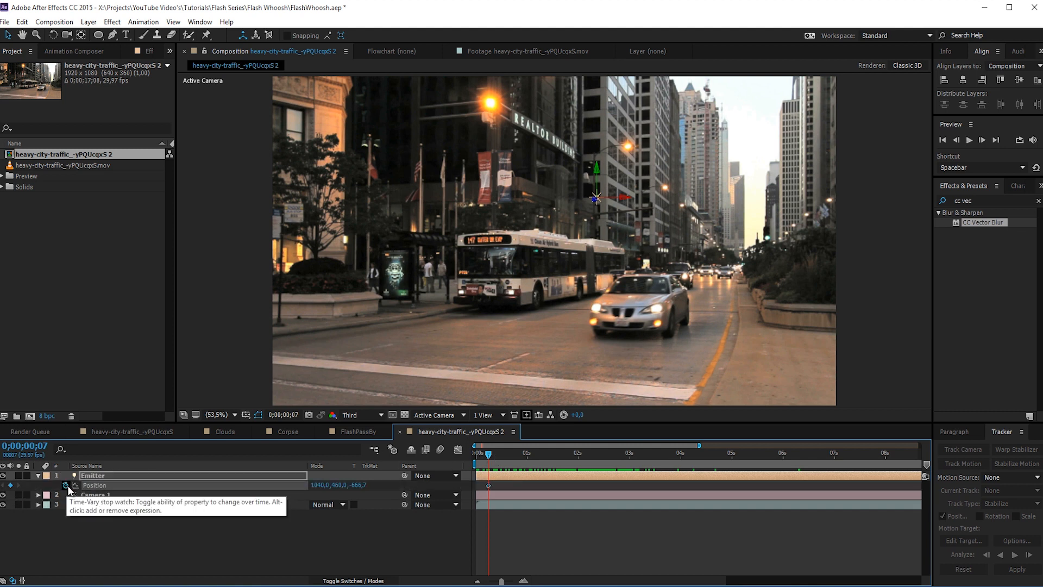
left_click(358, 484)
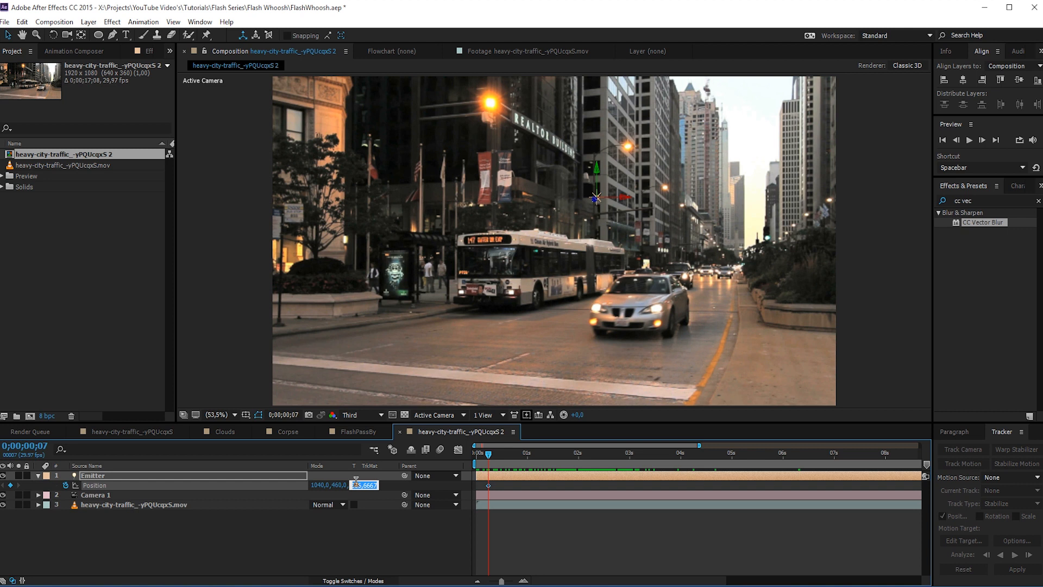
type("20000")
key("Return")
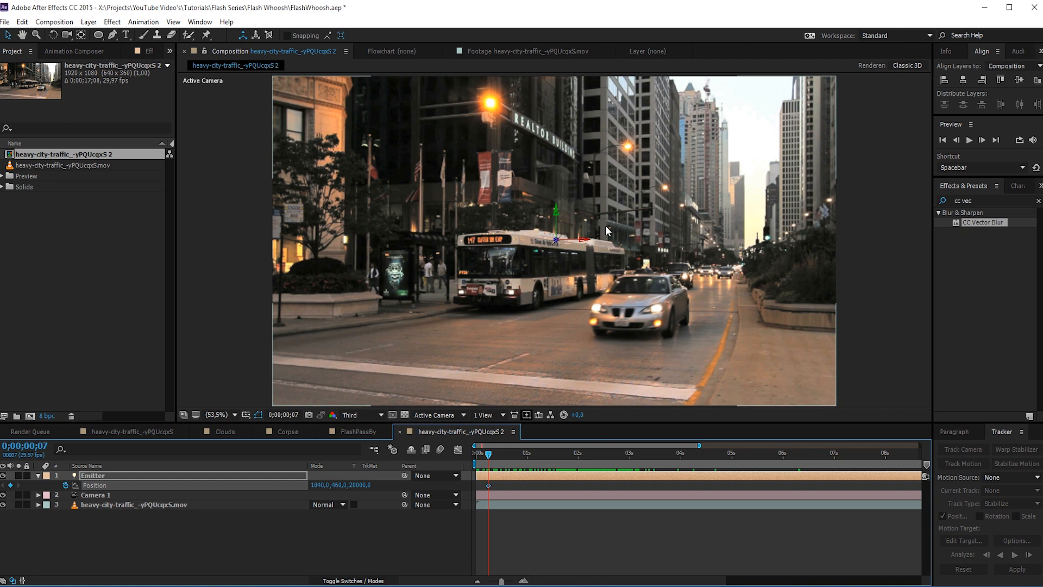
left_click_drag(584, 239, 744, 237)
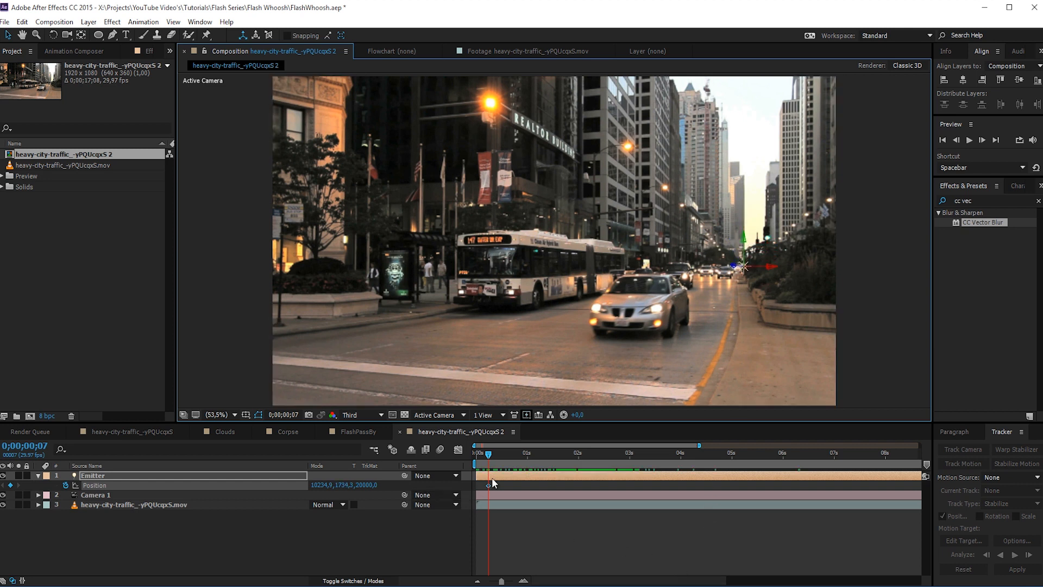
- Add an Emitter Position keyframe at 0;00;00;29 with Z 0, moving the light outside the frame's lower-left corner to about X -1557
left_click(525, 452)
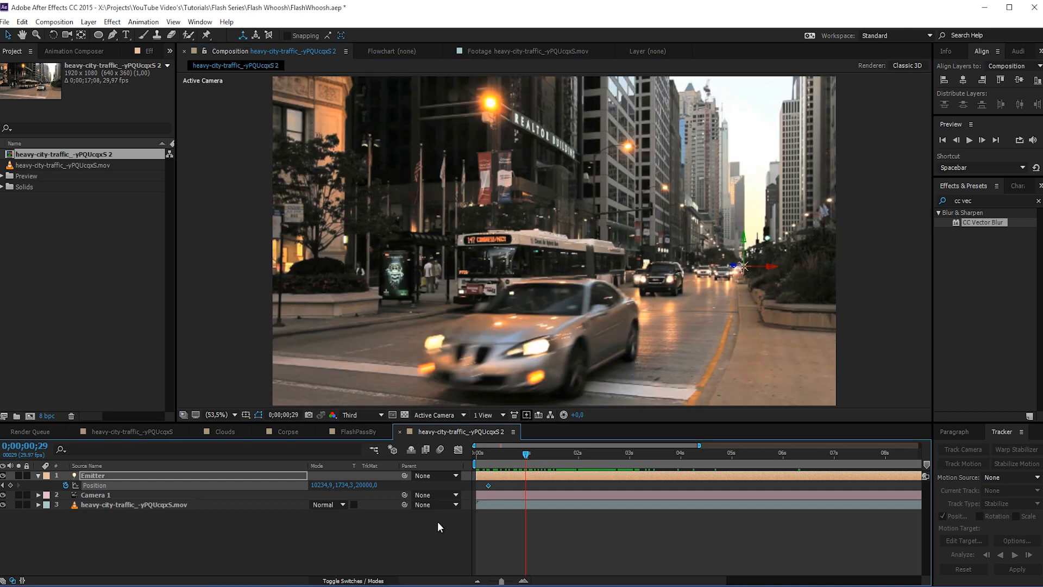
left_click(364, 485)
type("0")
key("Return")
scroll(681, 268, "down", 8)
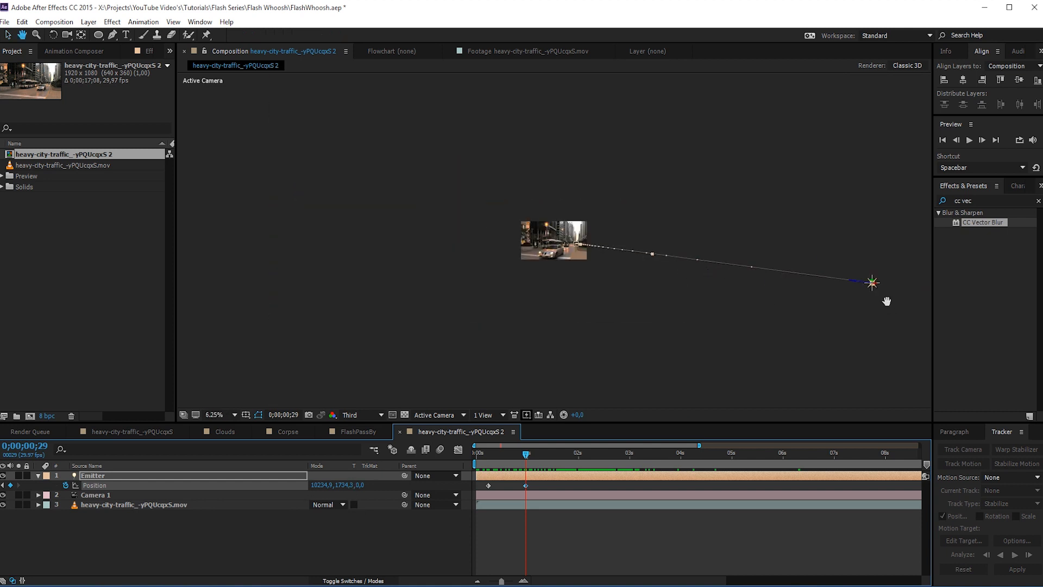
scroll(744, 315, "up", 2)
left_click_drag(761, 324, 451, 263)
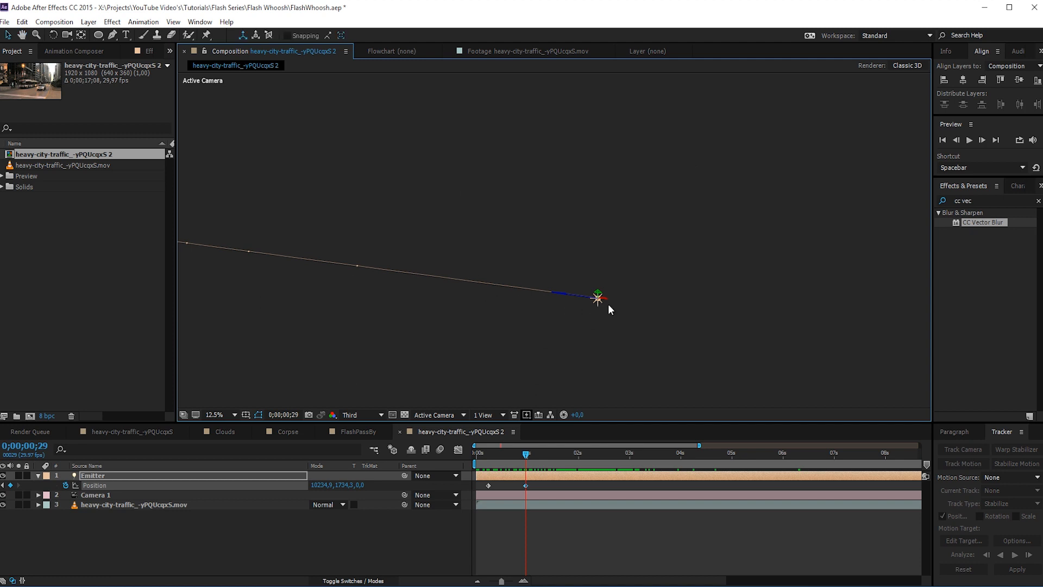
left_click_drag(601, 302, 395, 300)
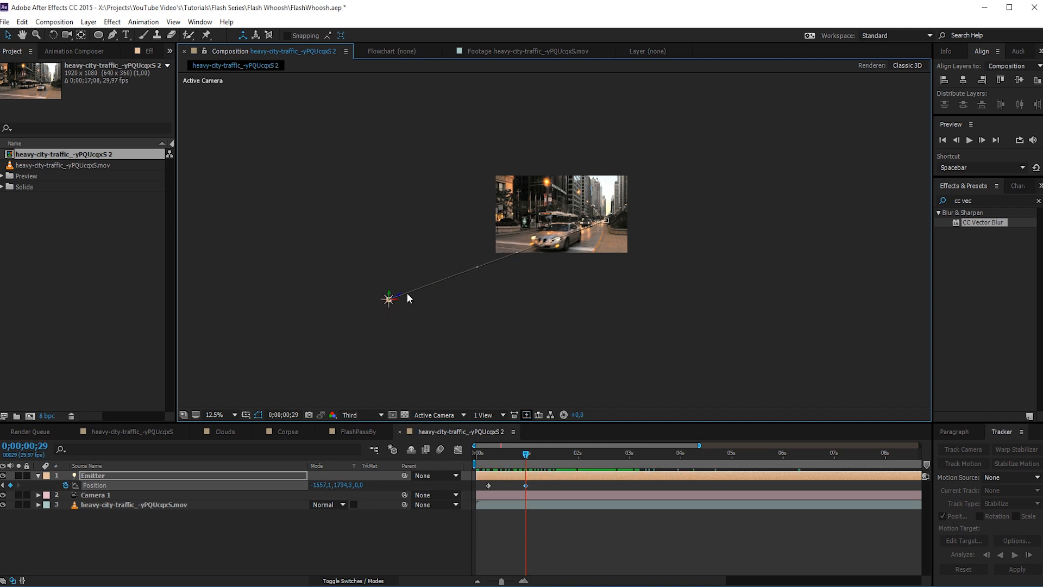
- Curve the Emitter's motion path by pulling the second keyframe's path handle across to the sidewalk side of the street
key("period")
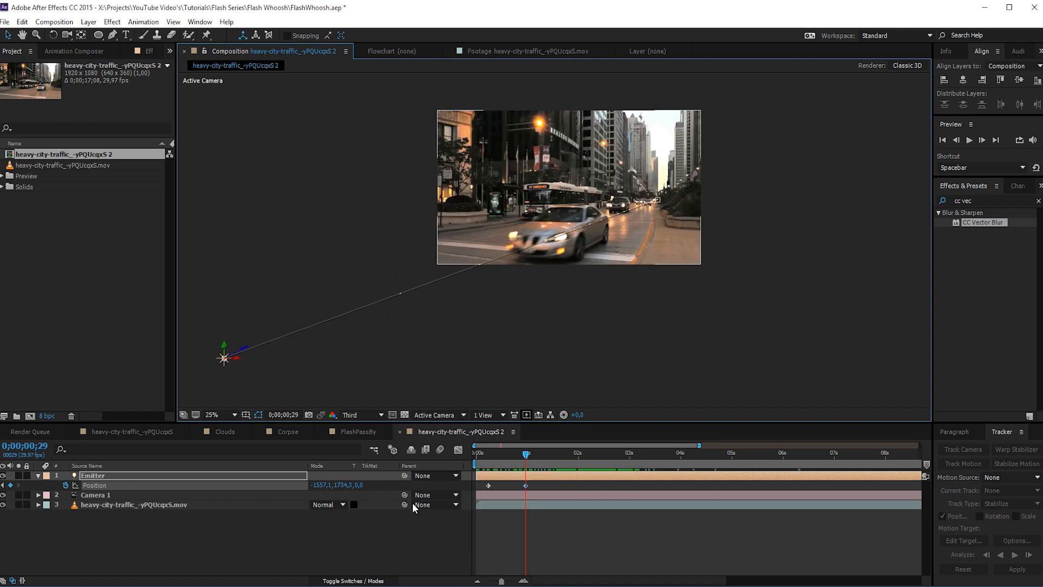
left_click(119, 520)
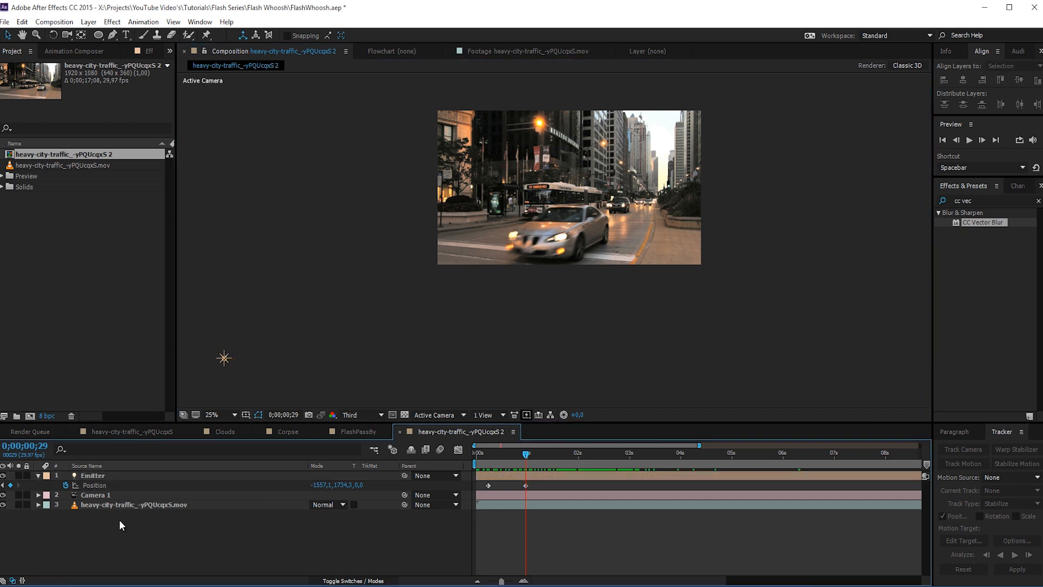
left_click(103, 484)
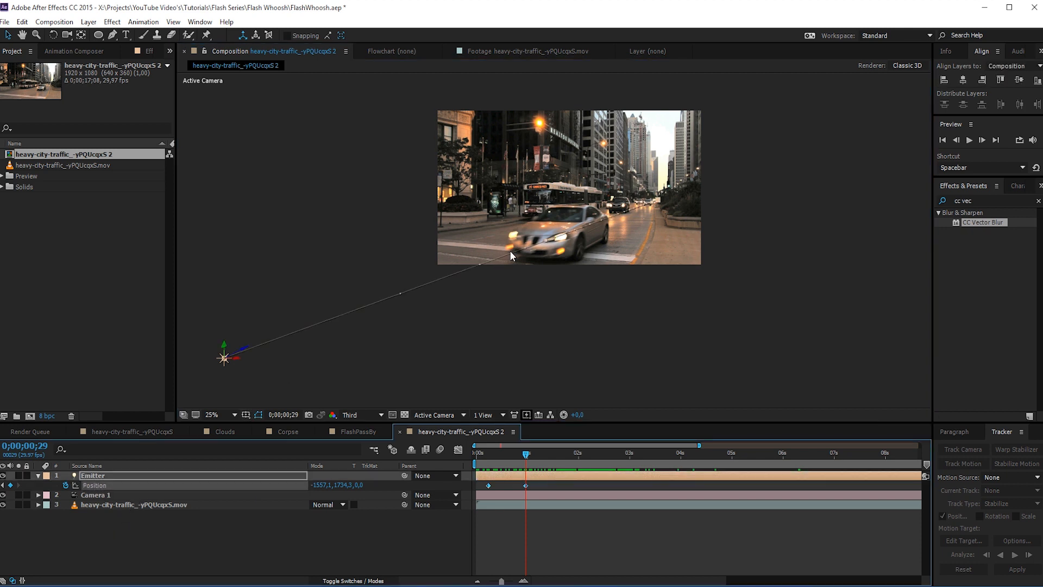
left_click(546, 241)
left_click_drag(545, 241, 656, 216)
- Refine the motion path along the road by pulling out the first keyframe's handle and raising the second keyframe's handle
scroll(674, 204, "up", 2)
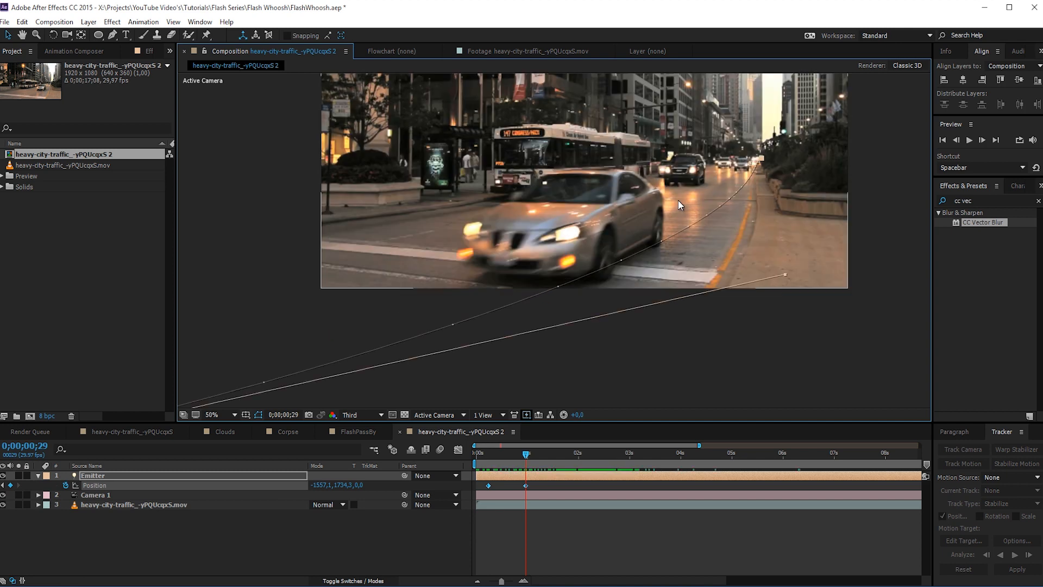
left_click_drag(739, 154, 493, 246)
scroll(469, 280, "up", 1)
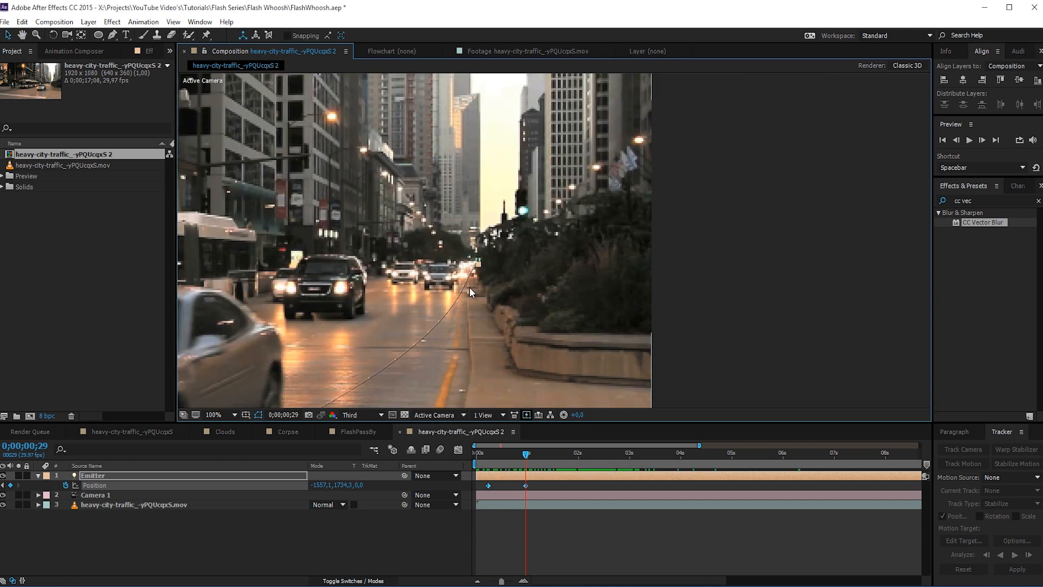
left_click_drag(459, 280, 380, 306)
left_click_drag(426, 243, 461, 187)
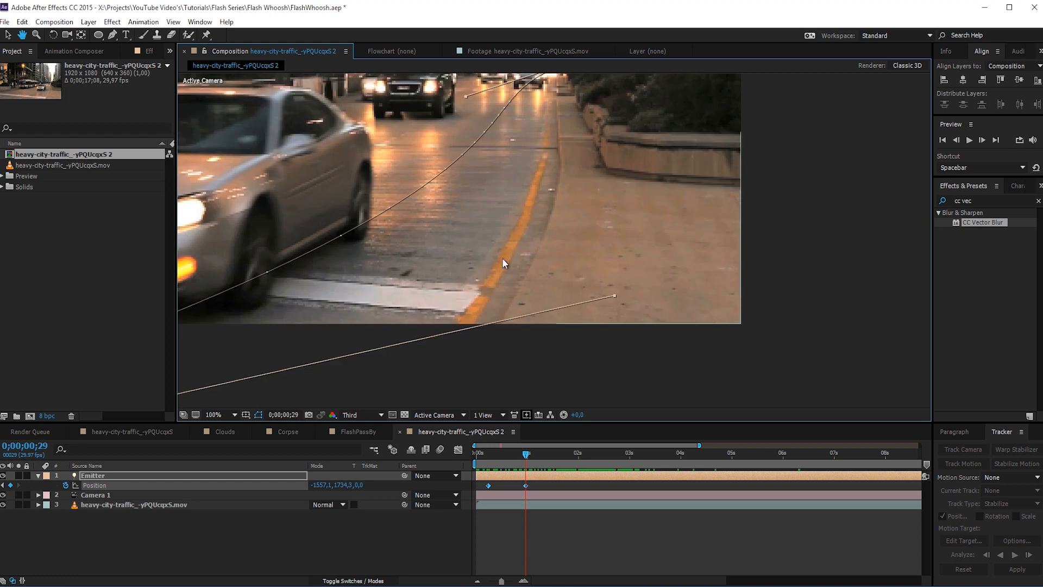
left_click_drag(615, 297, 578, 209)
scroll(578, 212, "down", 4)
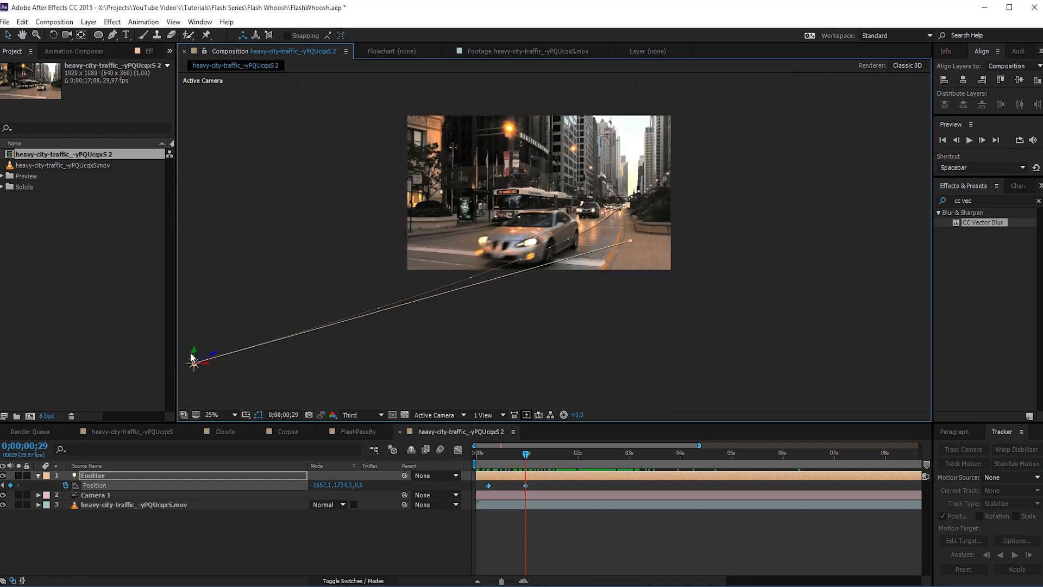
- Raise the Emitter's second Position keyframe to about Y 1426 and pull its path handle further down across the sidewalk
left_click_drag(195, 345, 197, 302)
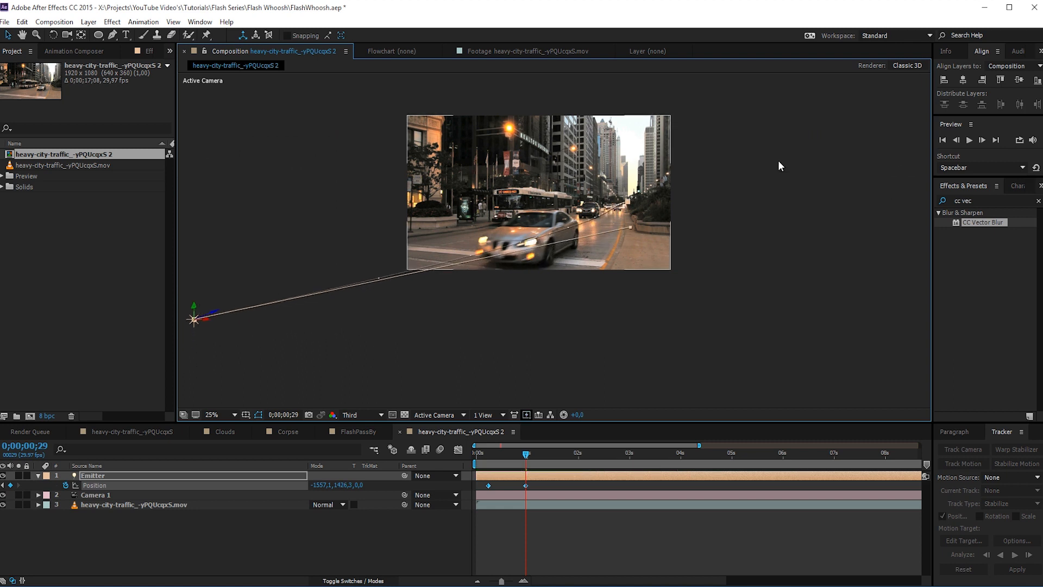
left_click_drag(630, 228, 650, 243)
key("period")
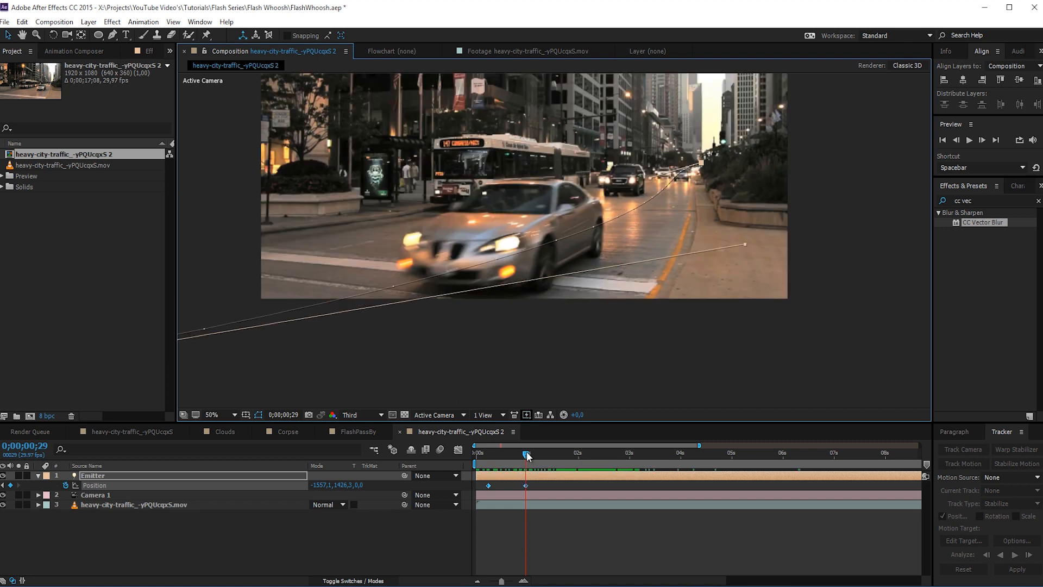
- Shift both Emitter Position keyframes about ten frames later to match the passing car's timing
left_click_drag(526, 454, 559, 453)
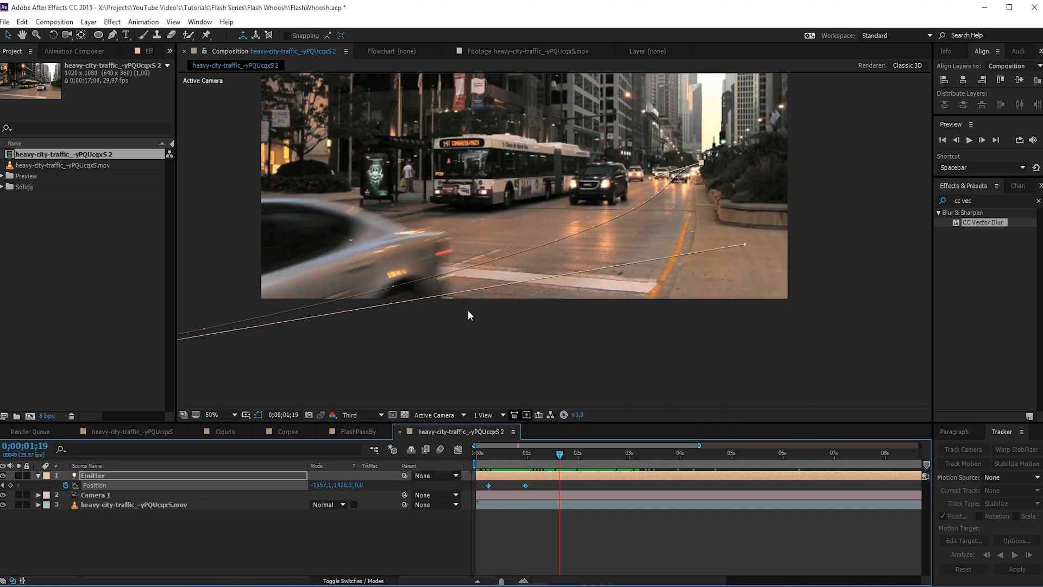
left_click(538, 483)
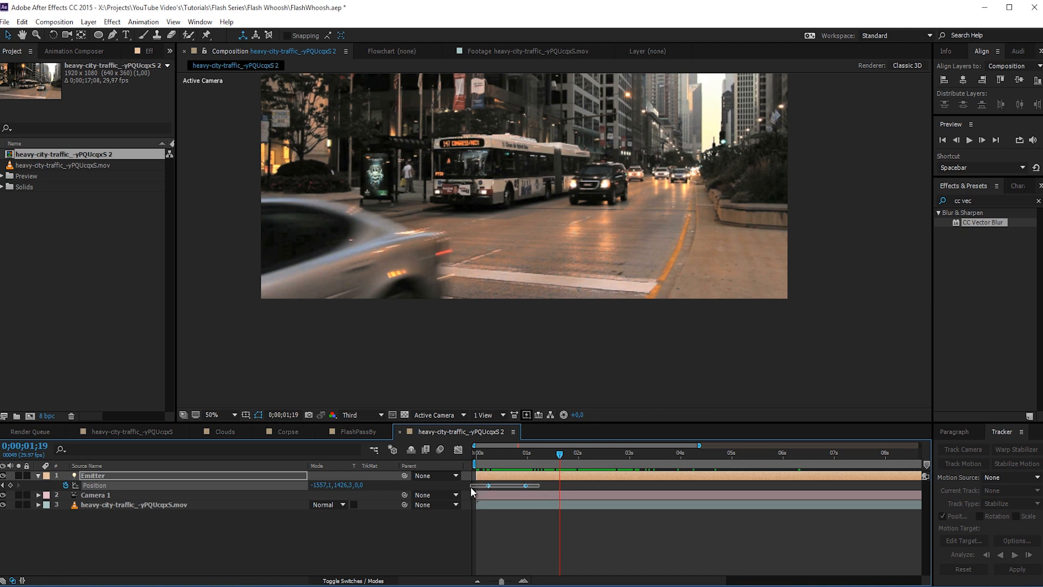
left_click(488, 485)
left_click_drag(488, 483, 532, 454)
left_click(516, 512)
left_click_drag(520, 454, 519, 454)
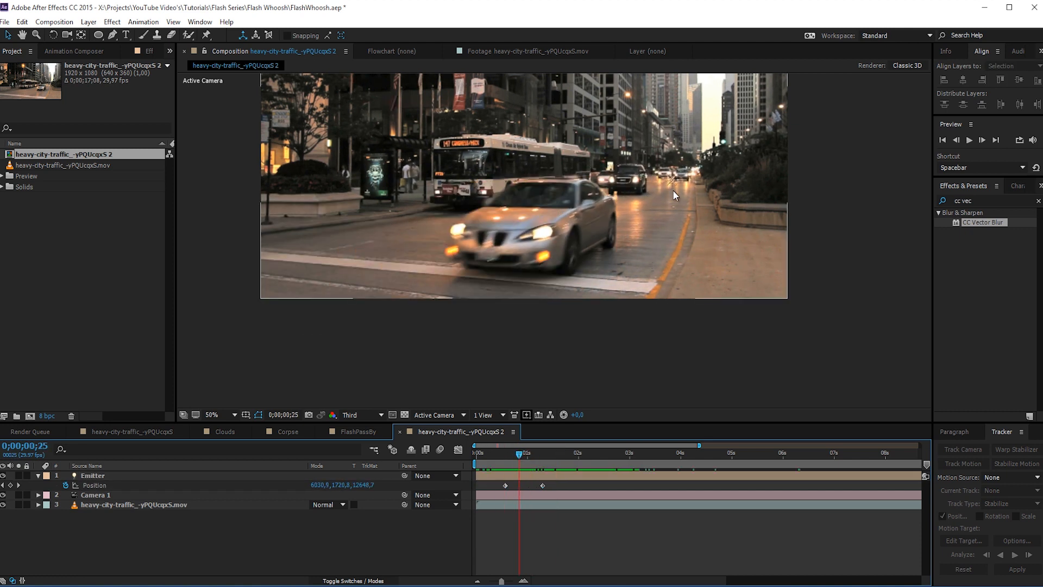
- Reshape the start of the Emitter's motion path at the street's far end by adjusting the first keyframe's path handle
left_click_drag(520, 454, 508, 461)
left_click(120, 485)
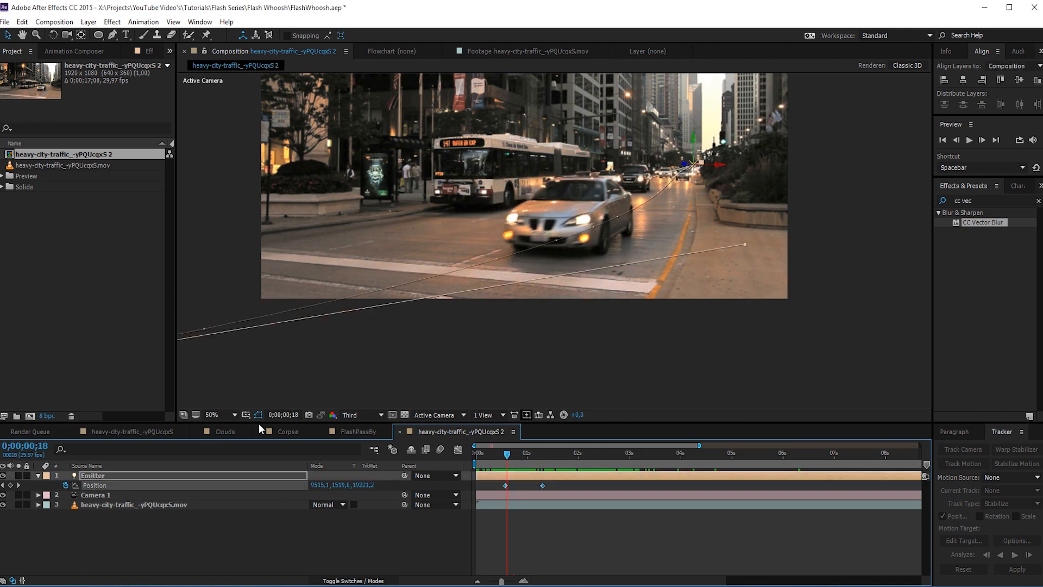
left_click_drag(650, 178, 640, 179)
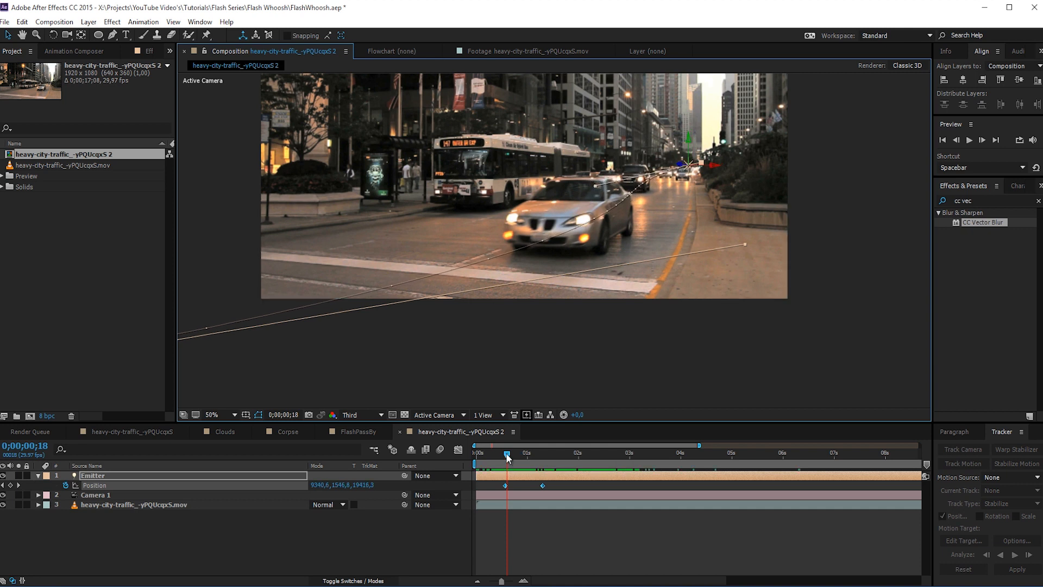
- Add Emitter Position keyframes at 0;00;00;22 and 0;00;00;25, moving the light along X to about 6448 at 0;00;00;25
left_click_drag(507, 454, 514, 454)
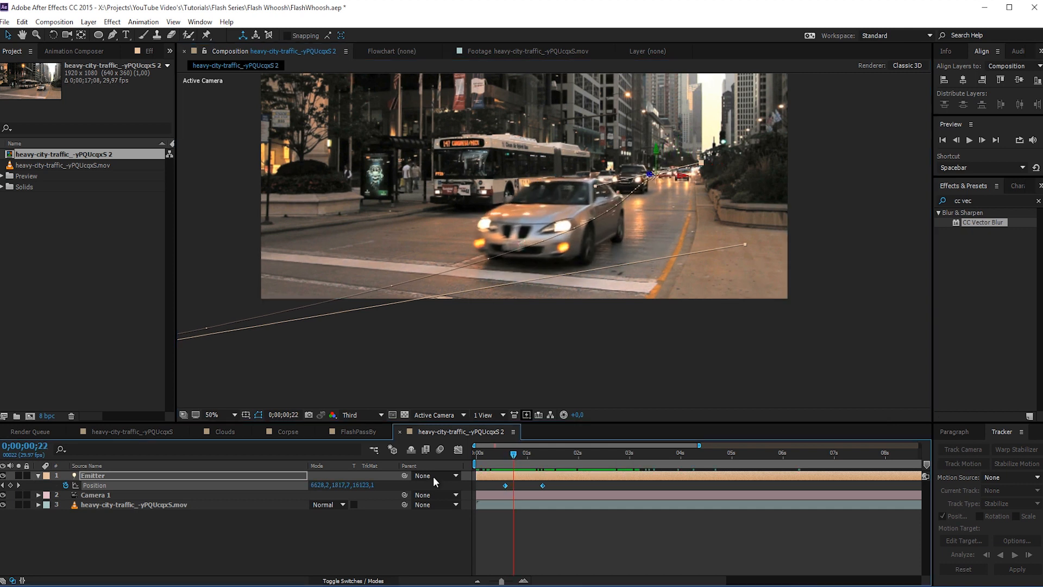
left_click(10, 485)
key("Page_Down")
key("Page_Down")
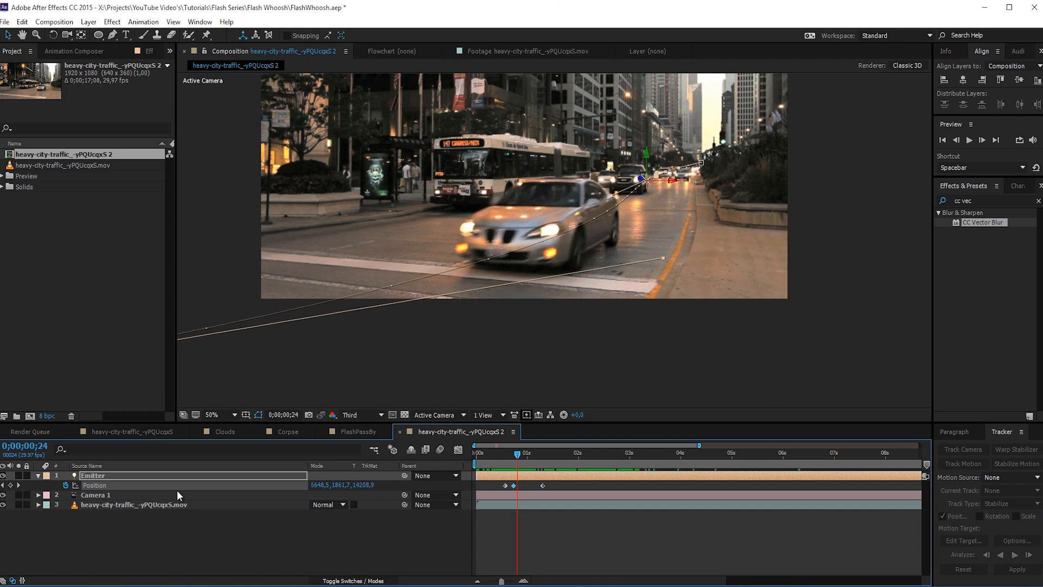
key("Page_Down")
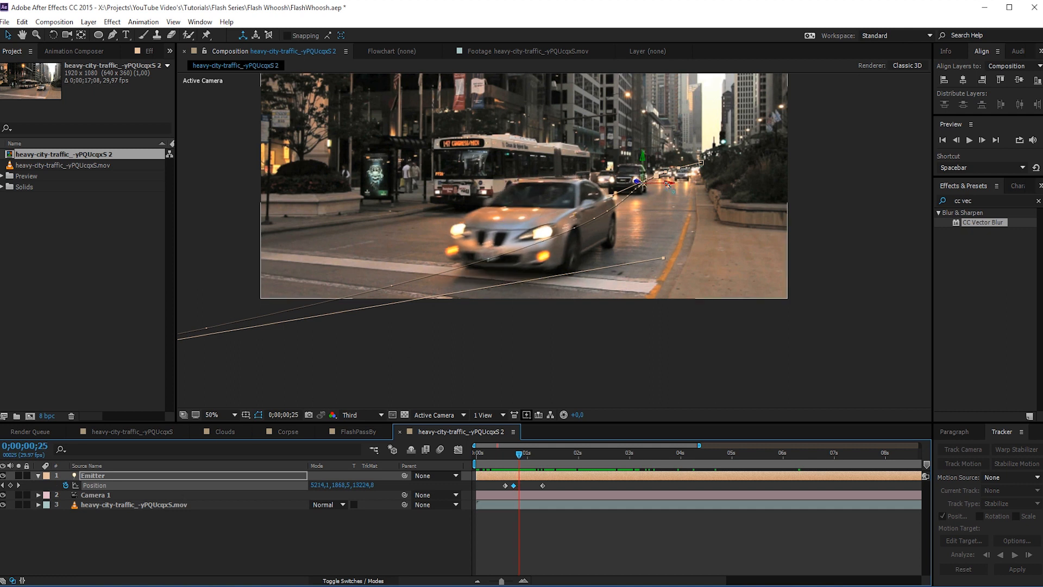
left_click_drag(672, 182, 985, 268)
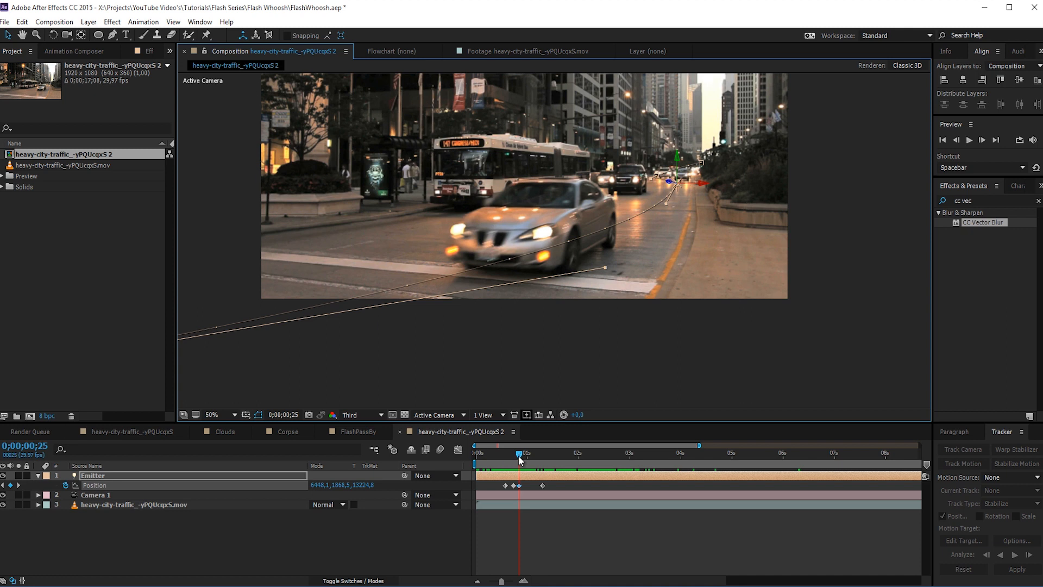
left_click_drag(520, 459, 595, 454)
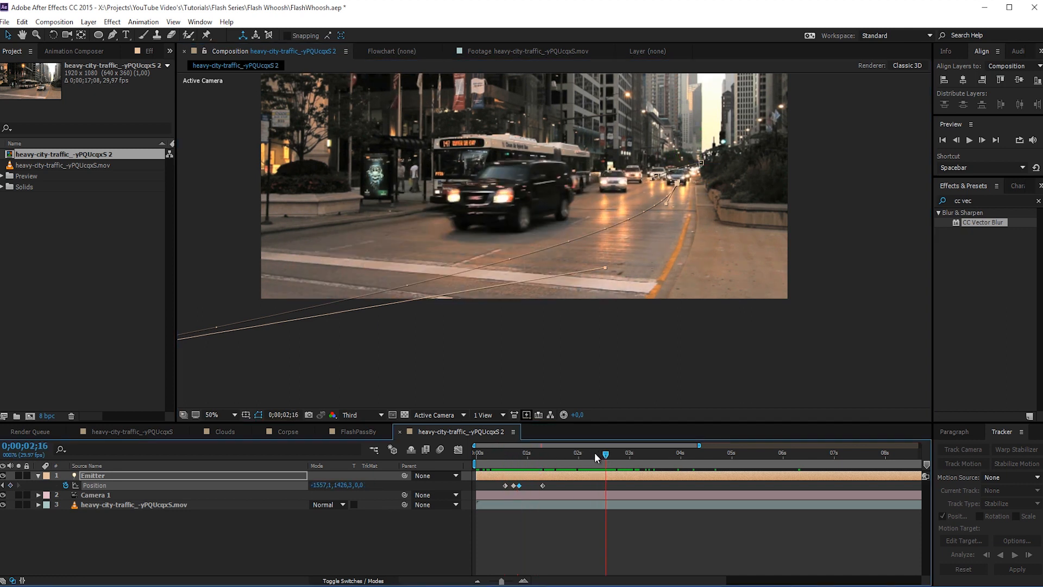
left_click(206, 546)
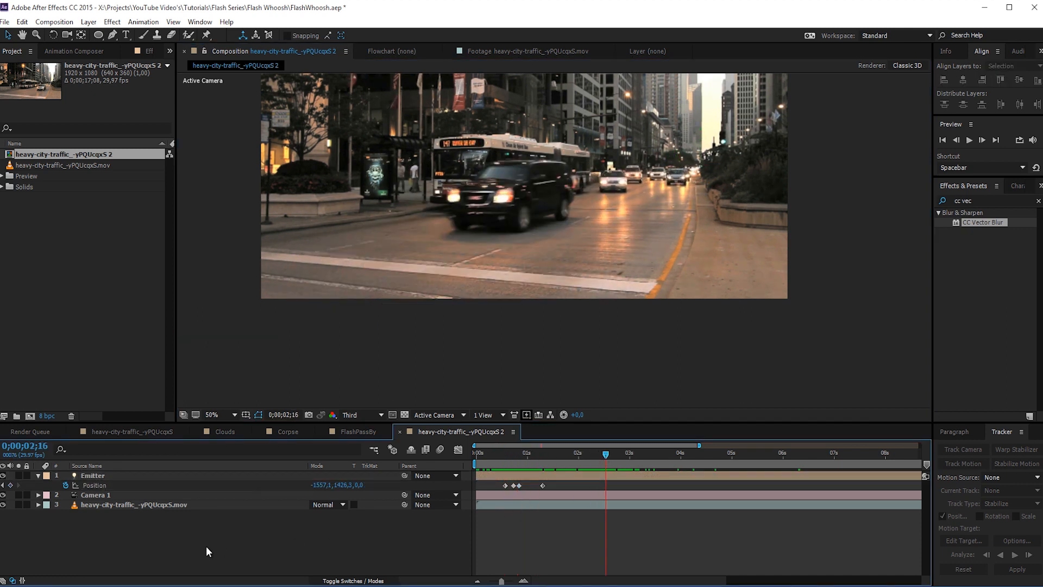
- Create a one-frame 500 × 500 px composition named Particle at 25 fps
left_click(50, 24)
left_click(61, 33)
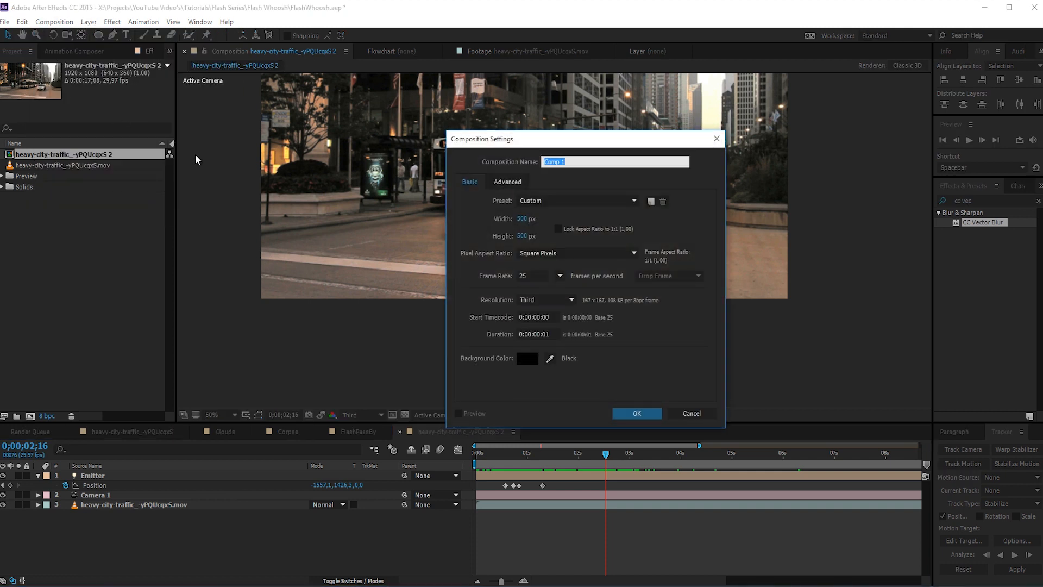
type("Particle")
left_click(636, 413)
- Add a white solid at composition size to the Particle composition
right_click(217, 511)
mouse_move(278, 410)
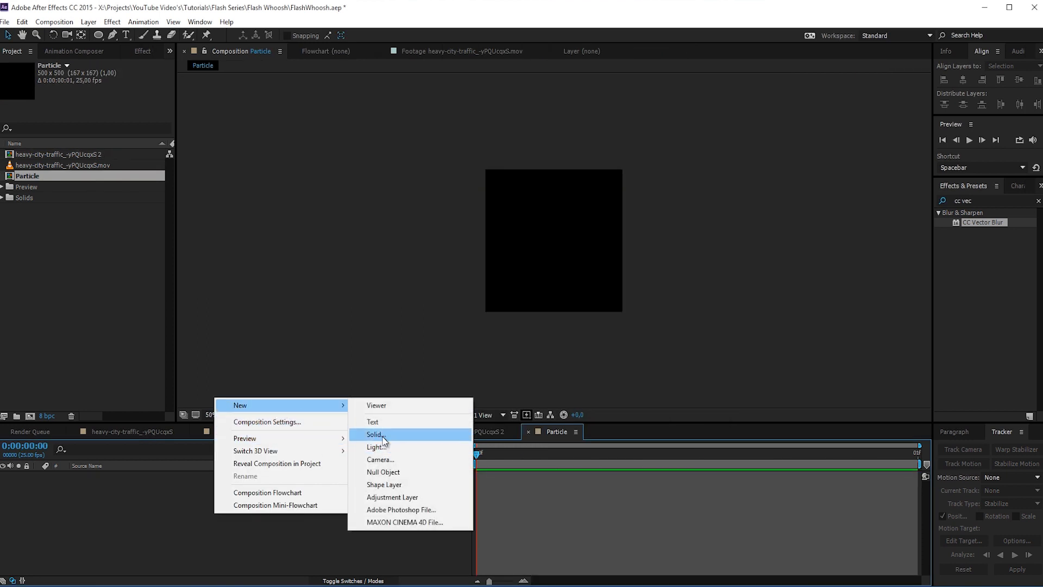
left_click(381, 432)
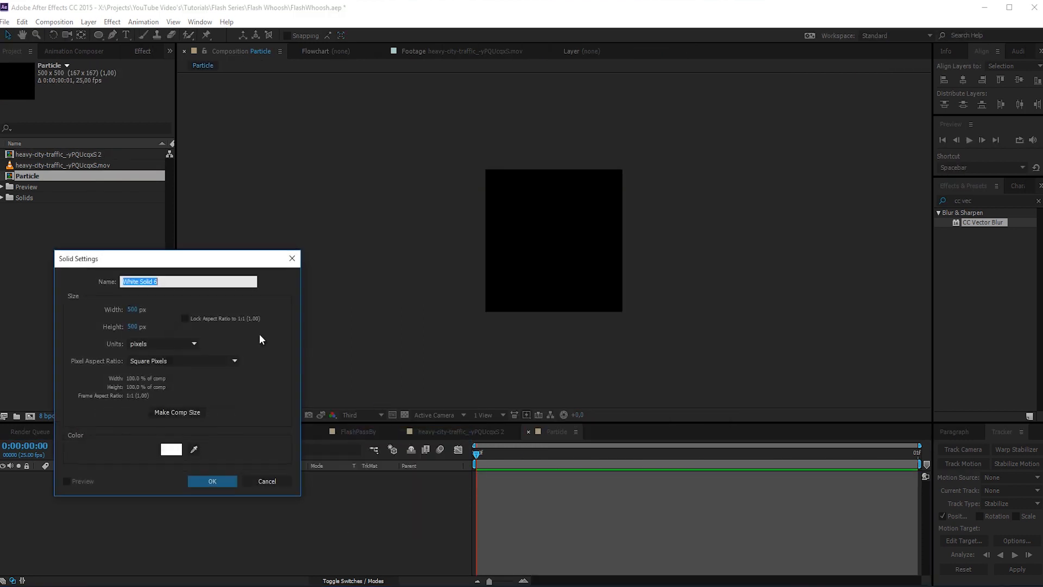
left_click(190, 412)
left_click(220, 483)
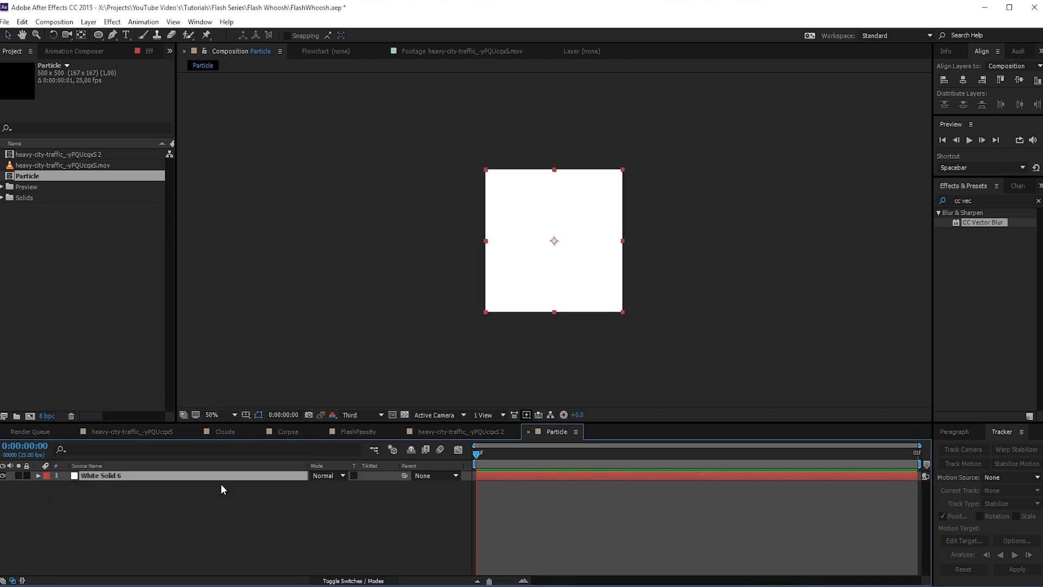
- Duplicate the white solid until there are six layers, and hide all except the bottom one
key("ctrl+d")
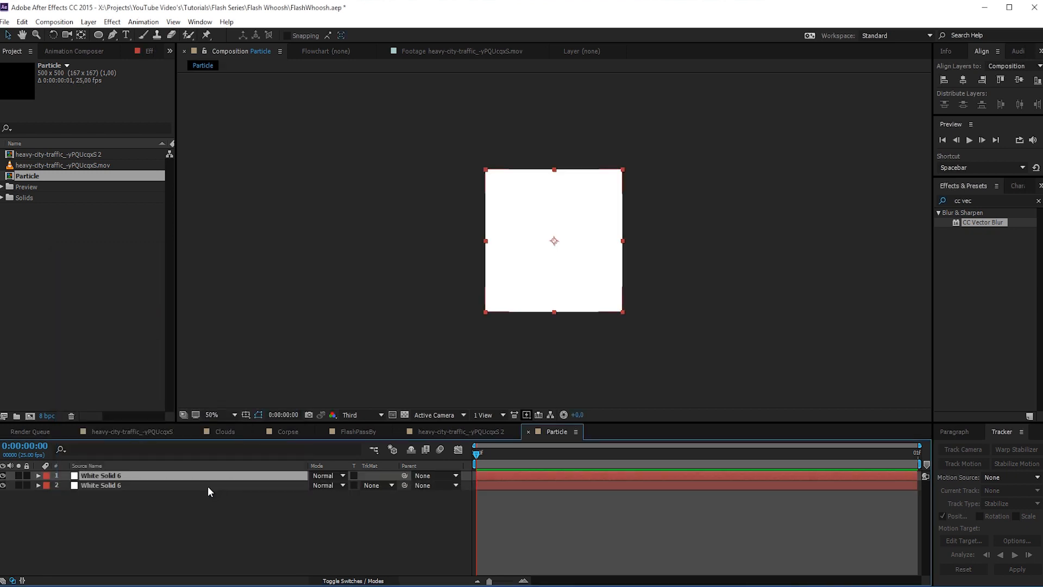
key("ctrl+d")
key("ctrl+d")
key("ctrl+d")
key("ctrl+d")
mouse_move(3, 485)
left_mouse_down()
mouse_move(2, 524)
mouse_move(3, 475)
left_mouse_up()
left_click(64, 523)
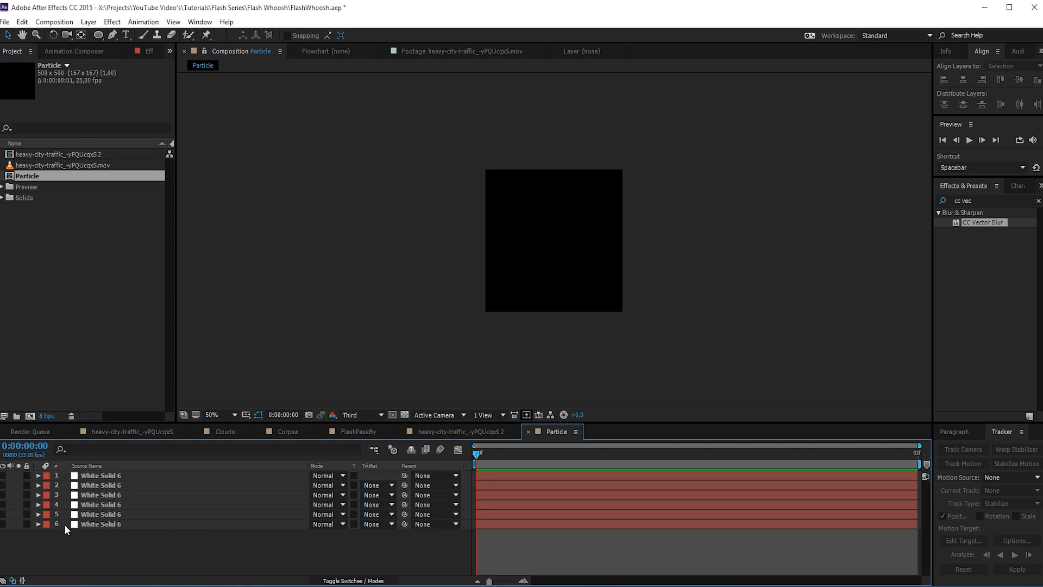
left_click(3, 523)
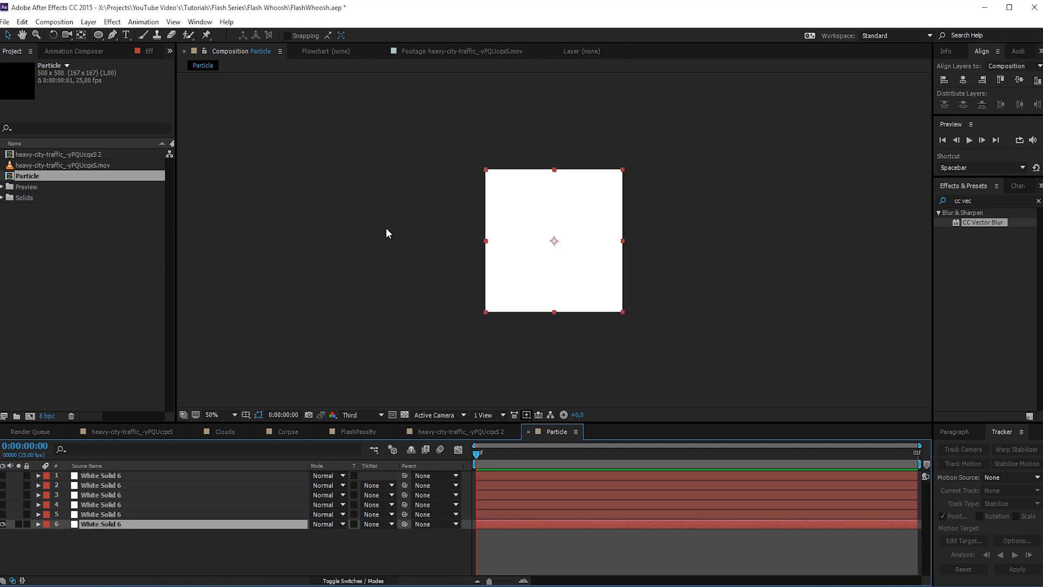
- Mask the bottom solid with a small ellipse above the composition's center to form the figure's head
key("slash")
left_click(95, 36)
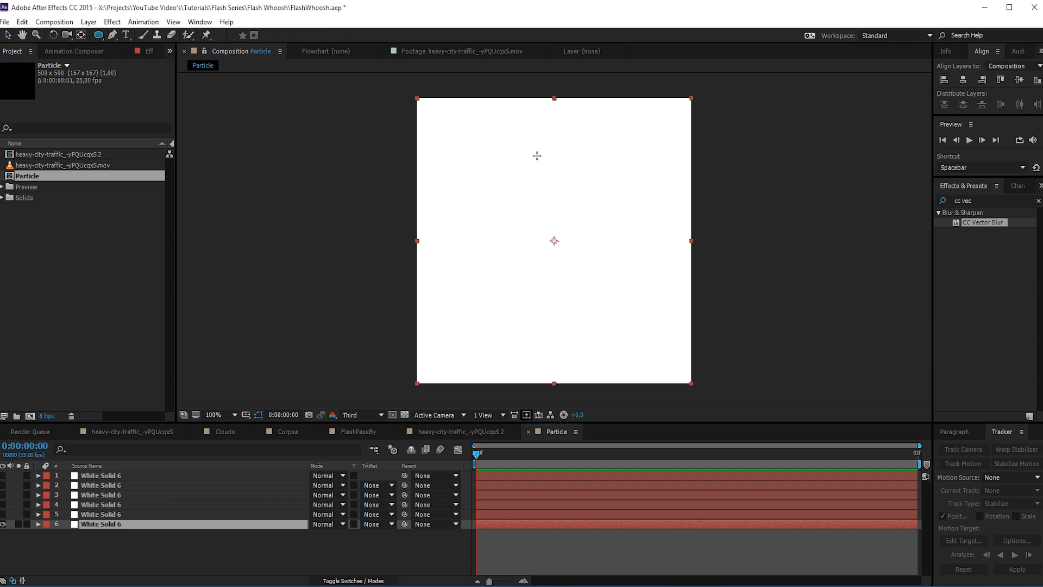
left_click_drag(537, 155, 573, 196)
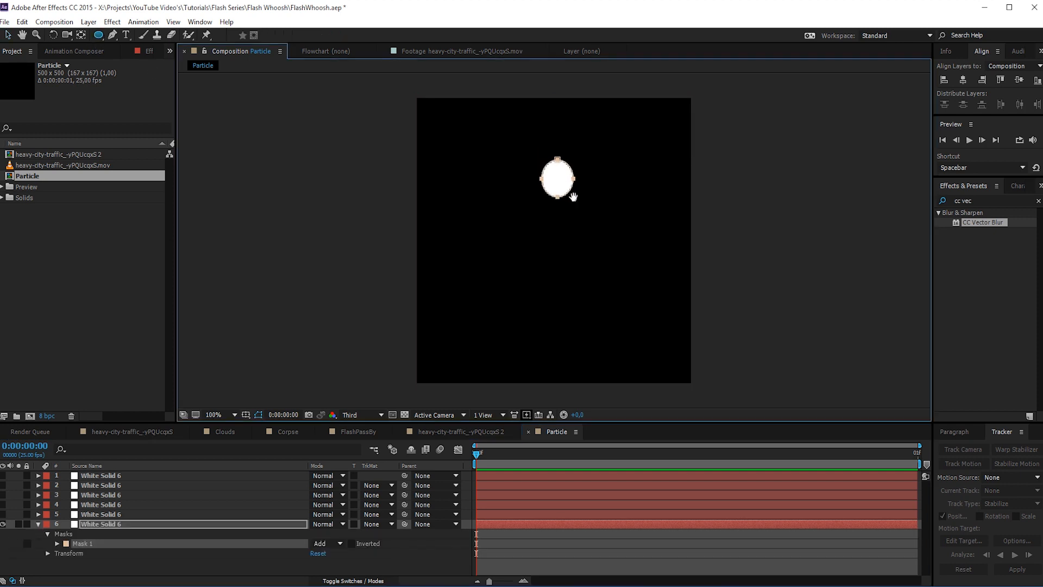
left_click(104, 514)
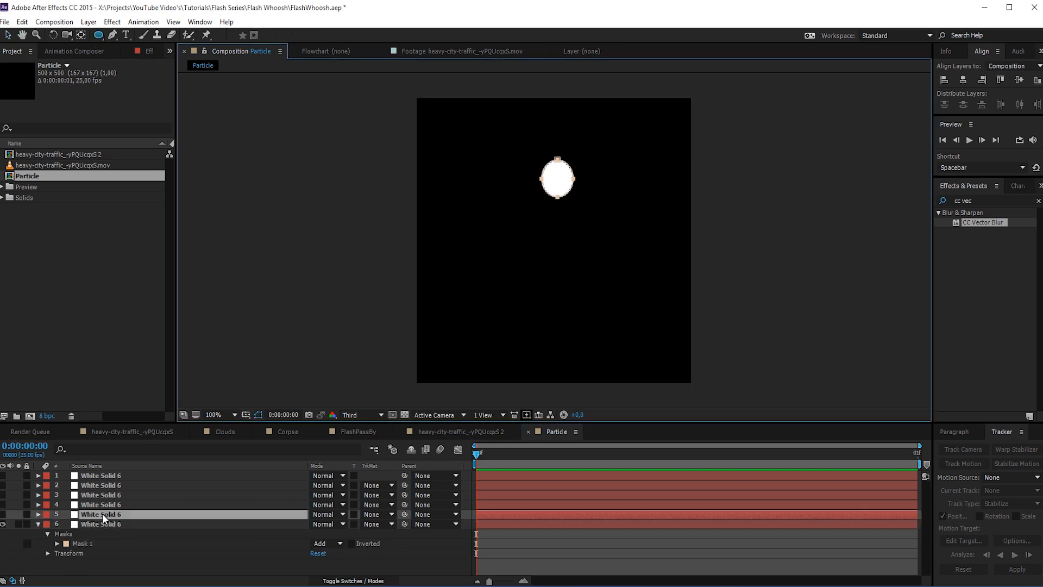
left_click(3, 513)
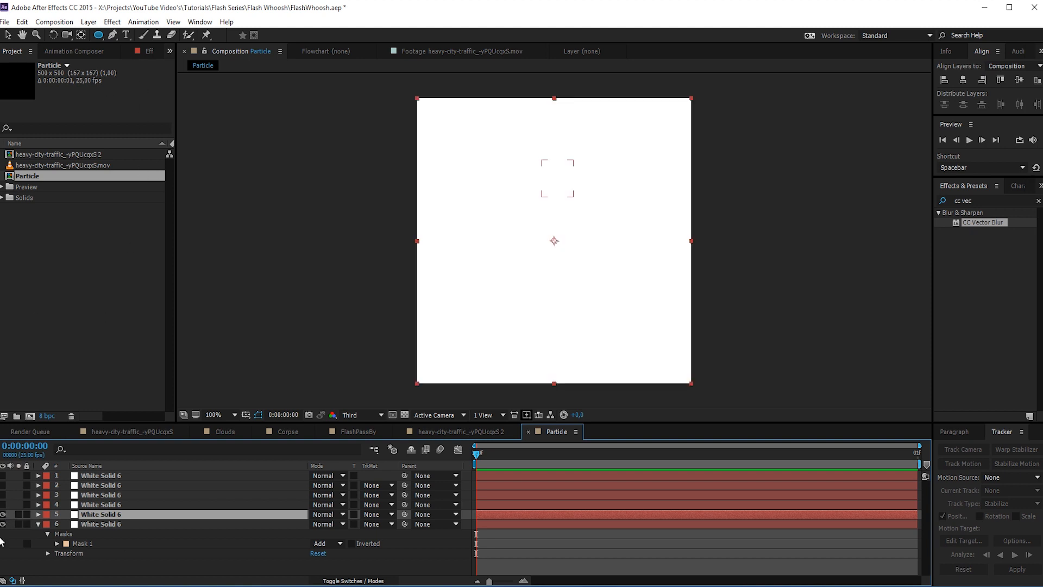
left_click(3, 514)
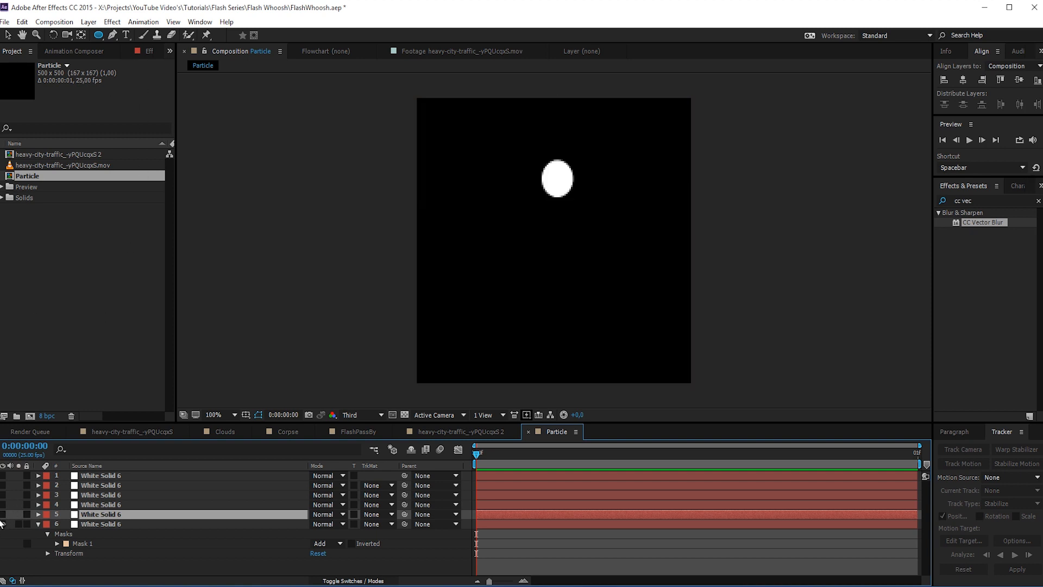
left_click(85, 524)
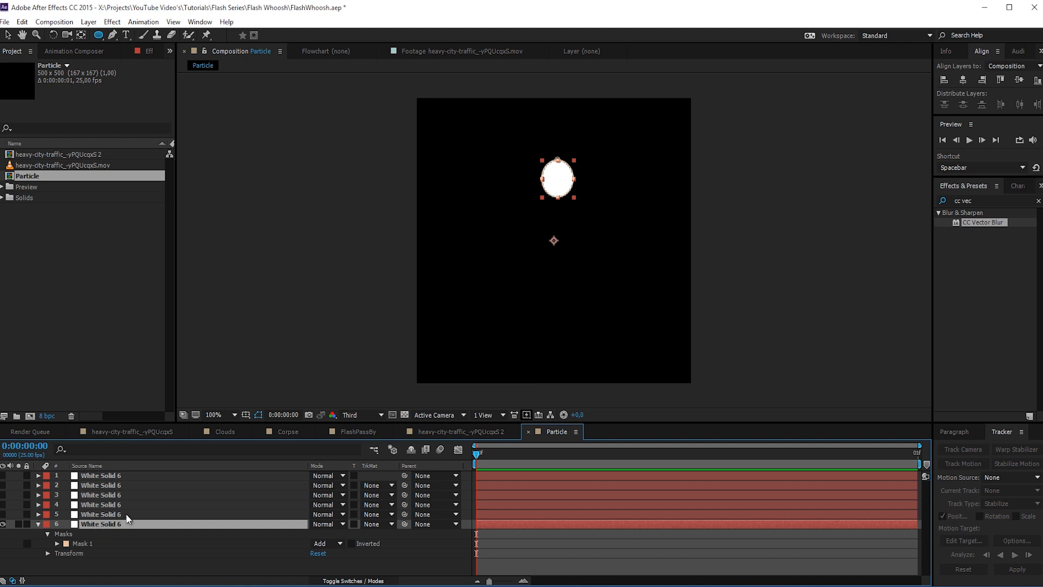
- Mask the fifth solid with a narrow downward-pointing Pen triangle below the head as the torso, and make that layer visible
left_click(105, 515)
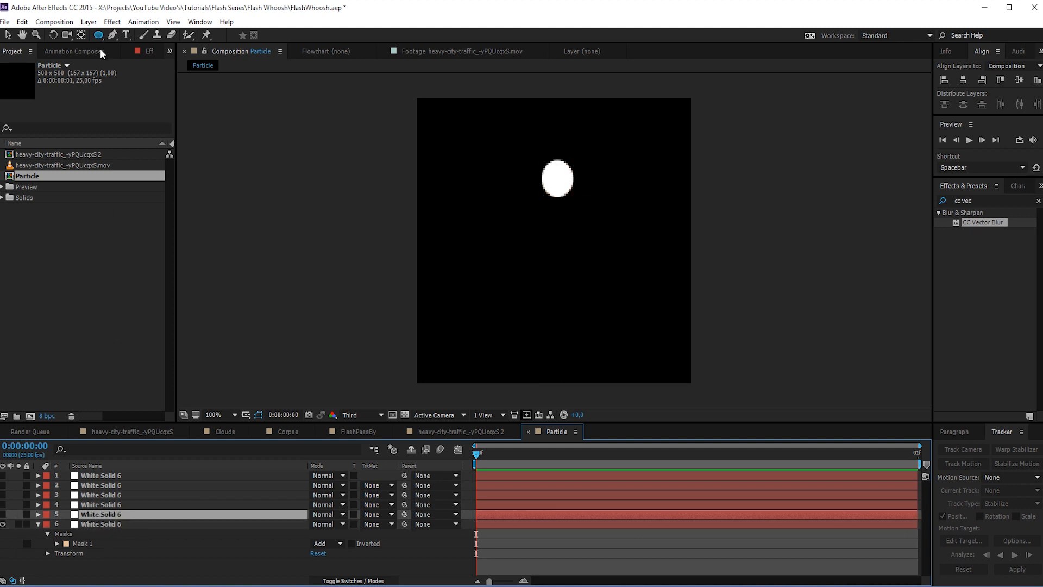
left_click(112, 35)
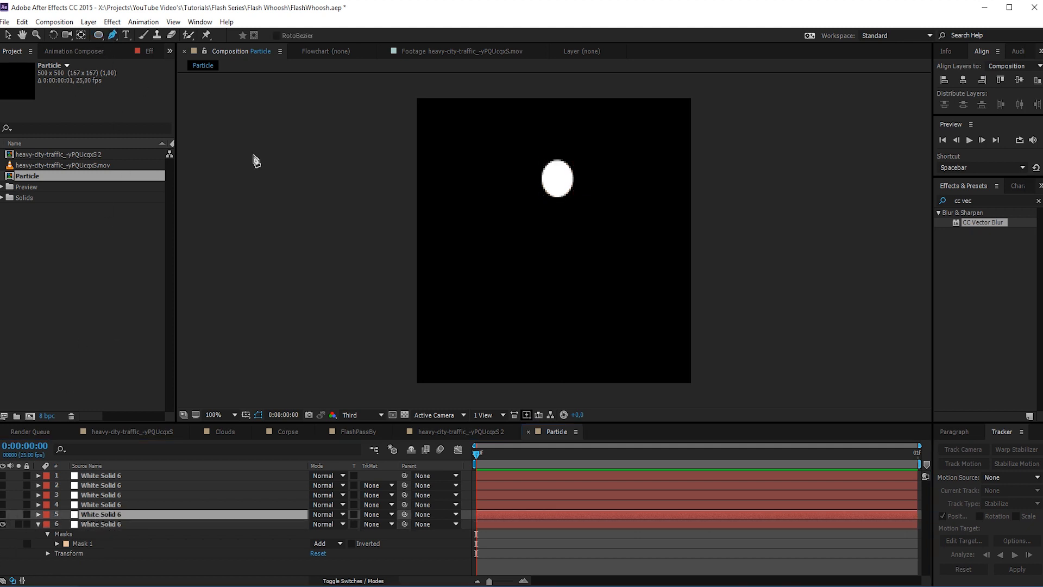
left_click(549, 205)
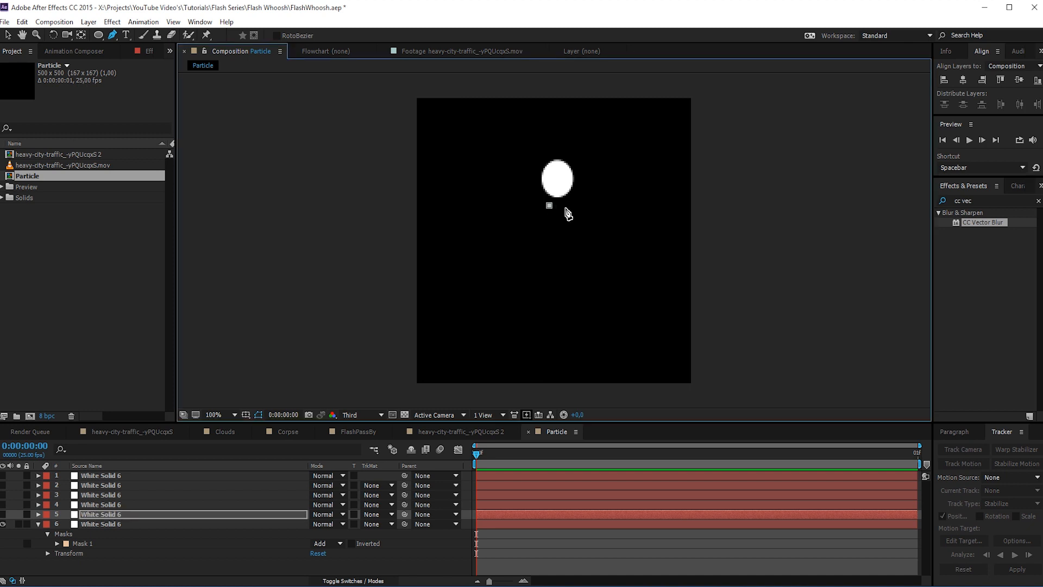
left_click(565, 207)
left_click(554, 303)
left_click(548, 205)
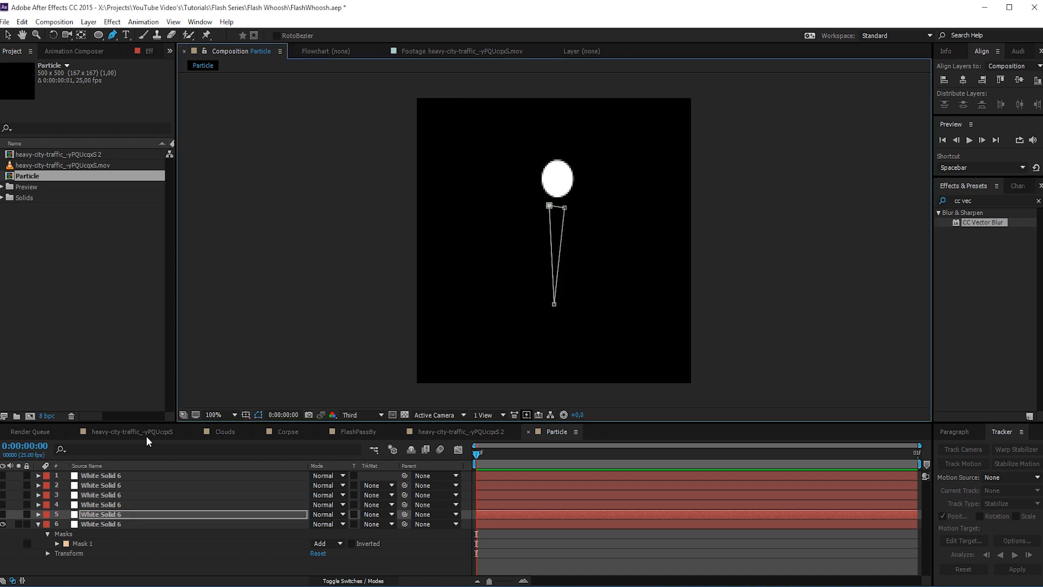
left_click(31, 513)
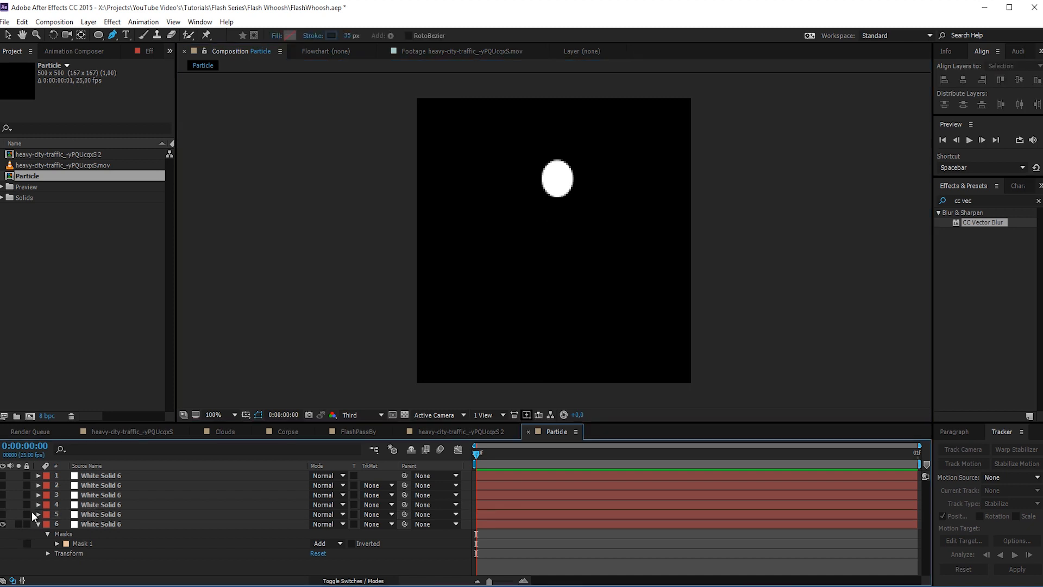
left_click(3, 514)
- Mask the fourth solid with a bent Pen shape beside the torso's right shoulder as an arm, and make that layer visible
left_click(89, 505)
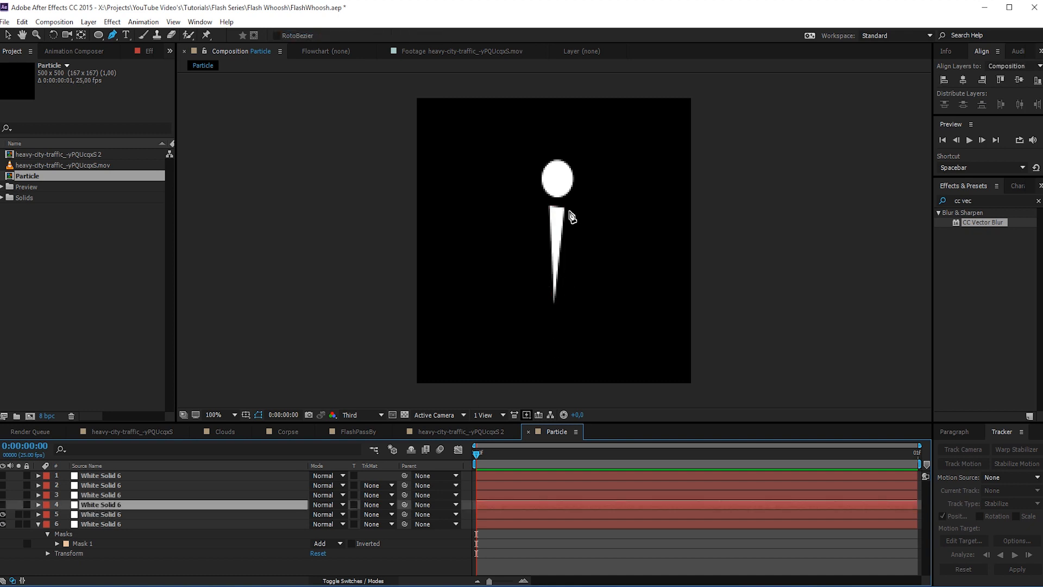
left_click(569, 211)
left_click(567, 224)
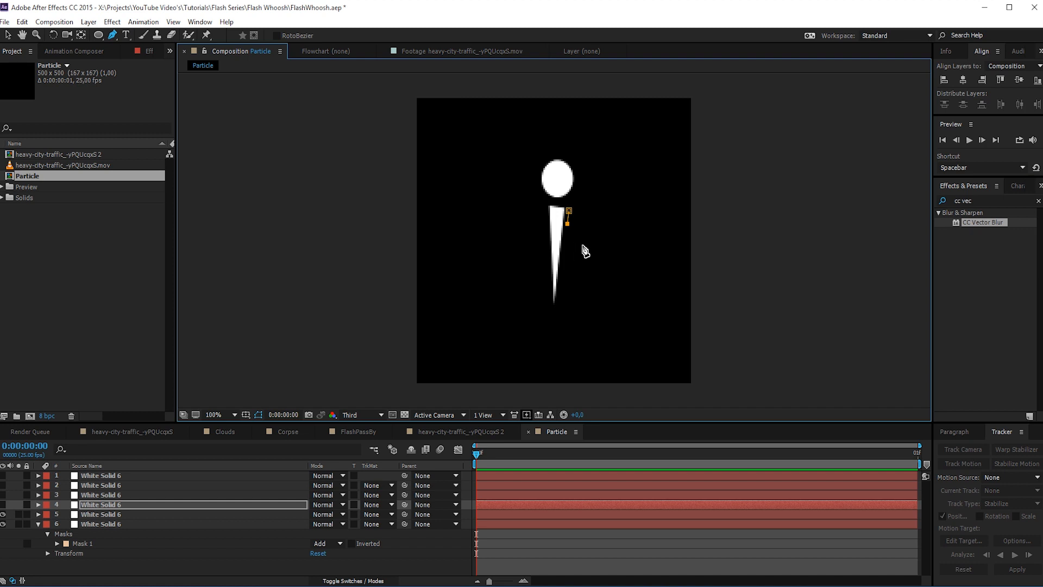
left_click(581, 243)
left_click(572, 268)
left_click(592, 241)
left_click(569, 211)
left_click(3, 505)
- Mask the third solid with a bent Pen shape beside the torso's left shoulder as the other arm, and make that layer visible
left_click(80, 495)
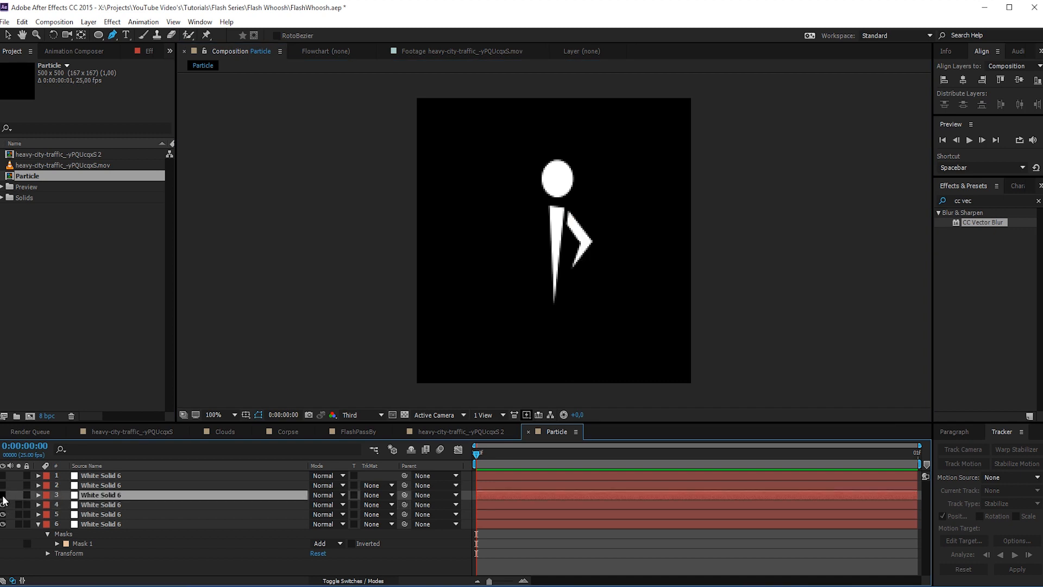
left_click(3, 495)
left_click(2, 495)
left_click(544, 208)
left_click(544, 223)
left_click(522, 263)
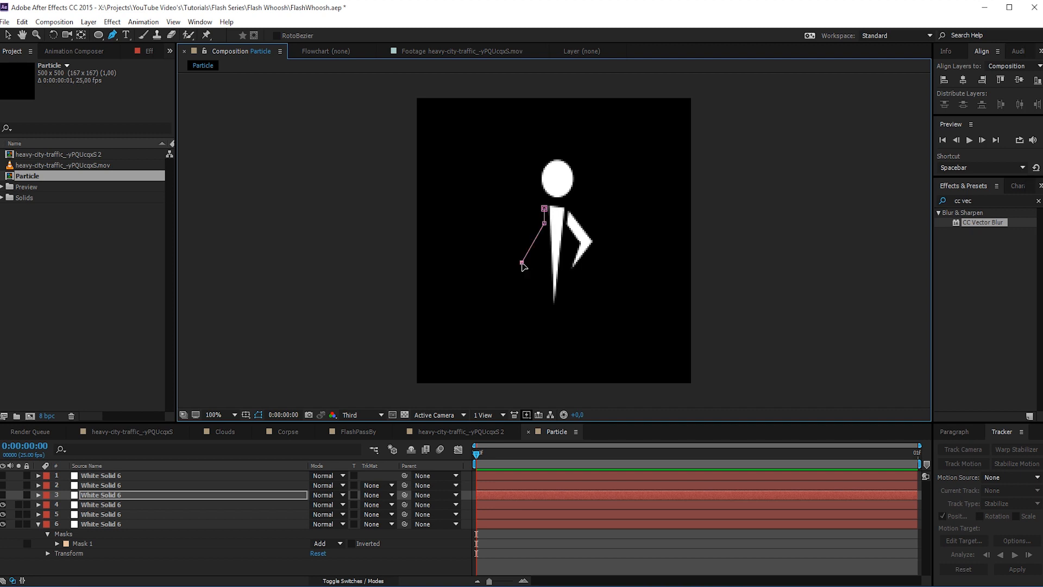
key("ctrl+z")
left_click(527, 246)
left_click(504, 220)
left_click(525, 226)
left_click(544, 208)
left_click(3, 495)
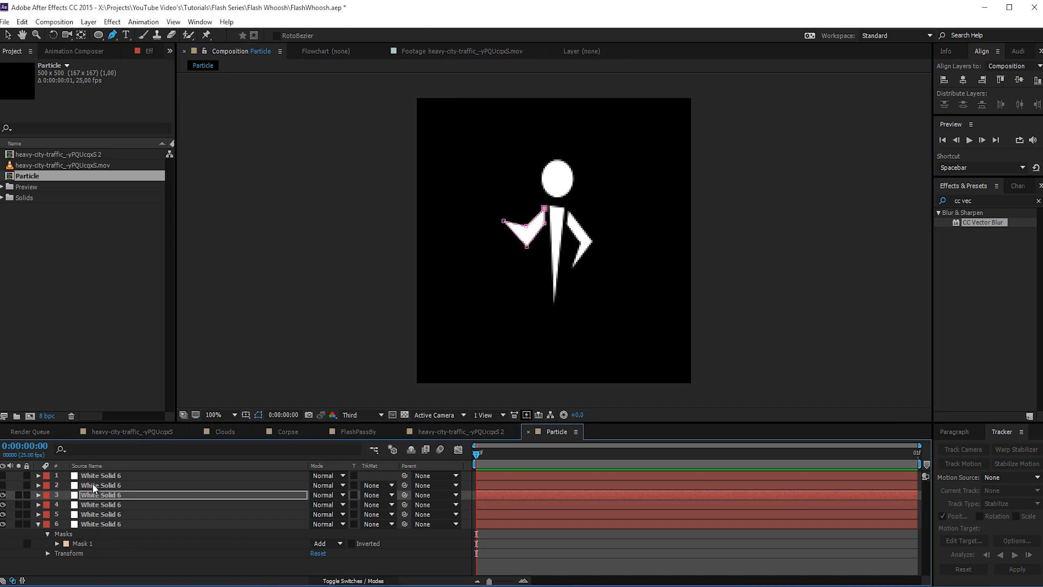
- Mask the second solid with a bent Pen shape at the torso's lower right as the trailing leg, and make that layer visible
left_click(94, 487)
left_click(3, 485)
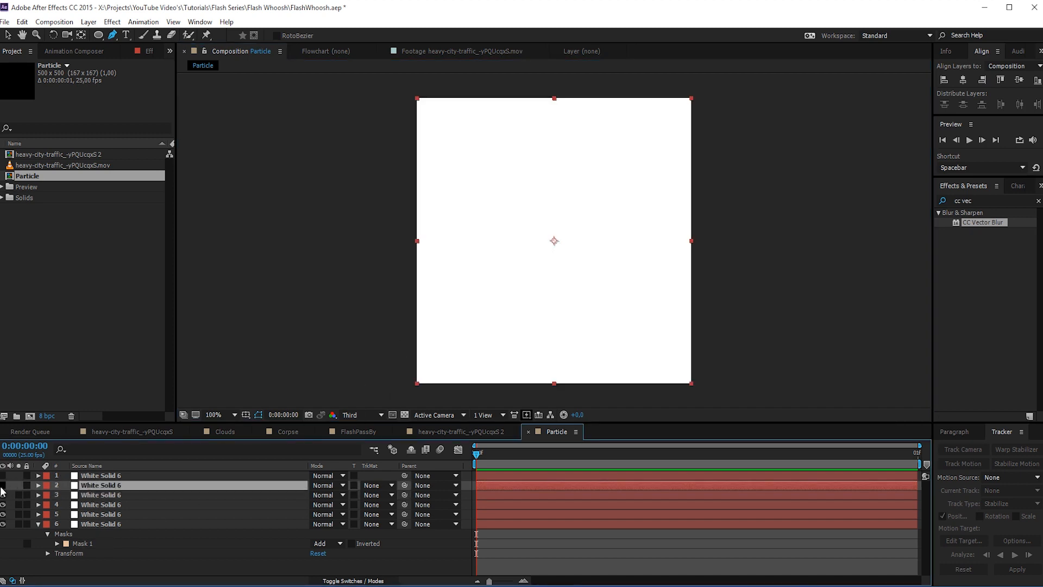
left_click(3, 486)
left_click(560, 286)
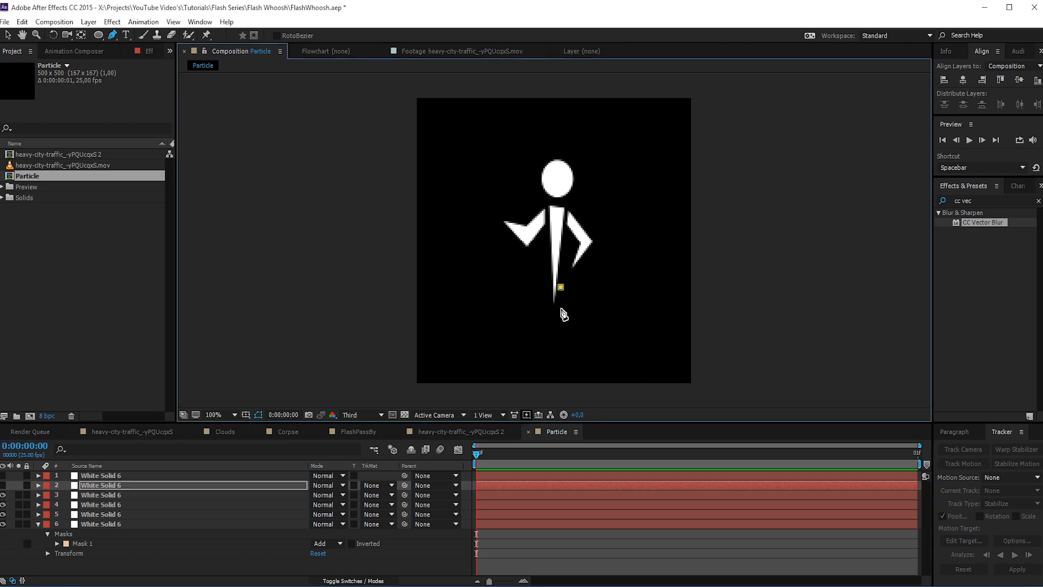
left_click(558, 304)
left_click(575, 331)
left_click(598, 305)
left_click(579, 306)
left_click(560, 287)
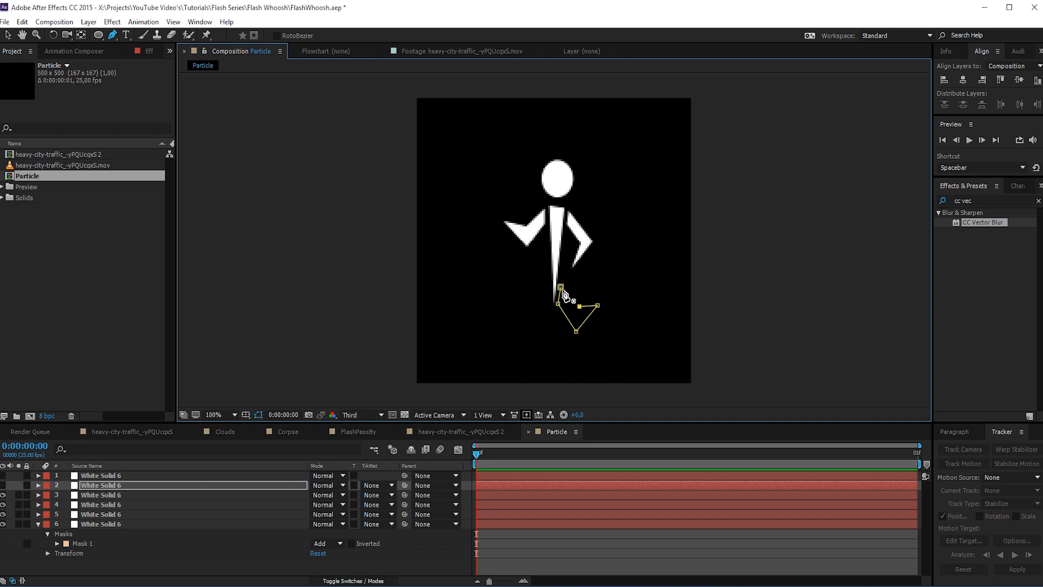
left_click(3, 476)
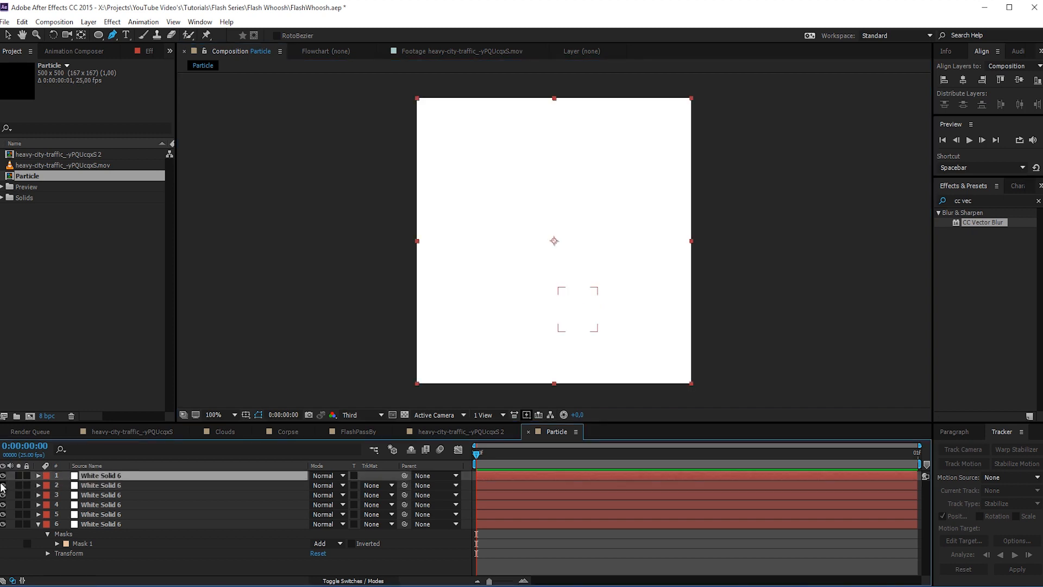
- Mask the top solid with a bent-knee Pen shape at the torso's lower left as the other leg, and make that layer visible
left_click(2, 476)
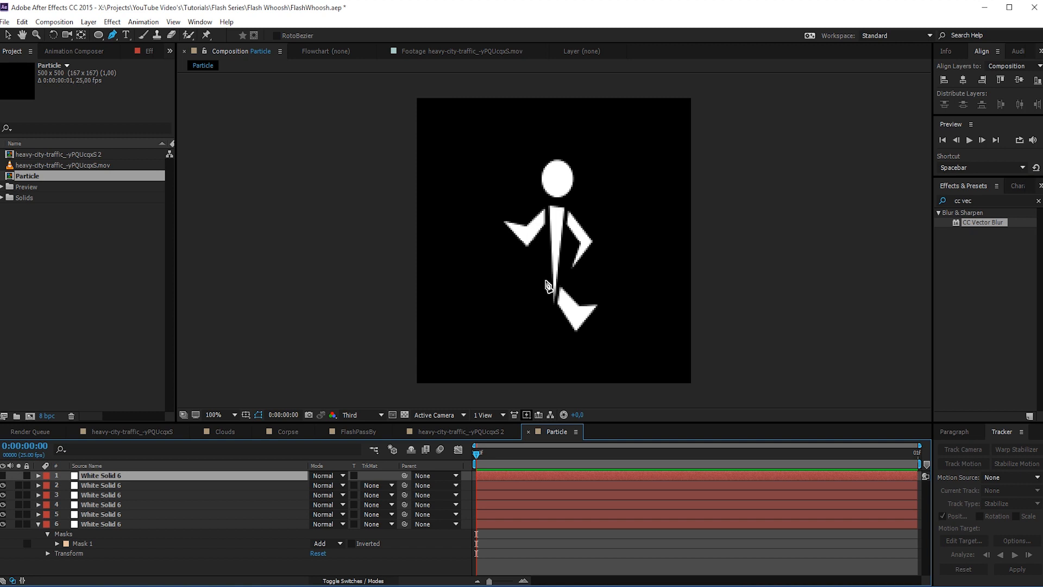
left_click_drag(545, 278, 522, 336)
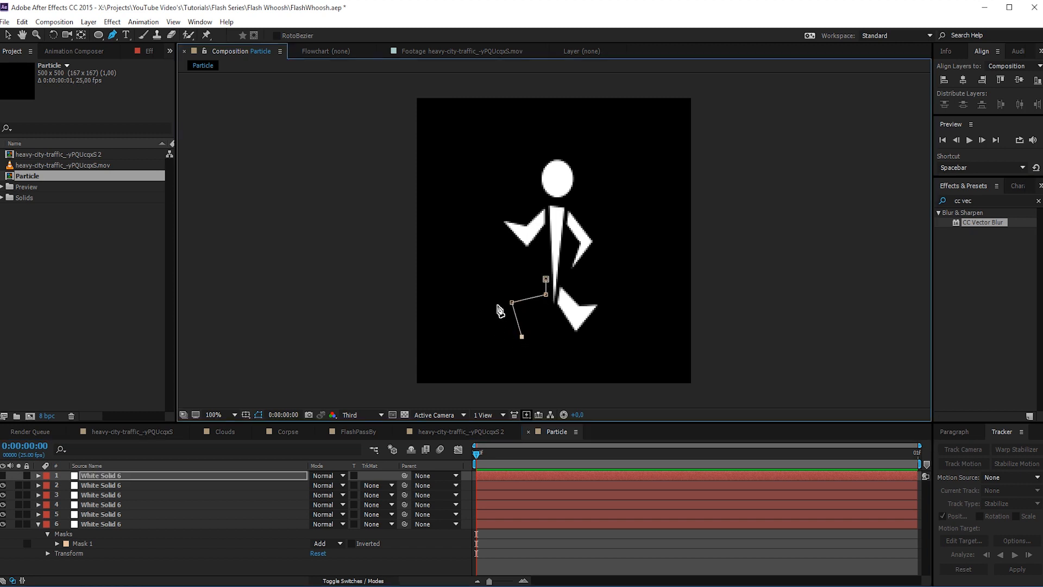
left_click_drag(493, 293, 514, 326)
key("v")
left_click_drag(476, 280, 540, 341)
left_click(119, 486)
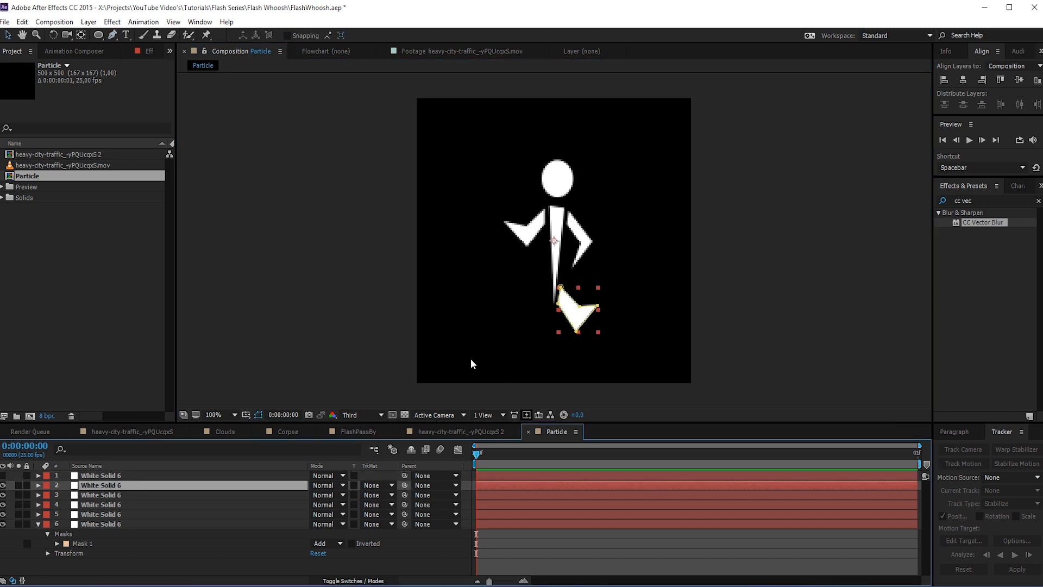
left_click(678, 303)
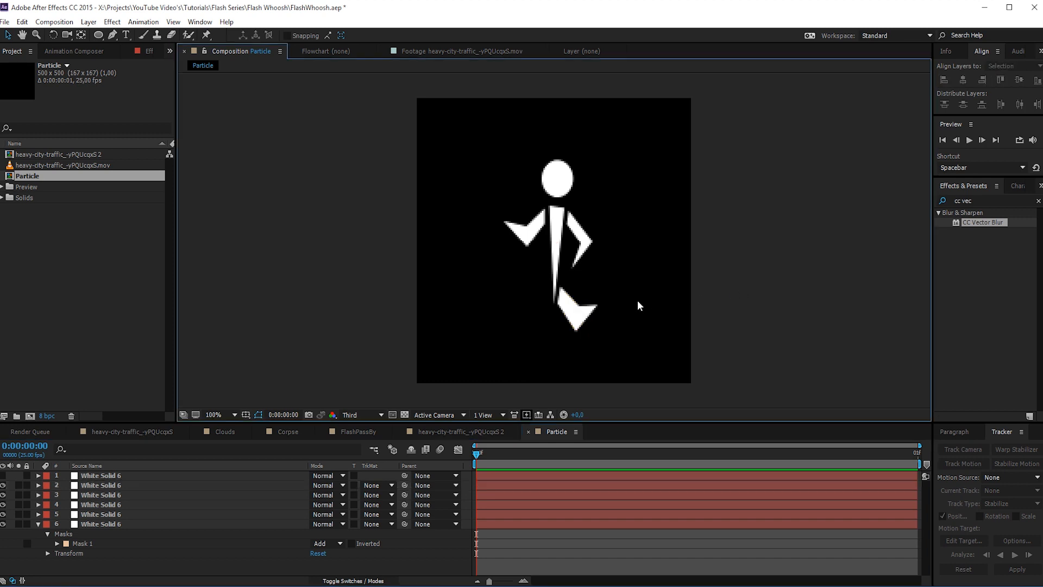
left_click(119, 485)
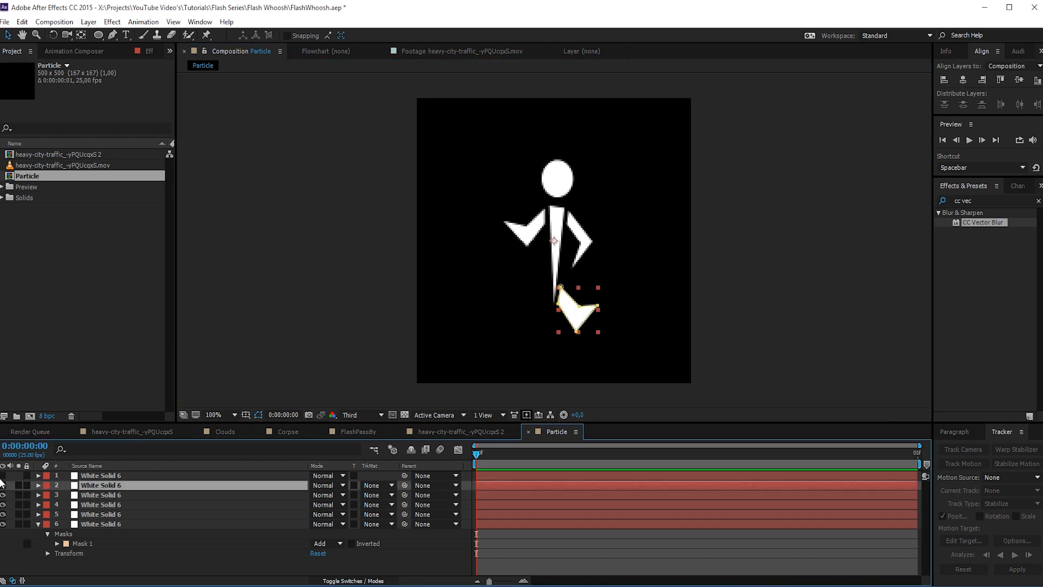
left_click(2, 485)
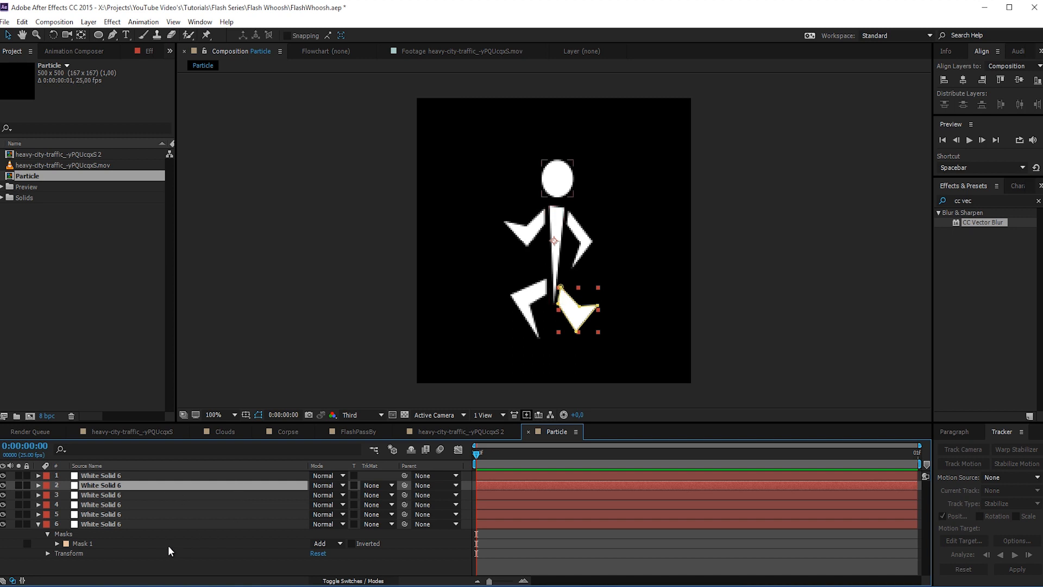
left_click(151, 562)
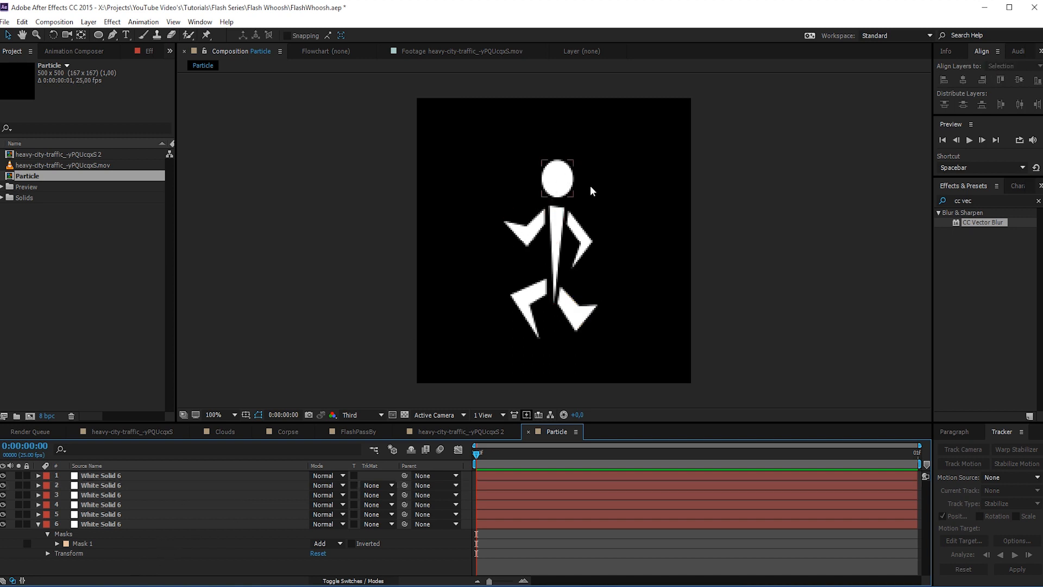
- Reveal the opacity of all six white solids and set it to 75%
left_click(117, 524)
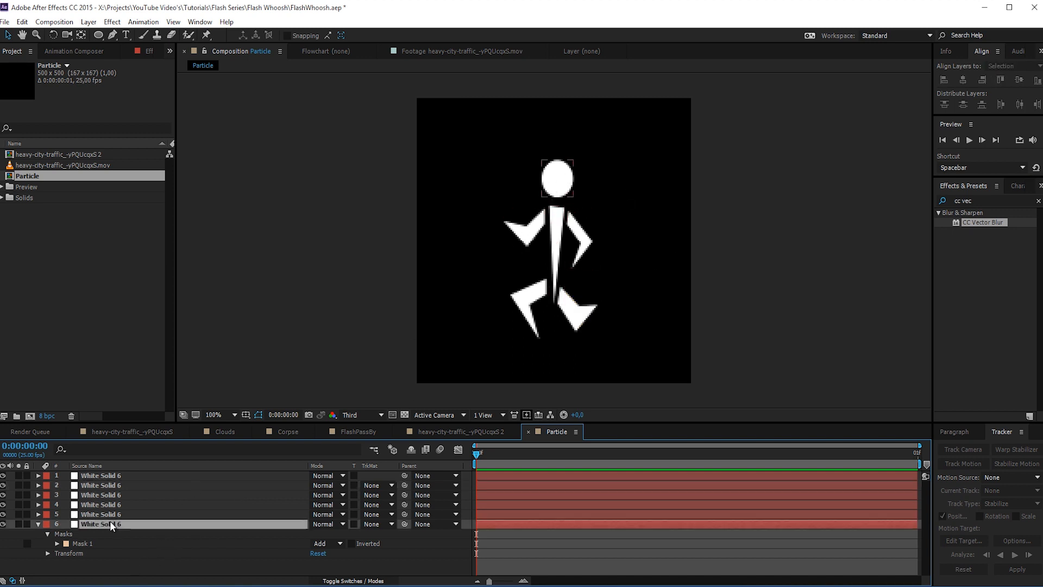
key("t")
left_click(121, 475, "shift")
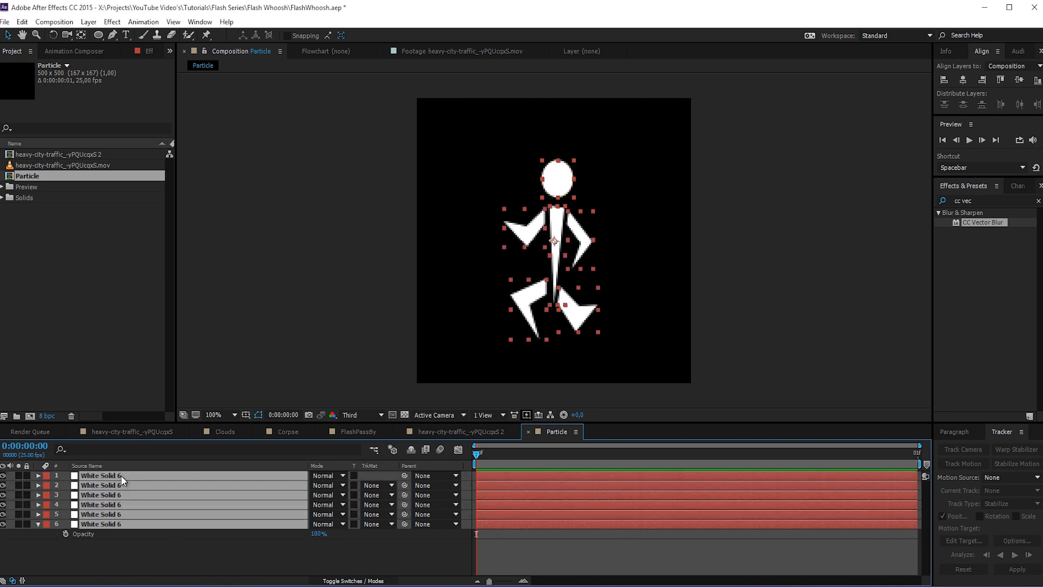
key("t")
scroll(331, 487, "down", 1)
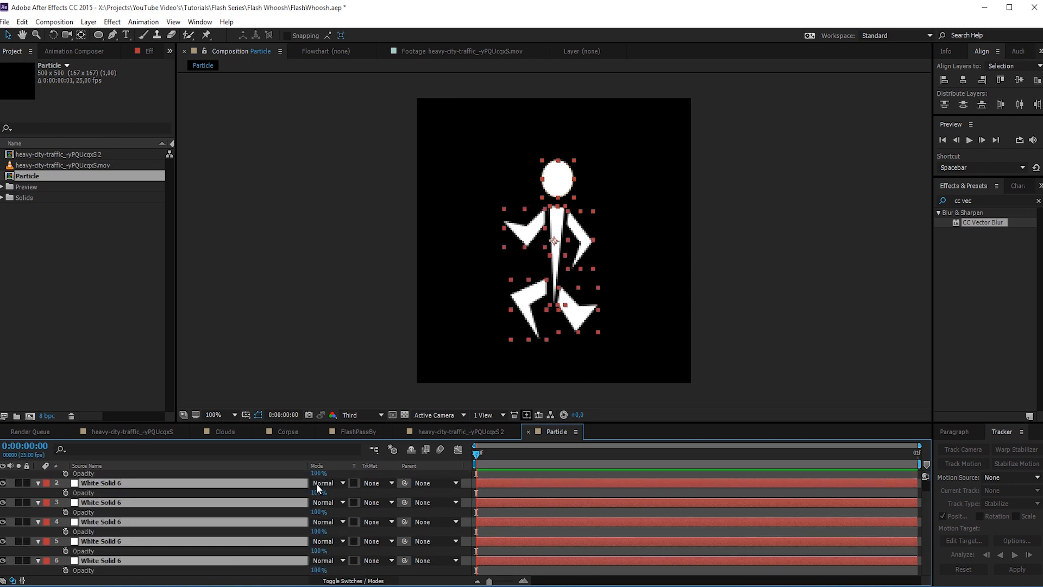
key("Return")
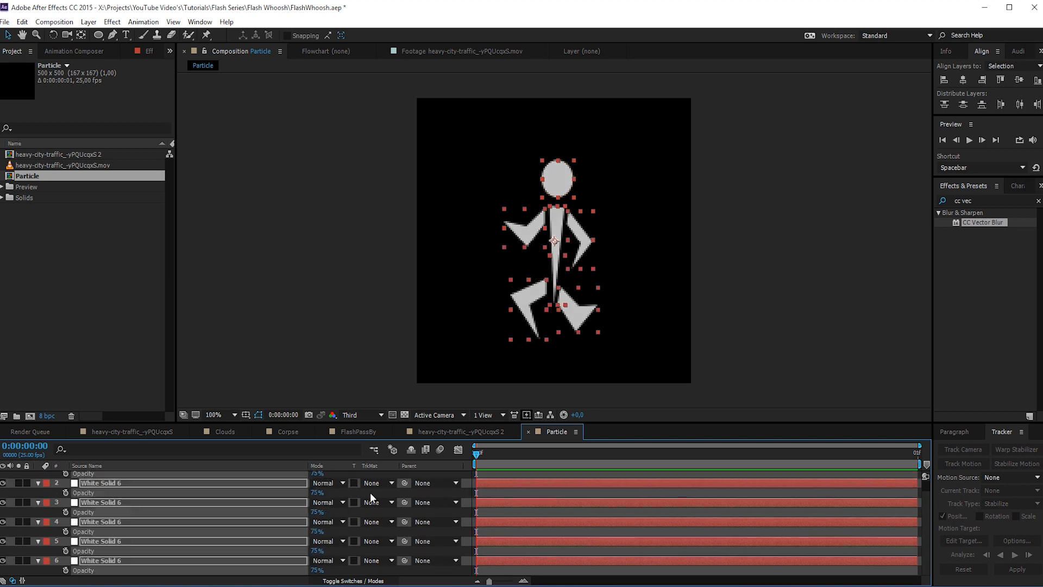
- Try opacities of 50% and 25% on all six solids, undo both changes, and deselect the layers
left_click(317, 473)
type("50")
key("Return")
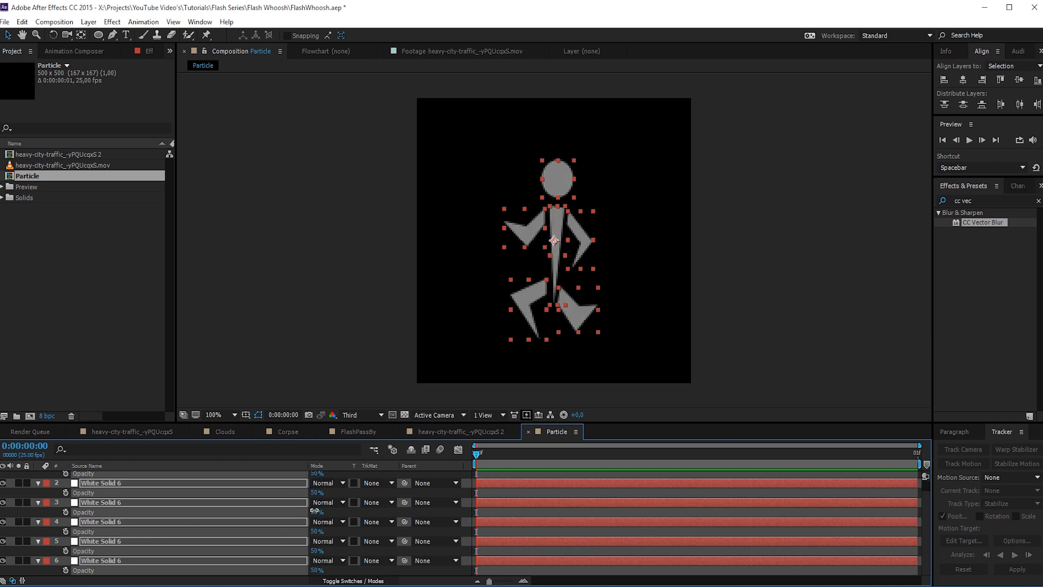
type("25")
key("Return")
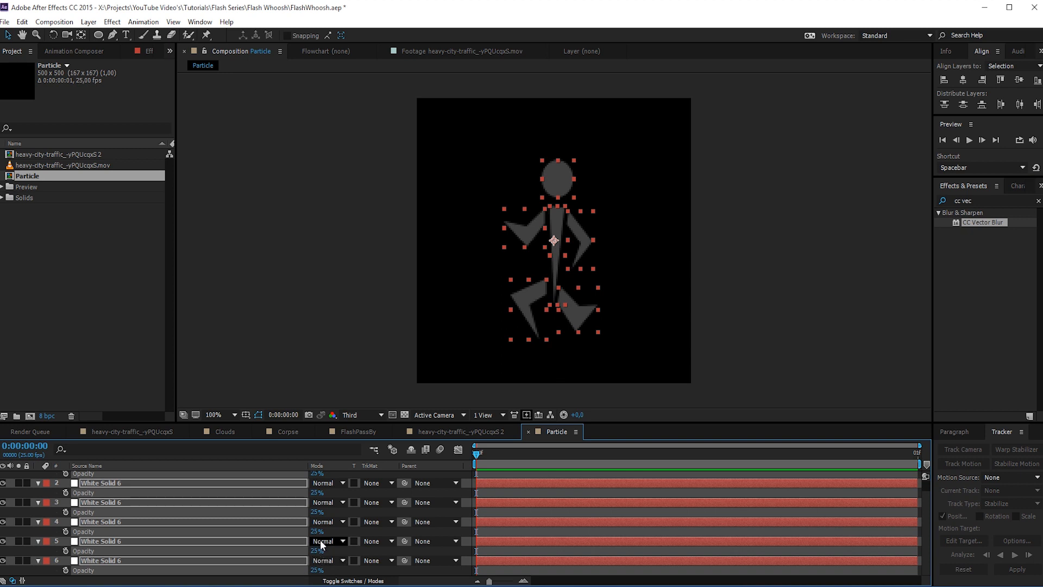
key("ctrl+z")
key("ctrl+z")
left_click(335, 491)
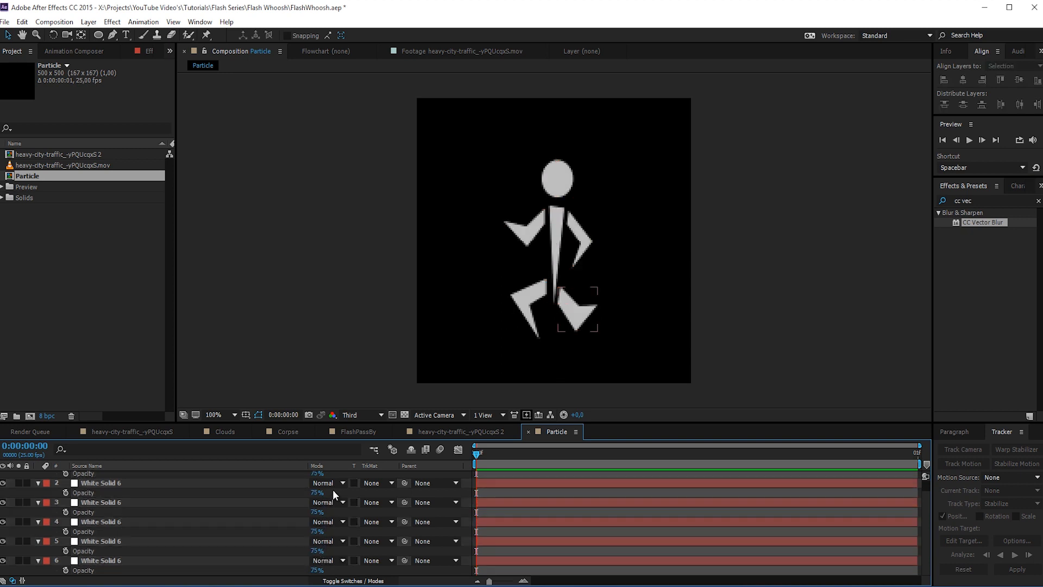
- Set the opacity of the top solid to 50%, the third solid to 25%, and the fifth solid to 35%
type("50")
left_click(316, 512)
type("25")
key("Return")
left_click(317, 551)
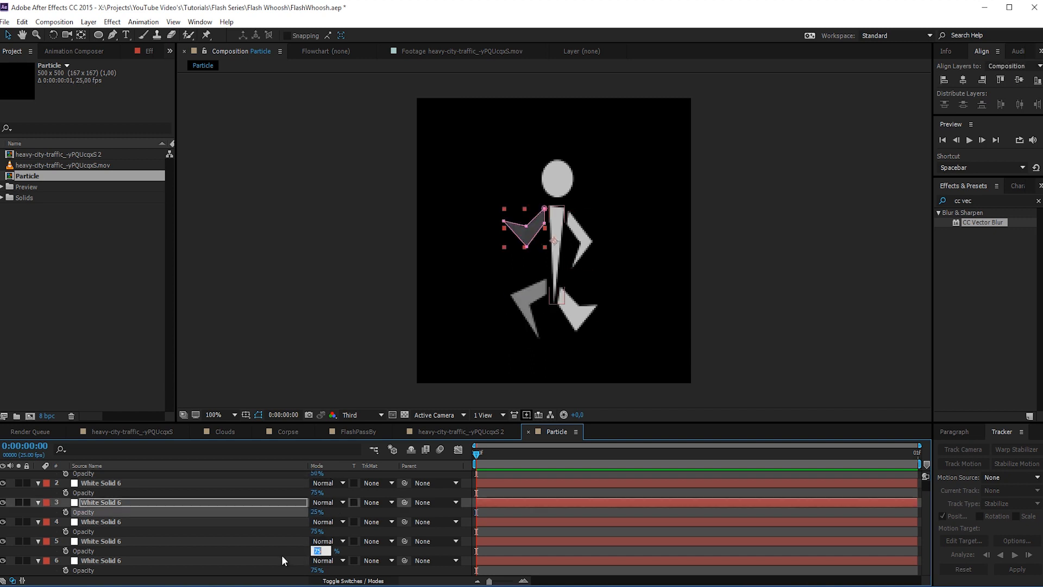
type("35")
key("Return")
- Set the opacity of the bottom solid, the figure's head, to 65% and deselect it
left_click(317, 570)
type("40")
key("Return")
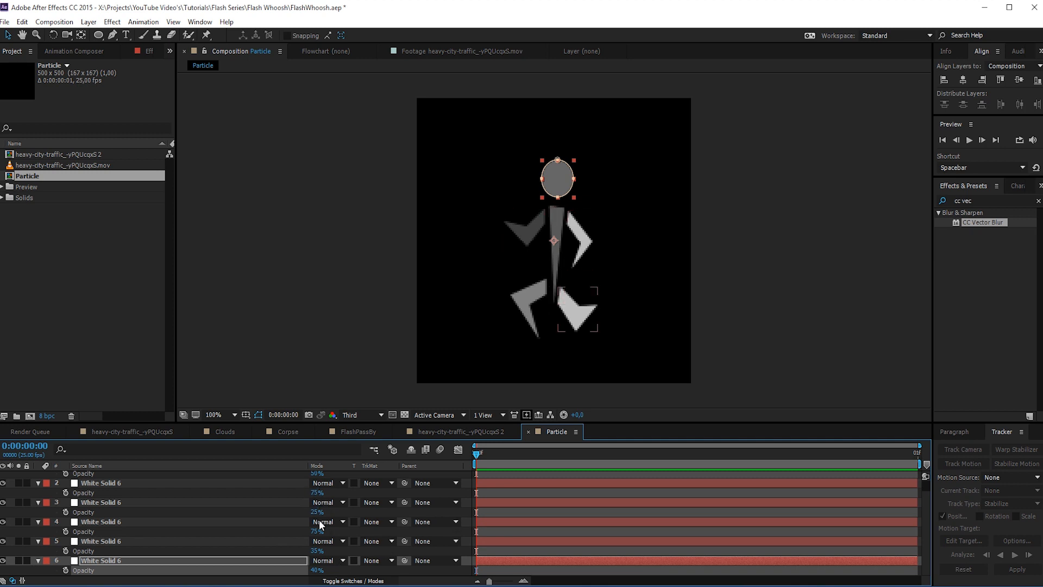
left_click(317, 570)
type("65")
key("Return")
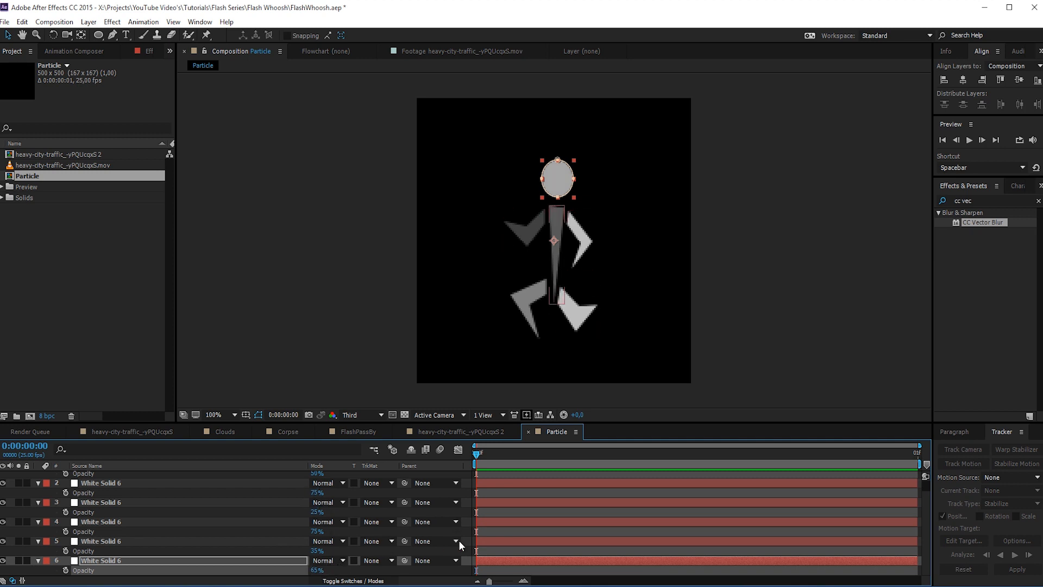
left_click(493, 528)
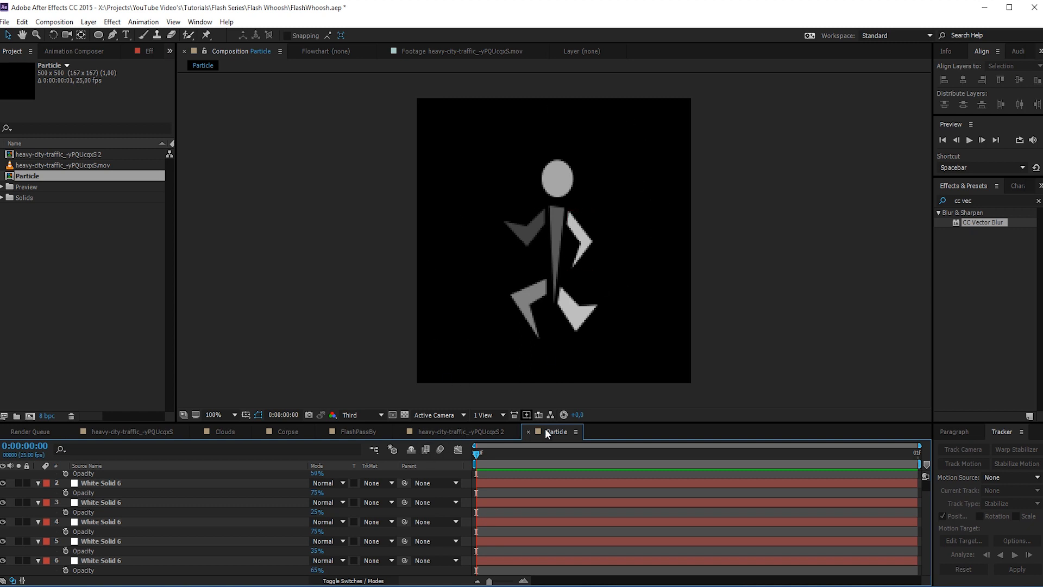
- Add the Particle composition as the bottom layer of the heavy-city-traffic_-yPQUcqxS 2 composition and hide it
left_click(484, 432)
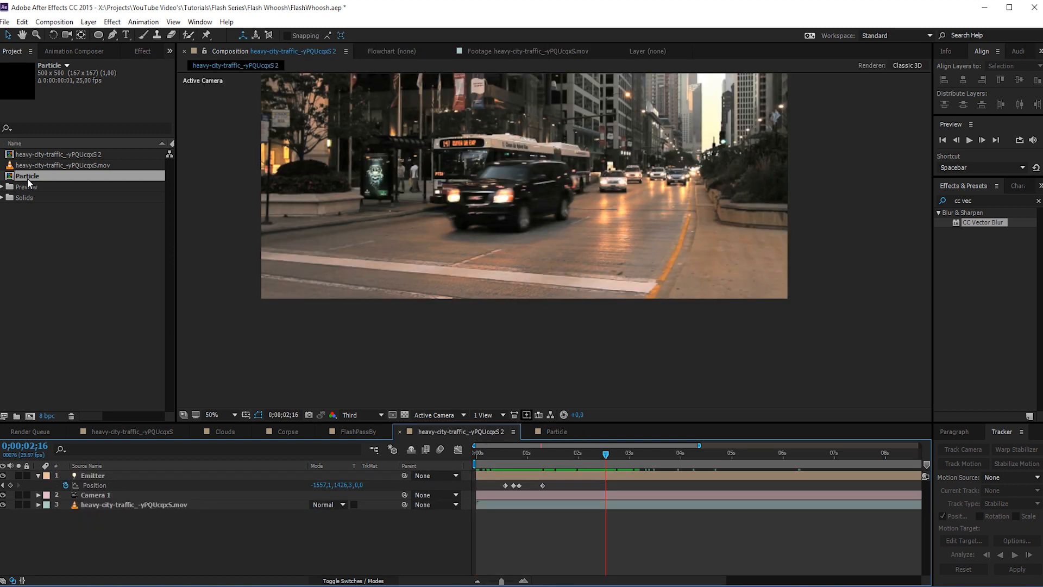
left_click_drag(27, 178, 130, 516)
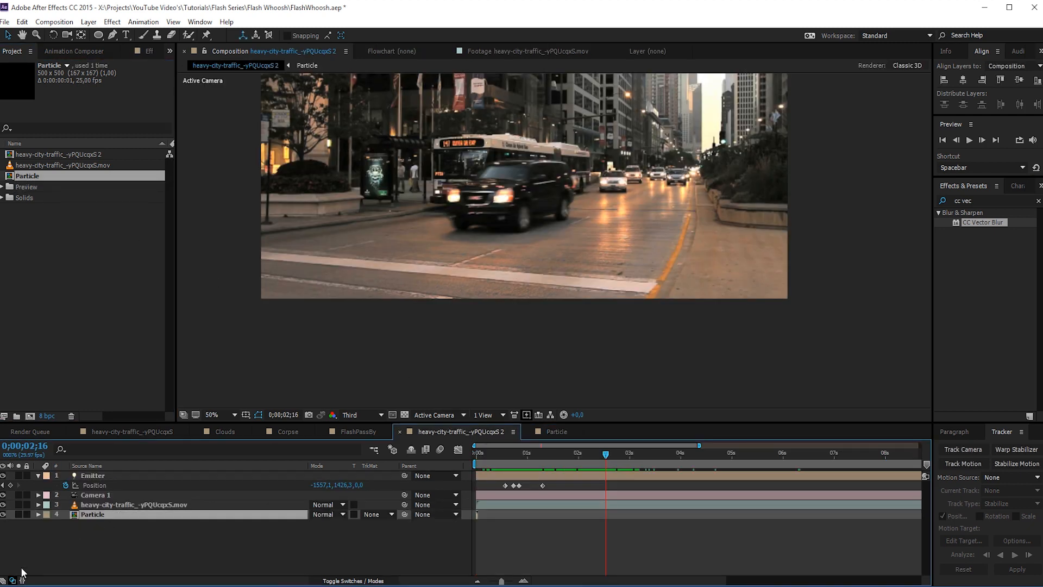
left_click(2, 514)
- Create a white 1920 x 1080 px solid named Flash Particles in the traffic composition
left_click(230, 411)
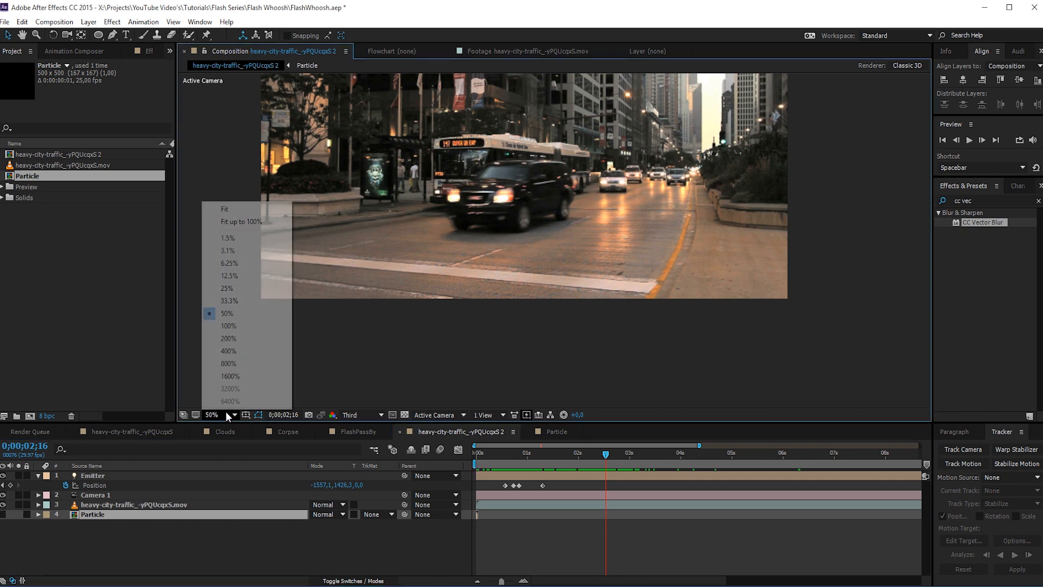
left_click(245, 221)
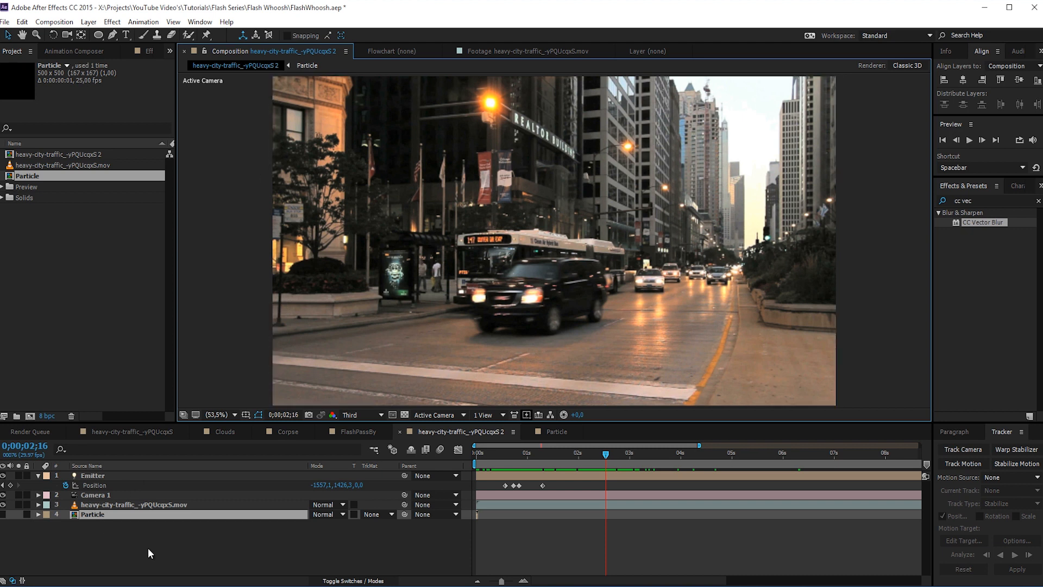
right_click(187, 535)
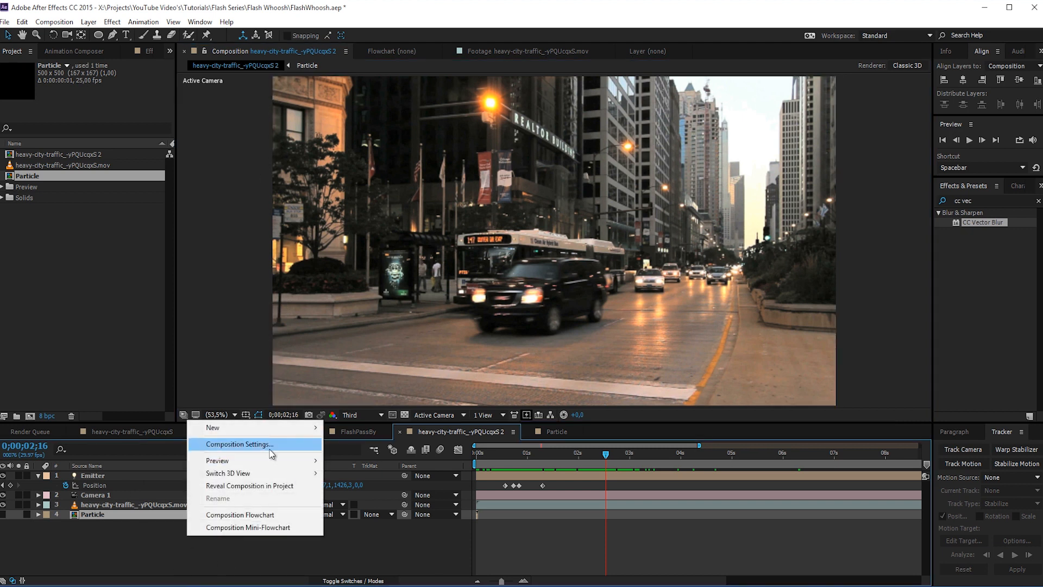
mouse_move(237, 421)
left_click(349, 456)
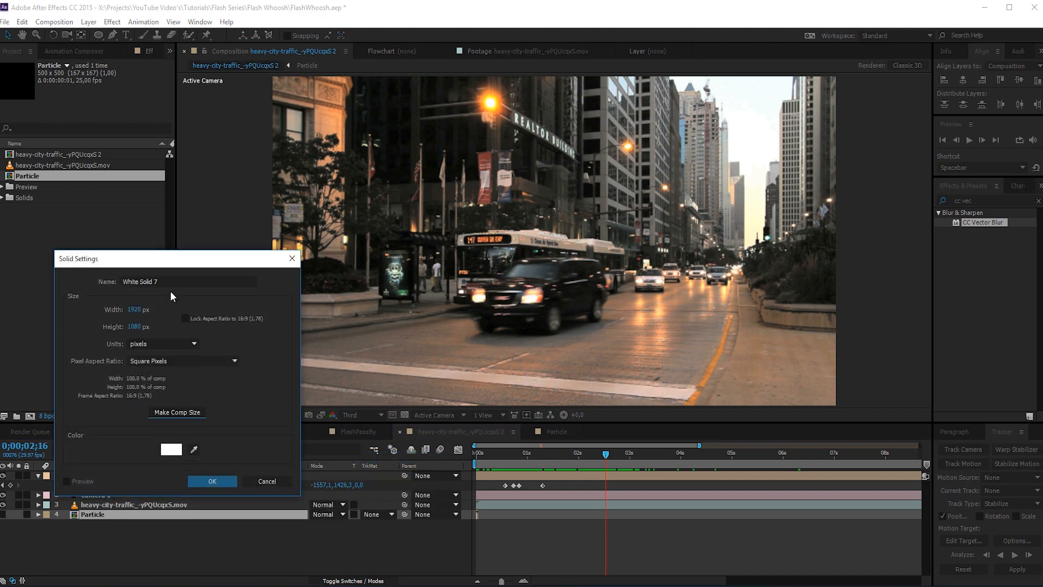
type("Flas")
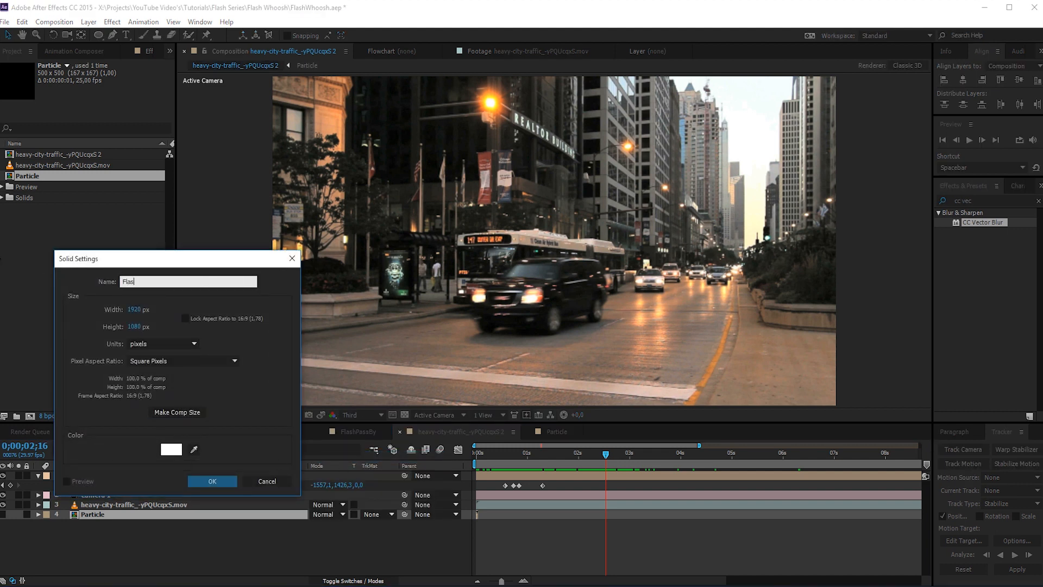
type("h Particles")
key("Return")
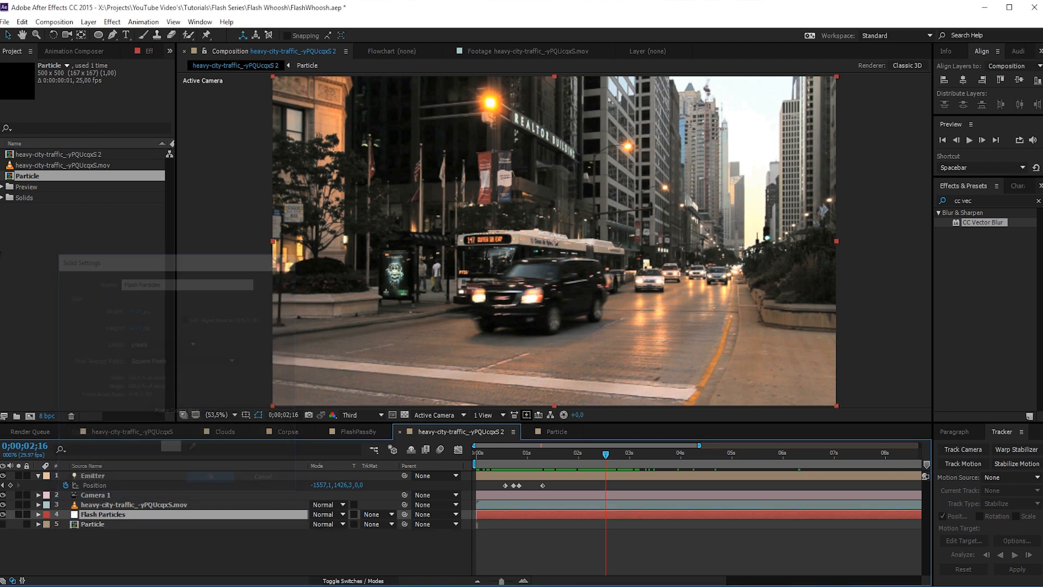
- Apply the Trapcode Particular effect to the Flash Particles solid
left_click(112, 23)
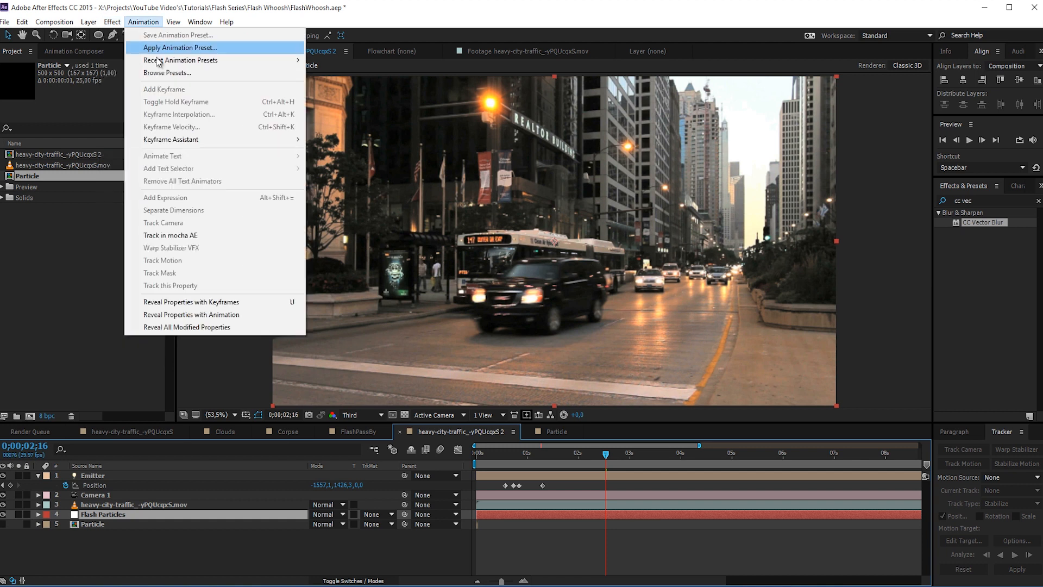
mouse_move(150, 340)
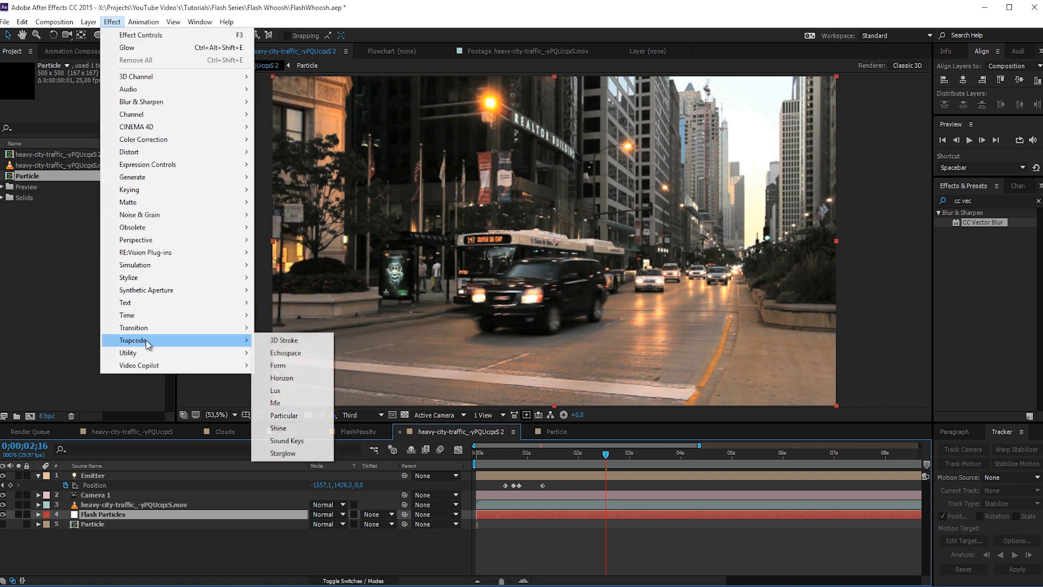
left_click(288, 416)
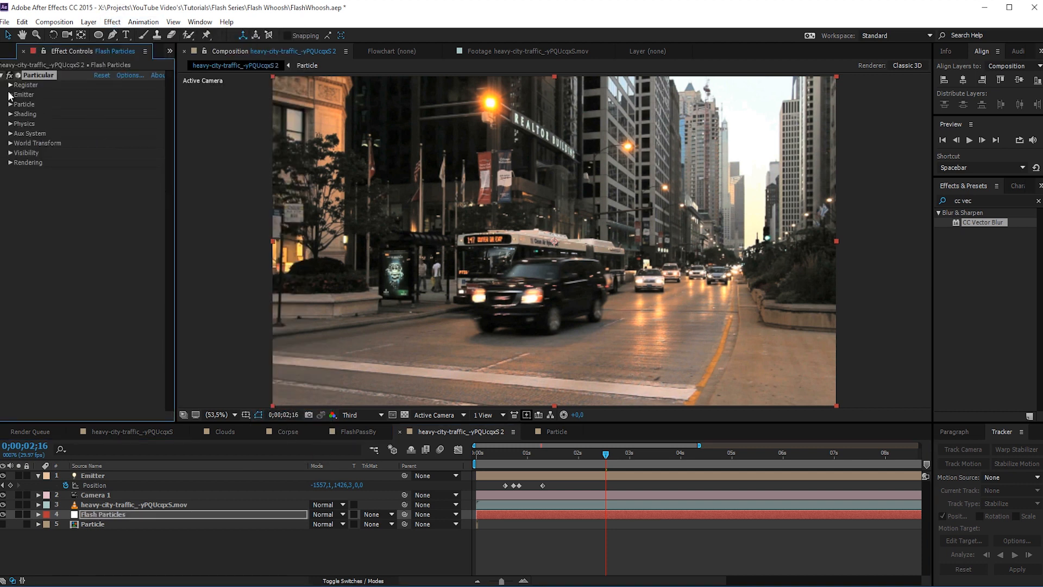
- Set Particular's emitter to 200 particles per second and its emitter type to Light(s)
left_click(10, 95)
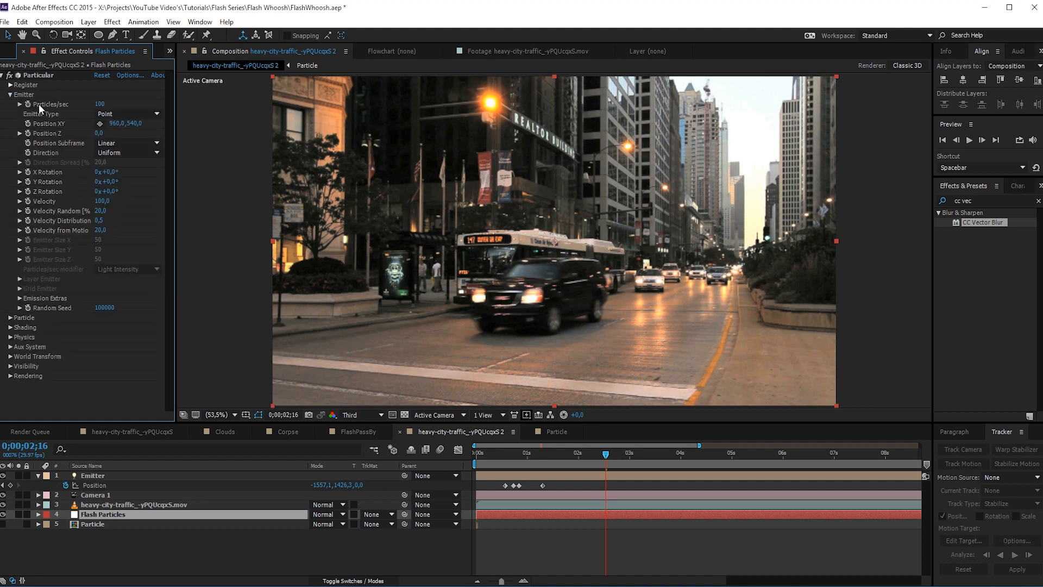
left_click(101, 104)
type("200")
key("Return")
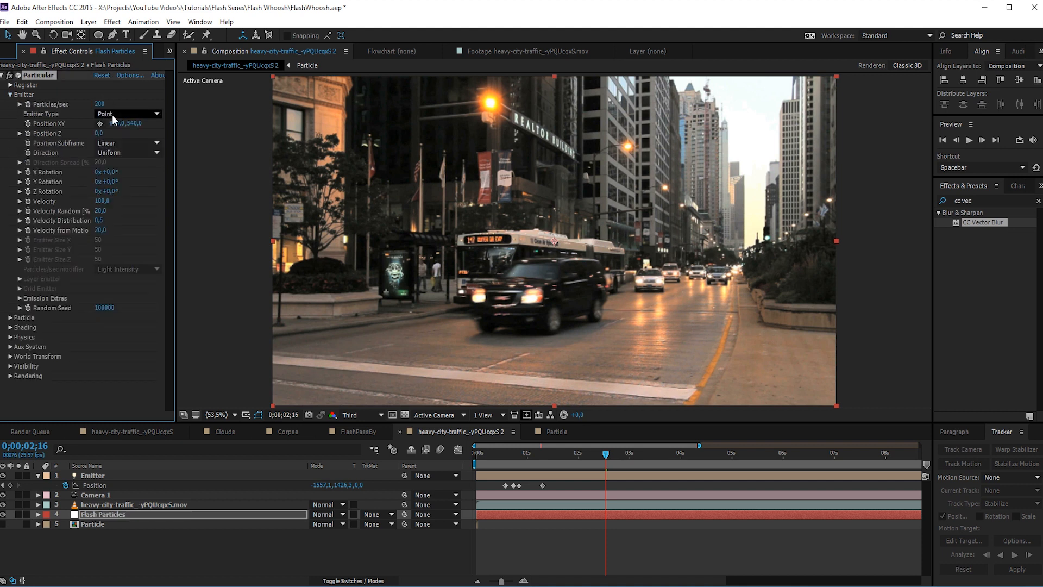
left_click(112, 116)
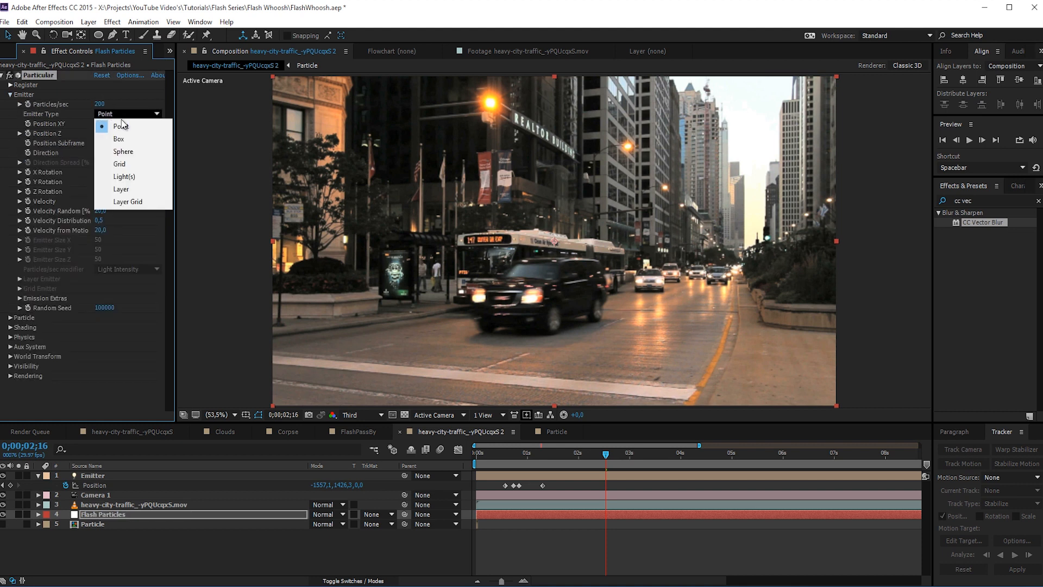
left_click(142, 176)
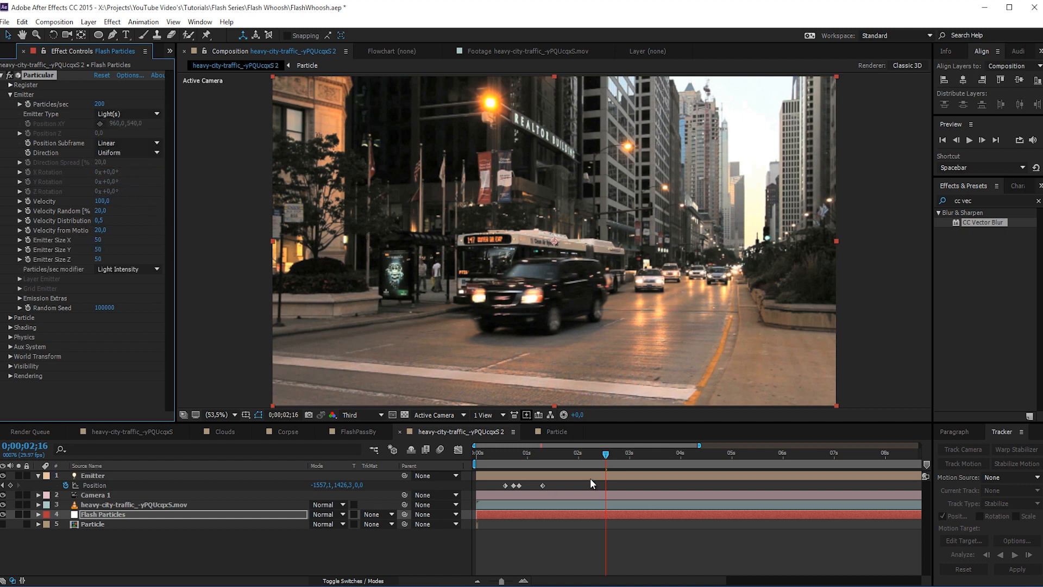
- Solo the Flash Particles layer and scrub to 0;00;01;08 to check the particle trail
mouse_move(523, 458)
left_mouse_down()
mouse_move(513, 460)
mouse_move(536, 458)
left_mouse_up()
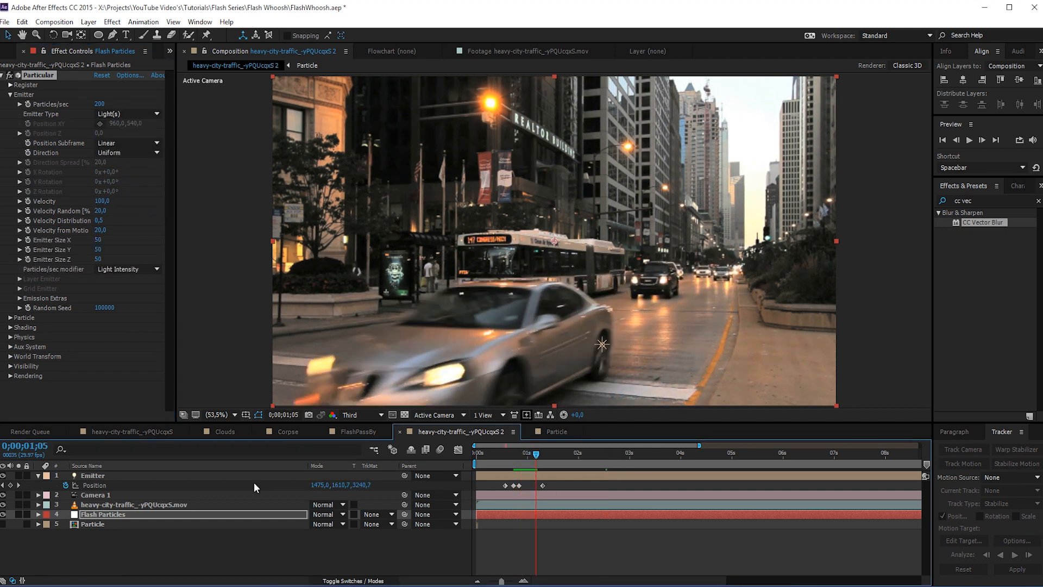
left_click(19, 514)
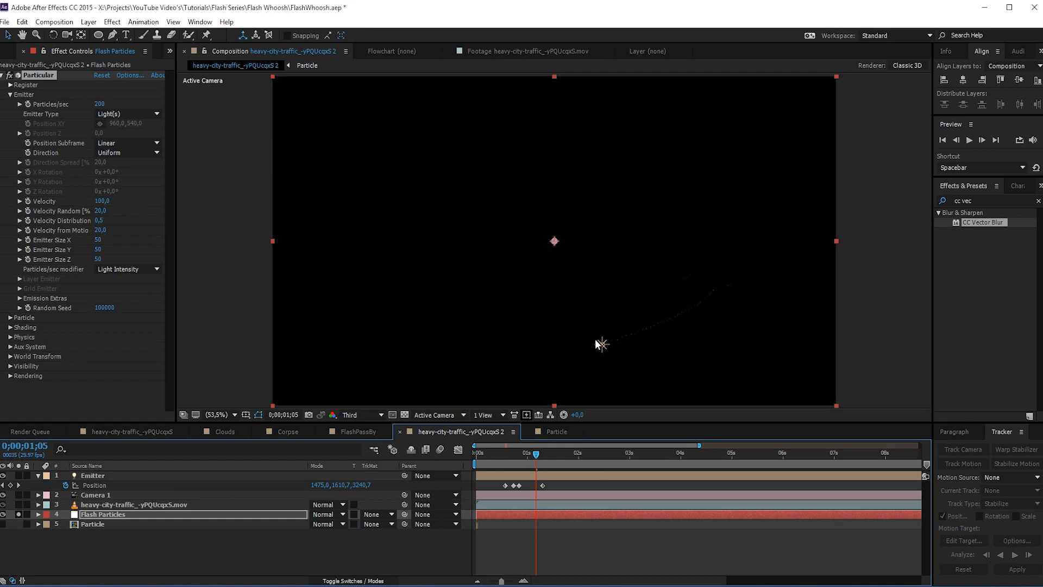
left_click(549, 456)
mouse_move(550, 457)
left_mouse_down()
mouse_move(501, 469)
mouse_move(544, 468)
left_mouse_up()
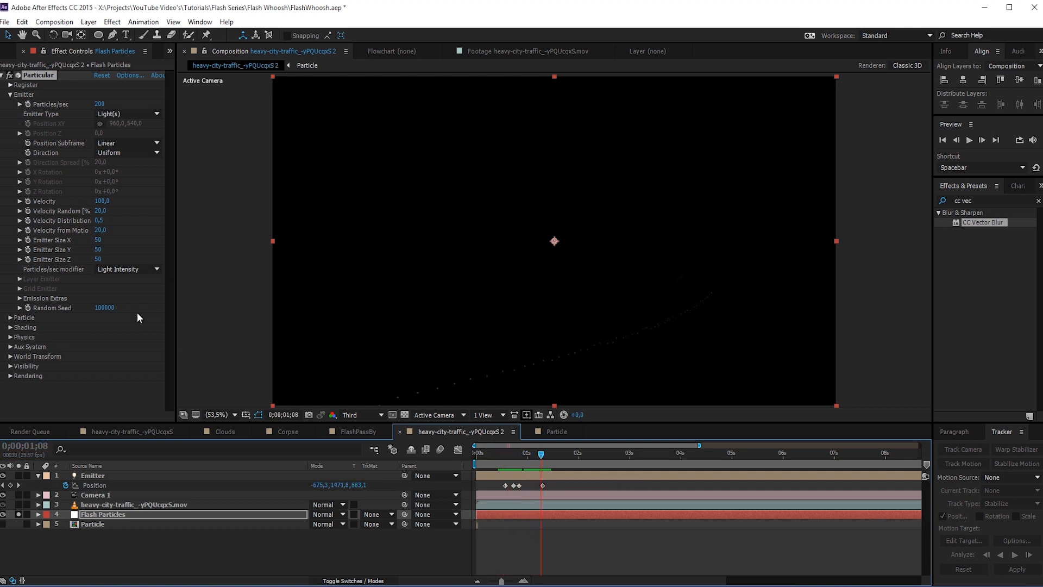
- Set the emitter's Velocity, Velocity Random, Velocity Distribution and Velocity from Motion to 0
left_click(105, 201)
type("0")
left_click(101, 211)
type("0")
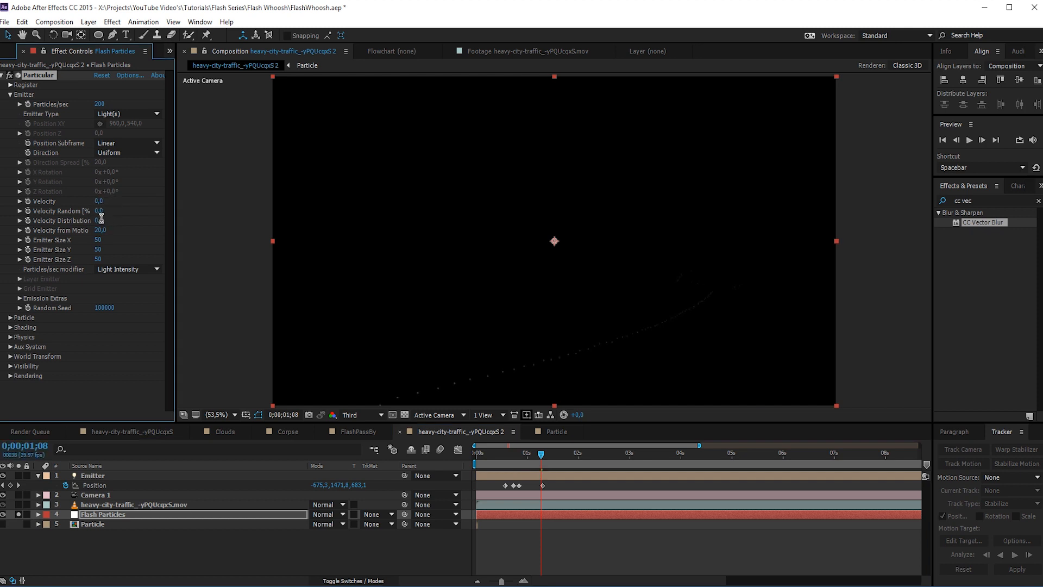
left_click(100, 221)
type("0")
left_click(100, 230)
type("0")
key("Return")
- Set the emitter's size to 0 in X, Y and Z
left_click(98, 240)
type("0")
left_click(98, 249)
type("0")
left_click(97, 259)
type("0")
key("Return")
- Set the particle life to 1 second and the particle type to Sprite Colorize
left_click(10, 317)
scroll(13, 321, "down", 3)
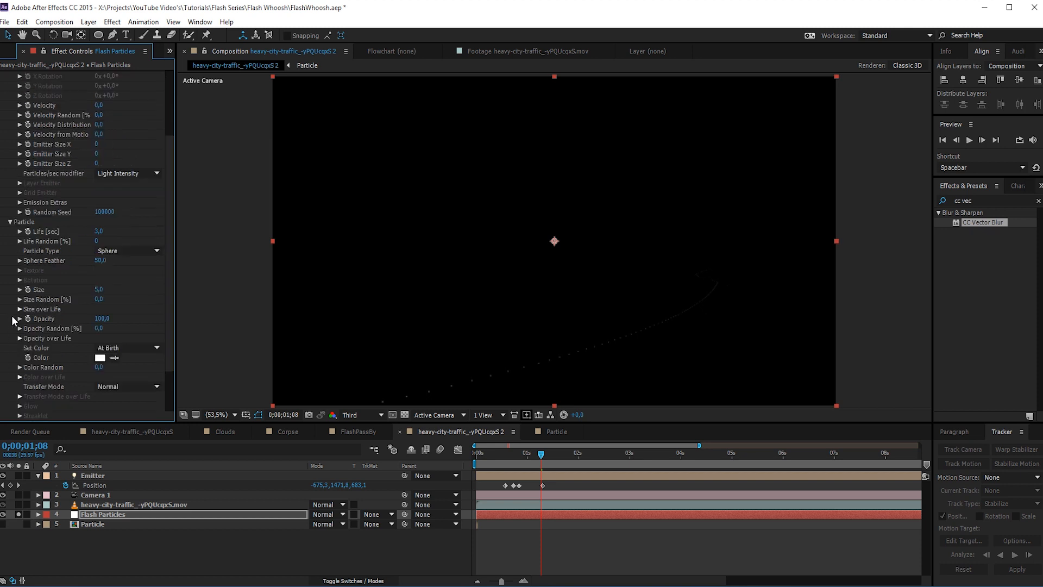
left_click(98, 231)
left_click(101, 247)
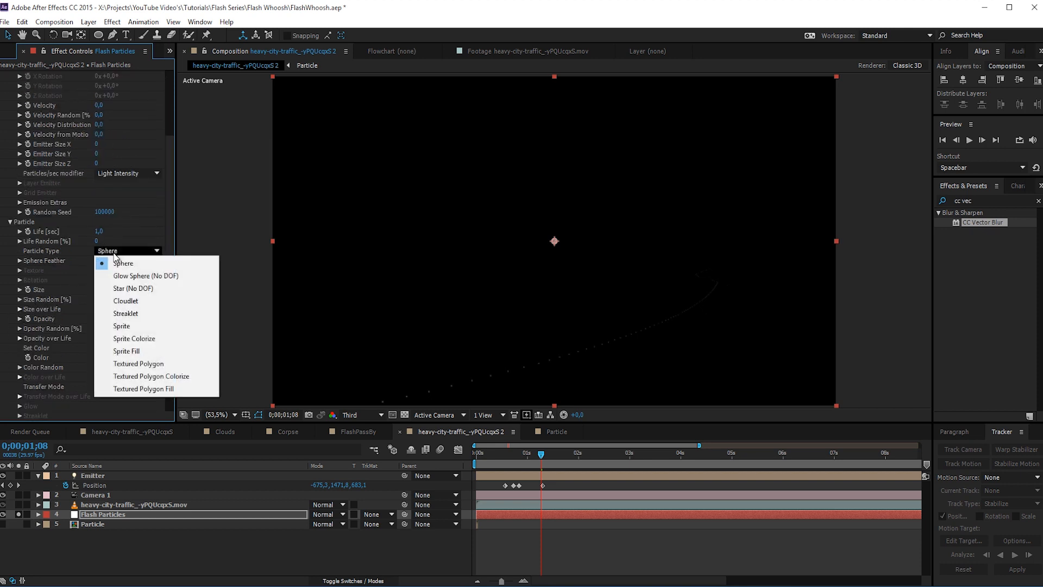
left_click(131, 339)
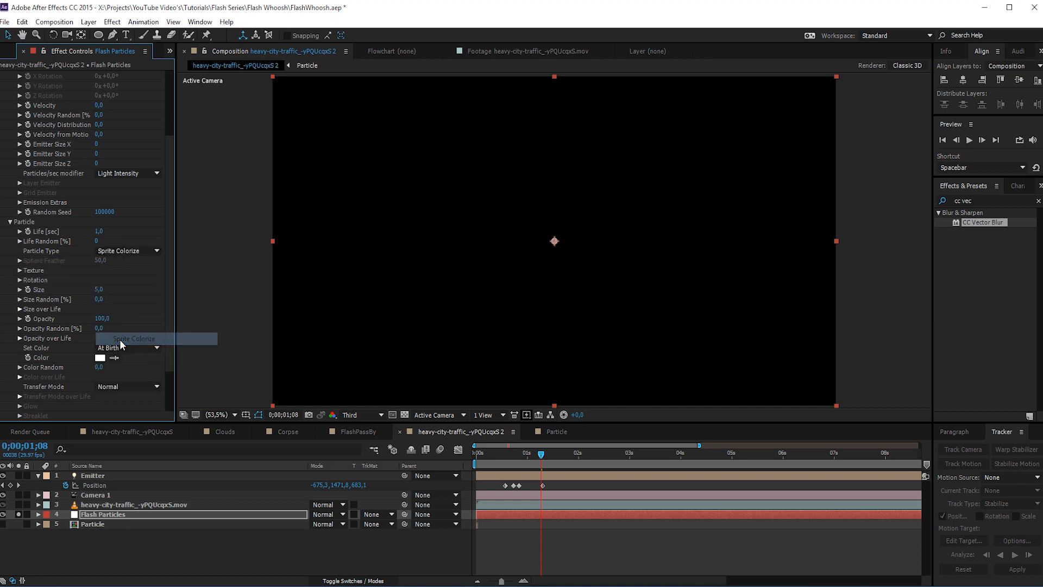
- Use the Particle composition layer as the particle texture and accept the layer-size warning
left_click(22, 269)
left_click(113, 279)
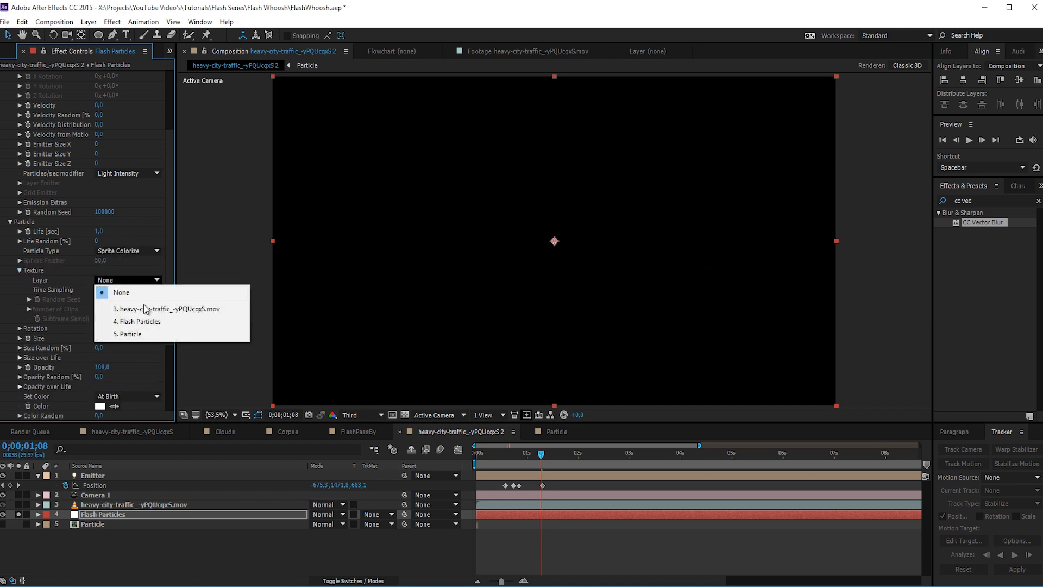
left_click(135, 337)
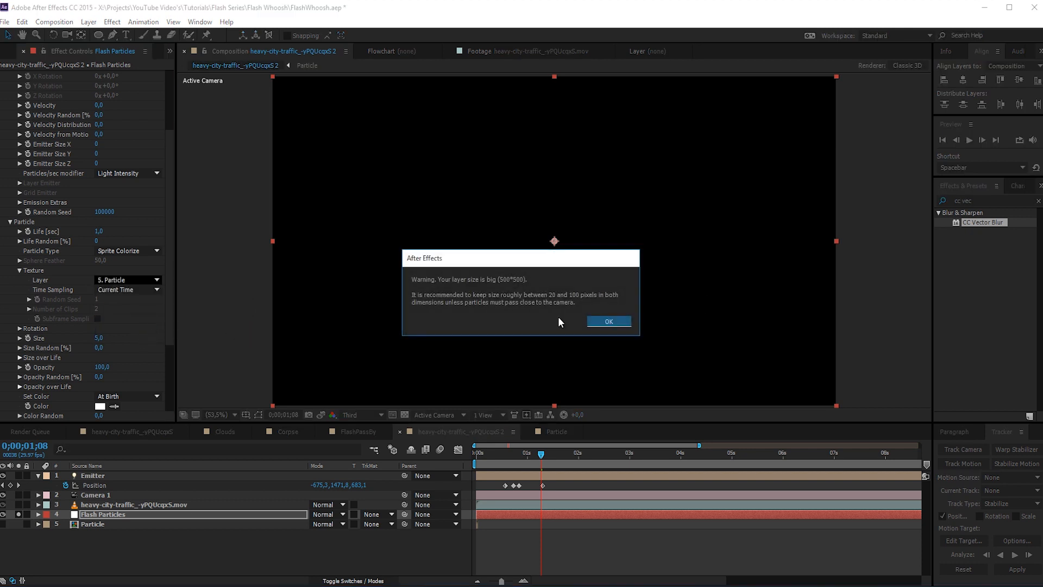
left_click(608, 323)
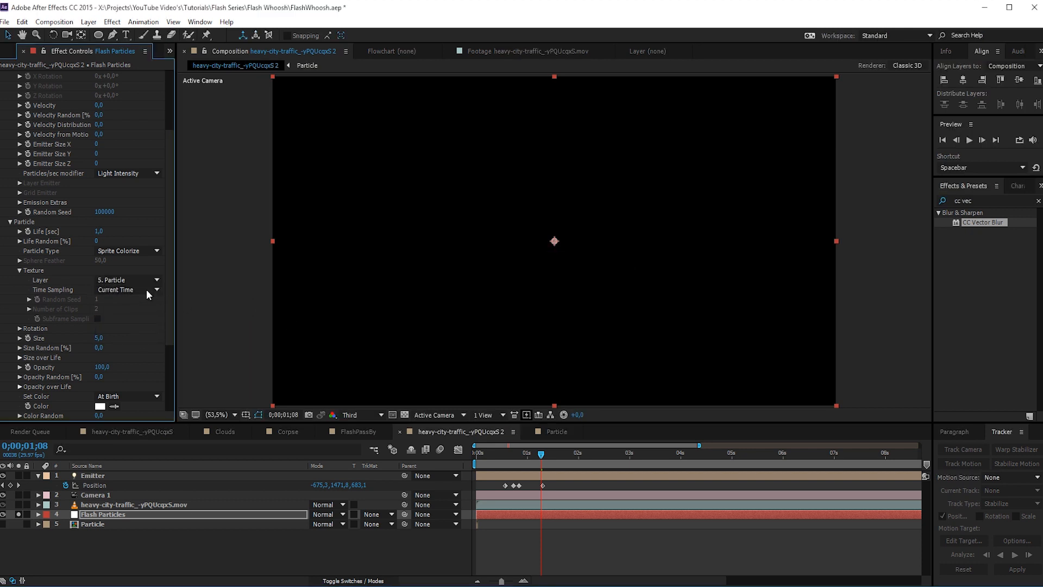
- Try particle sizes of 250 and 500, checking the soloed particles around 0;00;00;26
scroll(165, 277, "down", 3)
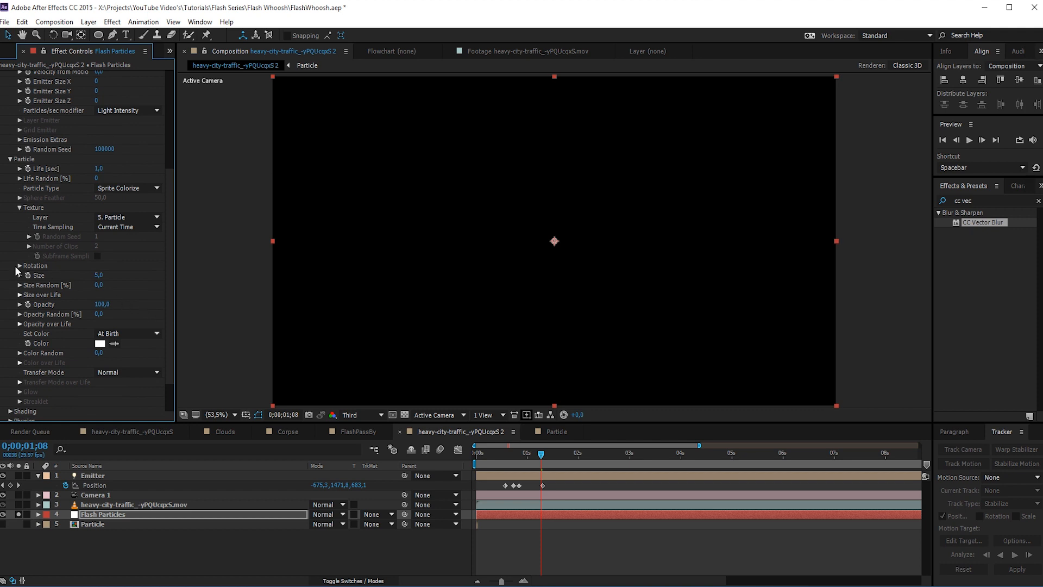
left_click(100, 276)
type("250")
key("Return")
left_click_drag(528, 454, 526, 455)
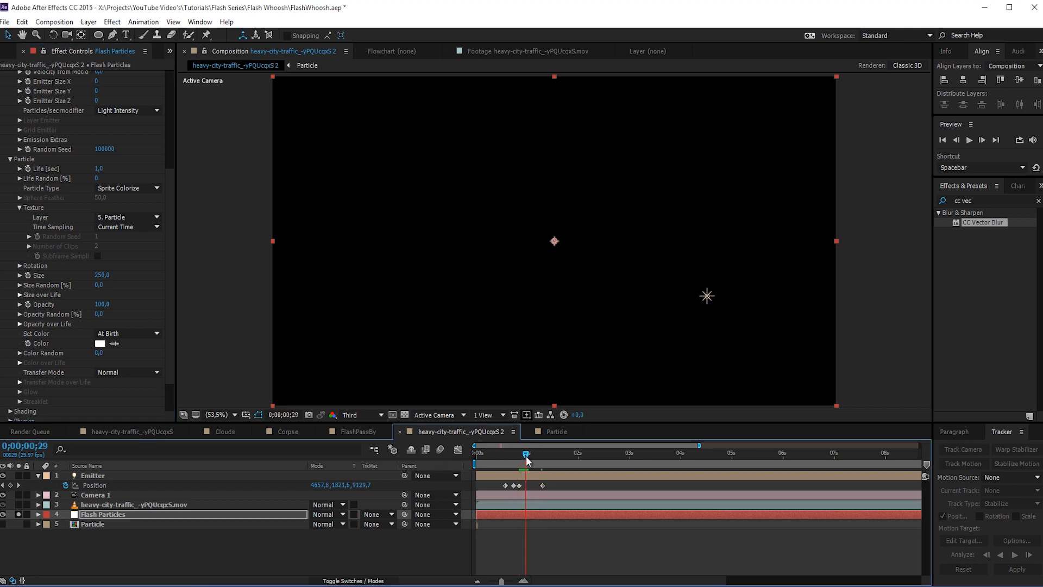
left_click(103, 275)
type("500")
key("Return")
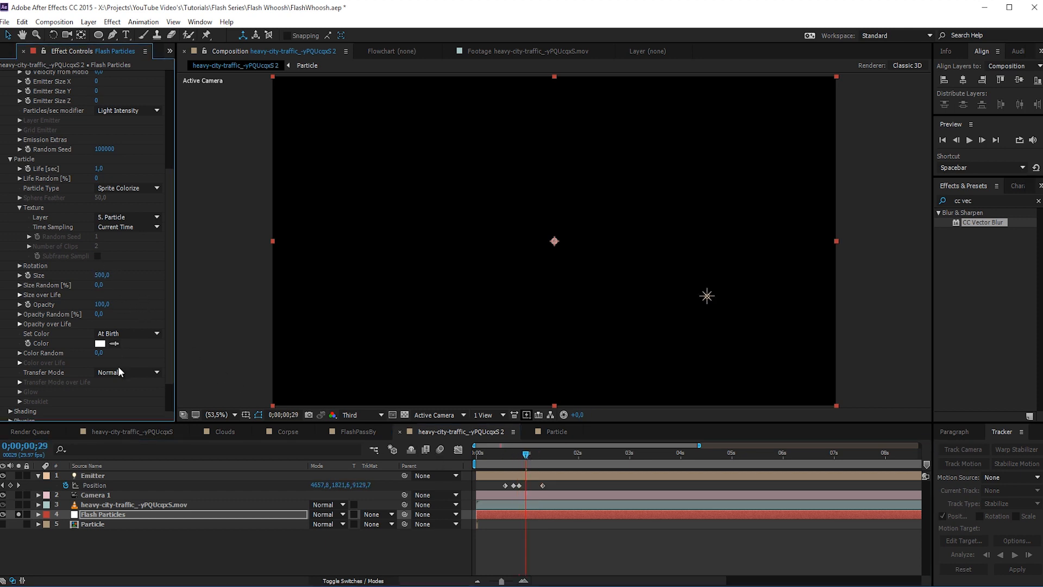
left_click(19, 514)
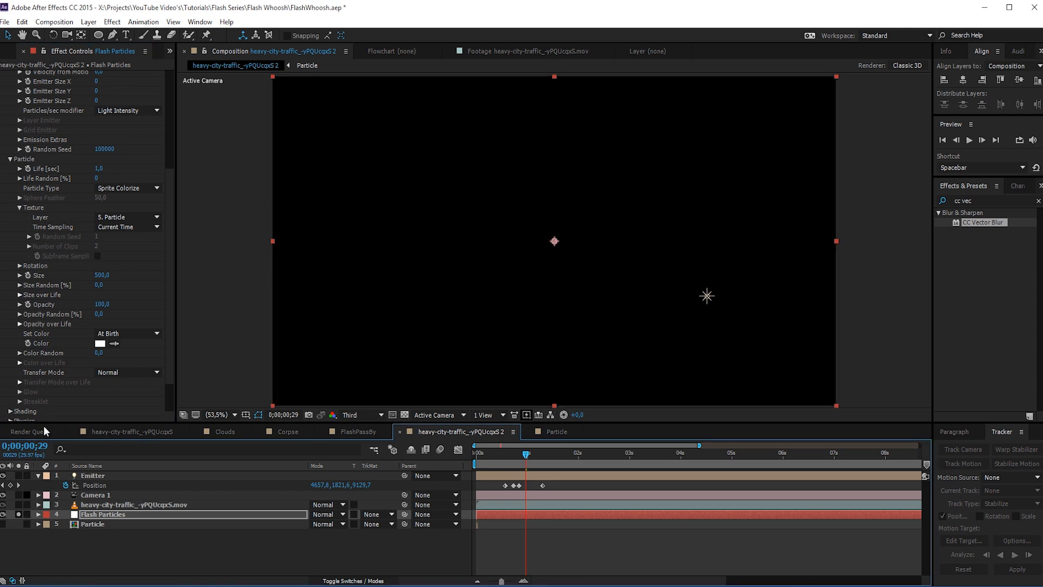
left_click_drag(494, 455, 520, 456)
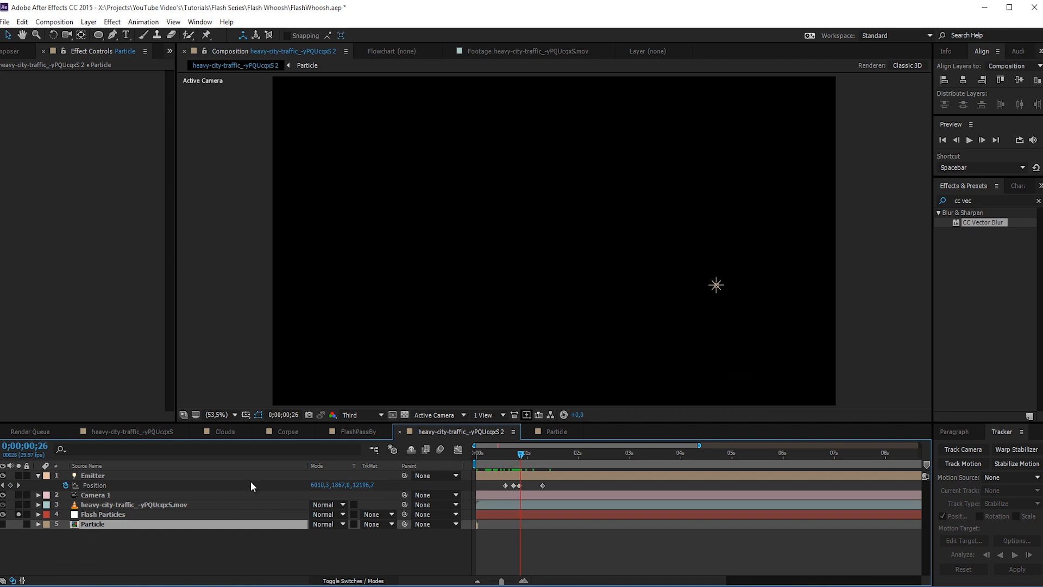
- Set the texture's time sampling on the Flash Particles layer to Start at Birth - Loop
left_click(93, 514)
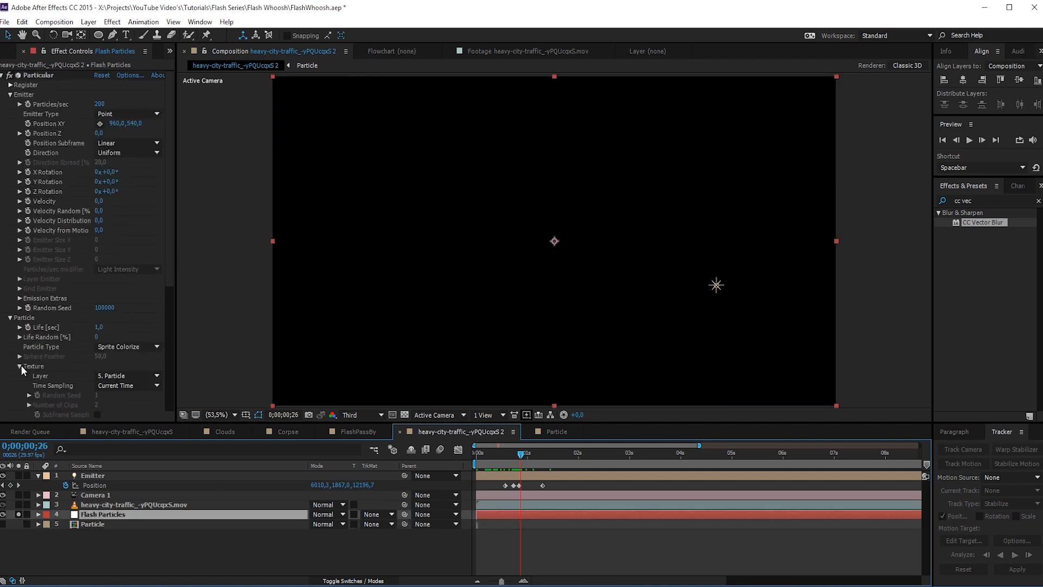
scroll(31, 369, "down", 2)
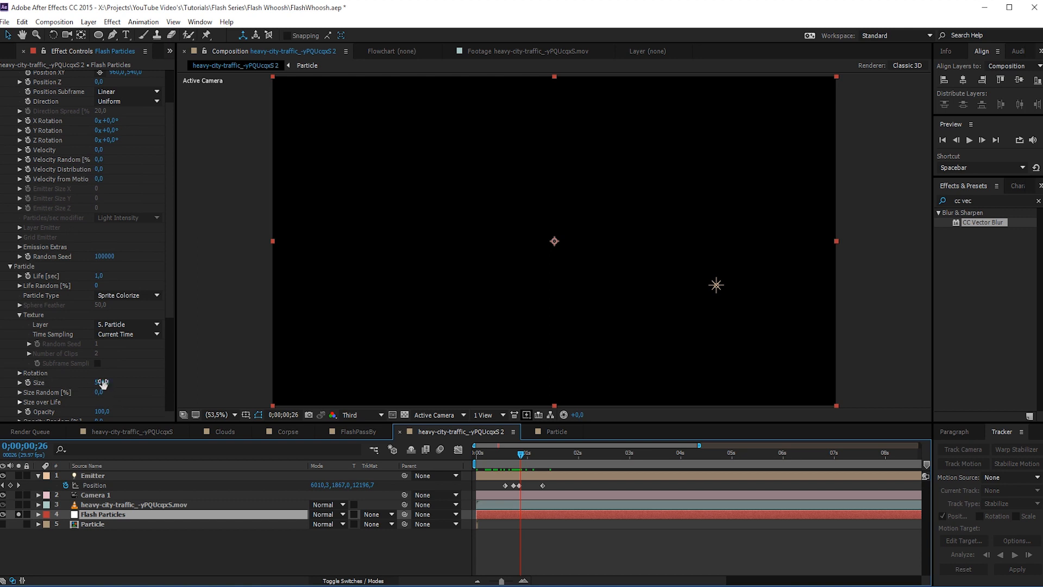
scroll(66, 376, "up", 2)
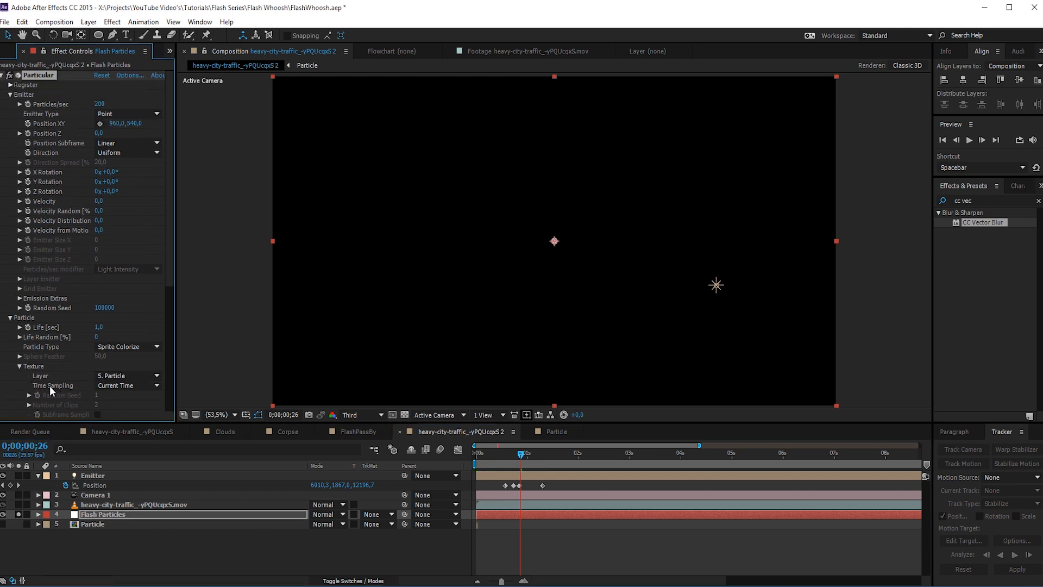
left_click(116, 385)
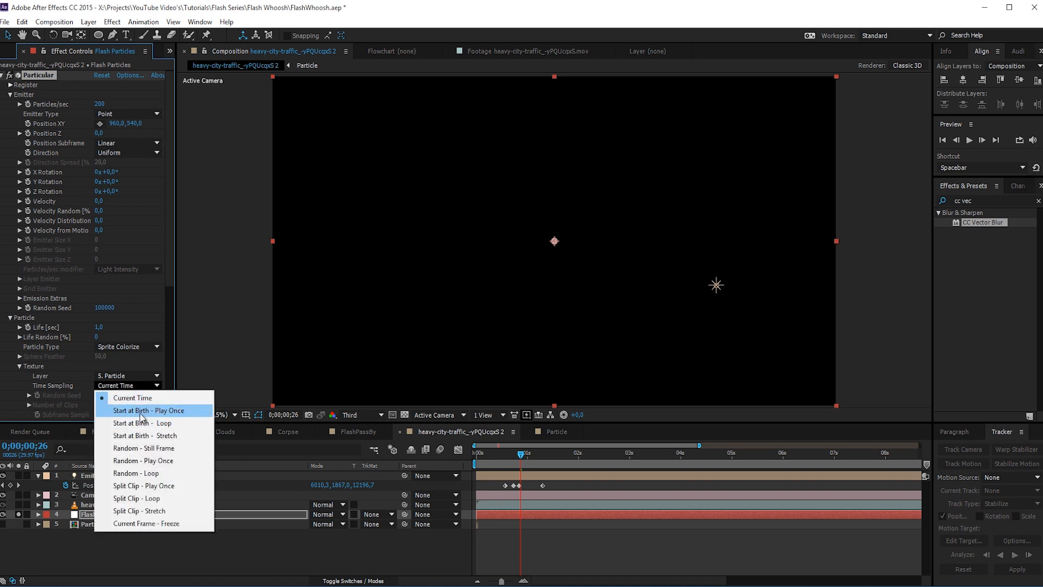
left_click(131, 427)
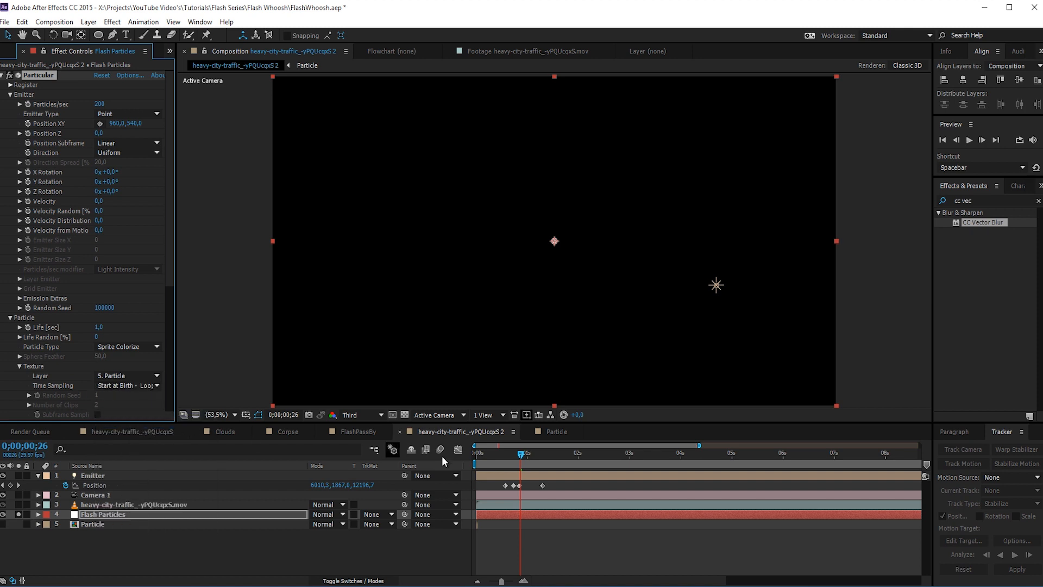
- Set the particle size to 500 and scrub to 0;00;00;28 to check the running figure
scroll(53, 363, "down", 3)
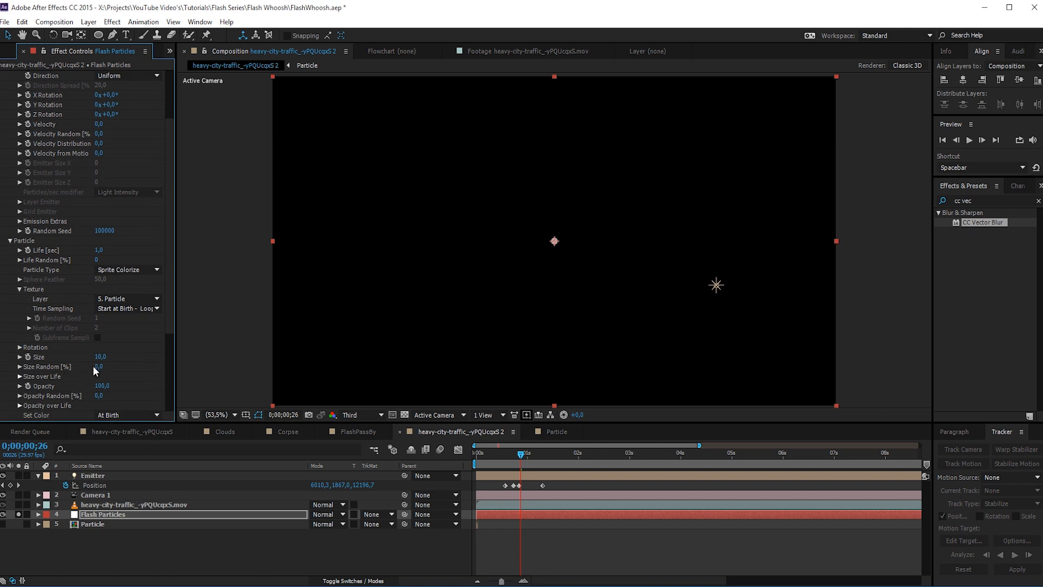
left_click(99, 357)
type("500")
key("Return")
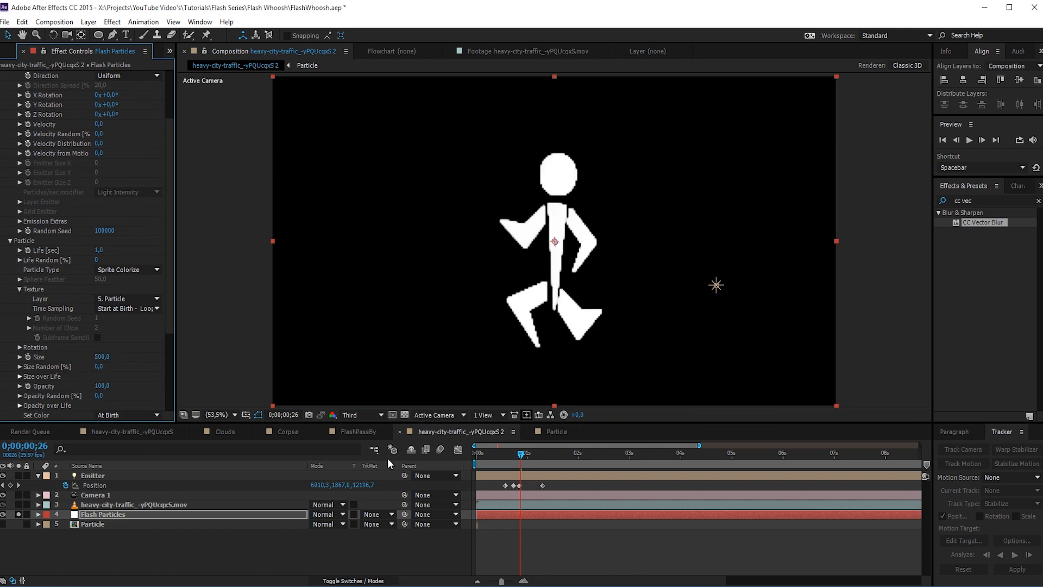
left_click_drag(518, 455, 524, 457)
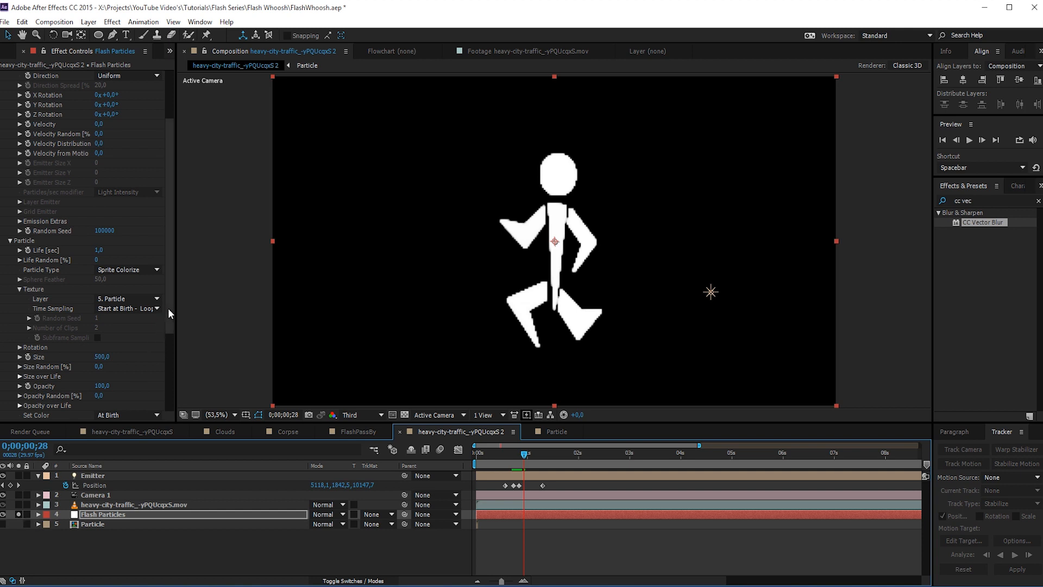
- Switch the emitter type from Point to Light(s) and preview the figure trail up to 0;00;01;08
scroll(171, 279, "up", 3)
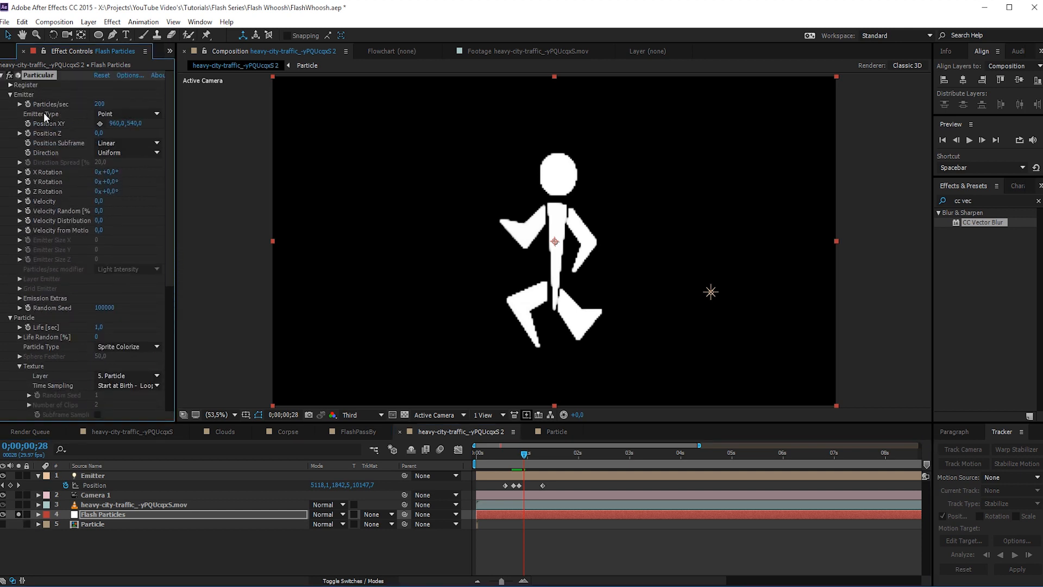
left_click(93, 113)
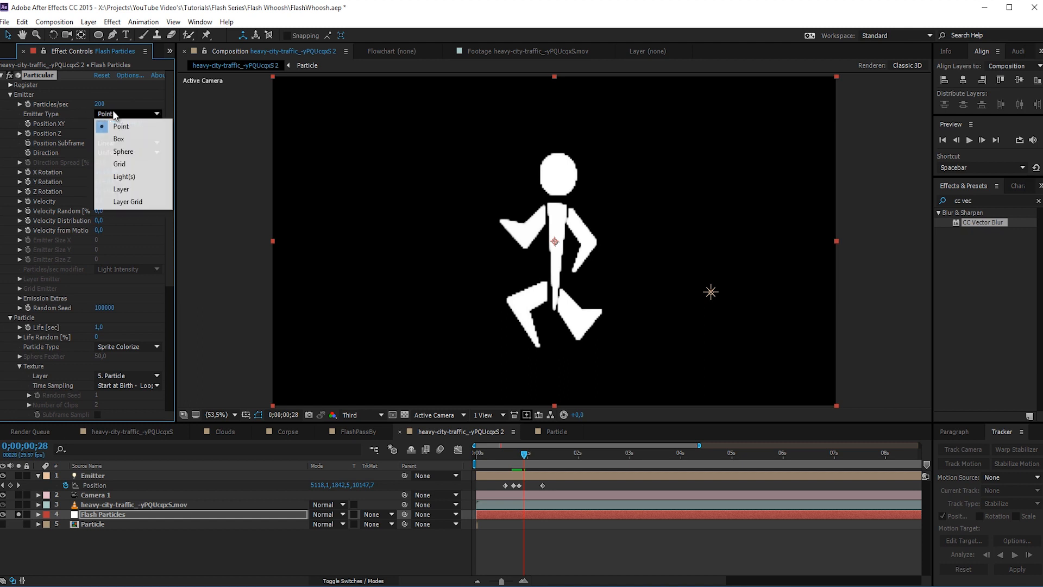
left_click(129, 177)
left_click_drag(513, 455, 542, 464)
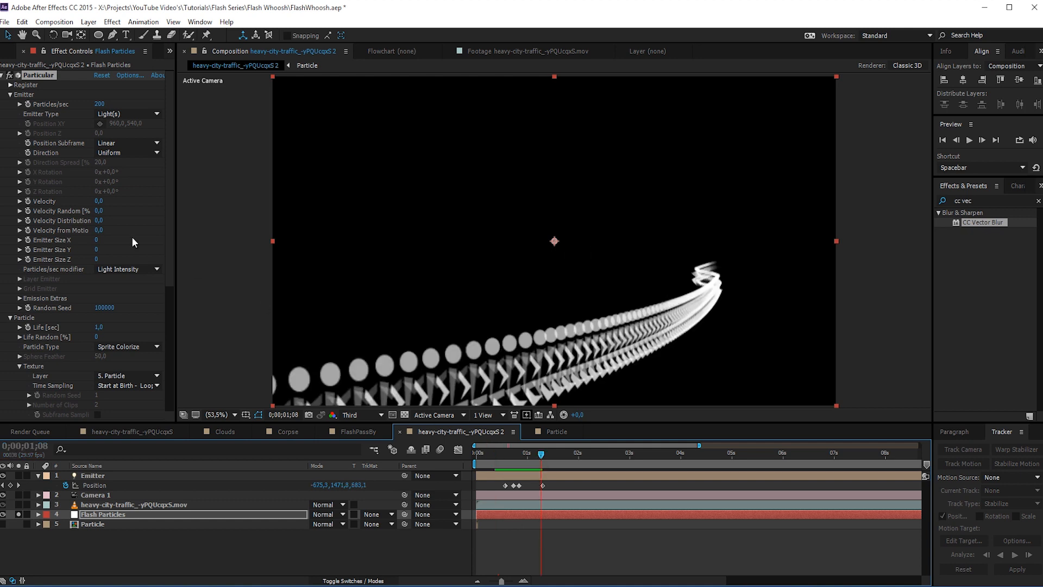
- Set the particle size to 750
scroll(168, 203, "down", 5)
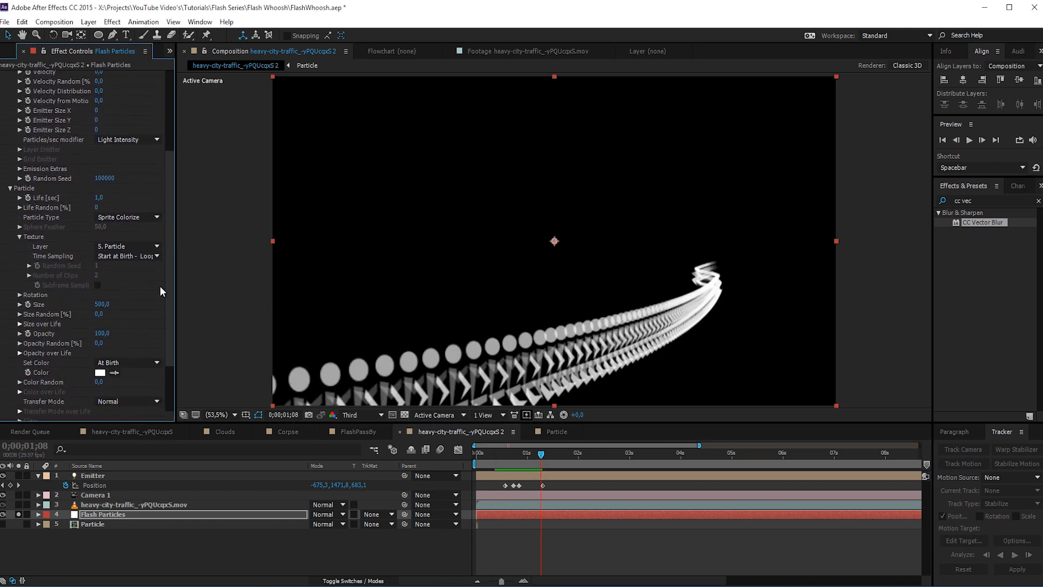
left_click(98, 305)
type("750")
key("Return")
left_click_drag(171, 262, 177, 116)
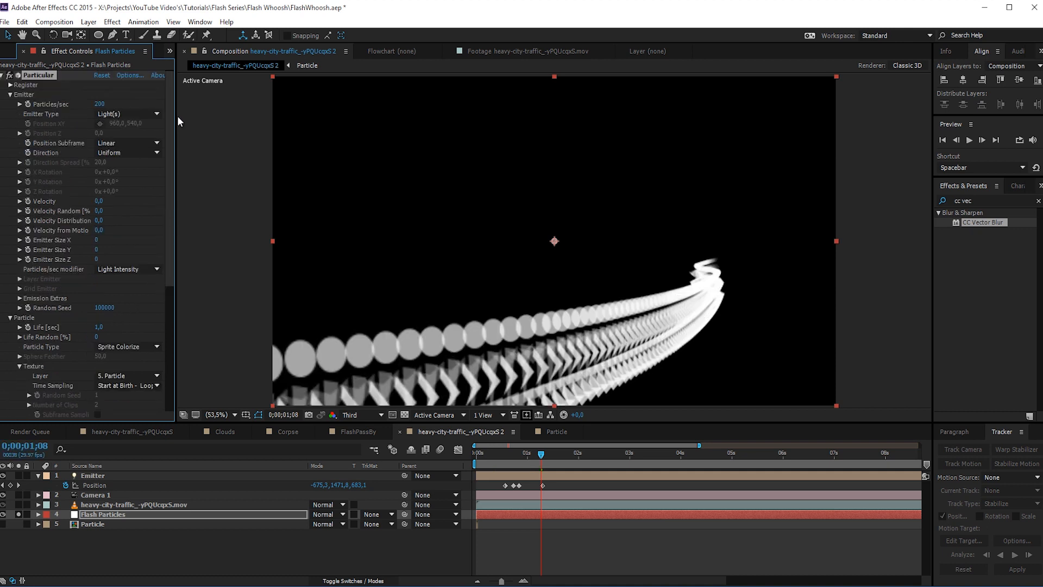
- Set the Flash Particles emitter to 400 particles per second
left_click(101, 104)
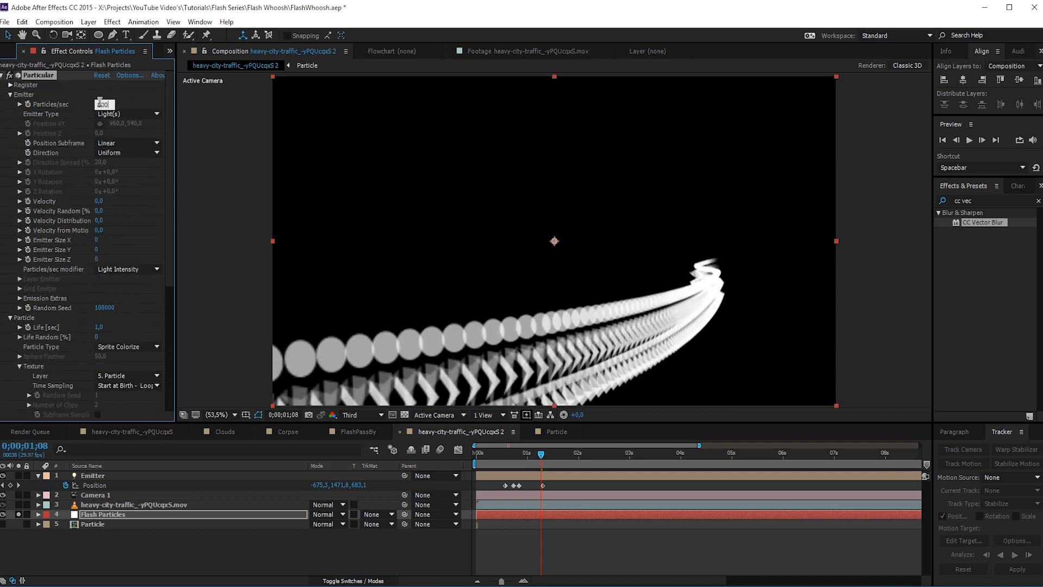
type("400")
key("Return")
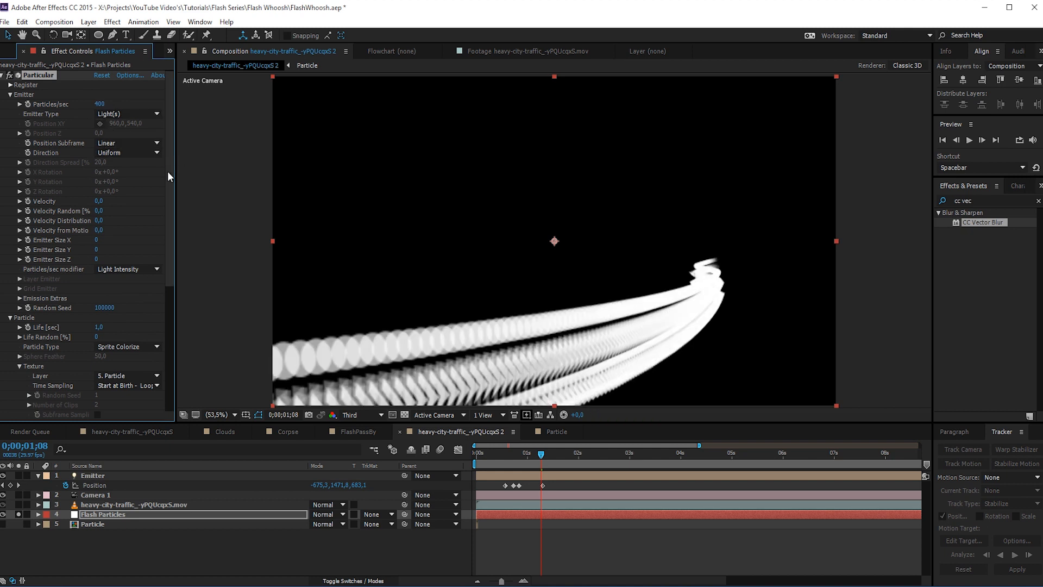
- Set the particle Opacity to 10 and Opacity Random to 35%
left_click_drag(168, 173, 168, 287)
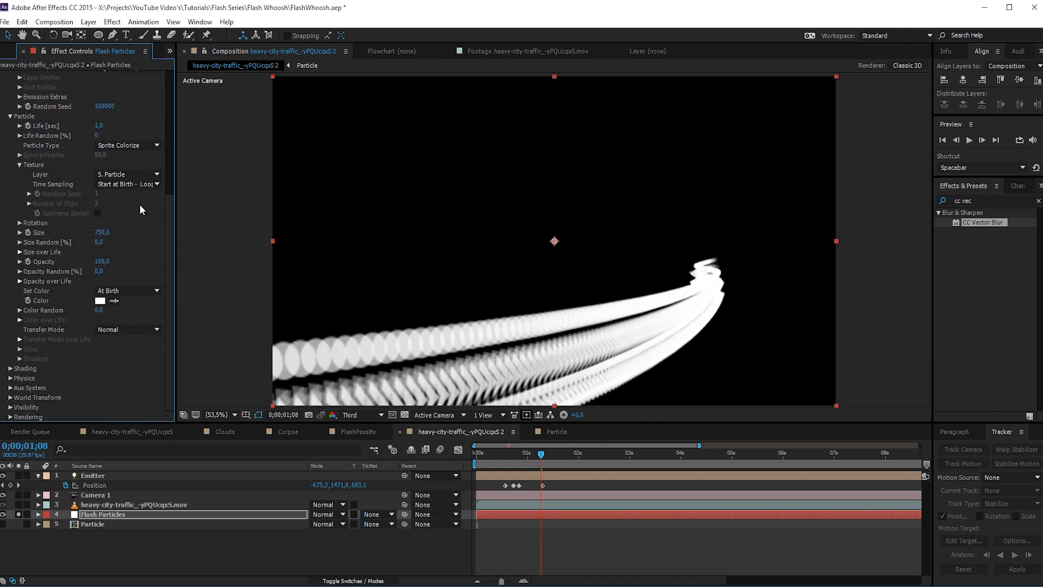
left_click(100, 261)
type("10")
key("Return")
left_click(98, 272)
type("25")
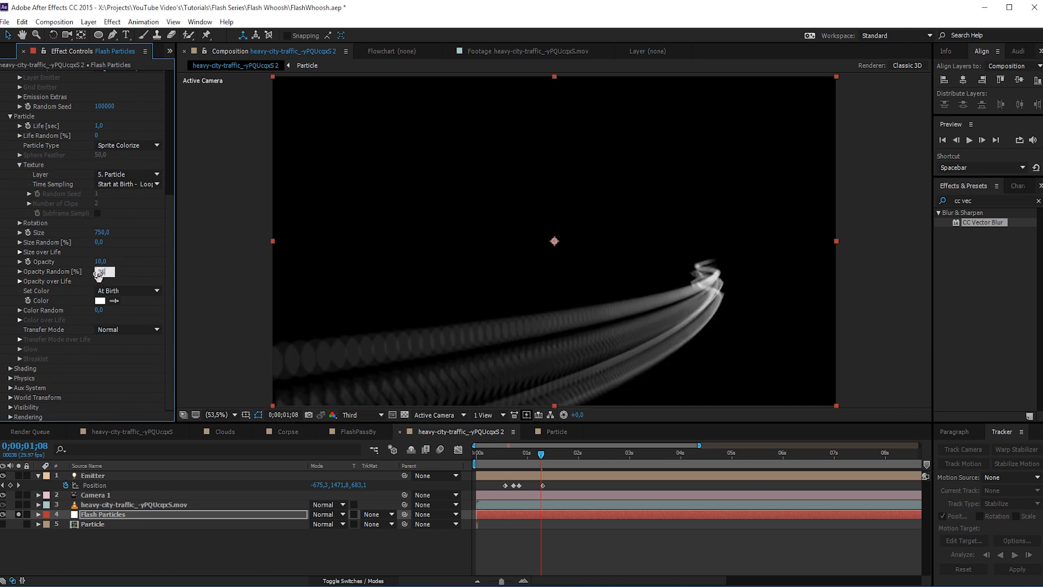
key("Return")
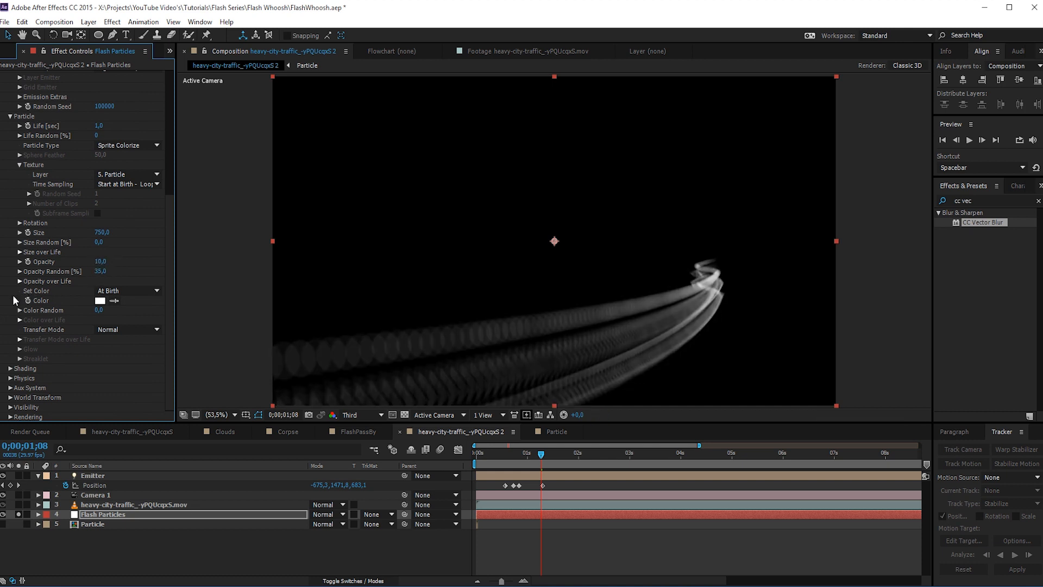
- Colour the particles orange-red (FF3C00) and set their Transfer Mode to Screen
left_click(100, 301)
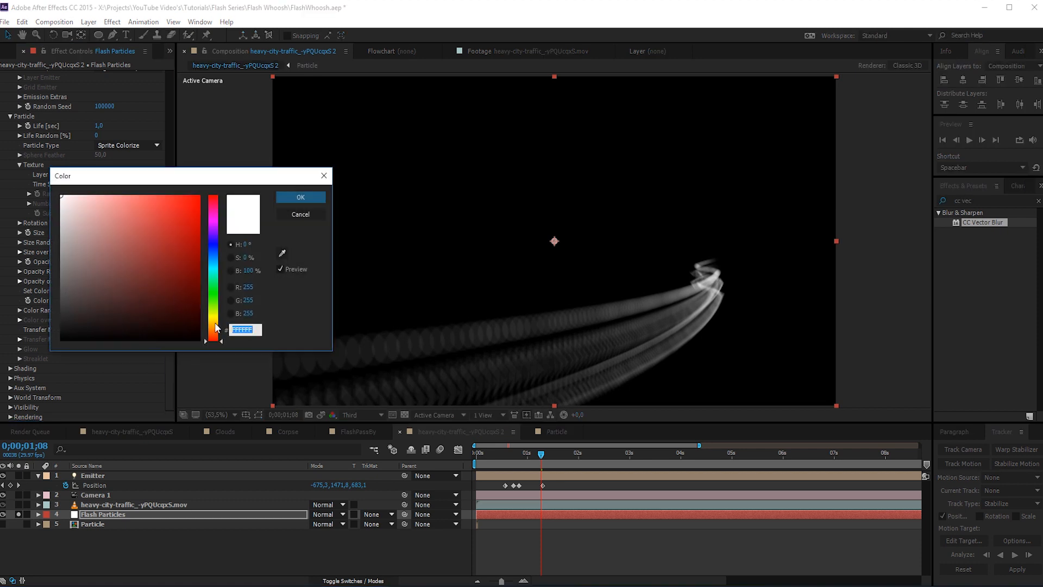
left_click(212, 330)
left_click_drag(187, 223, 190, 210)
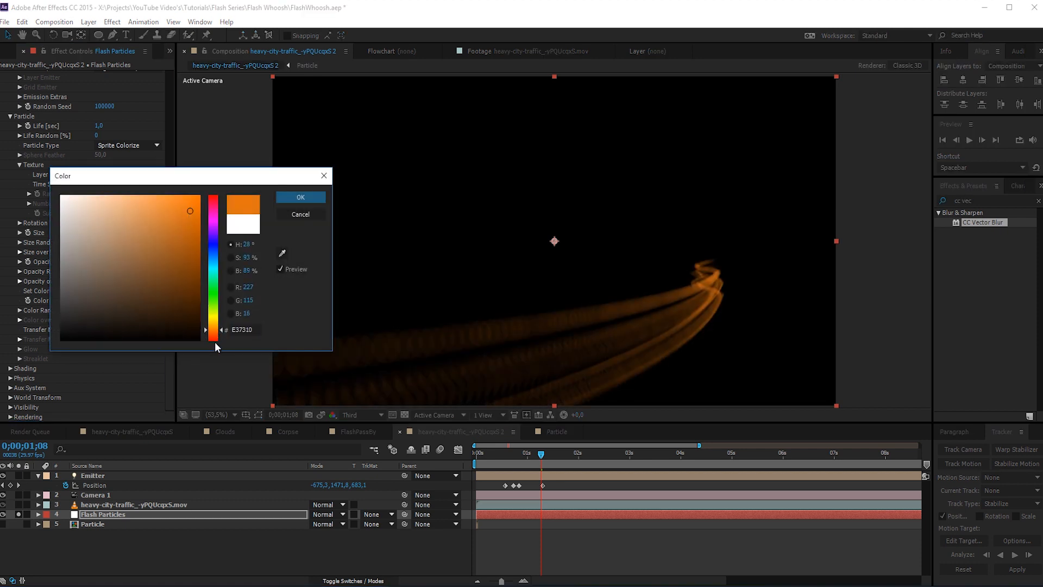
left_click_drag(213, 333, 213, 338)
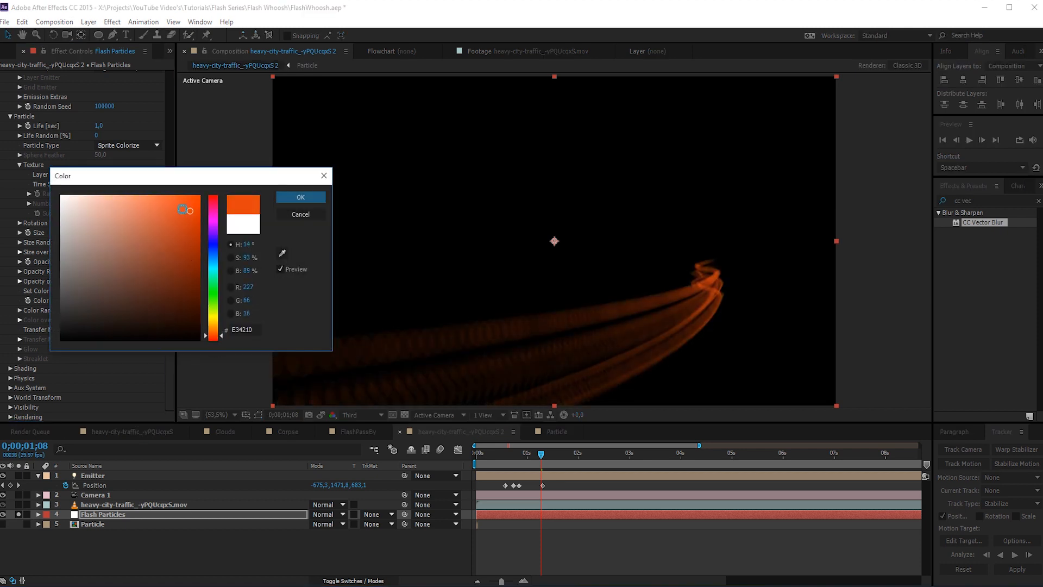
left_click(284, 197)
left_click(106, 329)
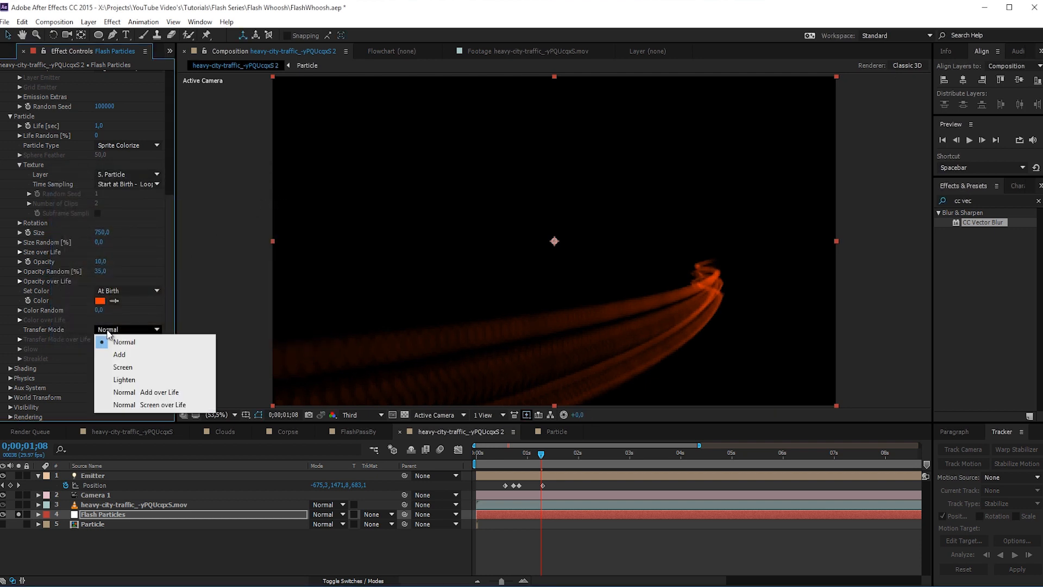
left_click(129, 364)
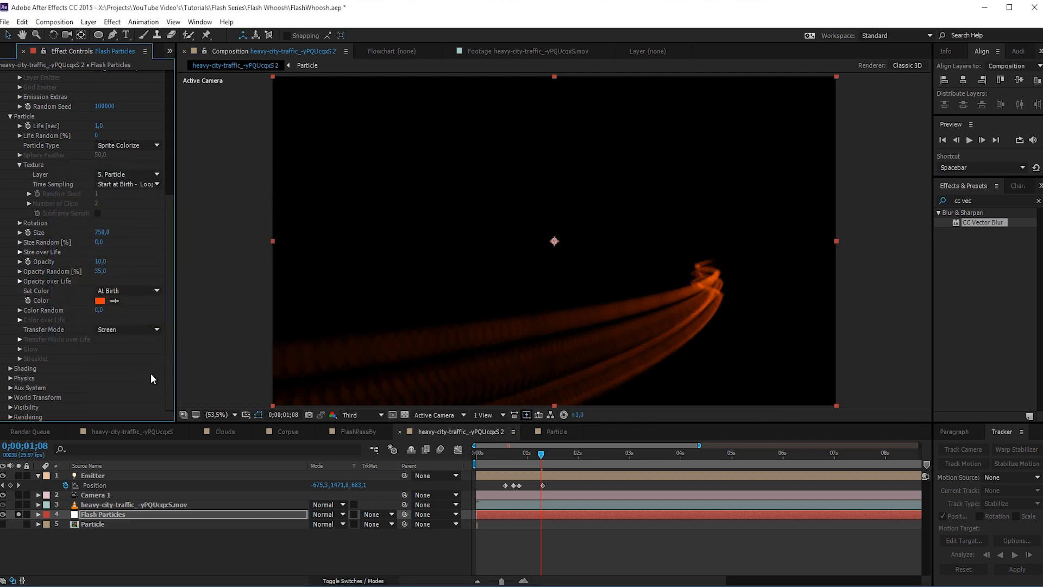
- In the Air physics turbulence field, set Affect Position to 400 and raise it to 1500
left_click(10, 378)
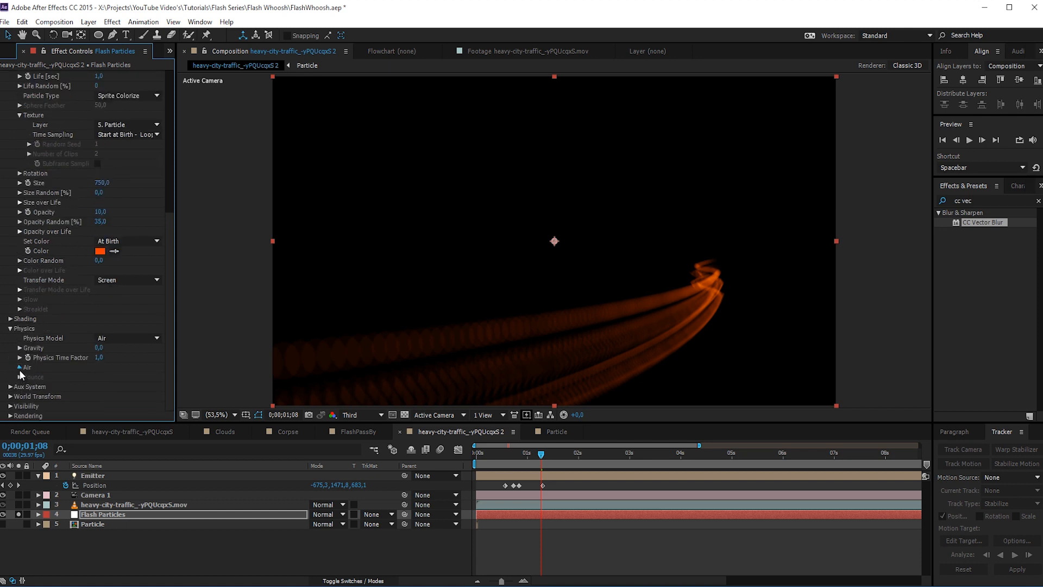
left_click(20, 369)
scroll(8, 377, "down", 3)
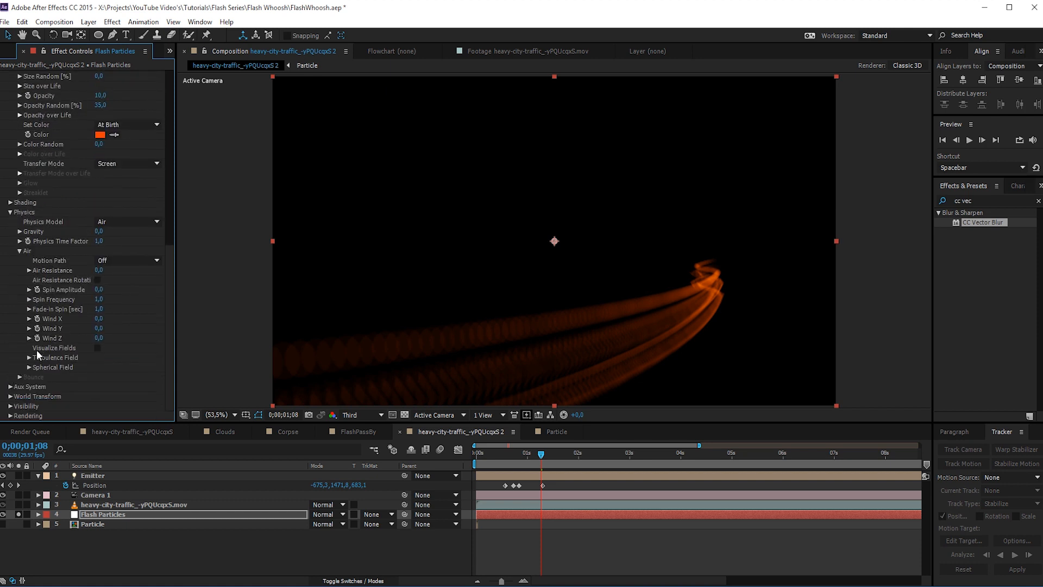
left_click(29, 358)
scroll(28, 356, "down", 3)
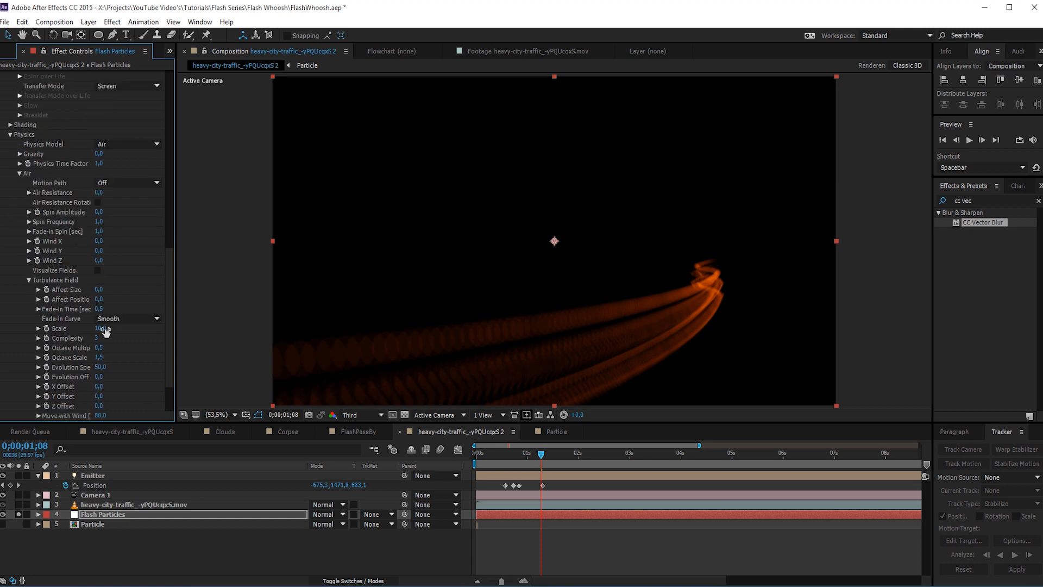
left_click(98, 298)
type("400")
key("Return")
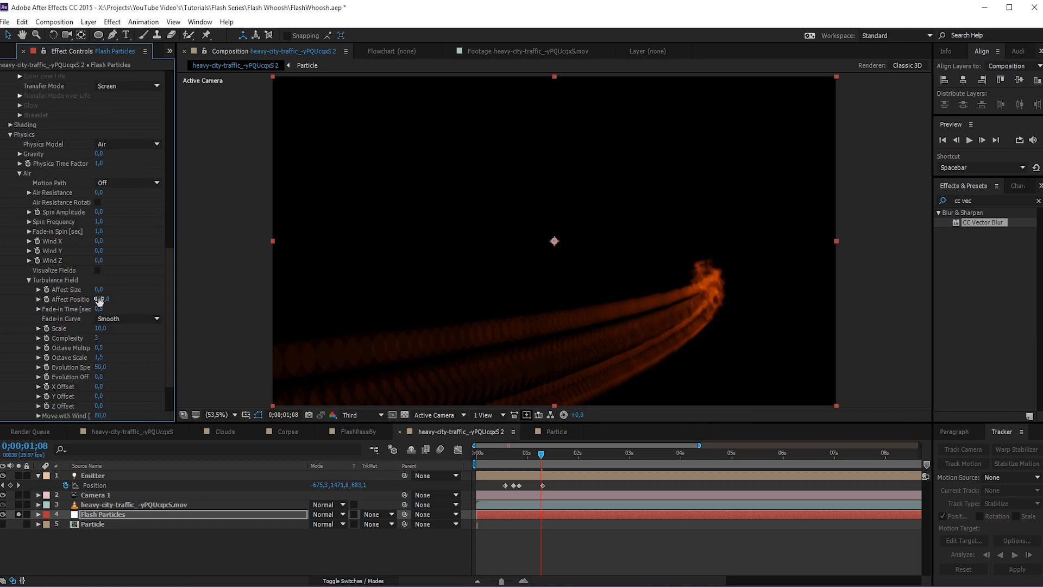
left_click(102, 299)
type("1500")
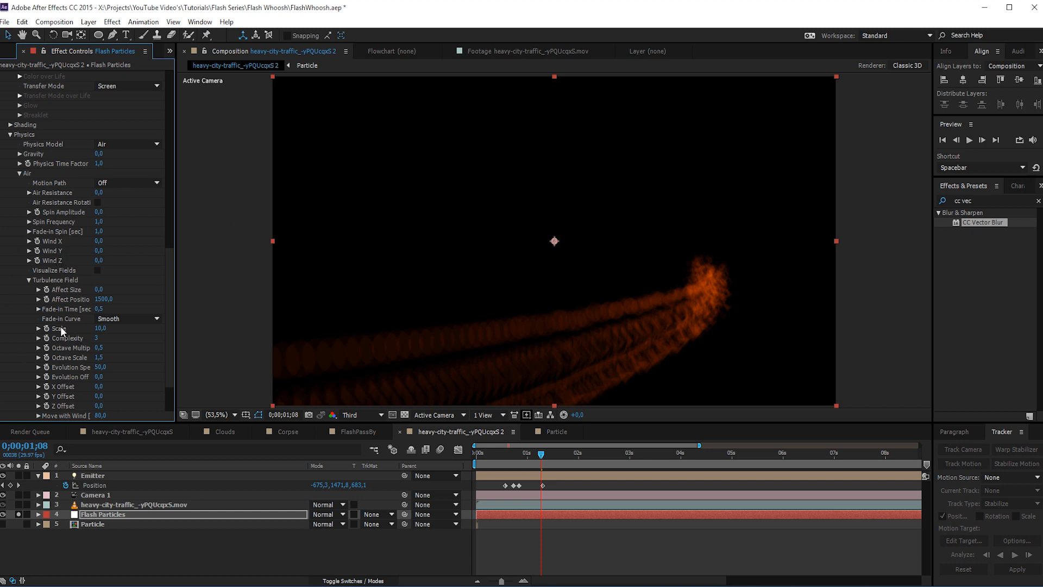
- Set the turbulence field's Scale to 1.5, try a Scale of 1, and return it to 1.5
left_click(99, 328)
key("Return")
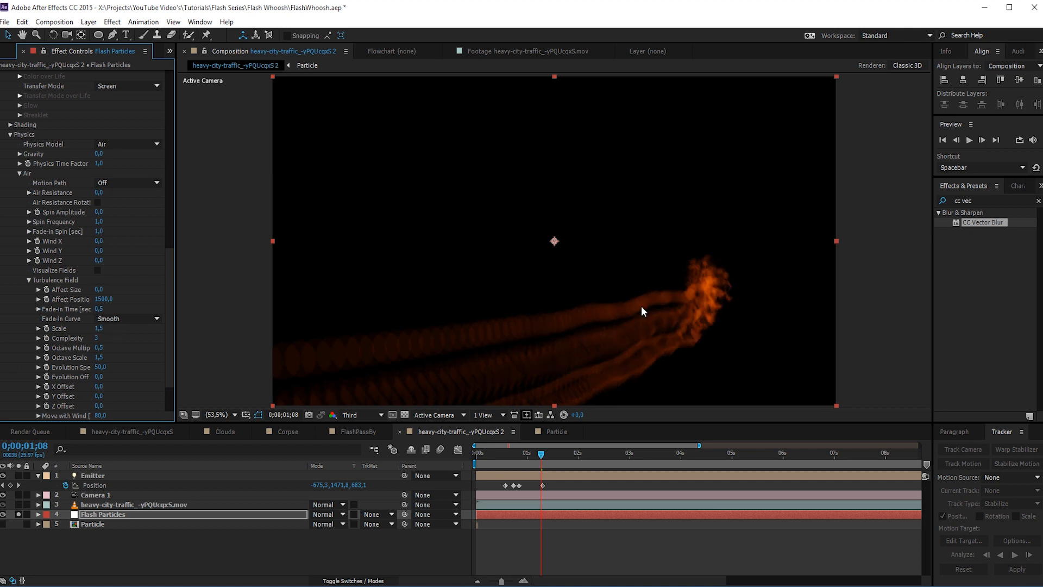
left_click(102, 330)
type("1")
key("Return")
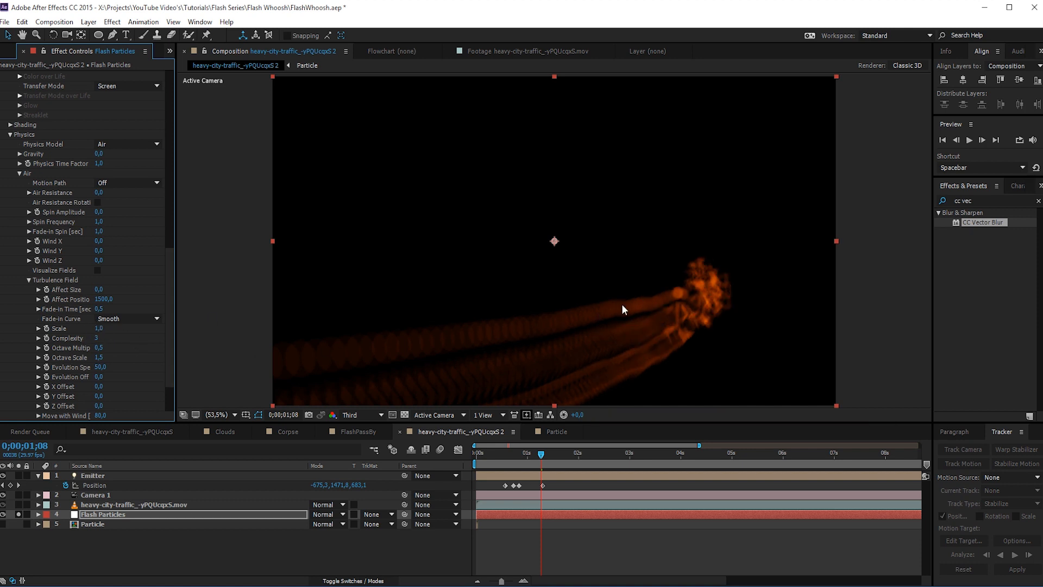
left_click(99, 328)
type("1.5")
key("Return")
- Reduce the turbulence field's Affect Position to 500 and preview the trail up to 0;00;01;18
left_click(101, 300)
type("500")
key("Return")
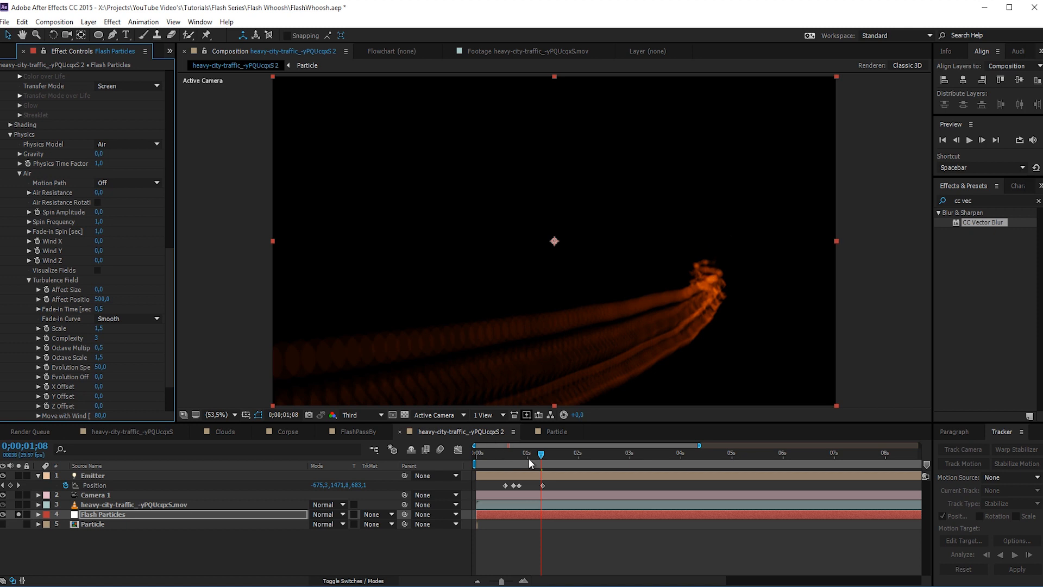
left_click_drag(541, 459, 559, 471)
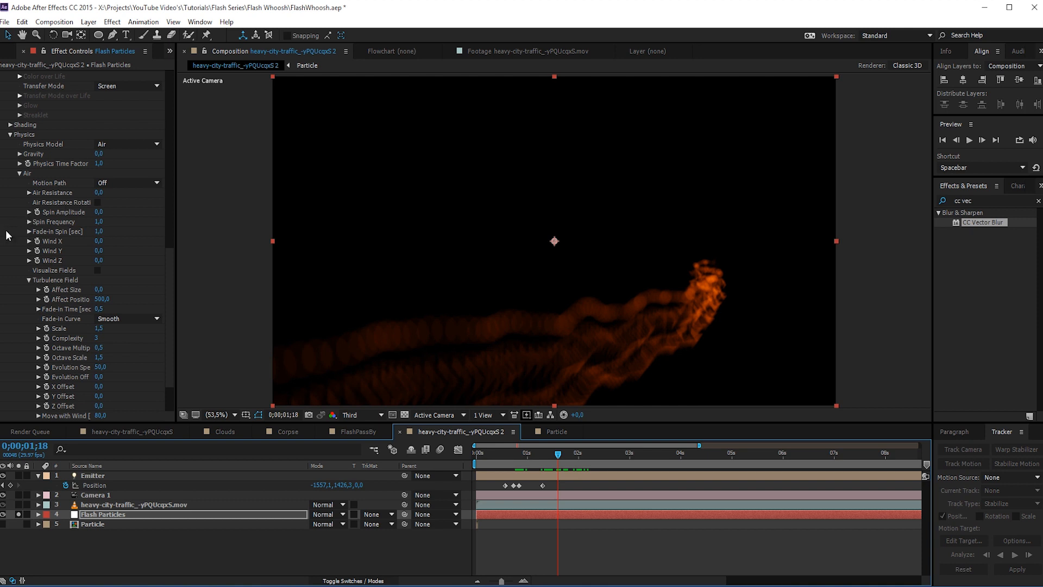
- Shape the particles' Opacity over Life curve as a rounded fade-out to zero and check it at 0;00;01;25
scroll(17, 244, "up", 8)
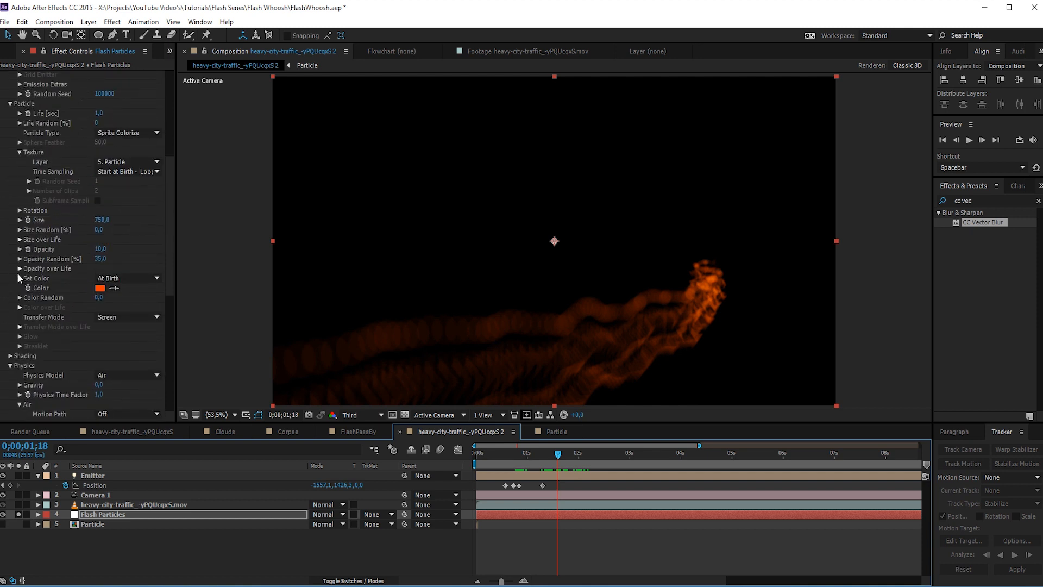
scroll(10, 325, "up", 5)
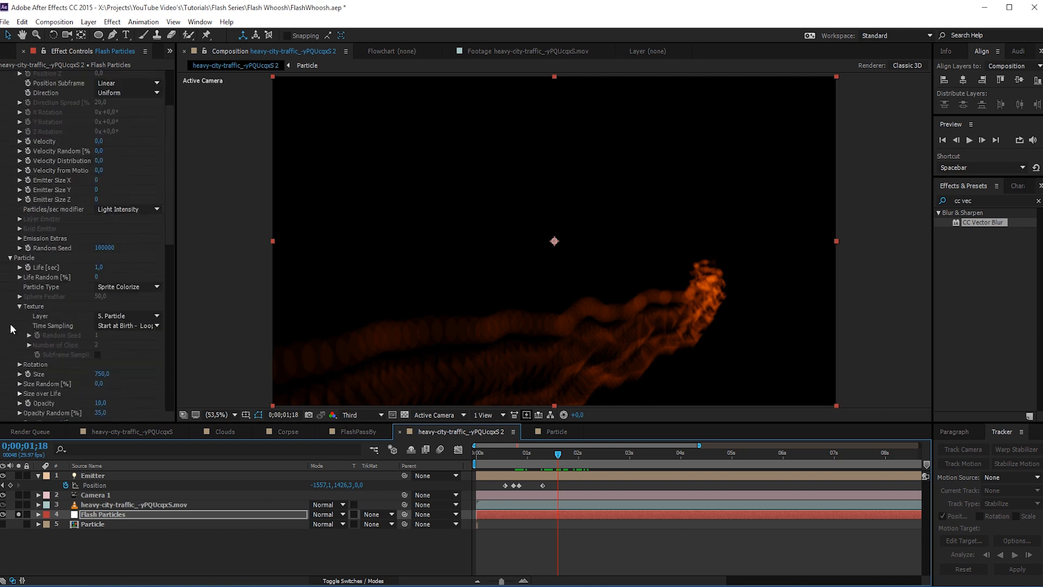
scroll(10, 327, "down", 3)
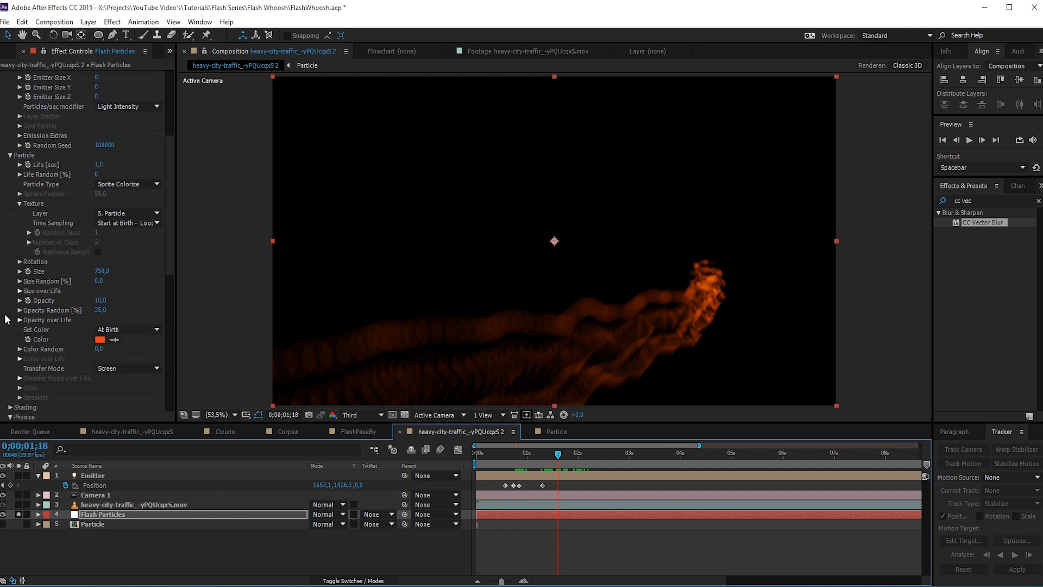
left_click(20, 321)
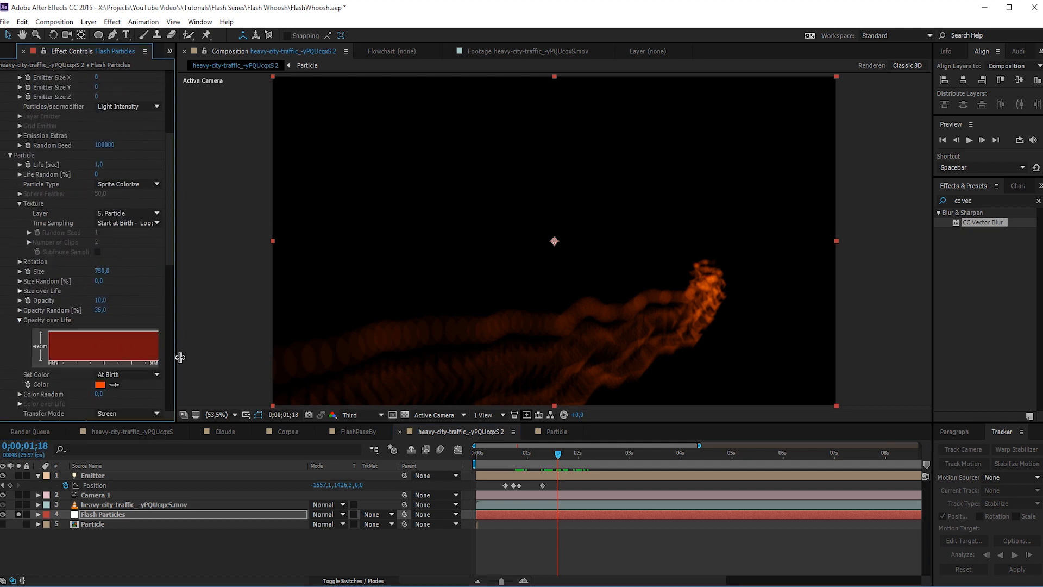
left_click_drag(180, 357, 217, 359)
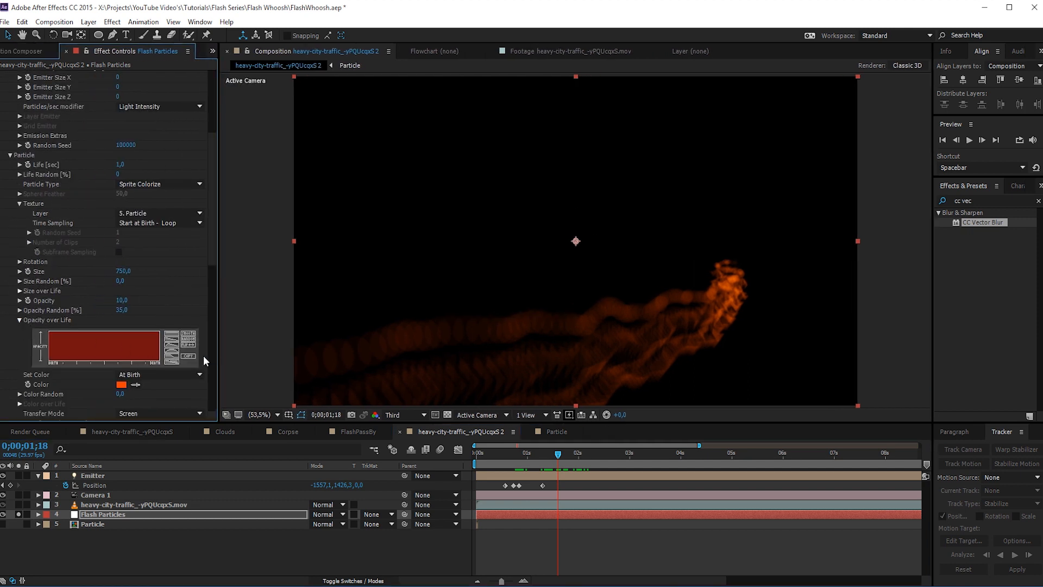
left_click(172, 343)
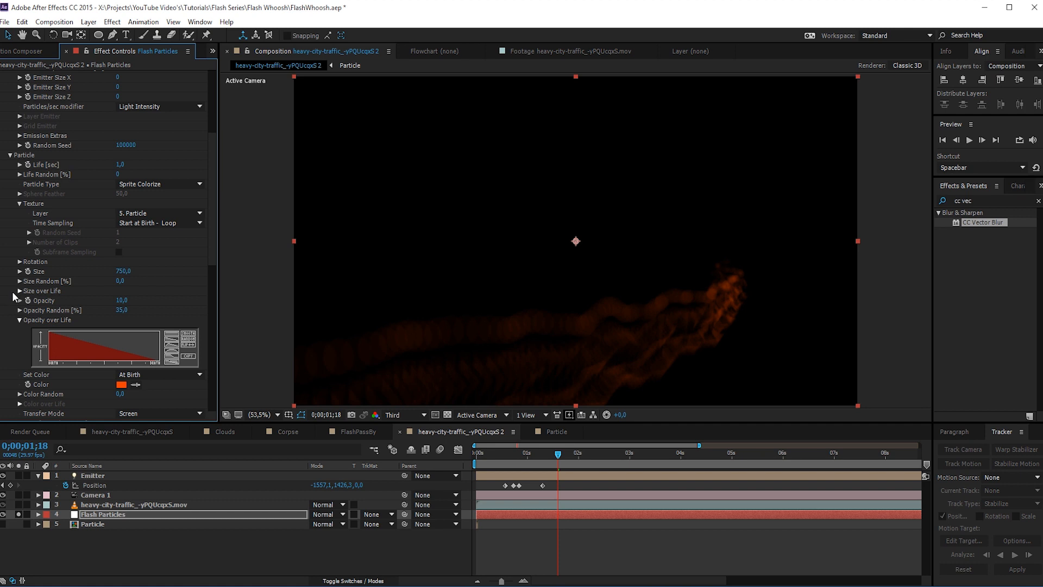
scroll(11, 292, "down", 2)
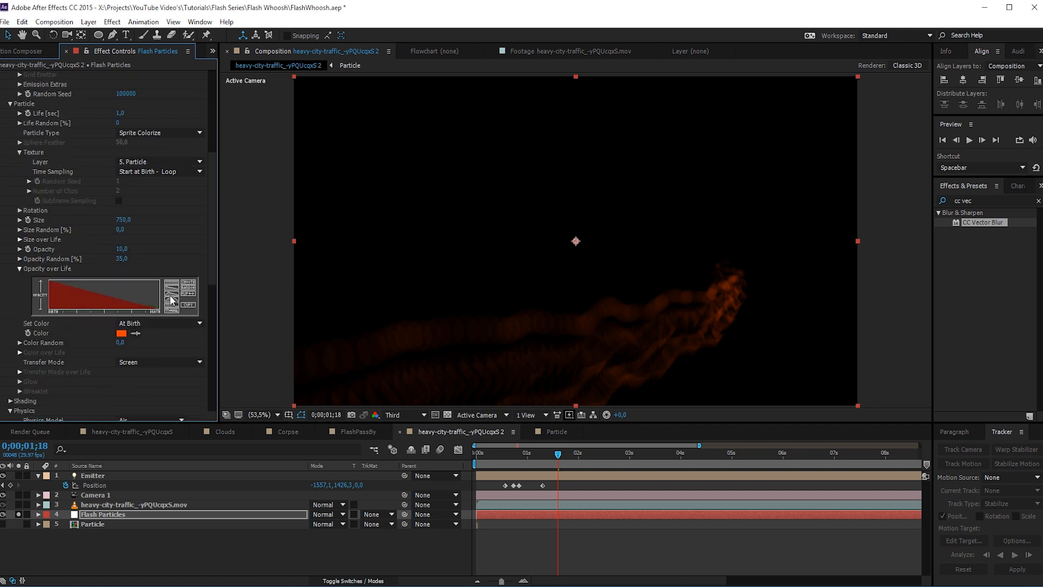
mouse_move(49, 282)
left_mouse_down()
mouse_move(130, 295)
mouse_move(173, 317)
left_mouse_up()
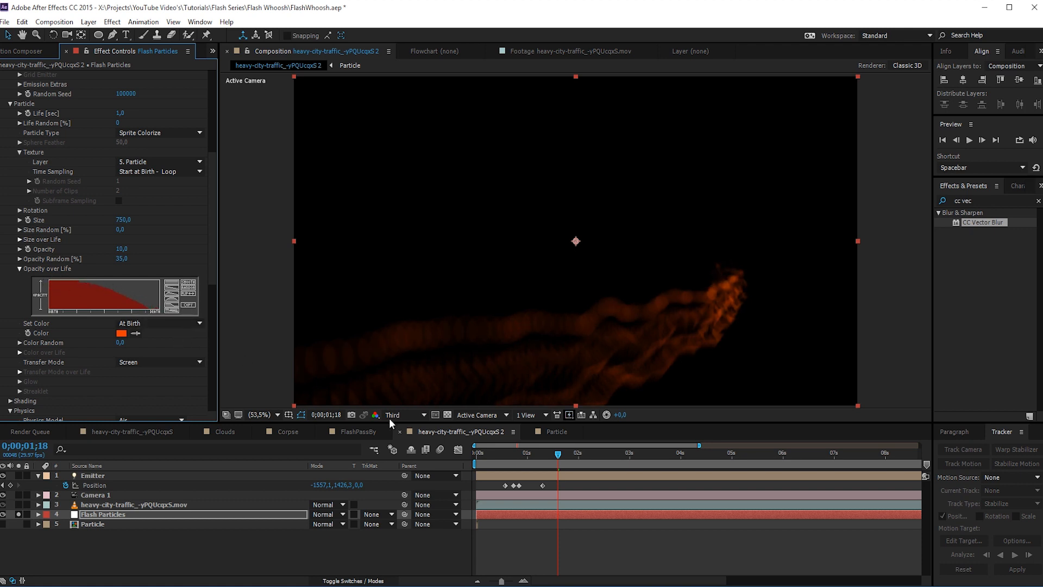
left_click_drag(550, 459, 570, 474)
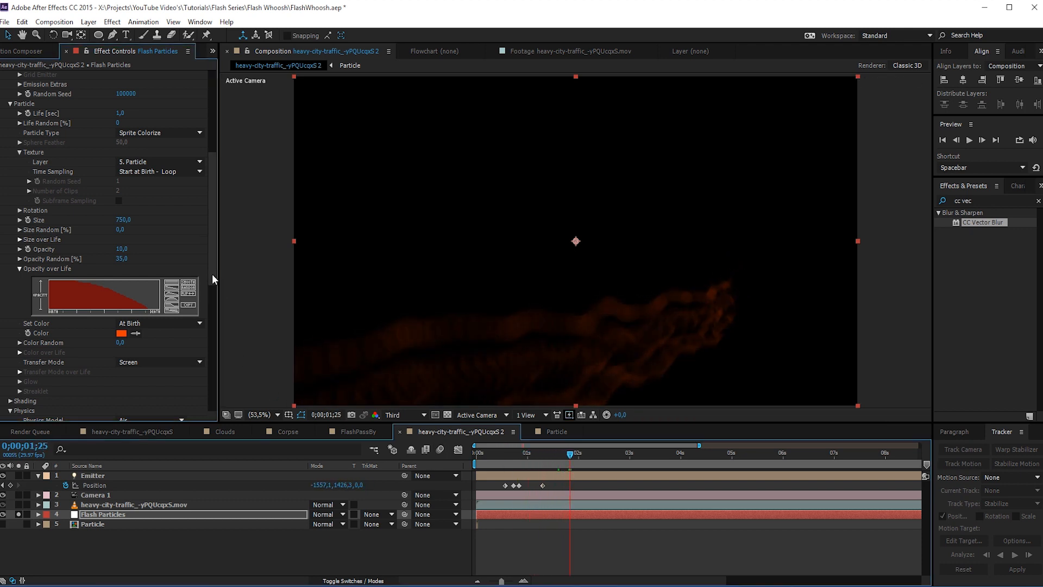
- Unsolo the Flash Particles layer, move it above the traffic footage, and preview the composite up to 0;00;01;07
left_click_drag(212, 273, 201, 415)
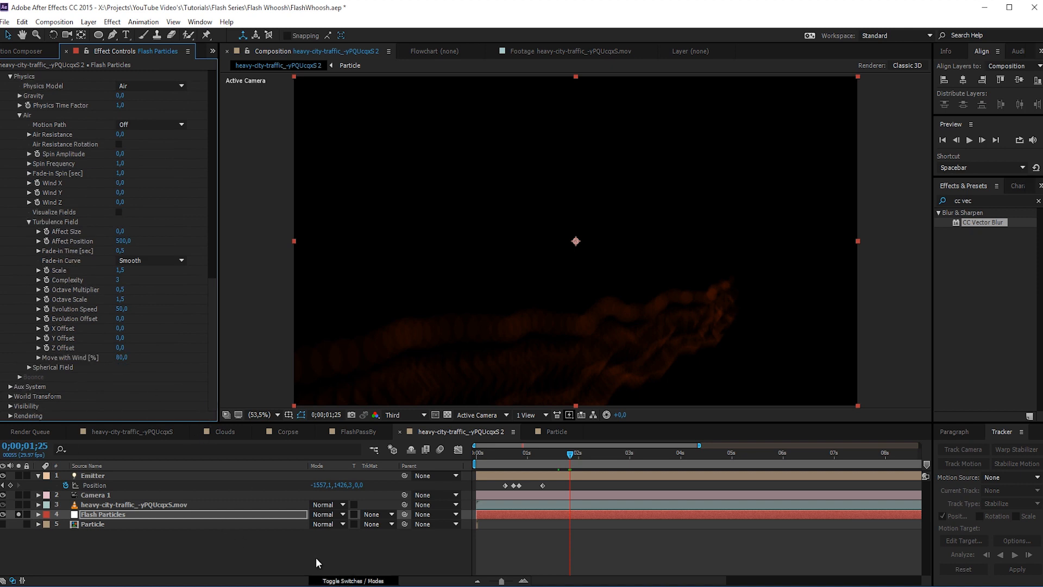
left_click(19, 514)
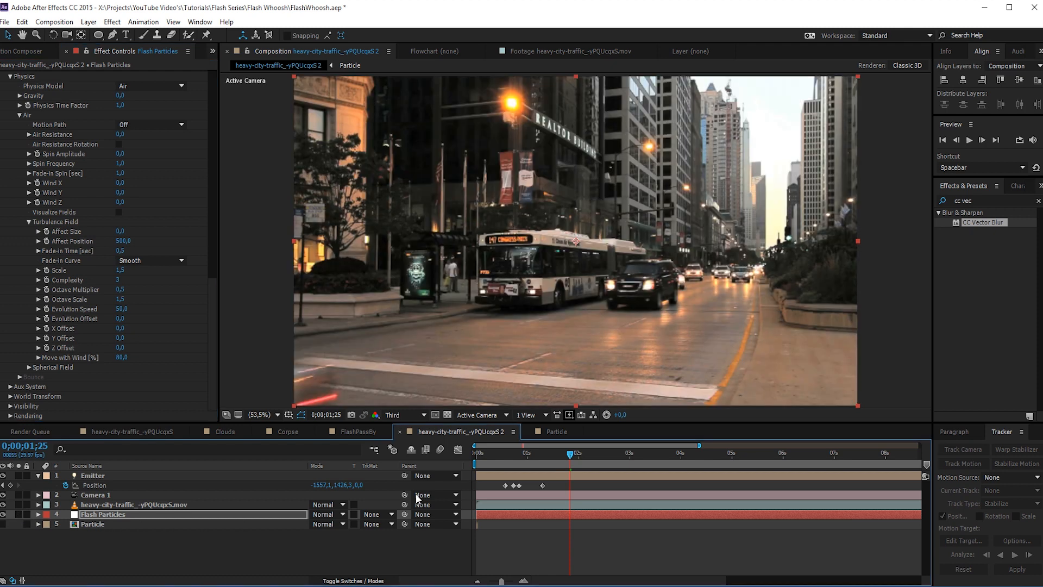
left_click_drag(535, 455, 526, 461)
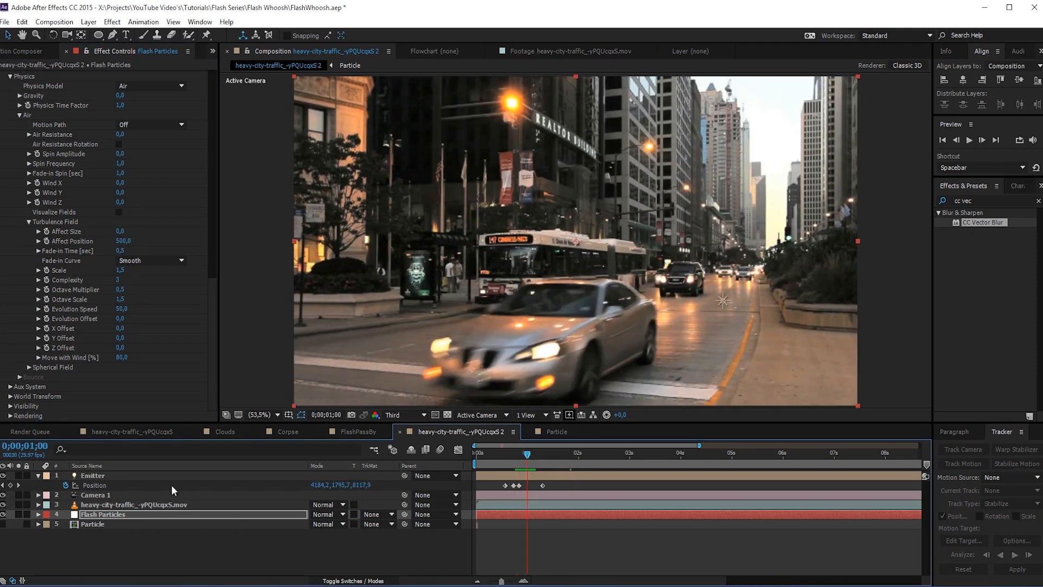
left_click_drag(106, 510, 102, 502)
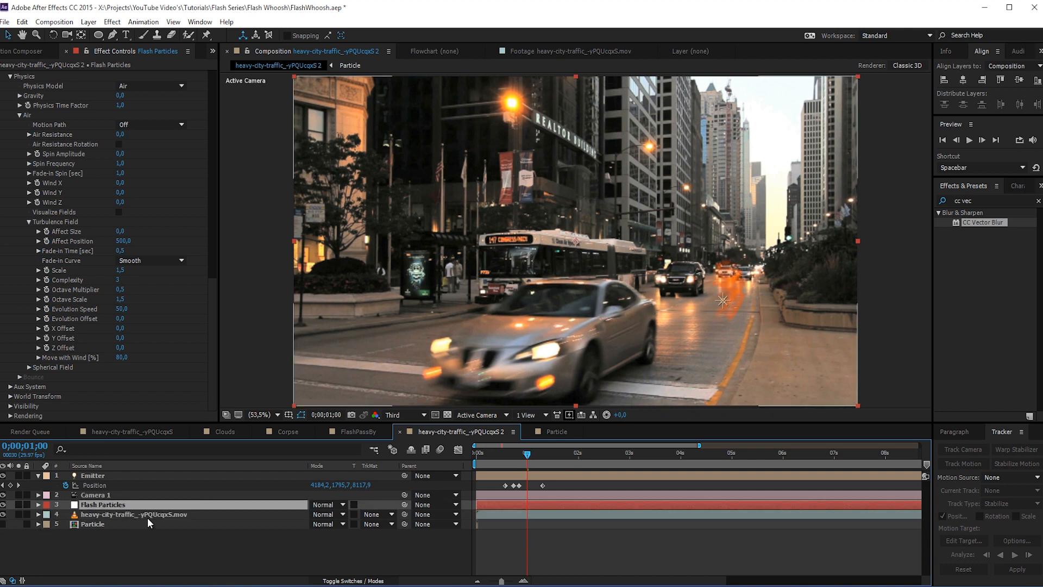
left_click_drag(527, 457, 539, 456)
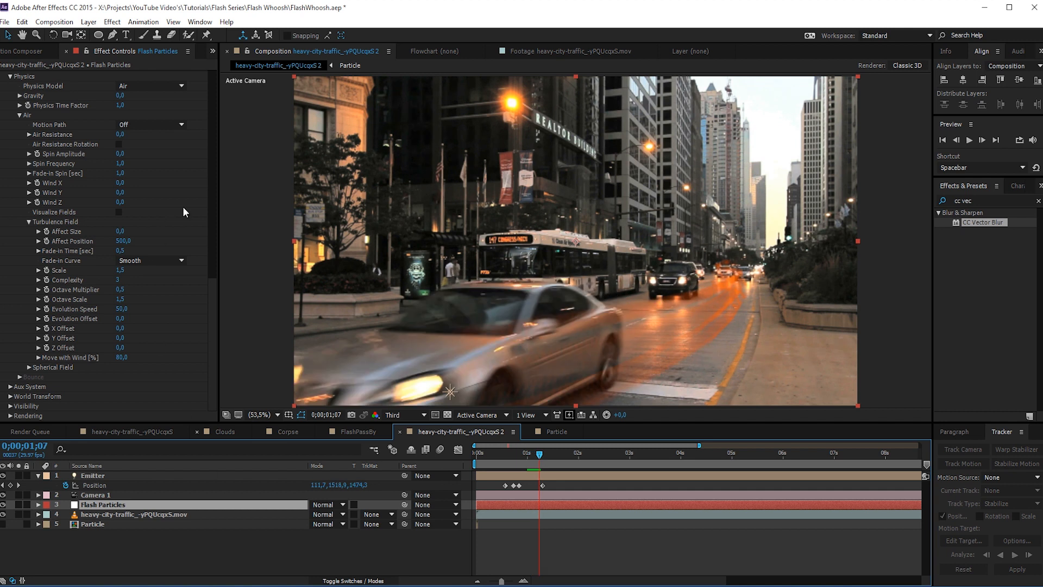
- Increase the particle size to 1000
left_click_drag(210, 304, 217, 179)
left_click(119, 204)
type("1000")
left_click(118, 251)
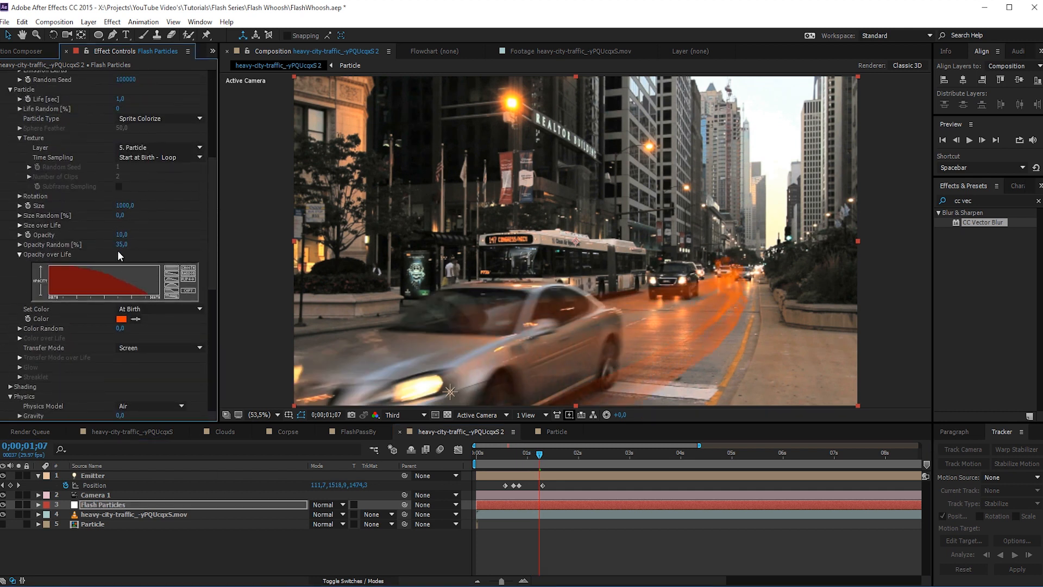
- Try the Screen and Add blending modes on the Flash Particles layer
left_click(327, 505)
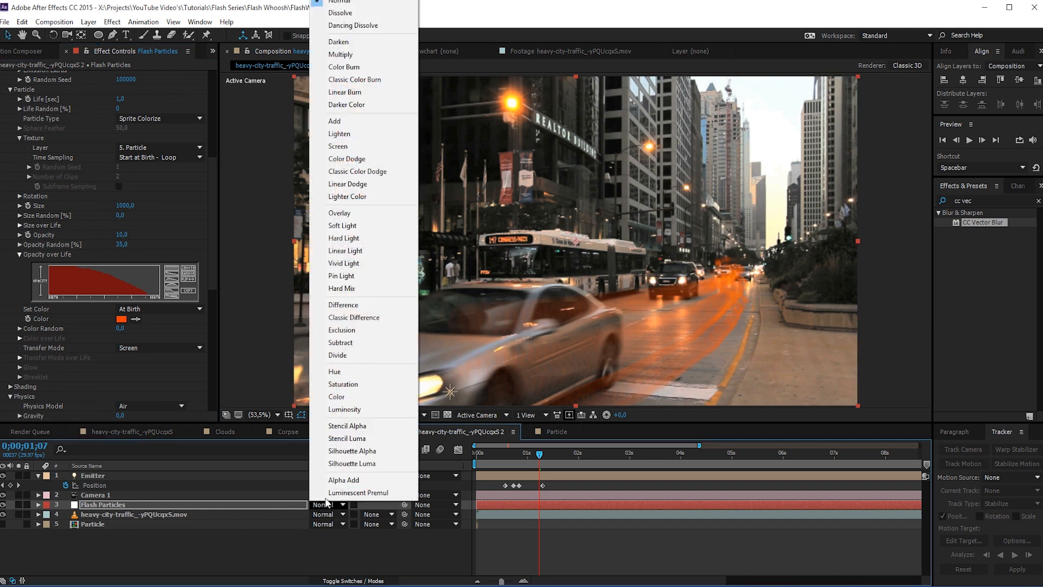
left_click(338, 146)
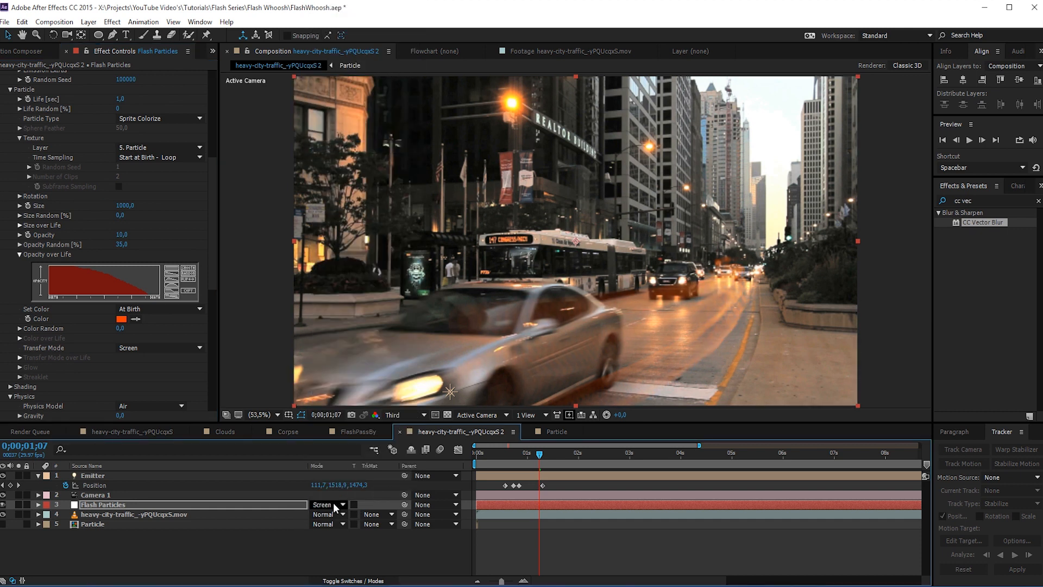
left_click(333, 506)
left_click(361, 118)
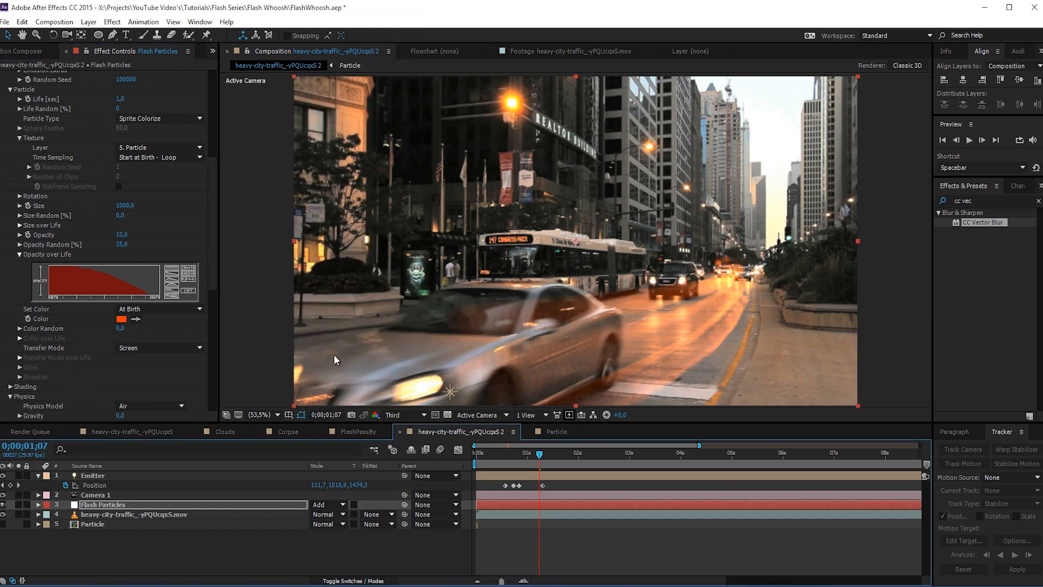
- Set Particular's emission to 1500 particles per second and the Flash Particles layer's blending mode to Screen
left_click_drag(214, 213, 173, 92)
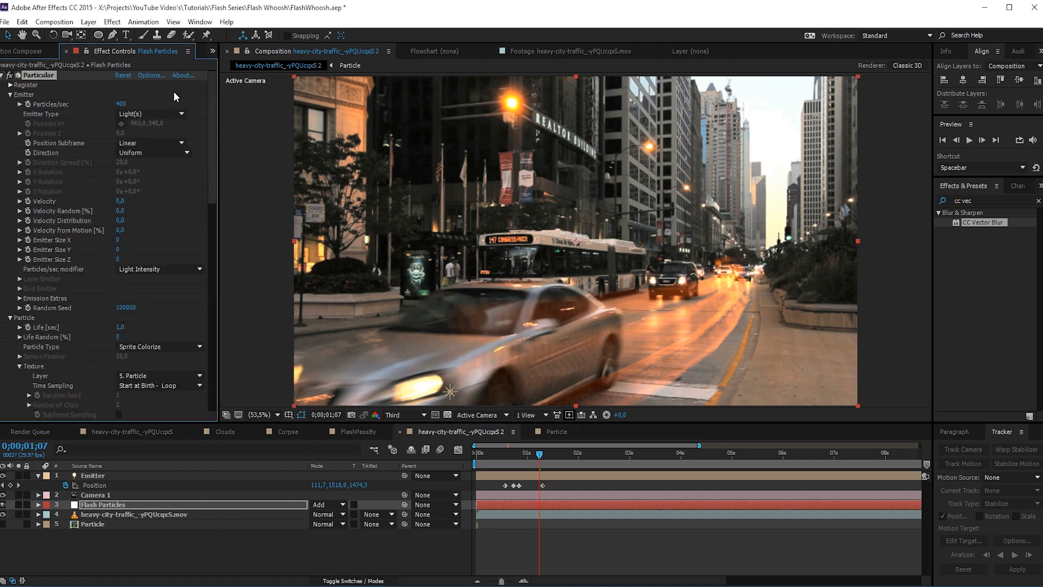
left_click(121, 104)
type("1500")
key("Return")
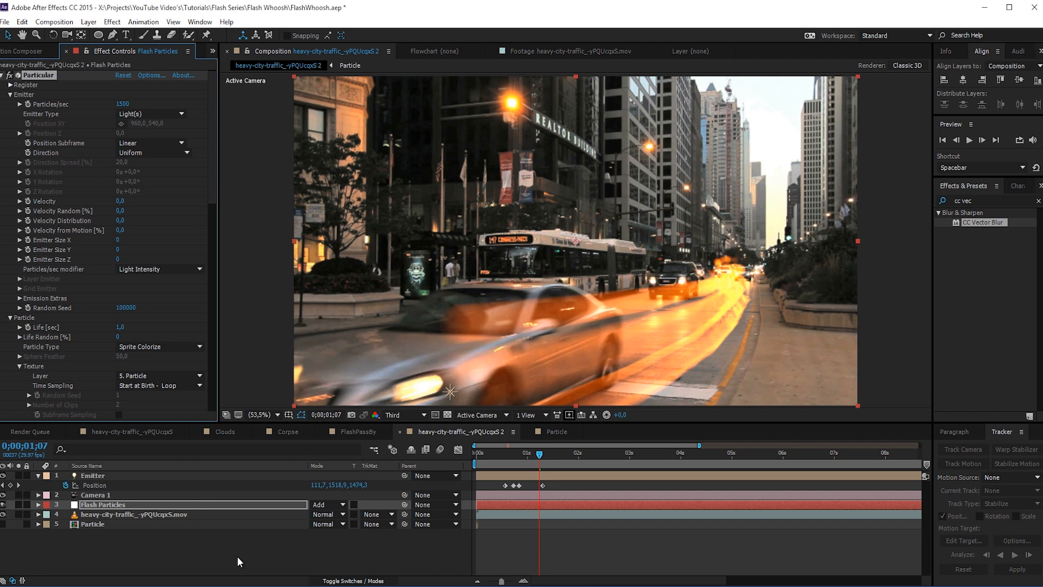
left_click(329, 504)
left_click(347, 151)
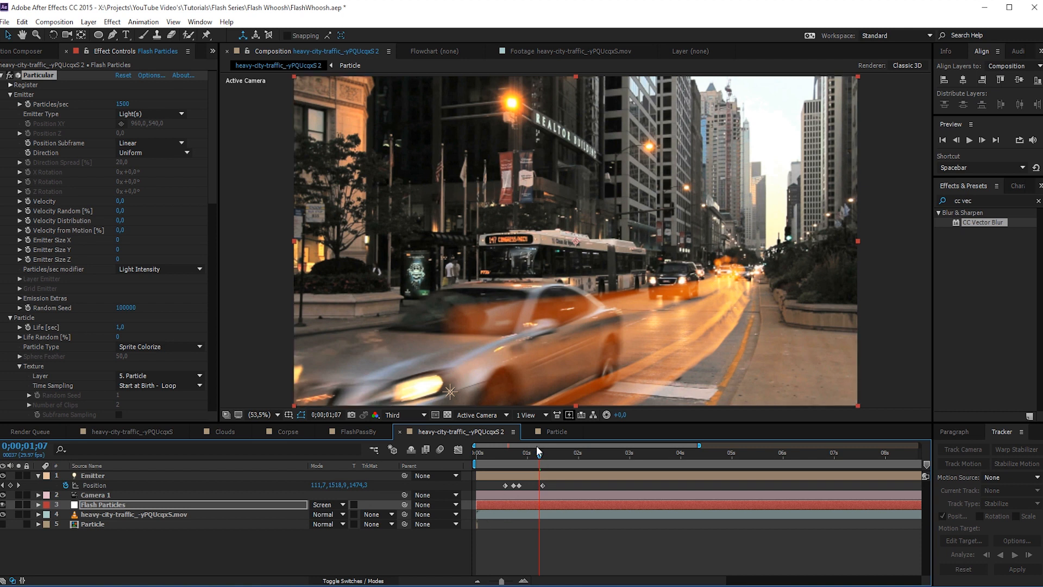
- At the first position keyframe, 0;00;00;17, lower the Emitter light at the far end of the street to a Y position of about 1828
left_click_drag(539, 453, 511, 459)
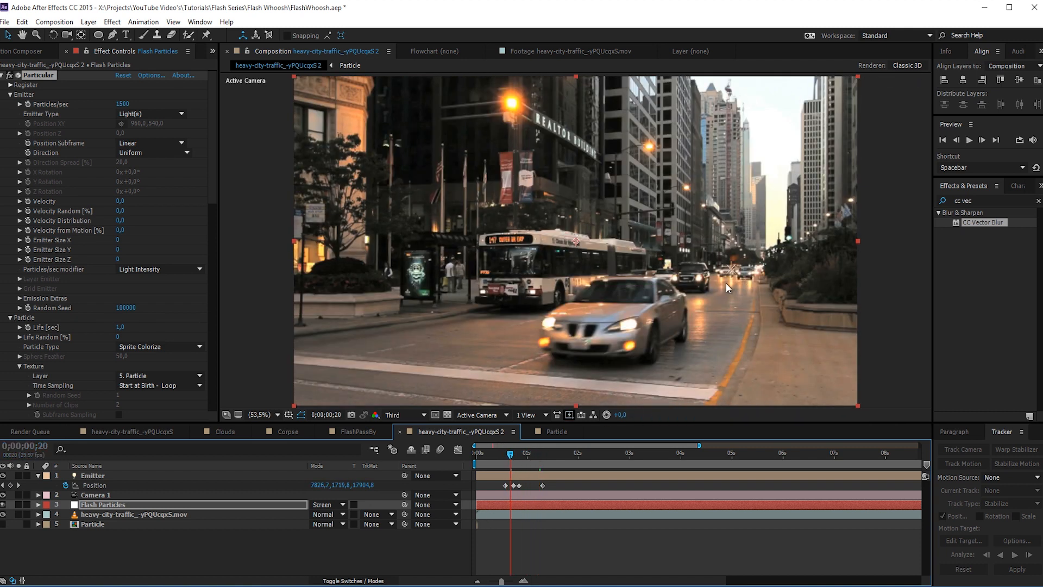
key("j")
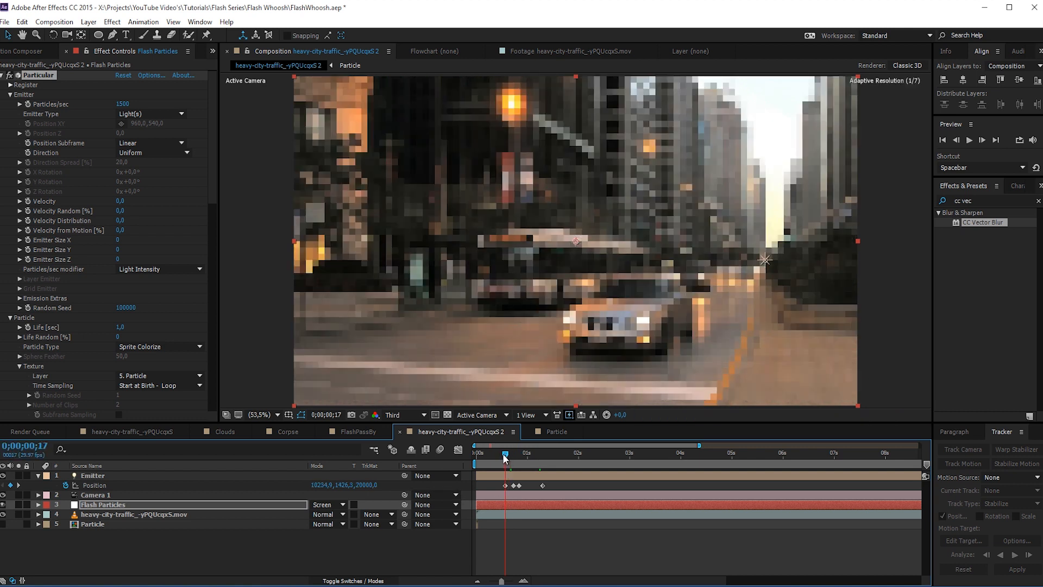
left_click(507, 476)
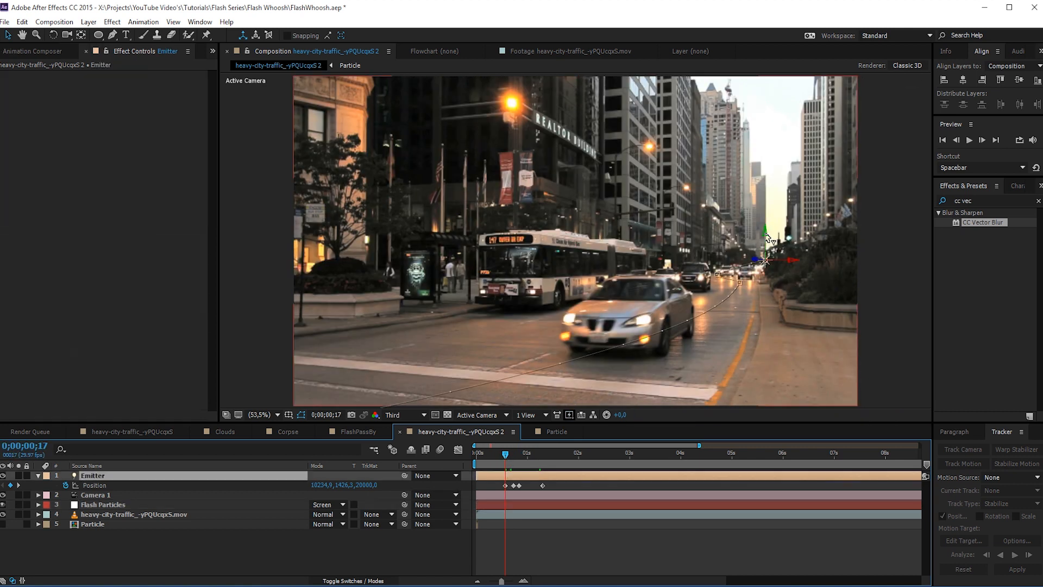
left_click_drag(768, 239, 760, 341)
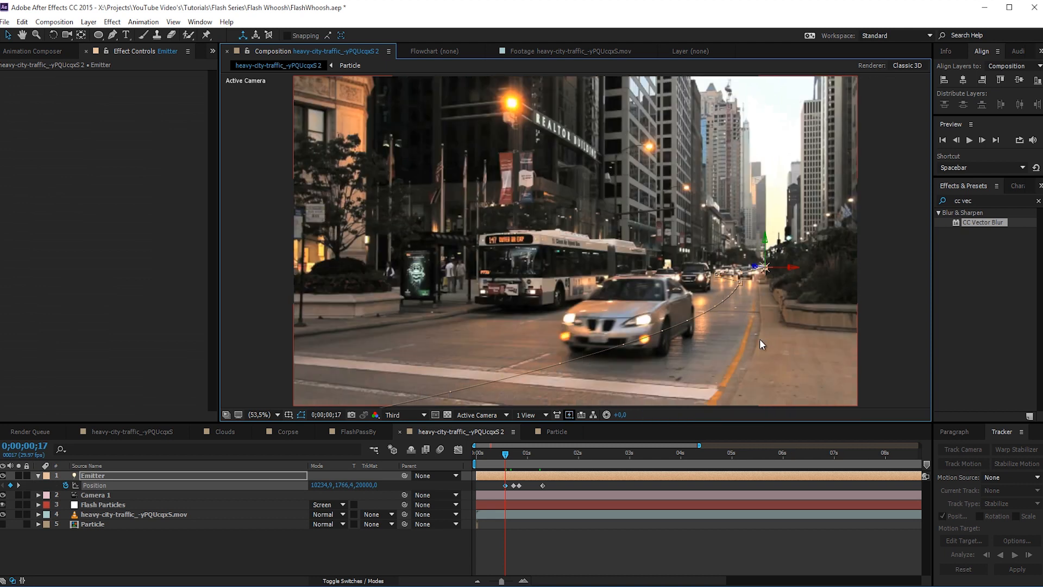
left_click_drag(765, 240, 765, 257)
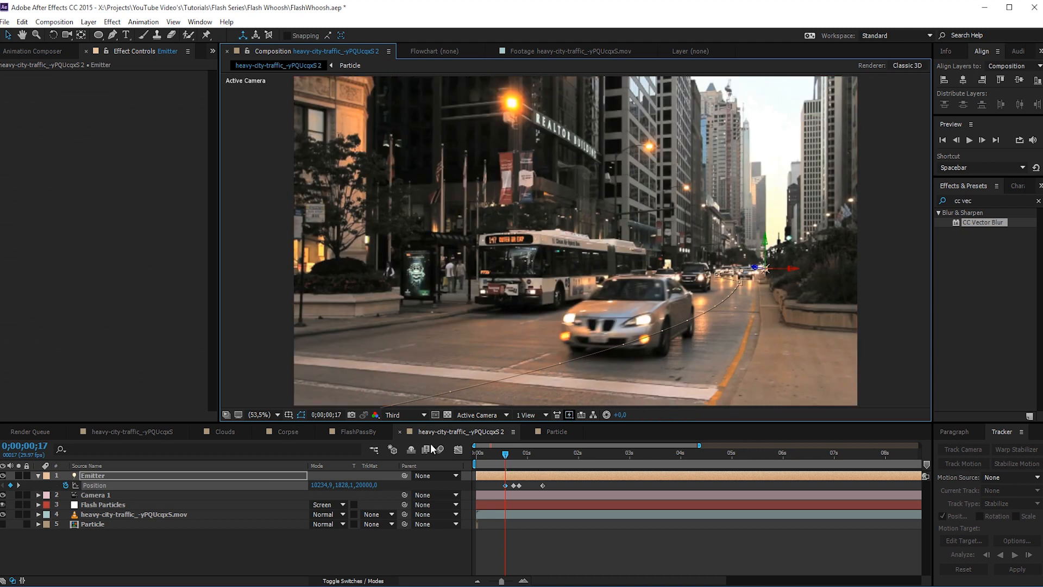
- Preview the particle trail over the traffic footage from 0;00;00;17
mouse_move(499, 458)
left_mouse_down()
mouse_move(517, 472)
mouse_move(525, 455)
mouse_move(568, 457)
mouse_move(497, 475)
left_mouse_up()
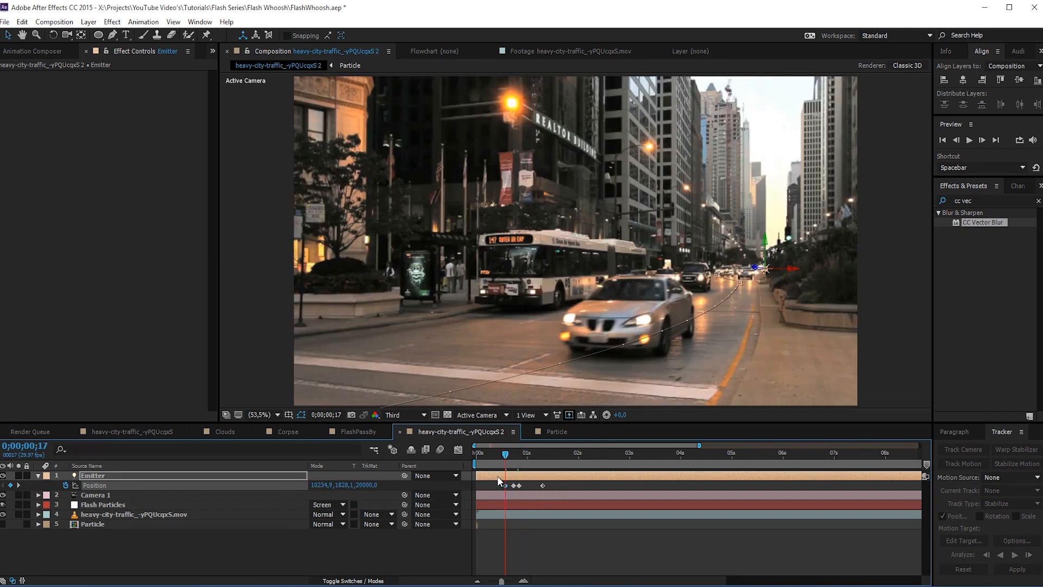
key("space")
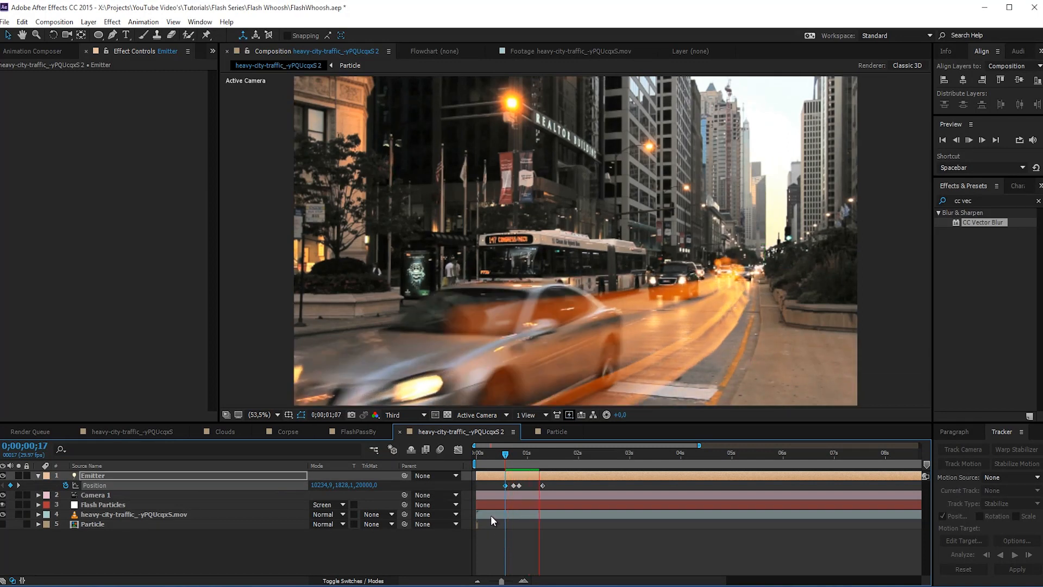
left_click(506, 452)
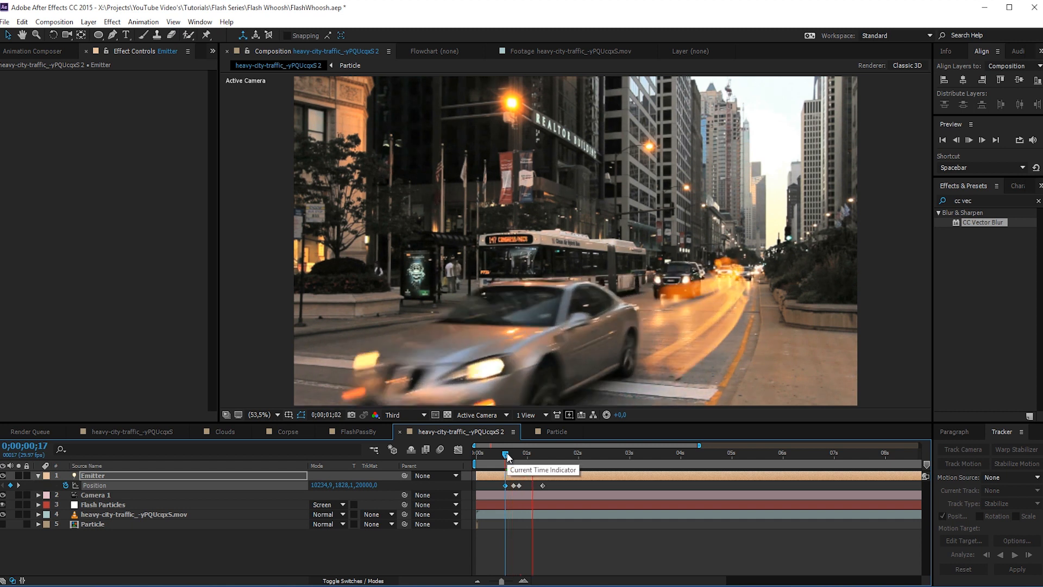
left_click_drag(507, 452, 521, 452)
- Inspect the running figure at the start of the Particle composition, and check the trail in the traffic composition at 0;00;01;05
left_click(554, 431)
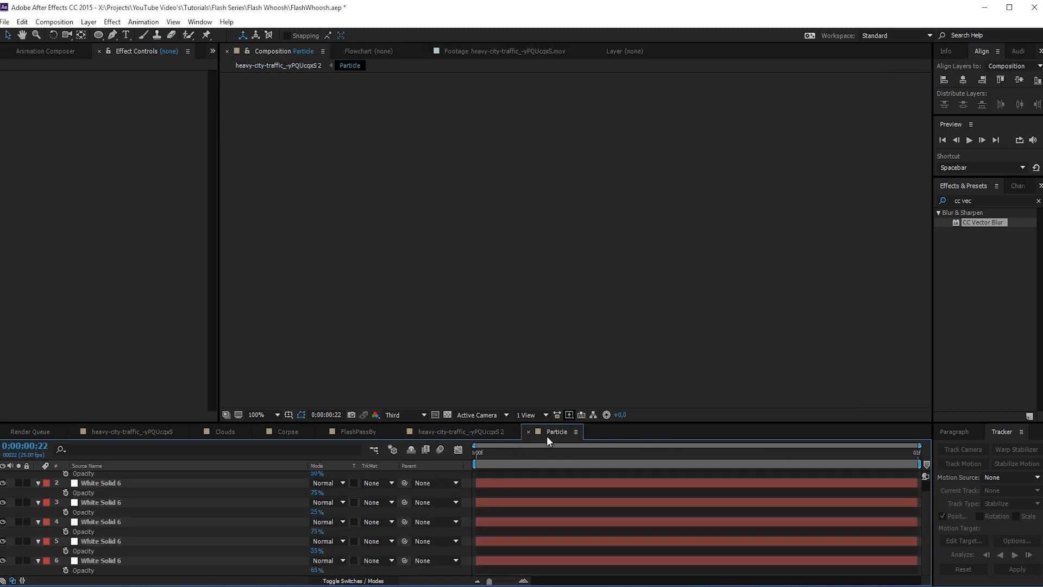
left_click(507, 451)
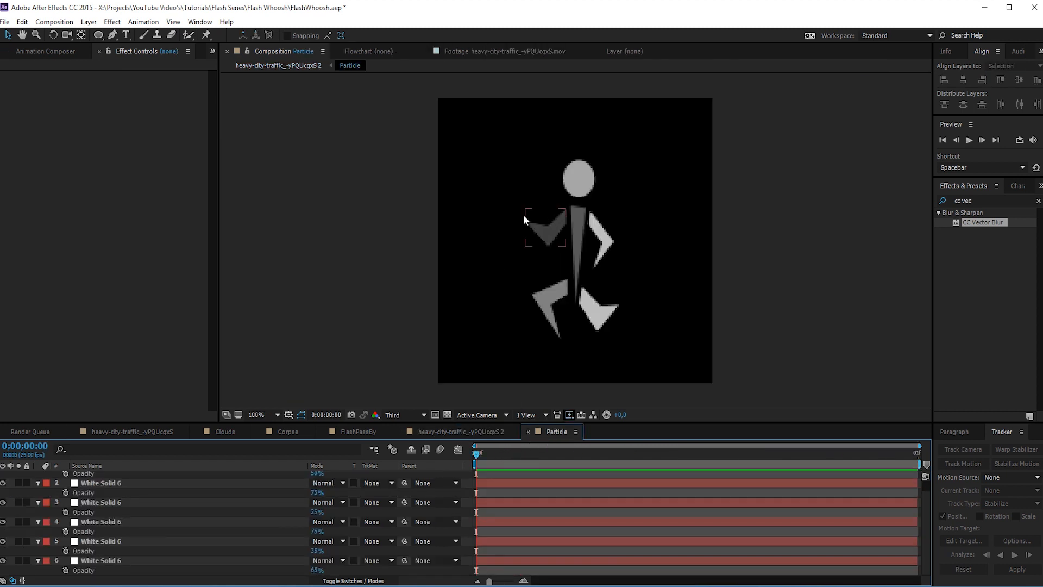
left_click(538, 226)
left_click_drag(527, 222, 555, 237)
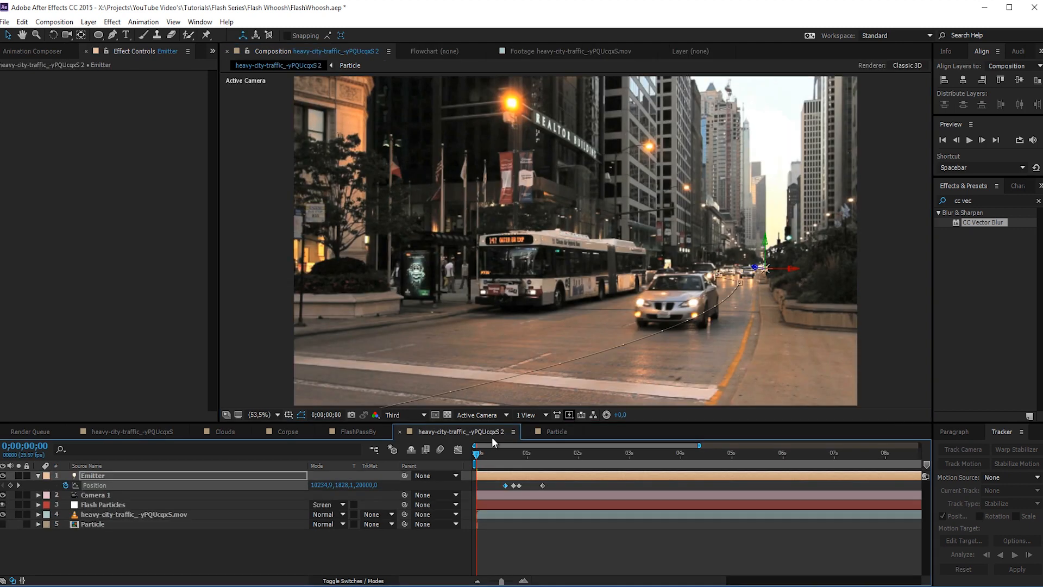
left_click(483, 431)
left_click_drag(510, 462, 538, 468)
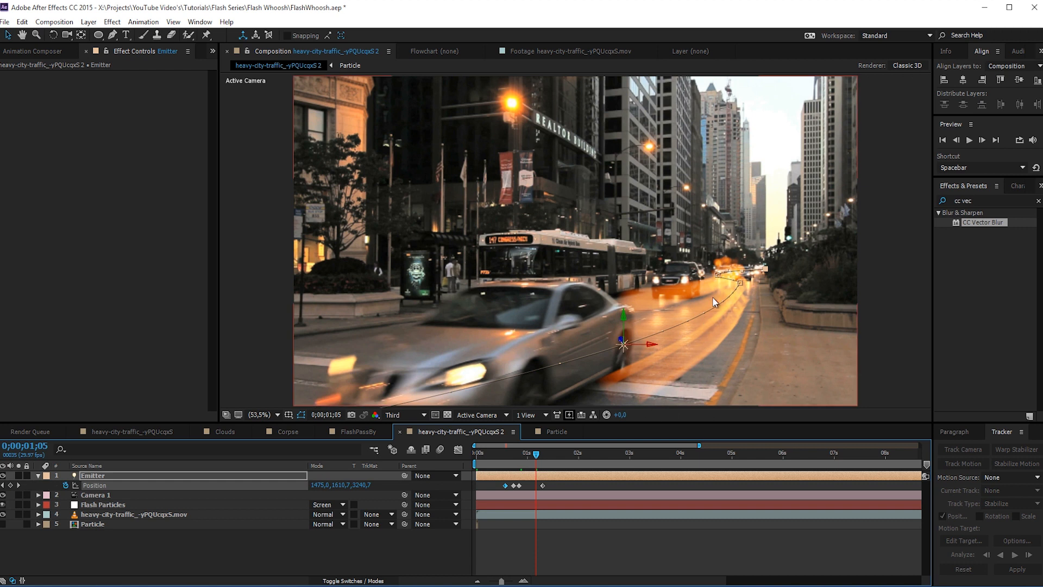
- Set the Flash Particles' Opacity to 15 and Opacity Random to 40%, and check the trail at 0;00;01;22
left_click(490, 546)
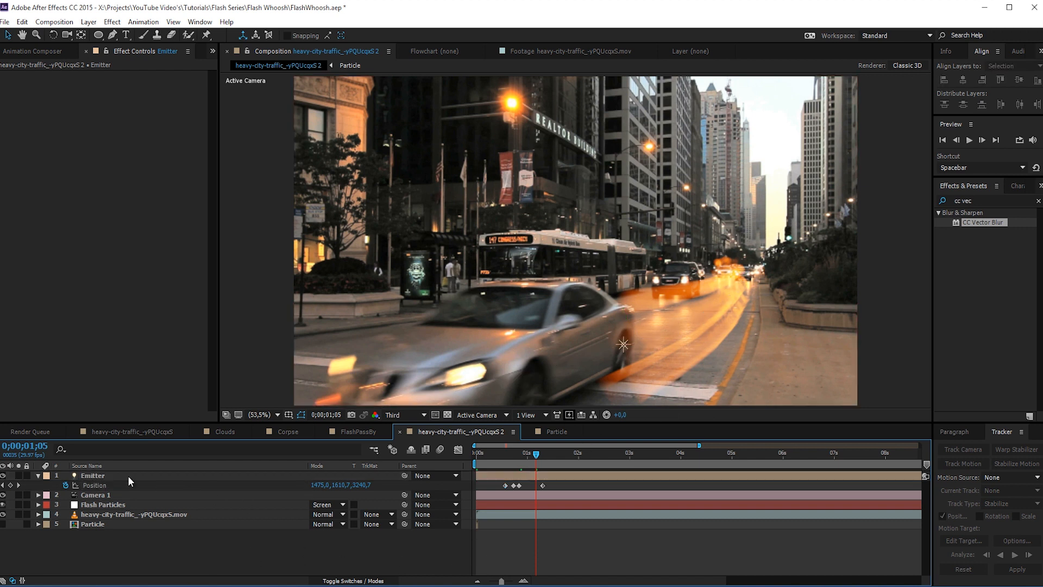
left_click(98, 500)
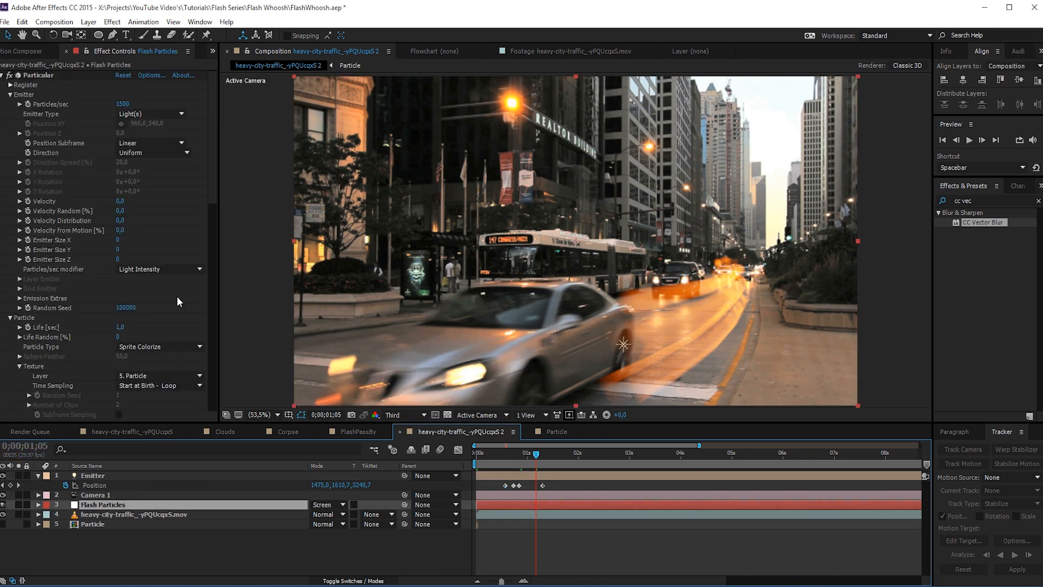
left_click_drag(216, 175, 219, 258)
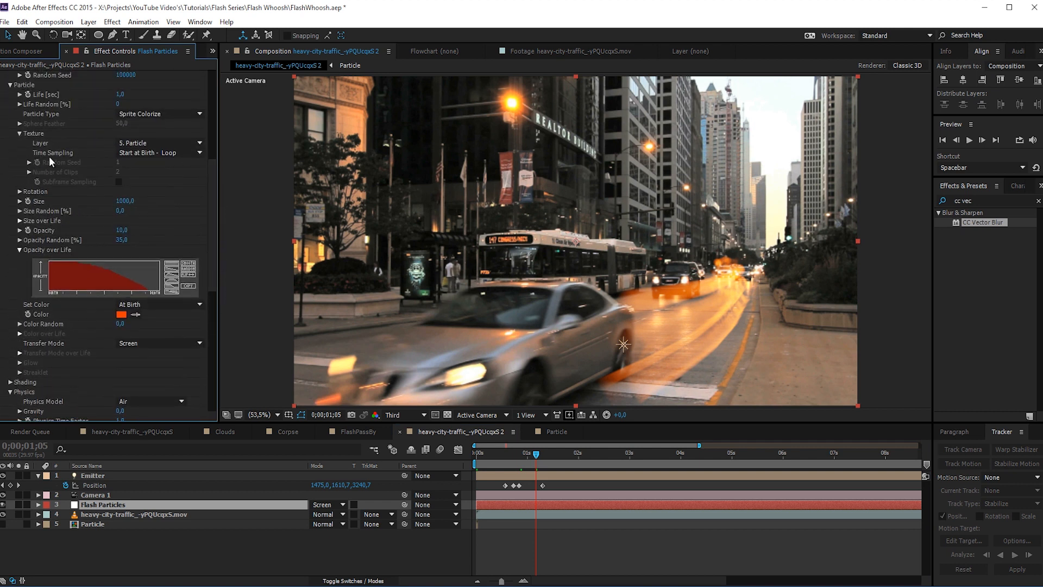
left_click(122, 230)
left_click(121, 240)
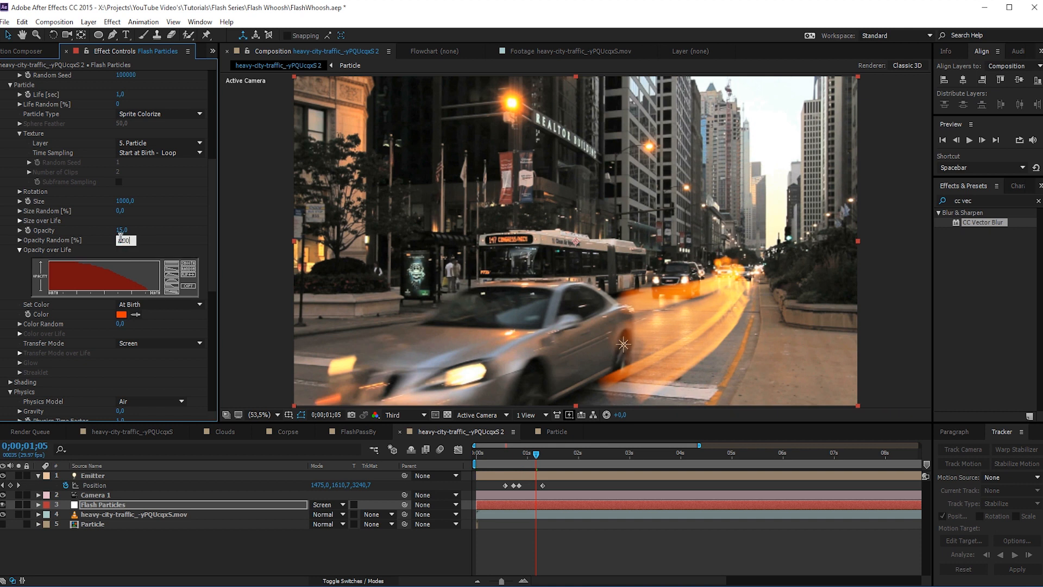
key("Return")
left_click(121, 239)
type("40")
key("Return")
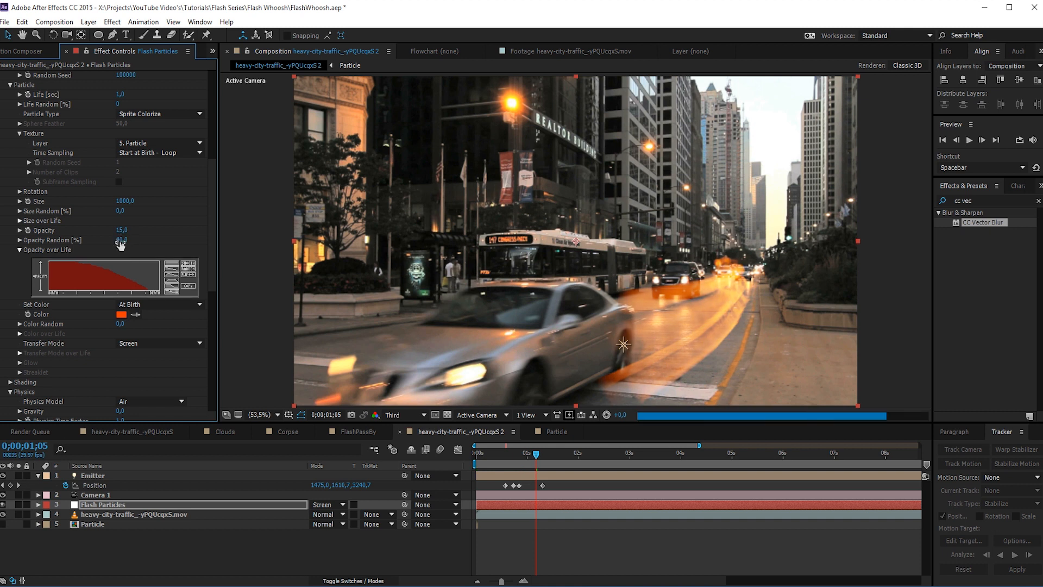
left_click_drag(538, 462, 565, 478)
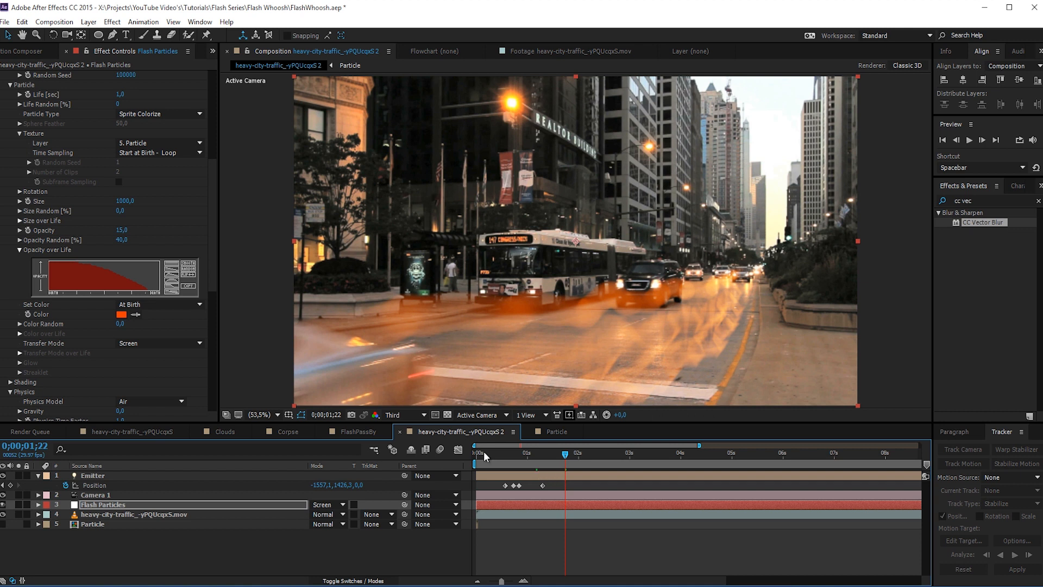
- Collapse the Particular settings and apply the CC Vector Blur effect to the Flash Particles layer
scroll(54, 223, "up", 8)
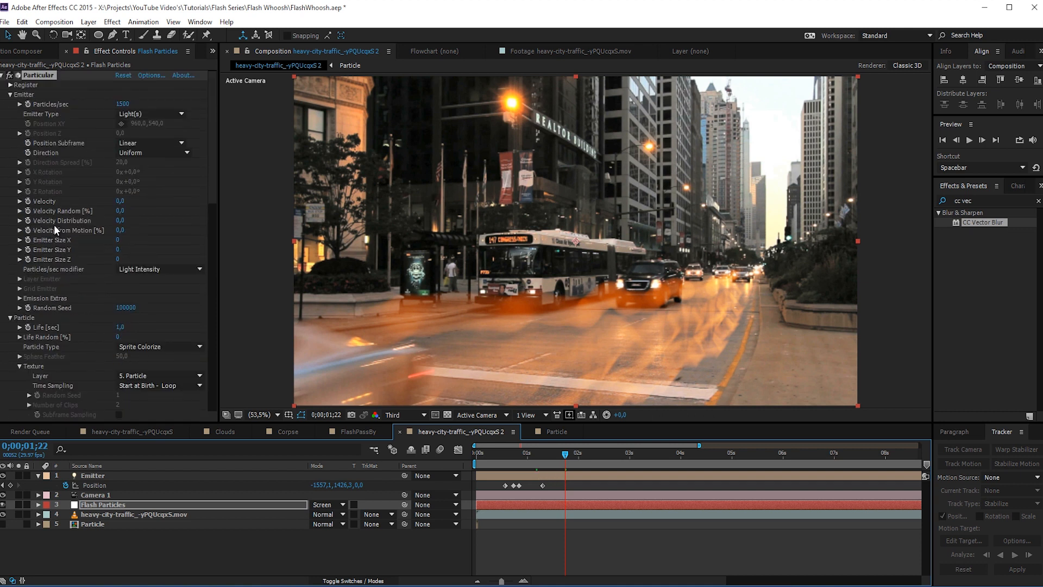
left_click(2, 76)
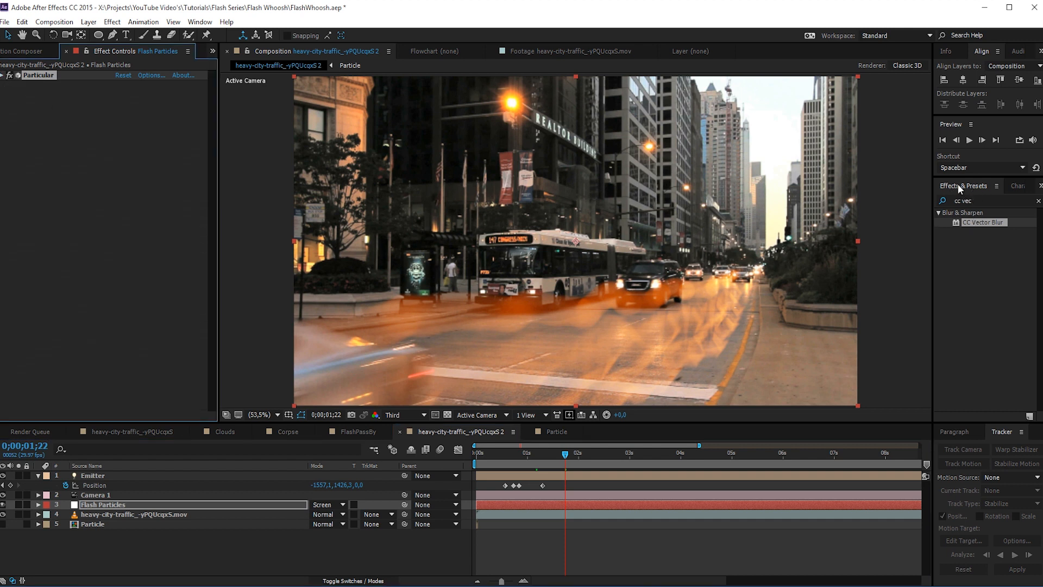
left_click_drag(988, 199, 887, 200)
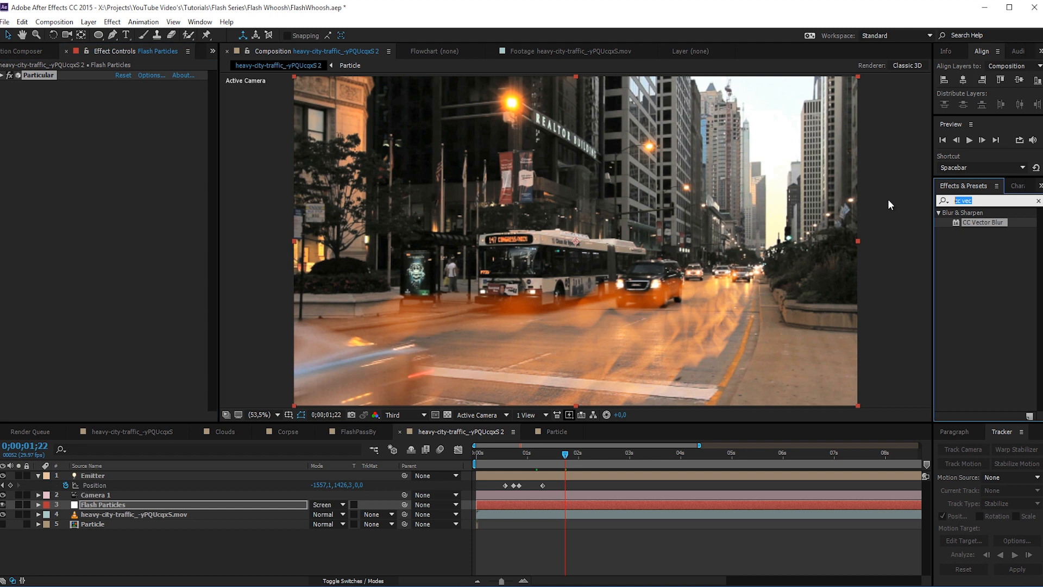
type("cc vec")
left_click(979, 221)
left_click_drag(979, 222, 107, 504)
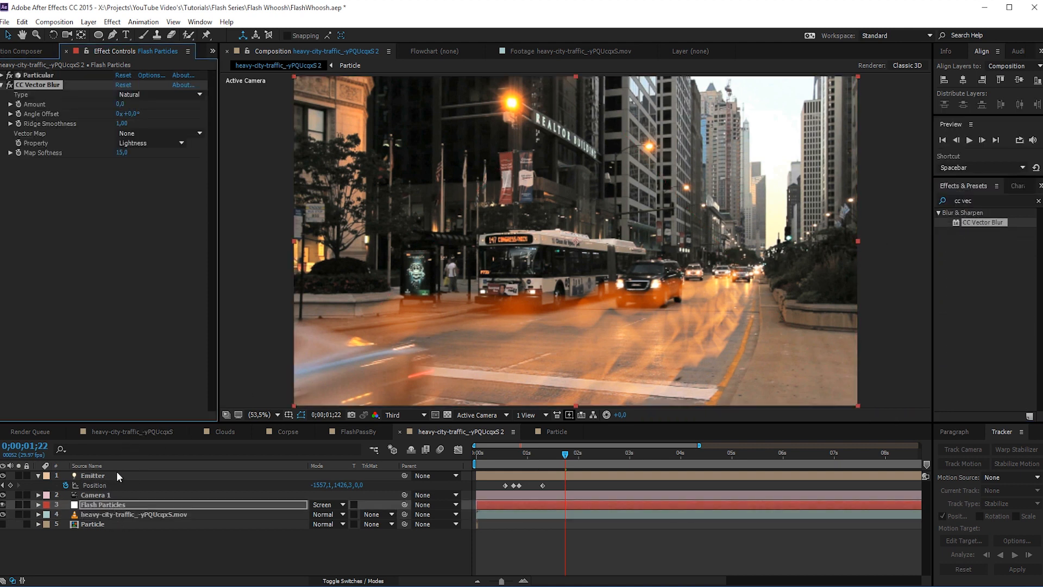
- Set the CC Vector Blur amount to 10, compare the trail with and without the effect, and check it at 0;00;01;11
left_click(119, 103)
type("15")
key("Return")
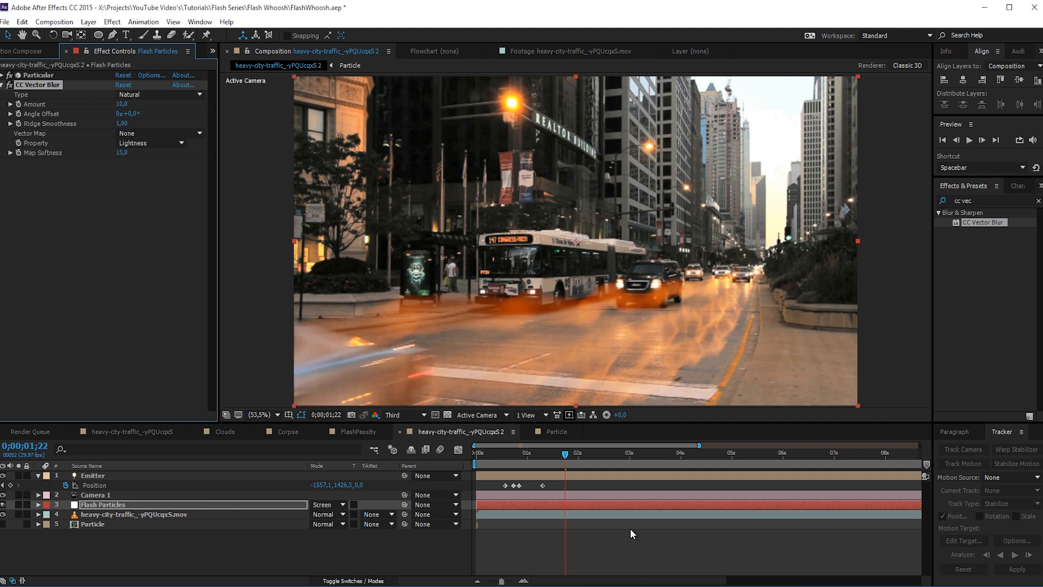
left_click_drag(565, 462, 538, 458)
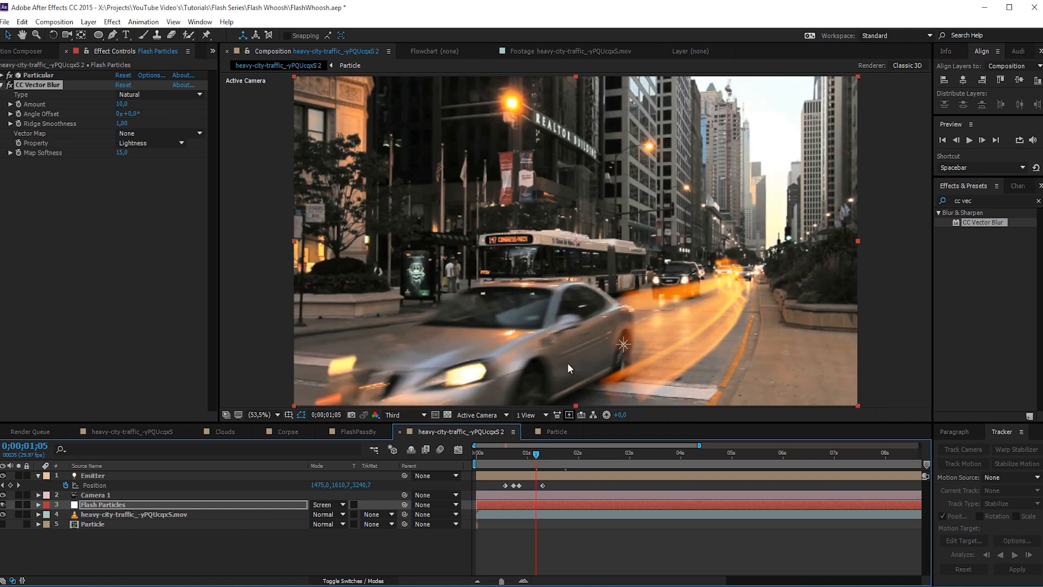
left_click(9, 86)
left_click(9, 86)
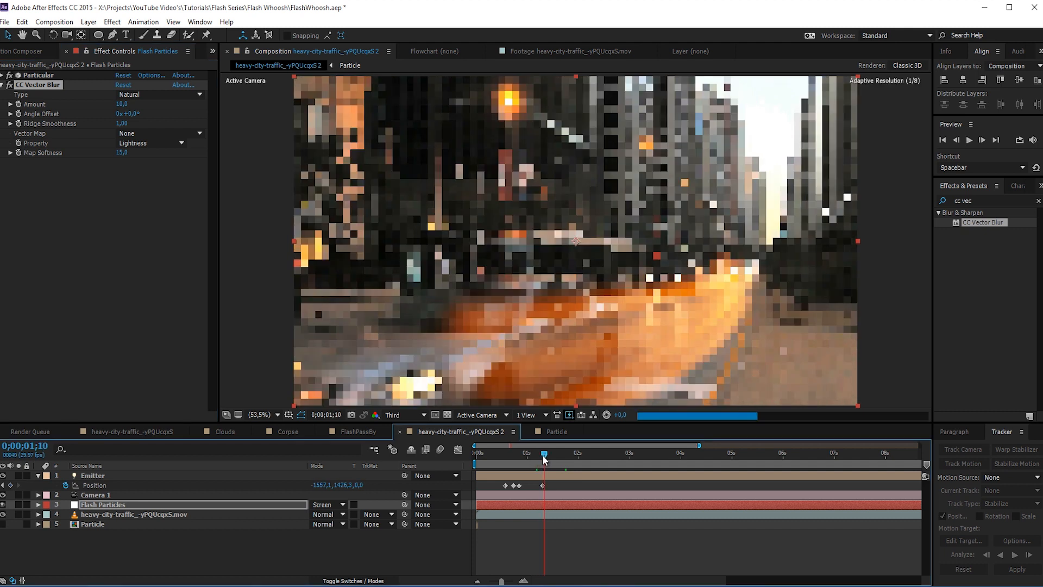
left_click_drag(541, 458, 546, 458)
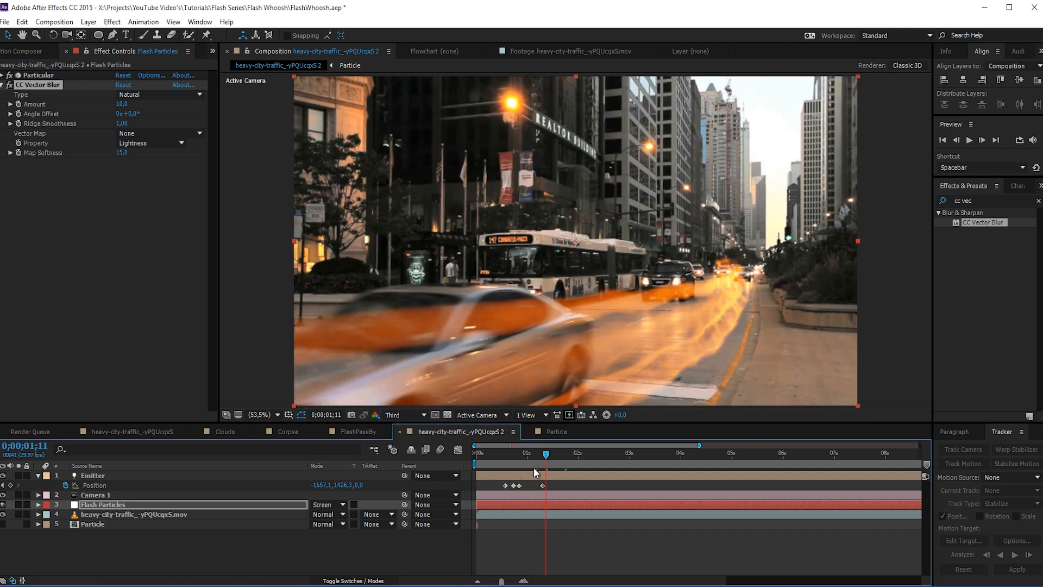
- Apply a Stylize Glow effect to the Flash Particles layer with a glow radius of 250
left_click(113, 23)
mouse_move(137, 277)
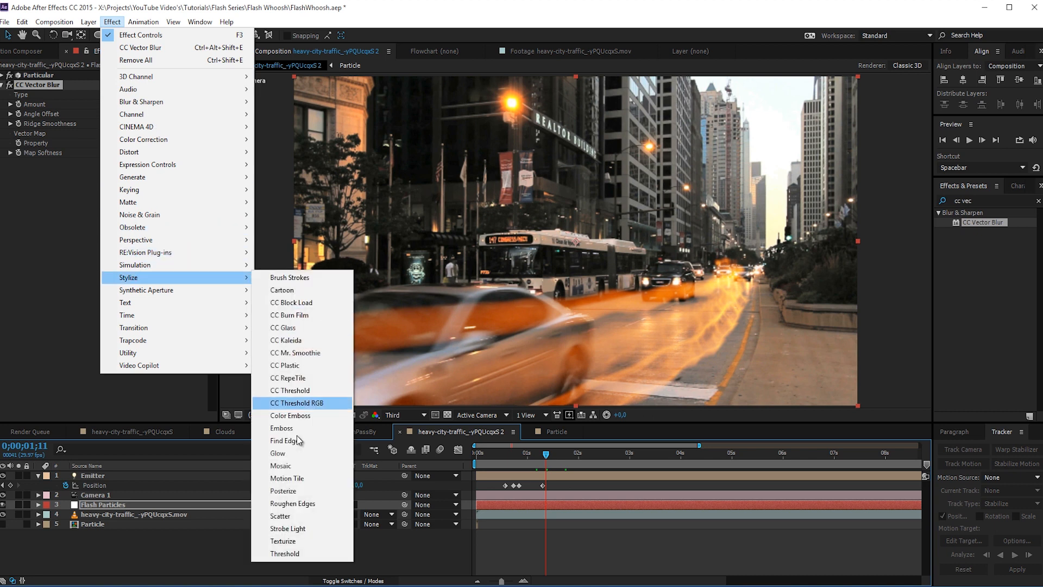
left_click(291, 456)
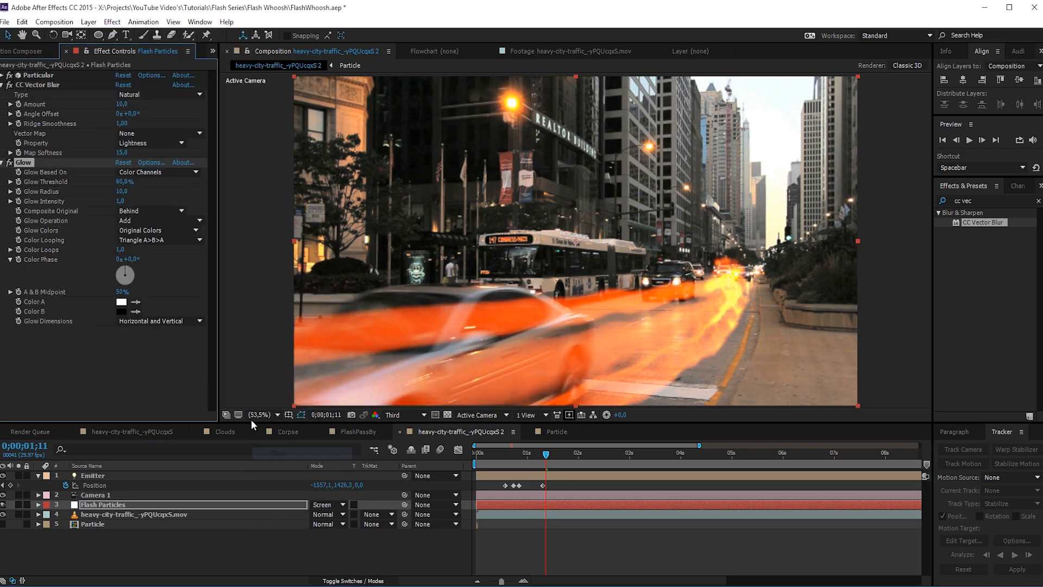
left_click(124, 191)
type("250")
key("Return")
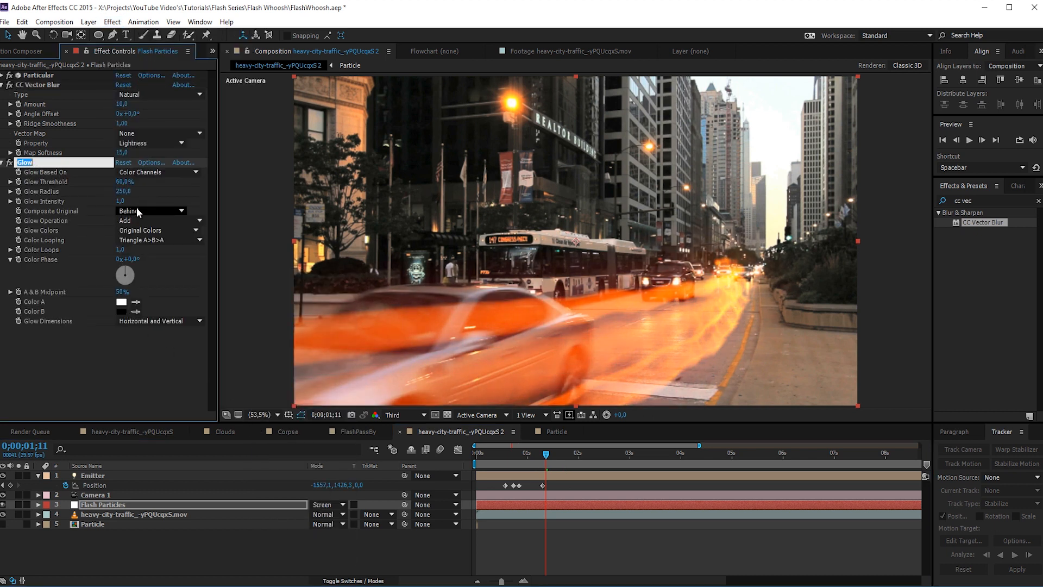
- Set the Glow Intensity to 0,5 and switch the Glow Colors to A & B Colors
left_click(124, 202)
type("0,5")
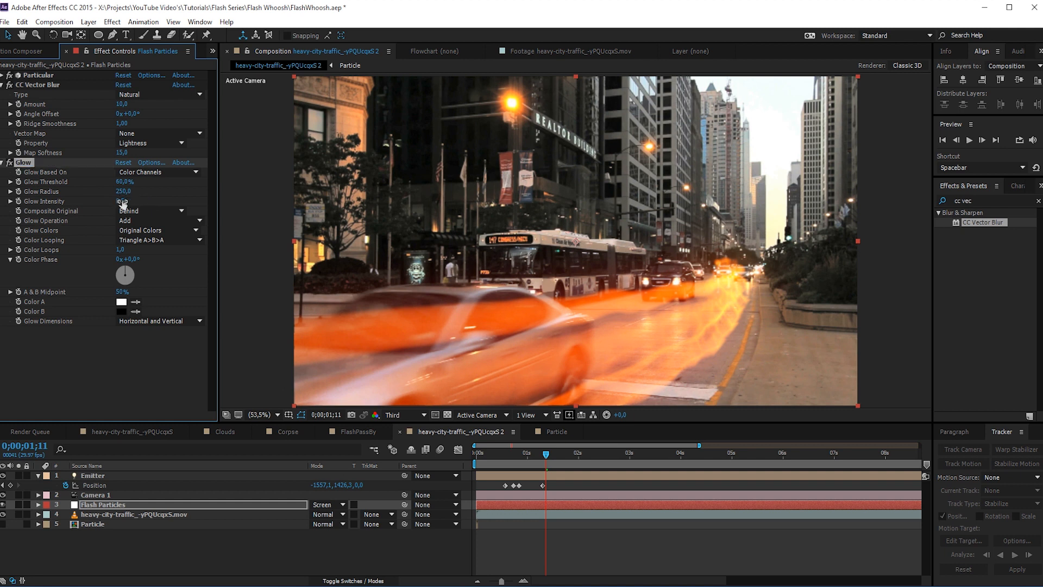
key("Return")
left_click(151, 230)
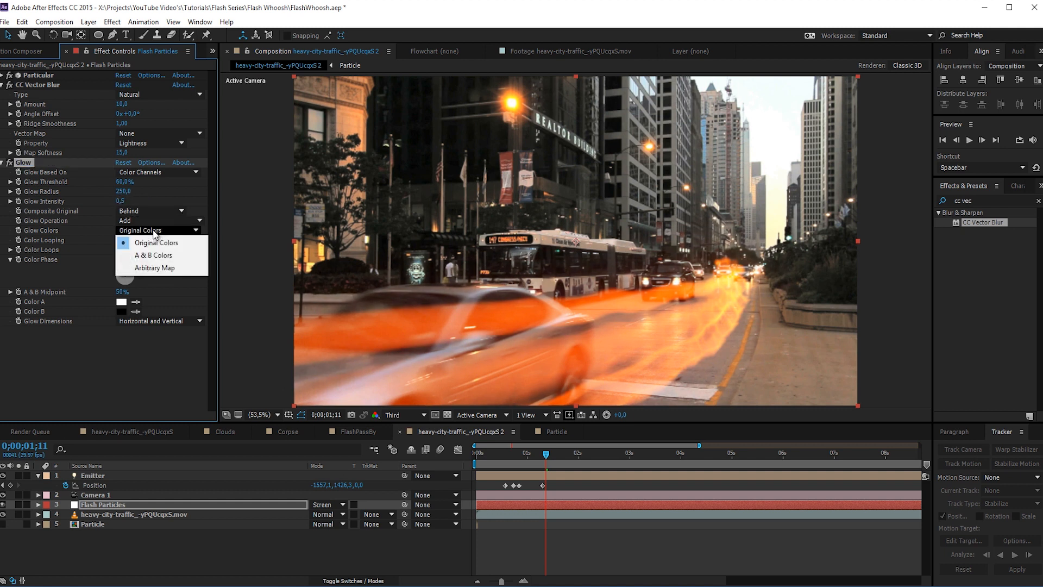
left_click(145, 251)
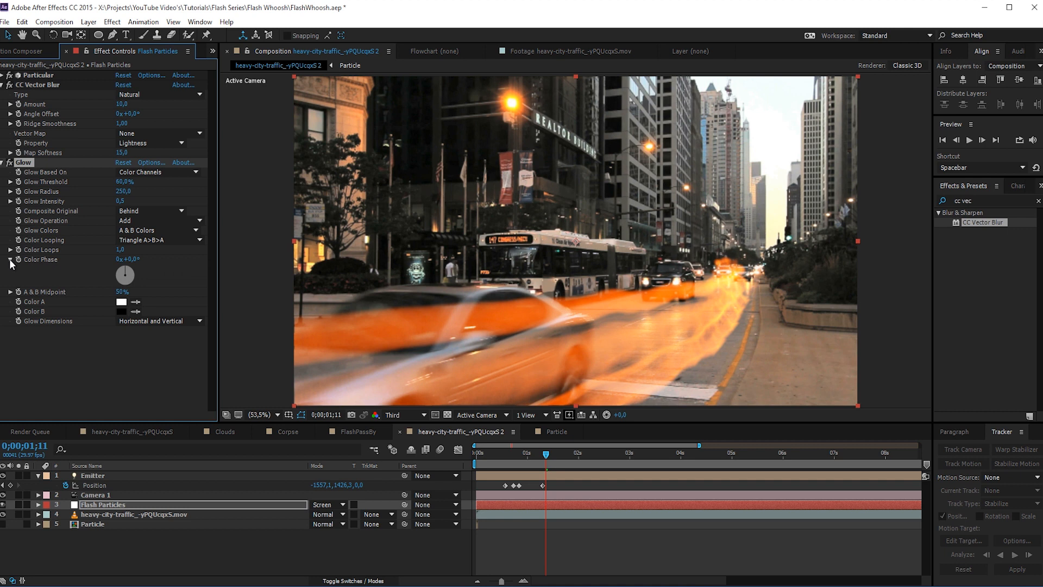
- Set the Glow's Color A to yellow-orange and Color B to red-orange
left_click(121, 301)
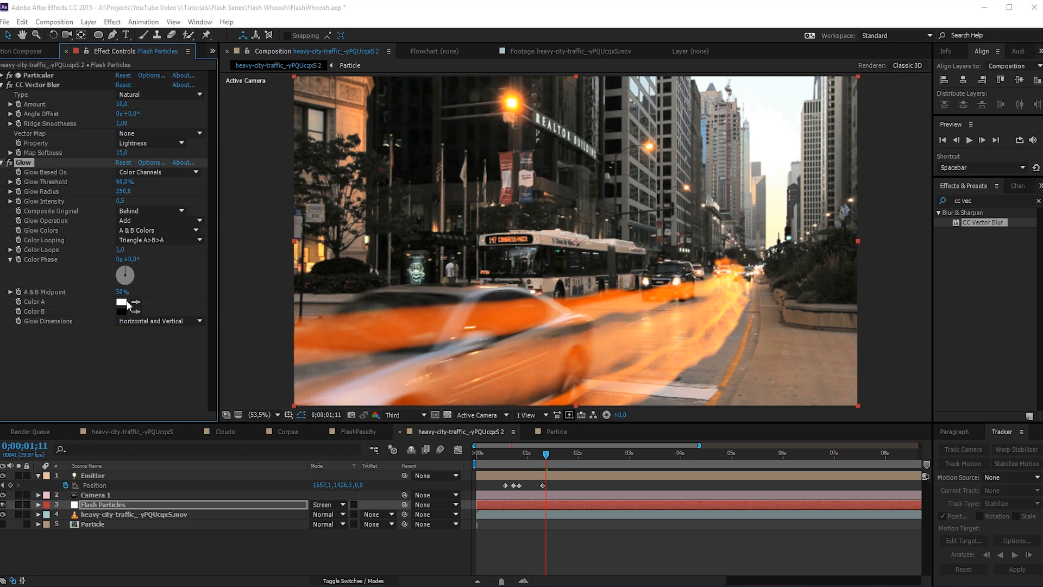
left_click(215, 322)
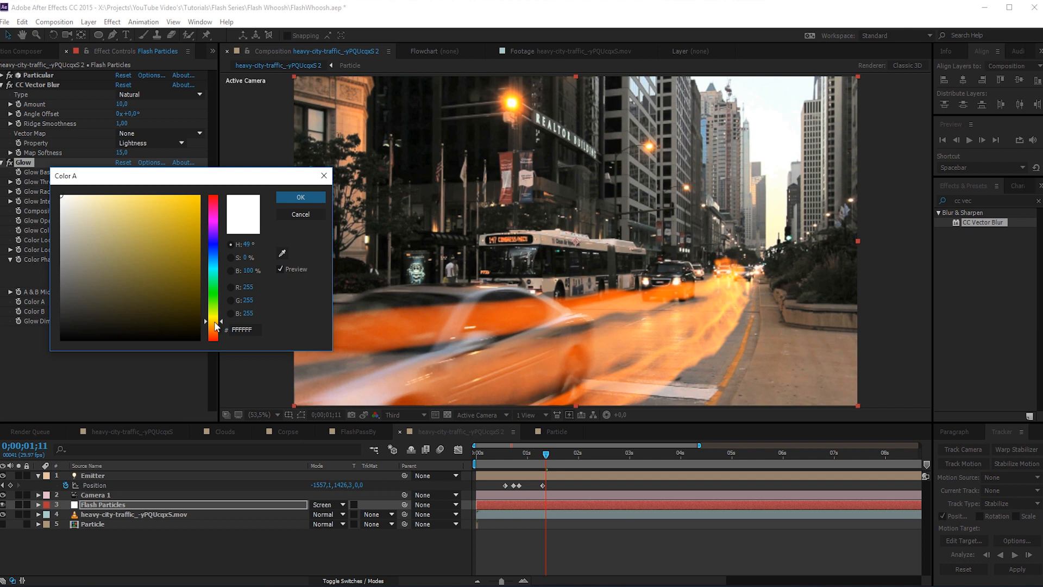
left_click_drag(191, 203, 250, 163)
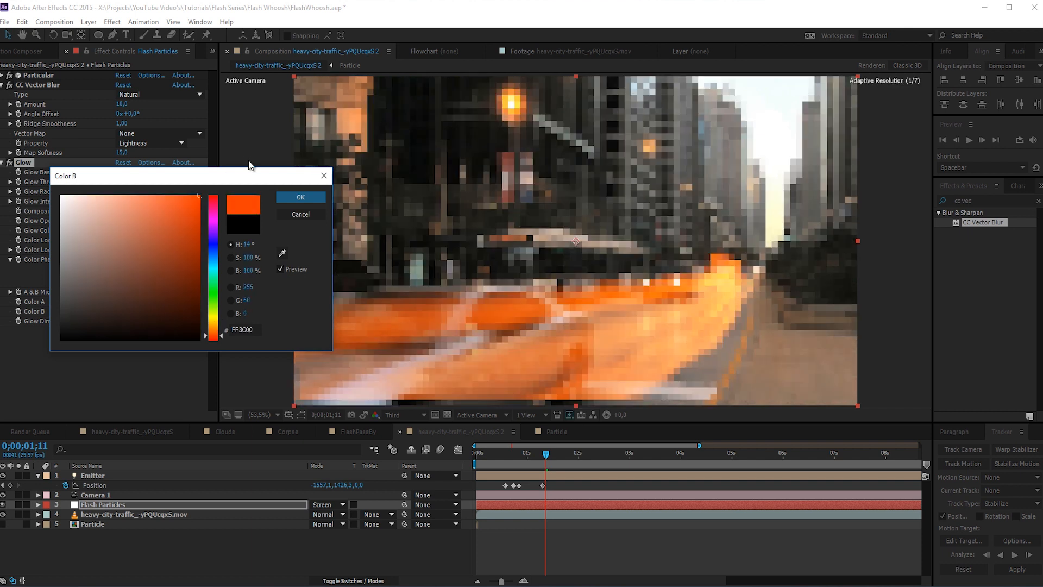
key("Return")
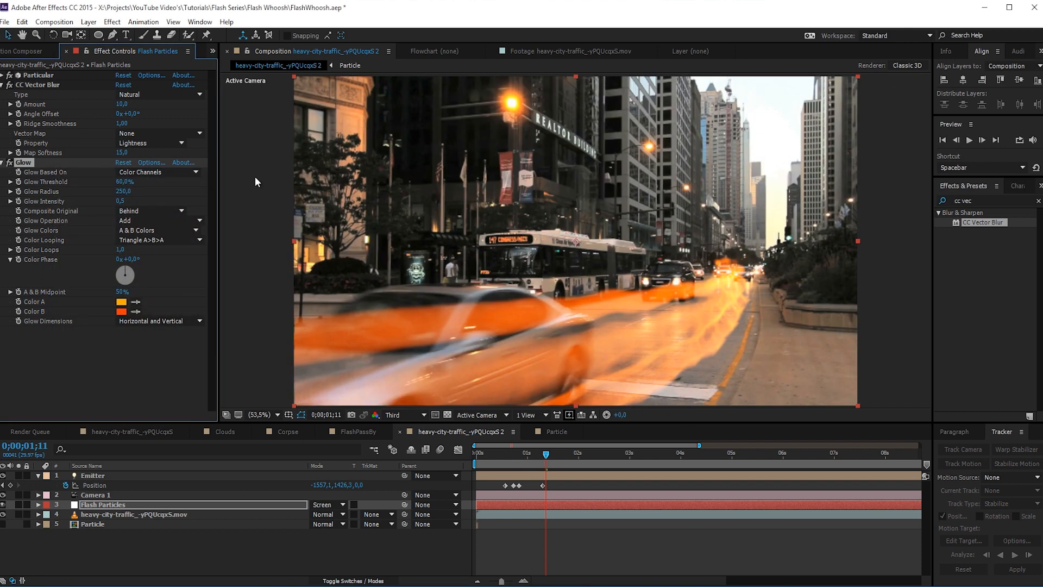
- Try a Glow Intensity of 2, comparing the trail with and without the Glow effect before and after the change
left_click(9, 162)
left_click(8, 163)
left_click(9, 163)
left_click(9, 163)
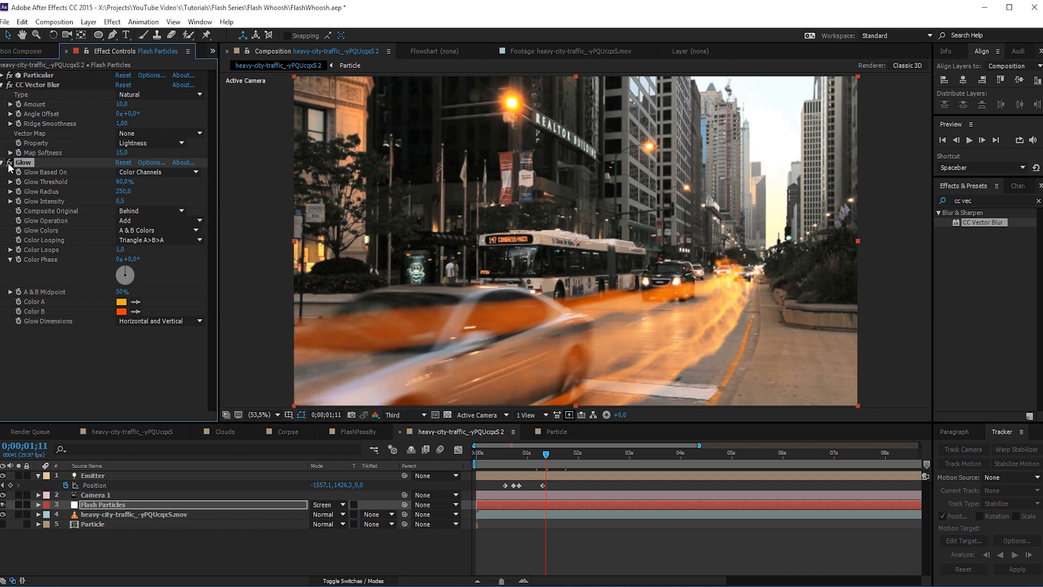
left_click(120, 201)
type("1")
key("Return")
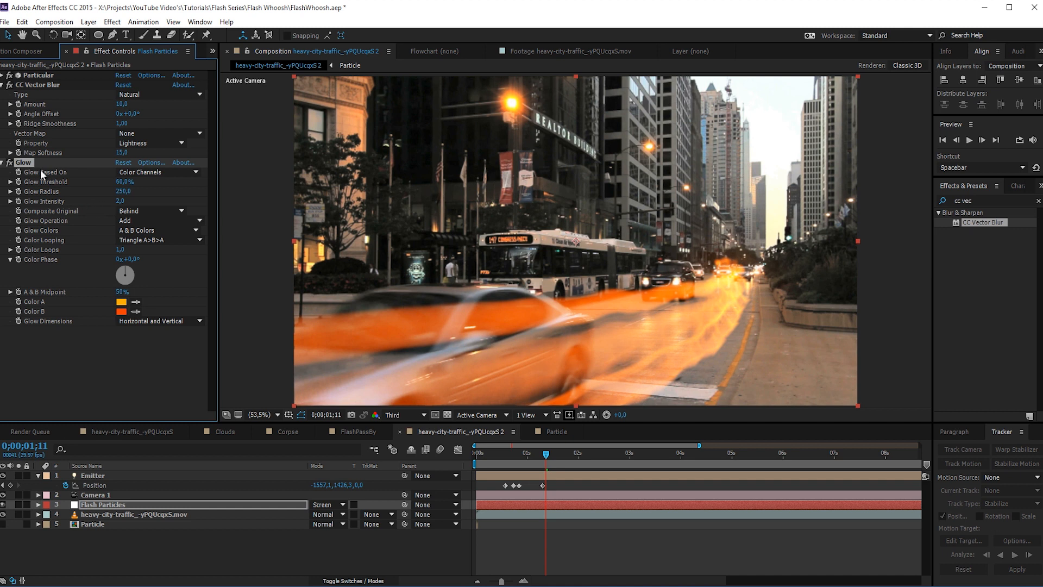
left_click(9, 163)
left_click(9, 163)
left_click(10, 162)
left_click(9, 162)
- Set the Glow Radius to 100 and lower the Glow Threshold to 10%
left_click_drag(124, 194, 125, 194)
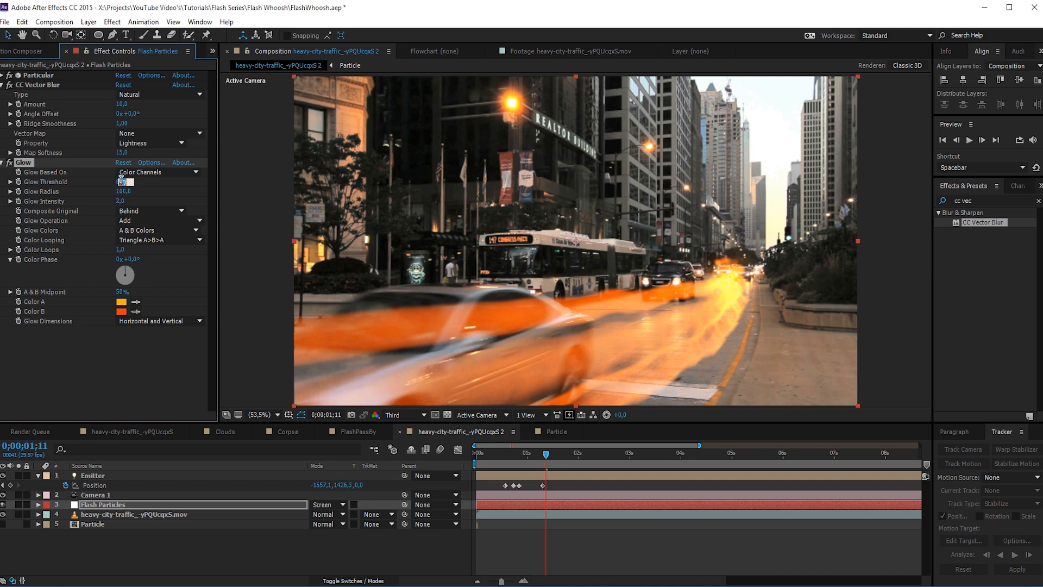
left_click(128, 182)
key("Return")
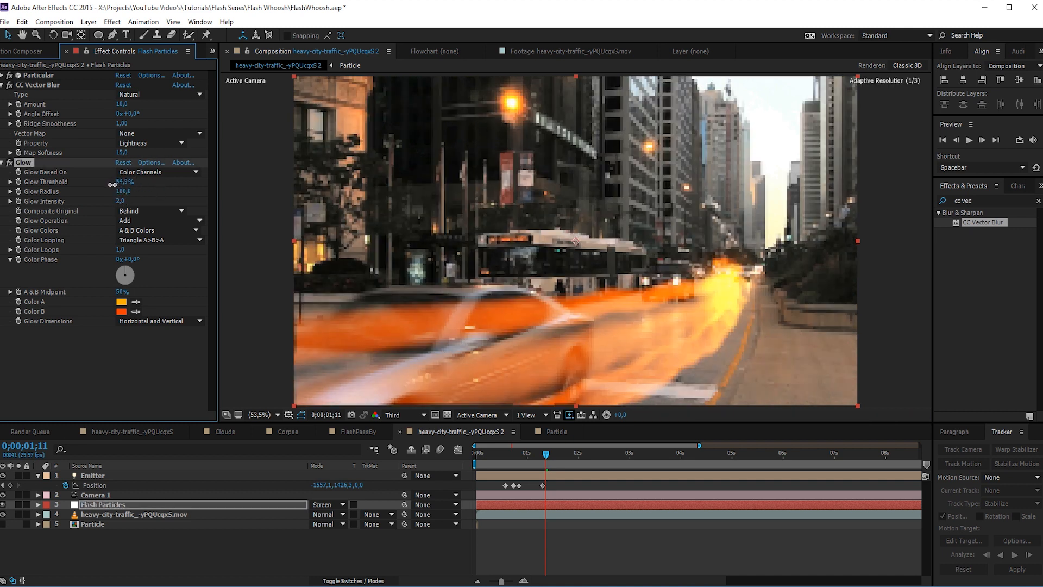
left_click_drag(115, 183, 65, 203)
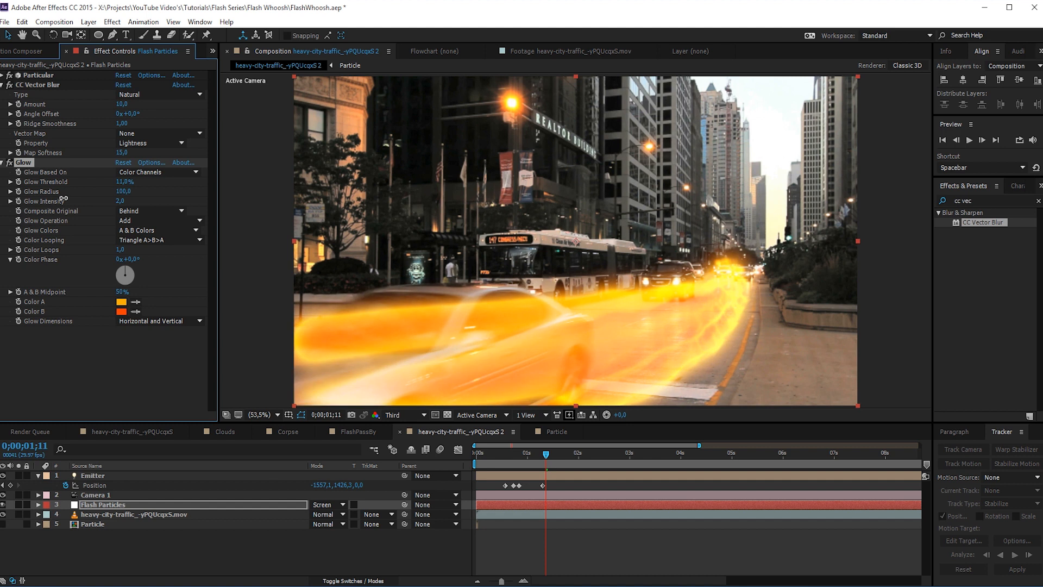
left_click(121, 182)
type("10")
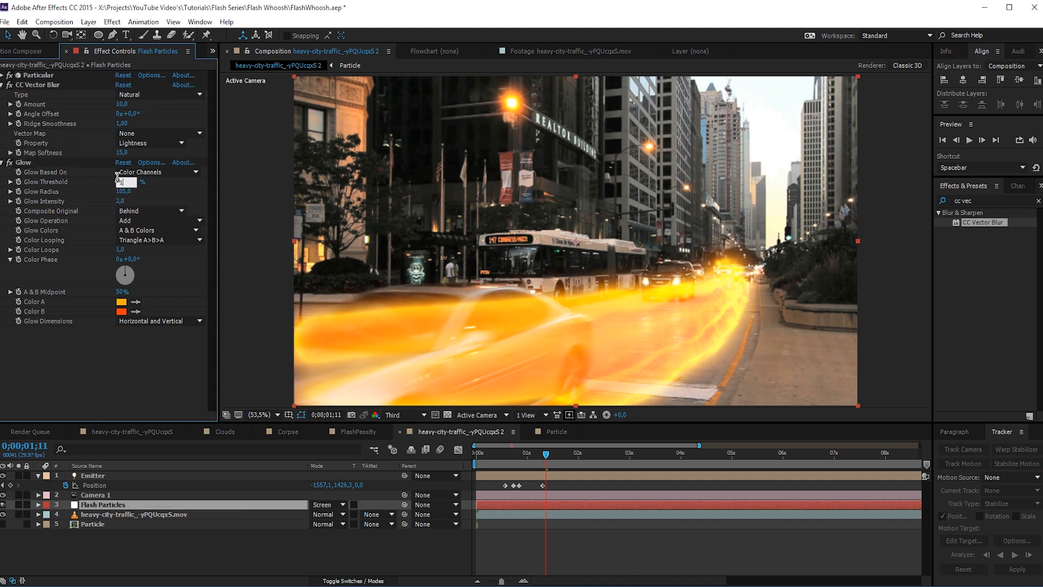
key("Return")
- Increase the Glow Radius to 266 and set the Glow Intensity to 0,5
left_click_drag(128, 191, 158, 191)
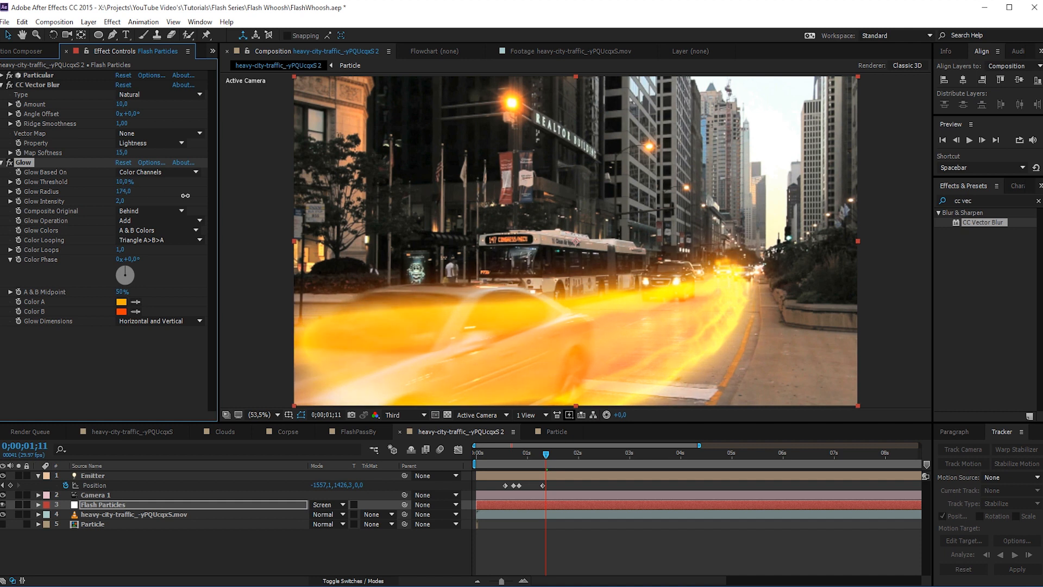
left_click(124, 201)
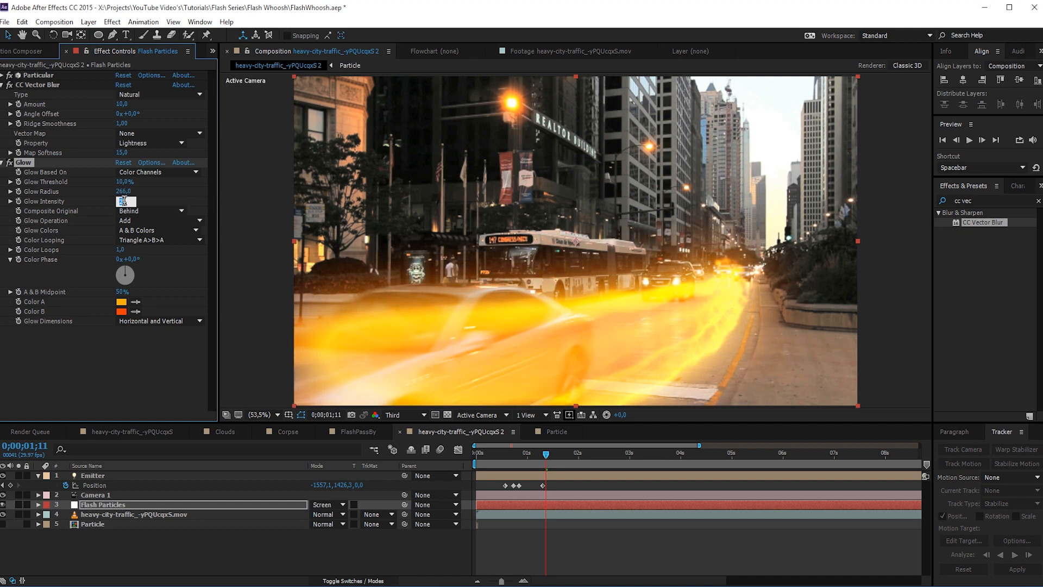
type("0,5")
key("Return")
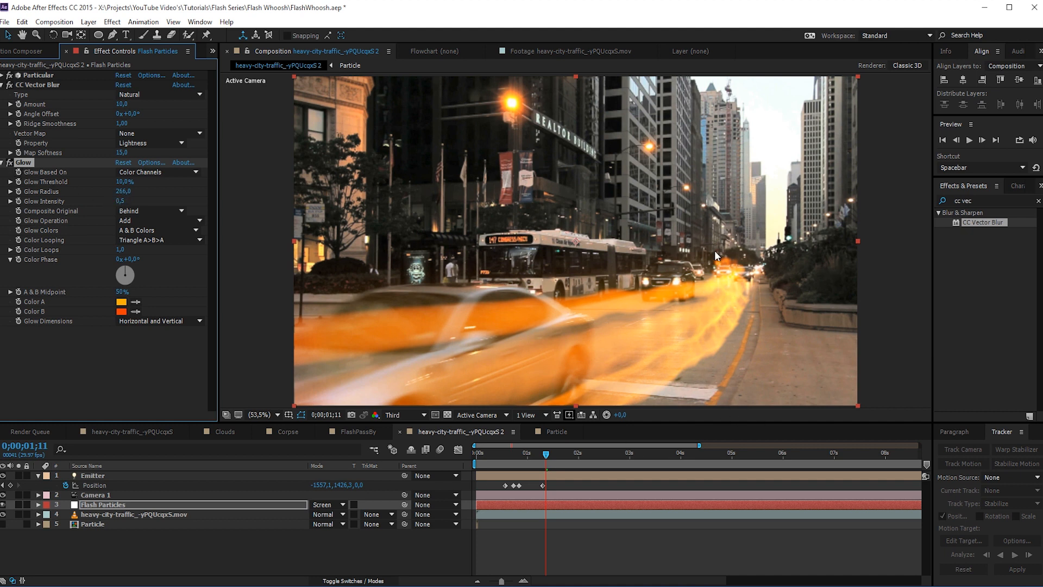
- Create a new white 1920 x 1080 px solid layer named Smoke above the Flash Particles layer
left_click(101, 505)
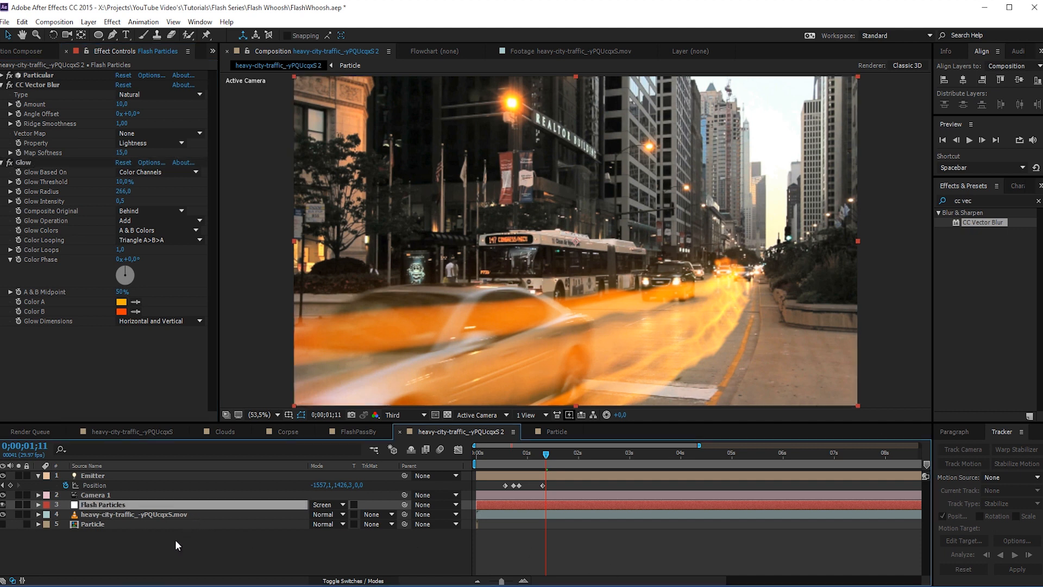
right_click(100, 551)
mouse_move(136, 443)
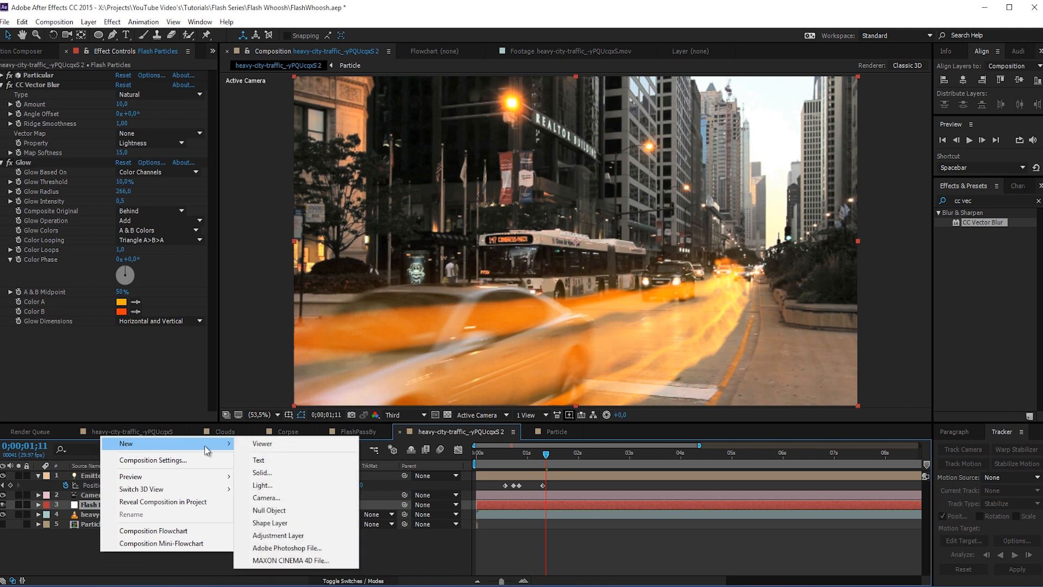
left_click(261, 472)
type("Smok")
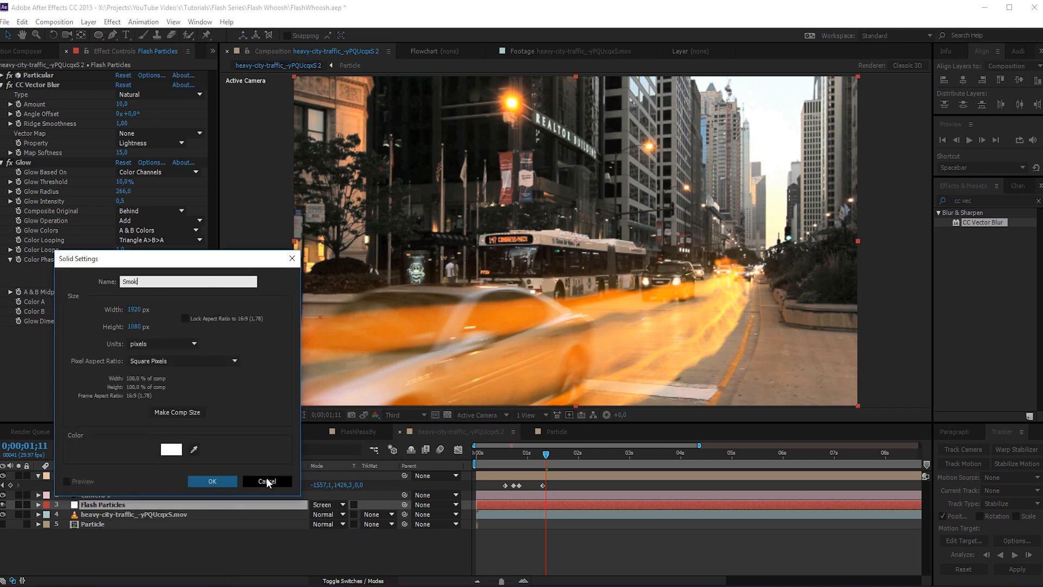
type("e")
key("Return")
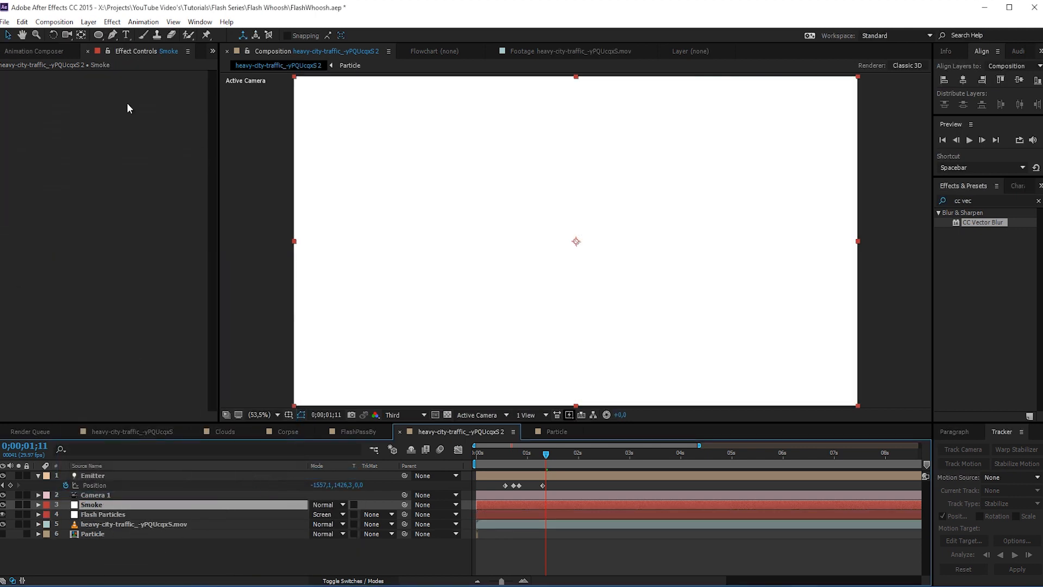
- Apply the Trapcode Particular effect to the Smoke layer
left_click(112, 22)
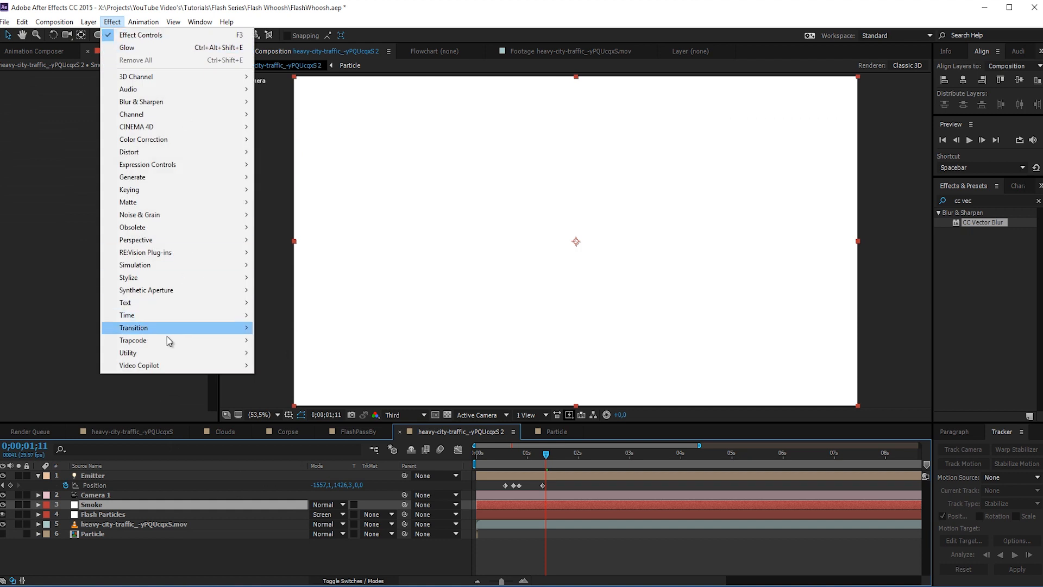
mouse_move(168, 341)
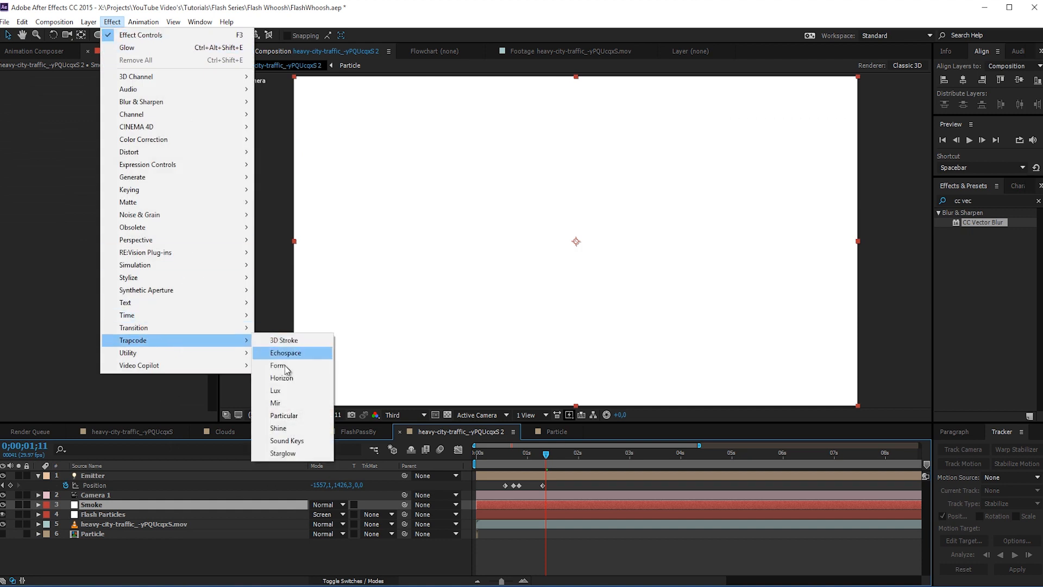
left_click(288, 415)
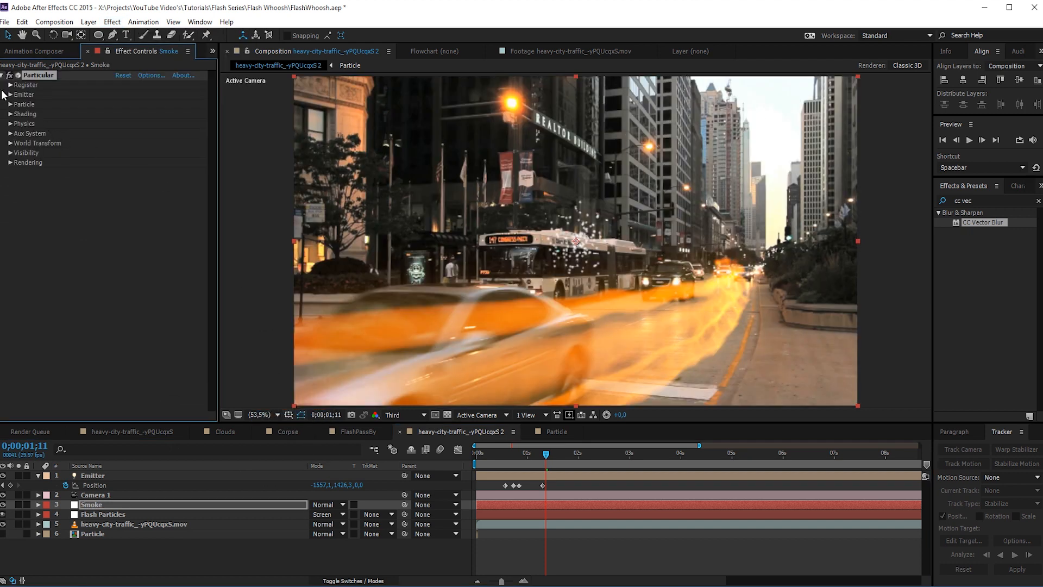
- Set Particular's Emitter Type to Light(s) and Particles/sec to 600 on the Smoke layer
left_click(10, 94)
left_click(160, 113)
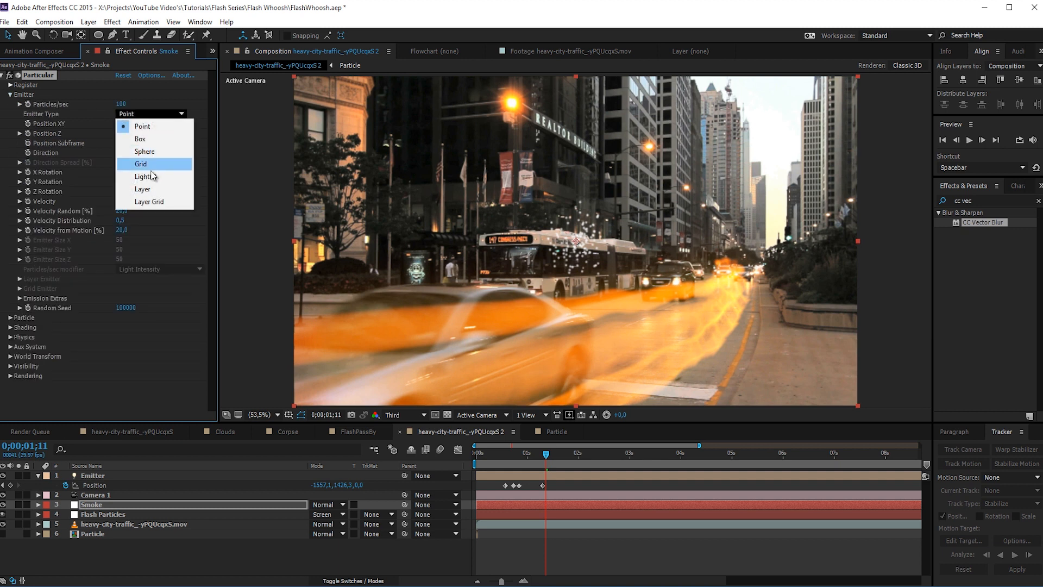
left_click(147, 177)
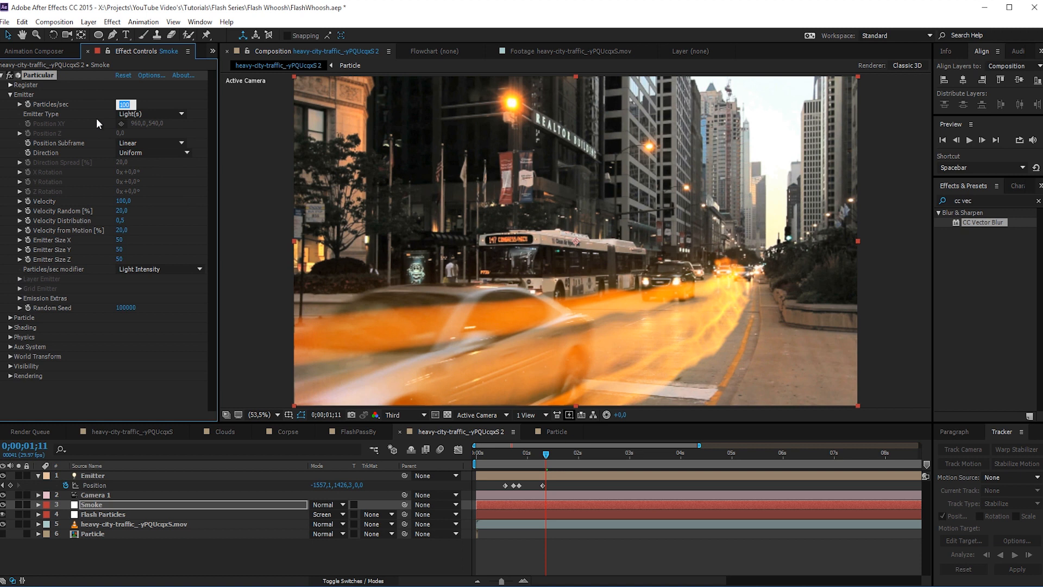
key("Return")
- Set the emitter's Velocity, Velocity Random, Velocity Distribution and Velocity from Motion all to 0
left_click(126, 201)
type("0")
key("Return")
left_click(121, 210)
type("0")
key("Return")
left_click(122, 222)
type("0")
left_click(122, 231)
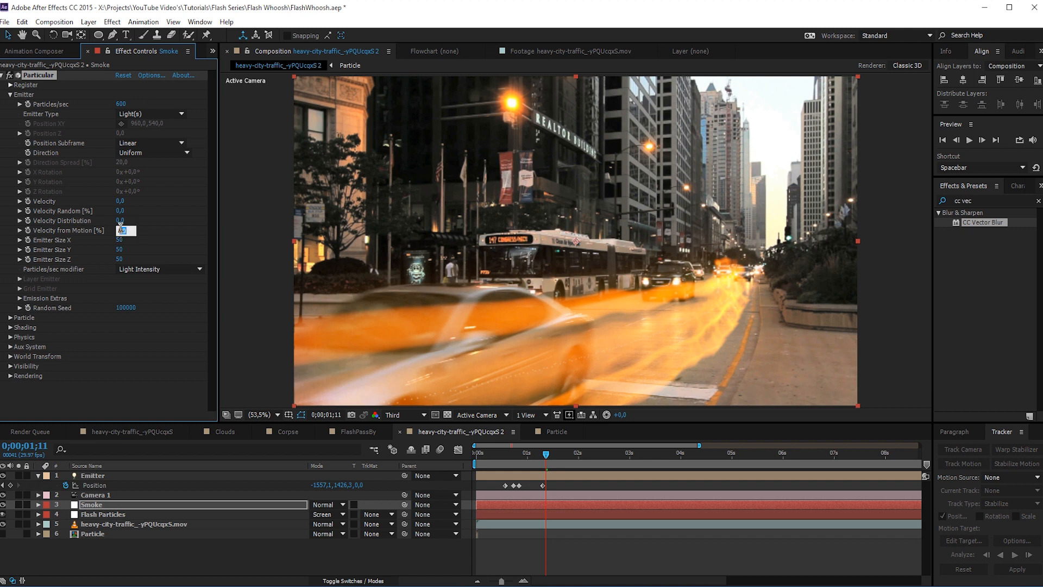
type("0")
key("Return")
- Set the Smoke emitter's Size X, Y and Z to 0
left_click(121, 240)
type("0")
key("Tab")
type("0")
key("Tab")
type("0")
key("Return")
- Set the Smoke layer's Particle Type to Cloudlet and the particle Life to 1 second
left_click(10, 318)
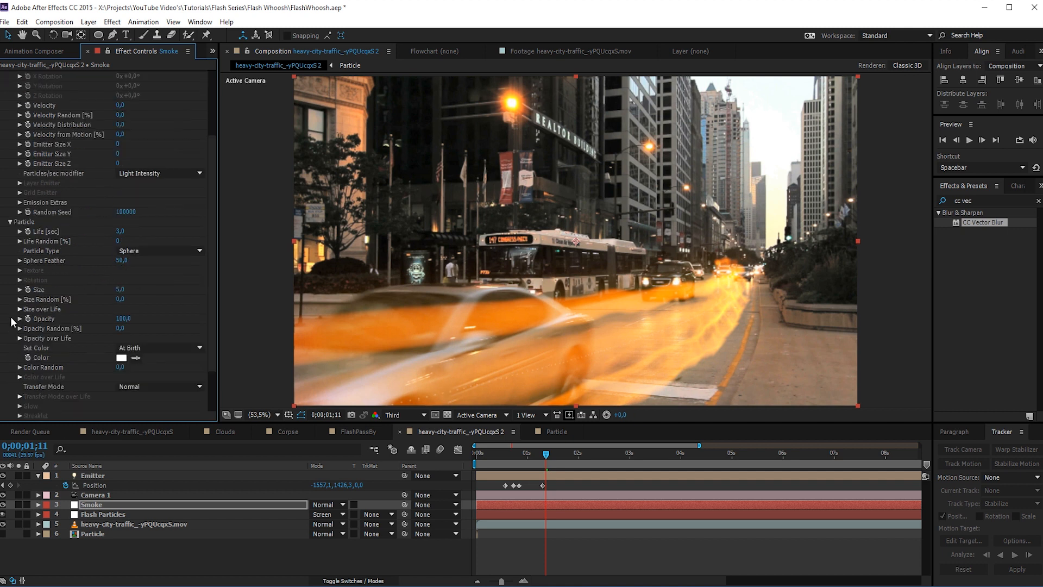
left_click(139, 250)
left_click(139, 300)
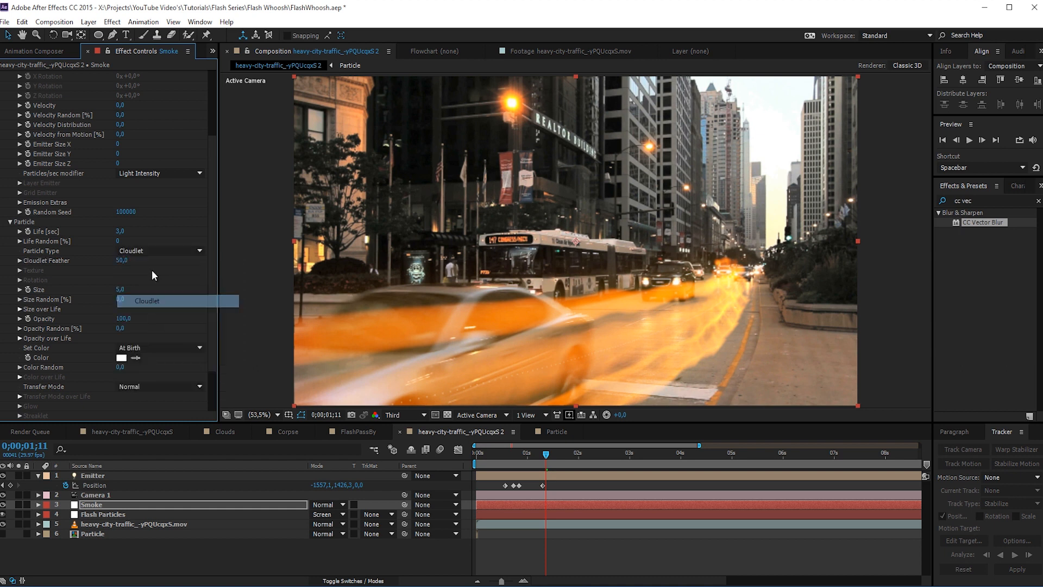
left_click(124, 232)
type("1")
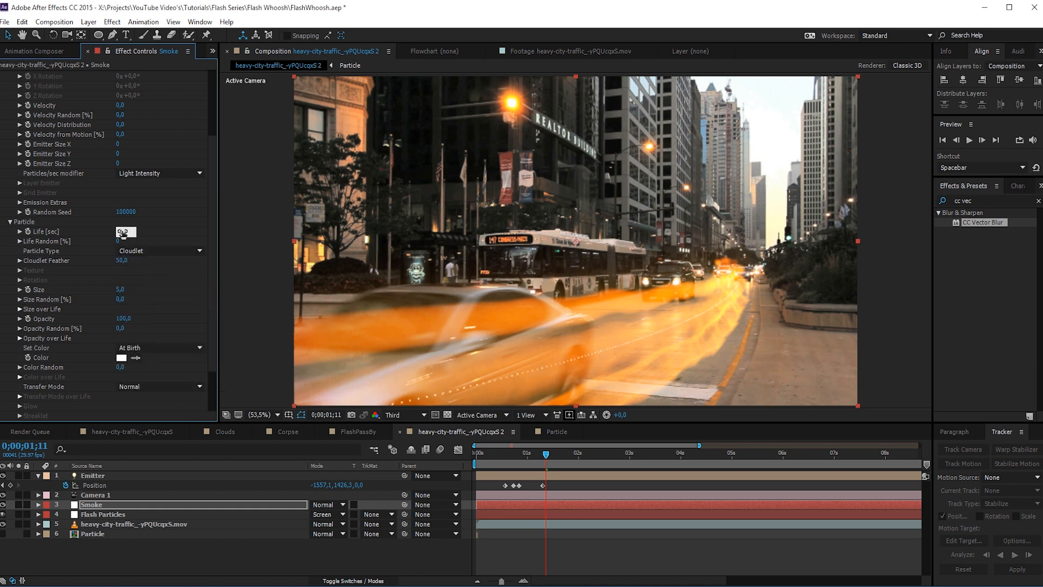
- Set the Cloudlet Feather to 25 and the particle Size to 400
left_click(120, 260)
type("25")
key("Return")
left_click(120, 291)
type("400")
key("Return")
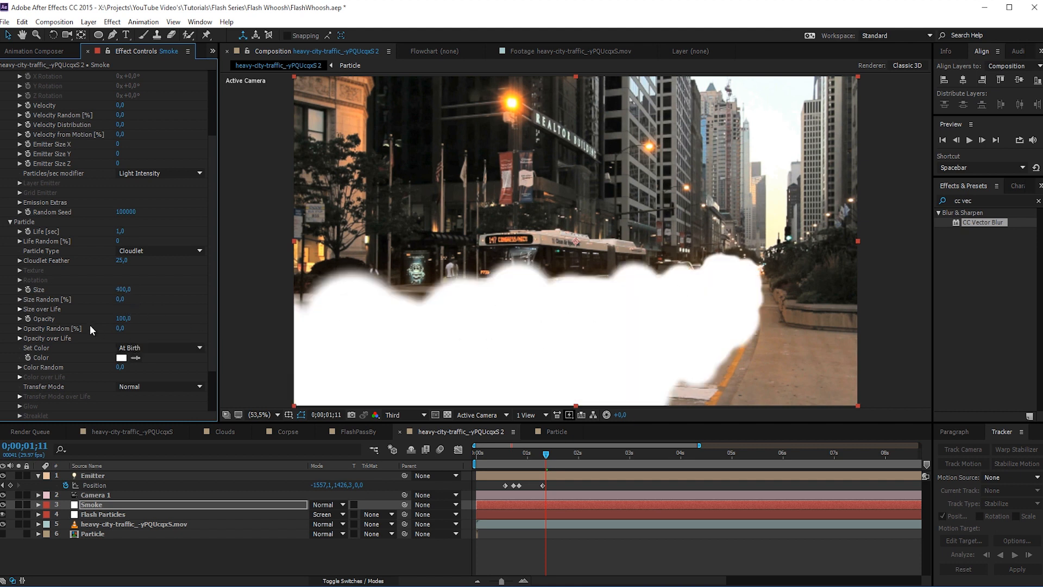
- Set the smoke particles' Opacity to 2 and Opacity Random to 10%
scroll(21, 324, "down", 3)
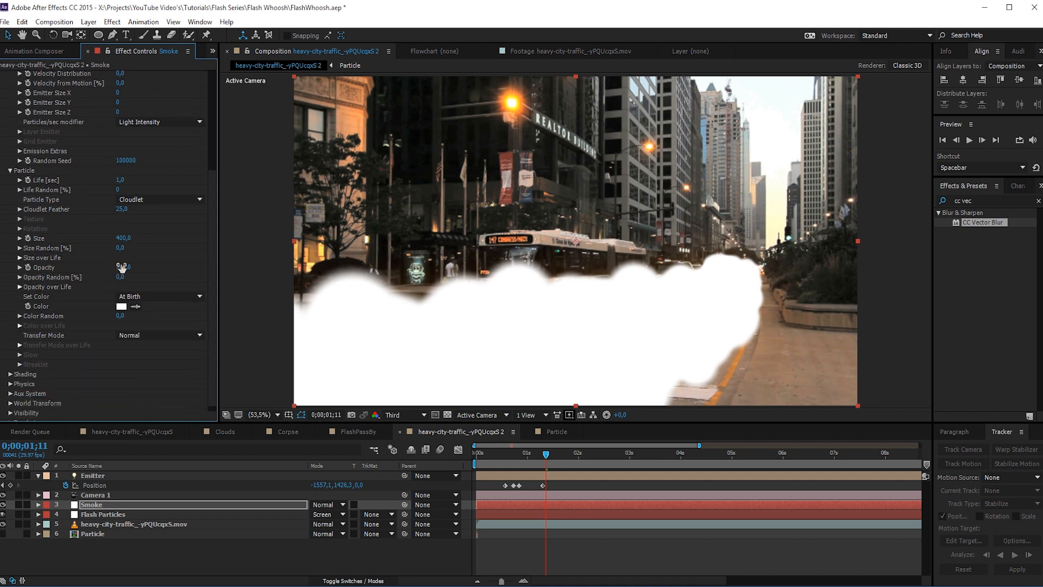
left_click(121, 267)
key("Return")
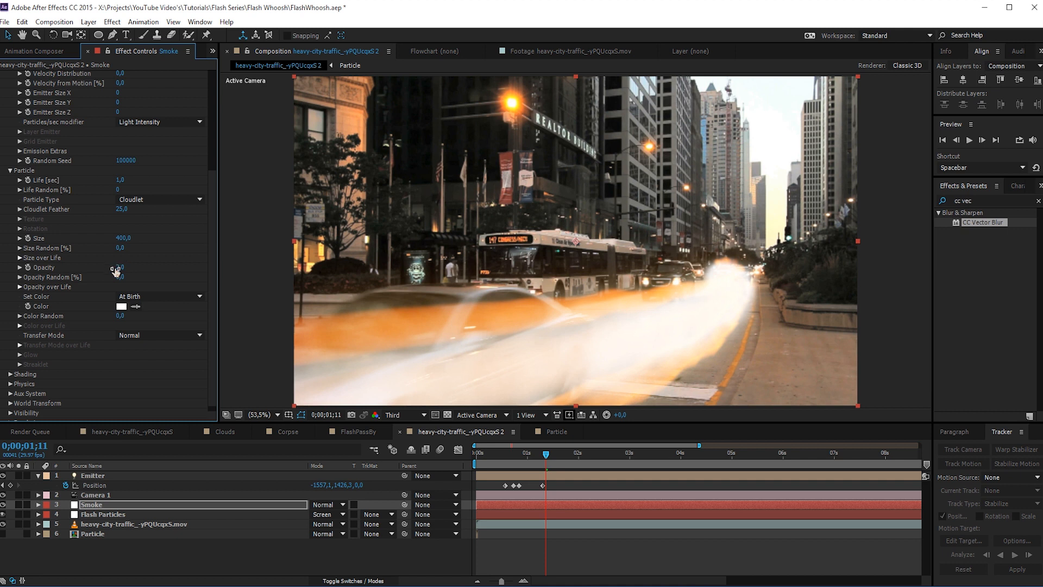
left_click_drag(121, 276, 116, 280)
- Set the smoke particle Color to a muted tan (C2A791) and the particle Transfer Mode to Screen
left_click(122, 306)
left_click_drag(213, 338, 212, 330)
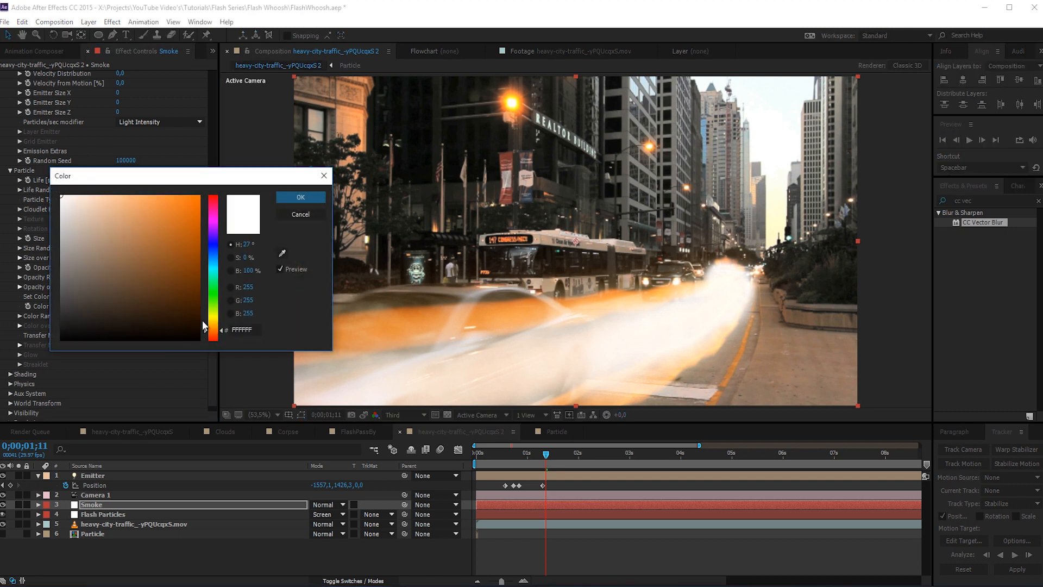
left_click(144, 234)
mouse_move(144, 234)
left_mouse_down()
mouse_move(94, 211)
mouse_move(96, 228)
left_mouse_up()
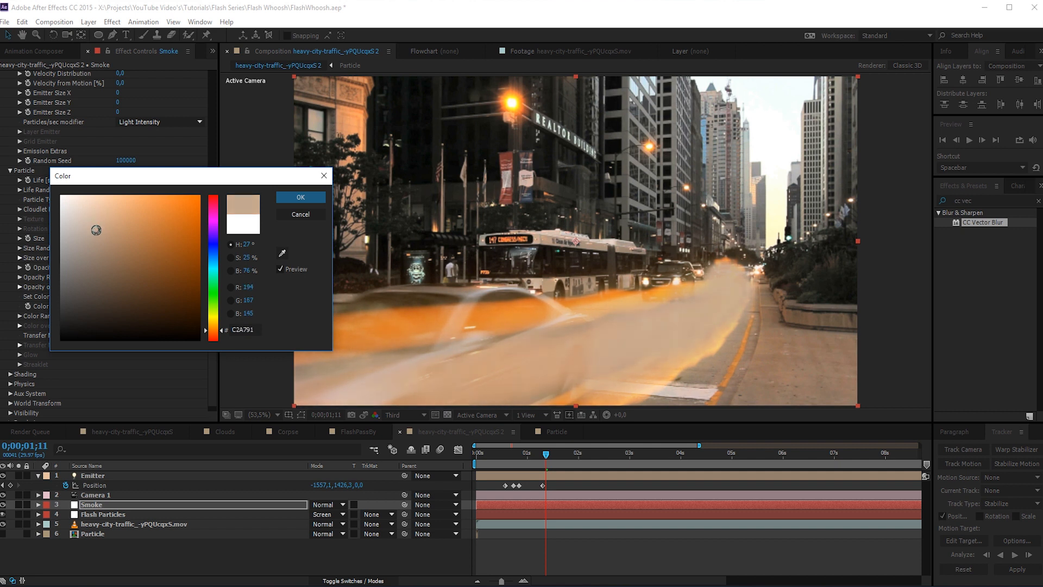
key("Return")
left_click(133, 335)
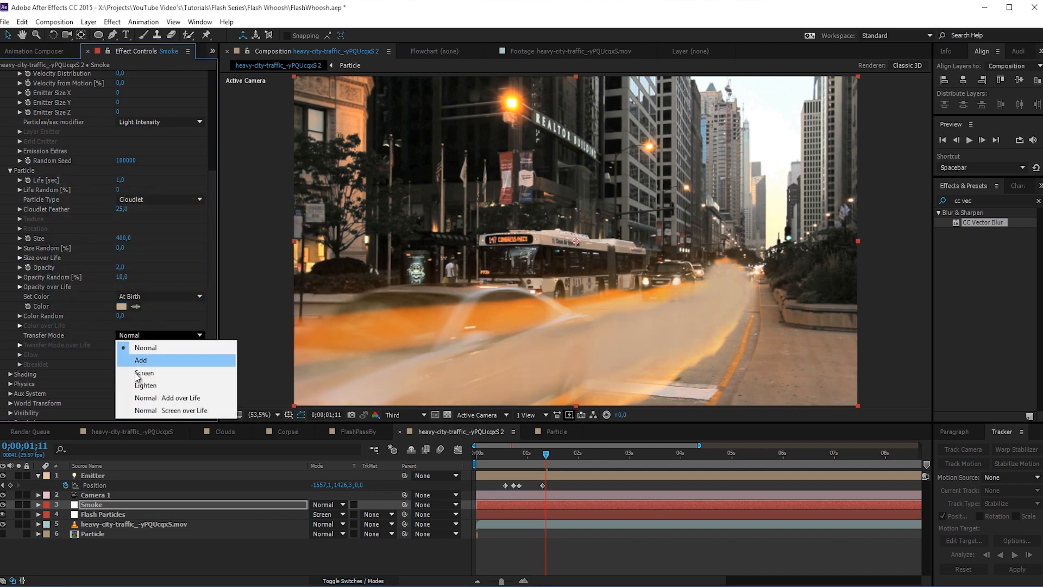
left_click(135, 372)
- Set the Smoke layer's blending mode to Screen and move the layer below Flash Particles
left_click(318, 504)
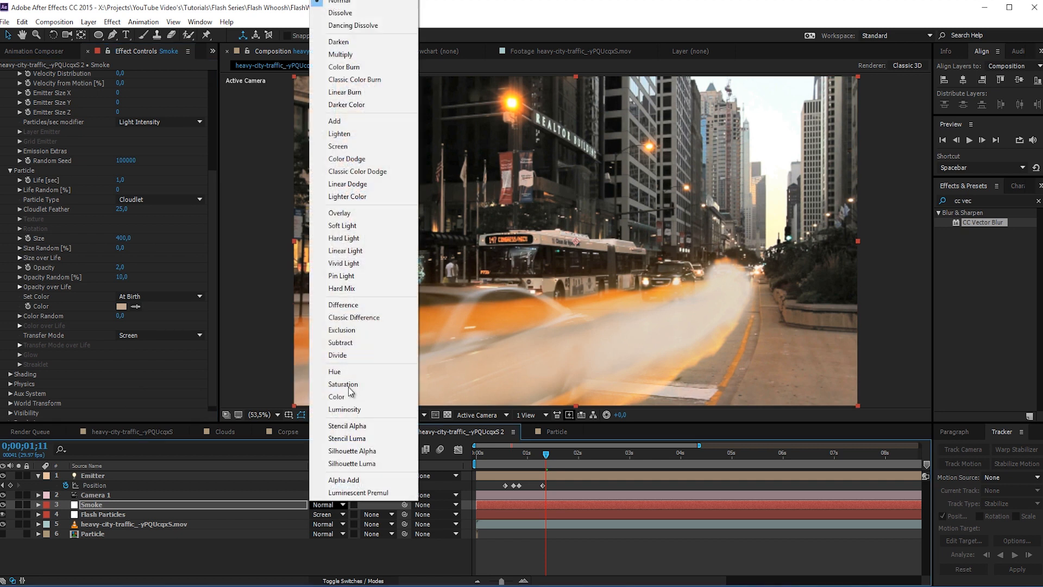
left_click(348, 150)
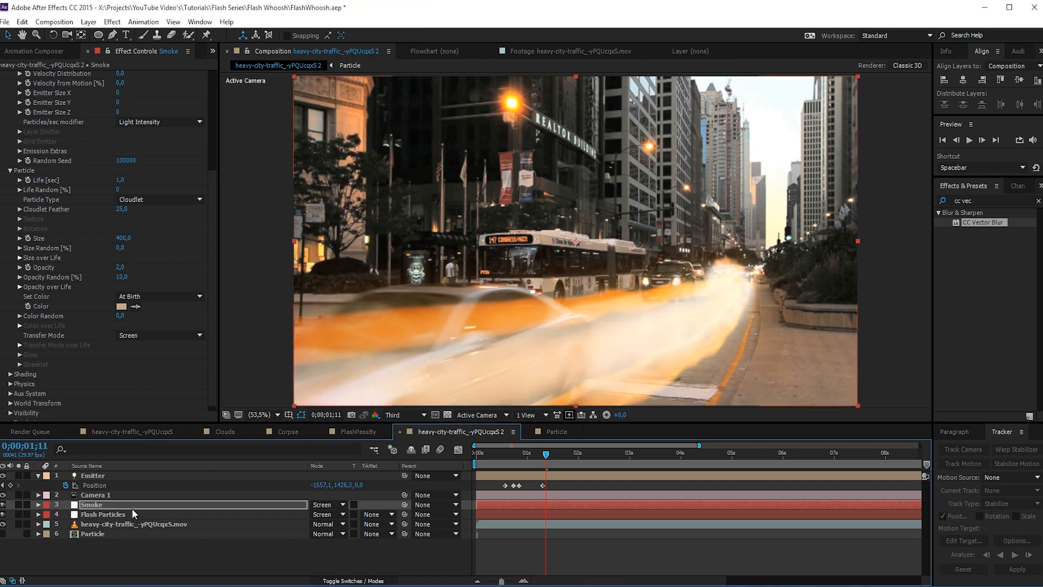
left_click_drag(131, 507, 123, 519)
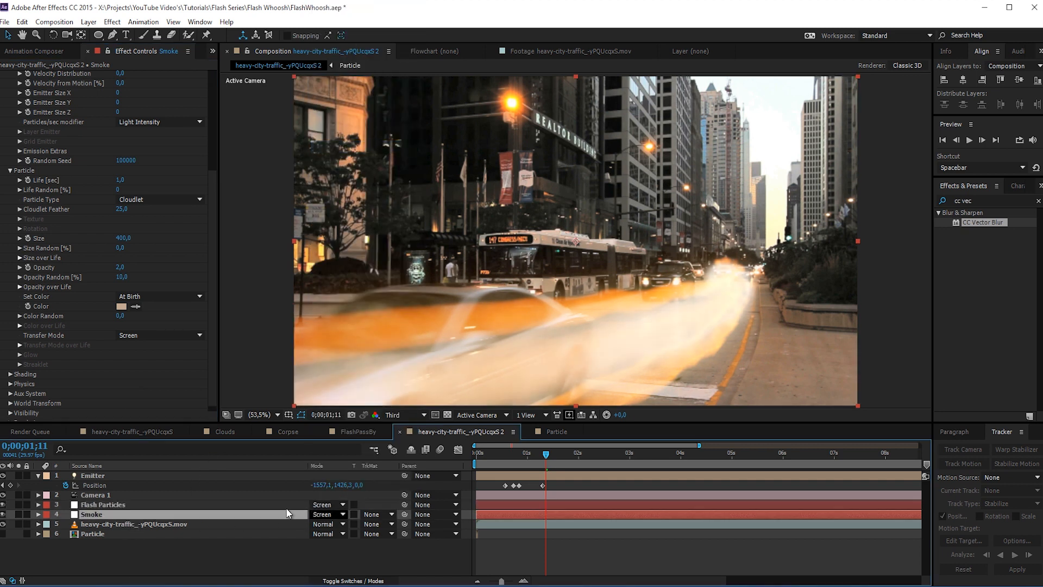
- Lower the smoke particles' Opacity to 0,5, trying a value of 1 first
left_click(121, 267)
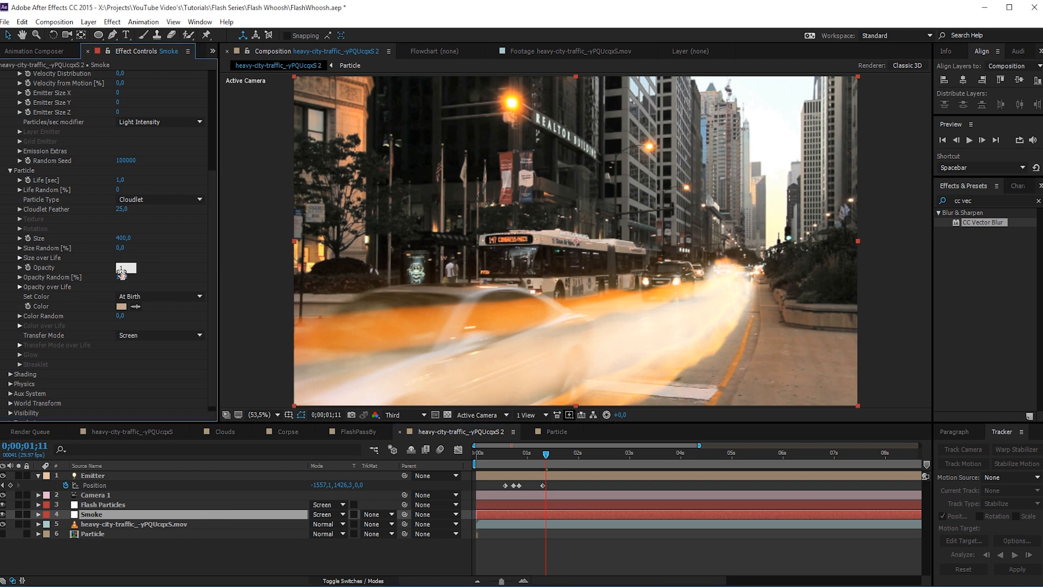
type("1")
key("Return")
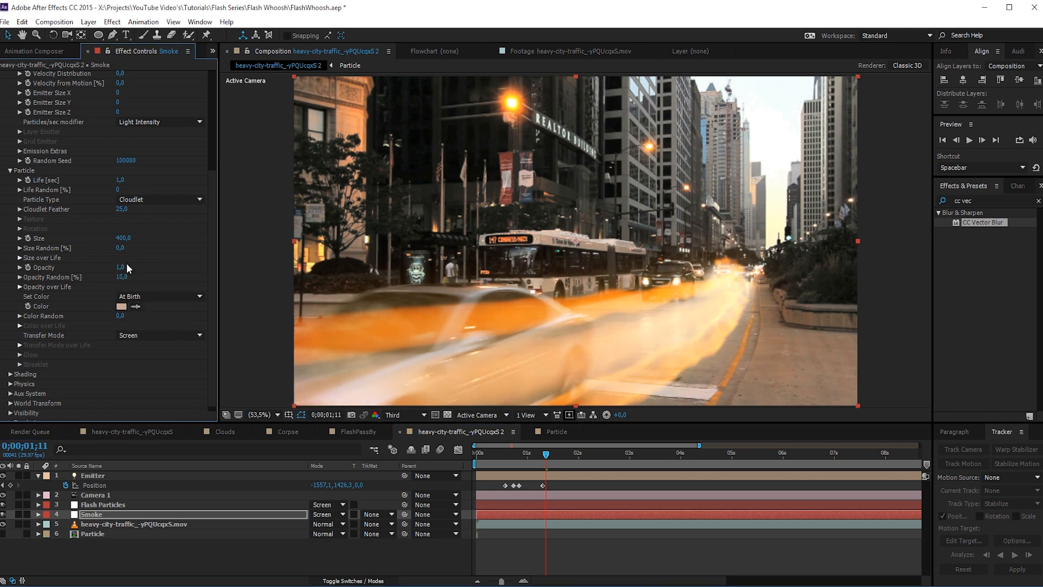
left_click(119, 267)
key("Return")
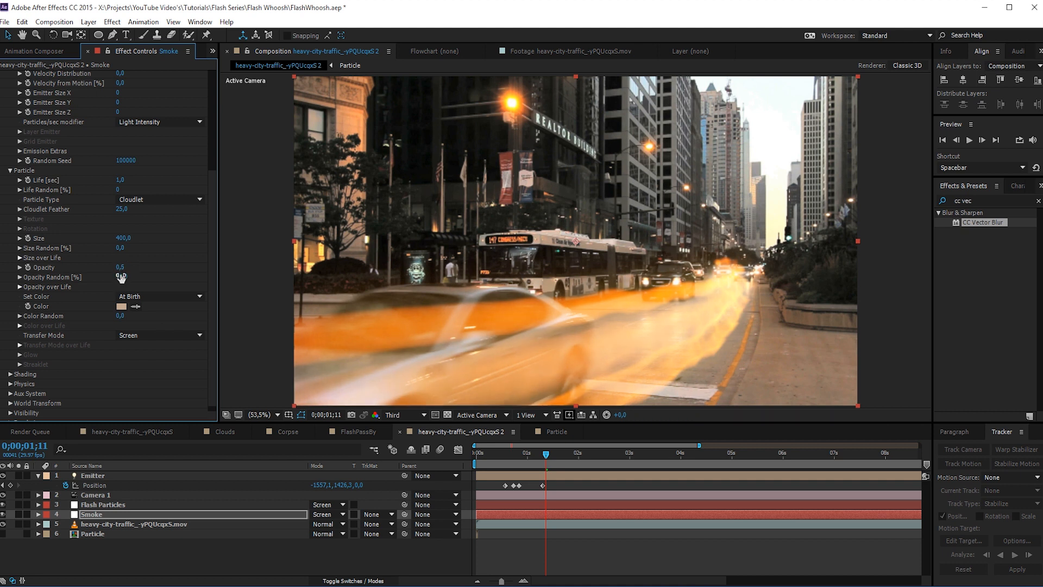
- Reduce the Smoke emitter's Particles/sec to 400
scroll(143, 104, "up", 5)
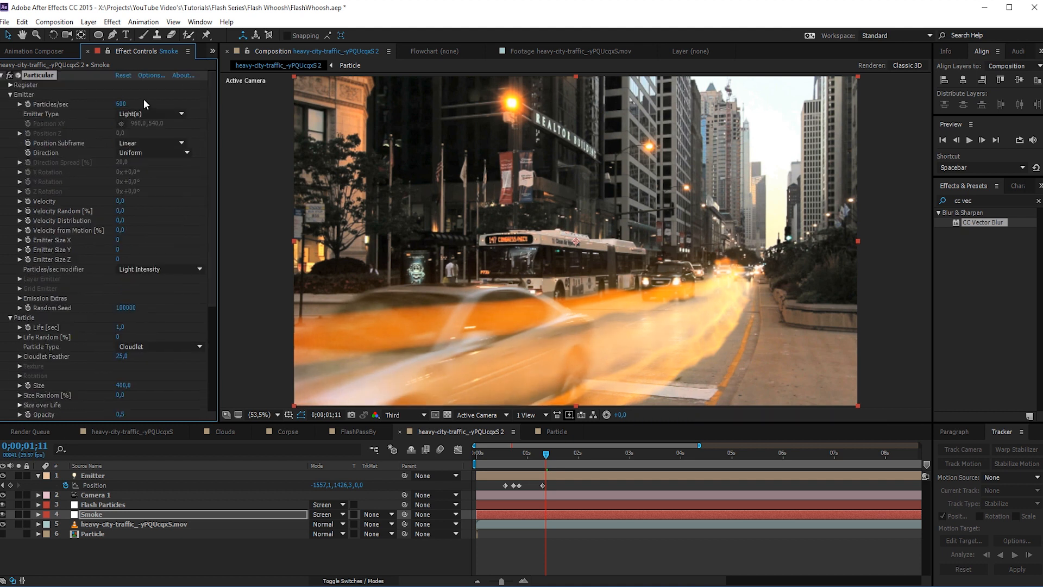
left_click(120, 103)
type("400")
key("Return")
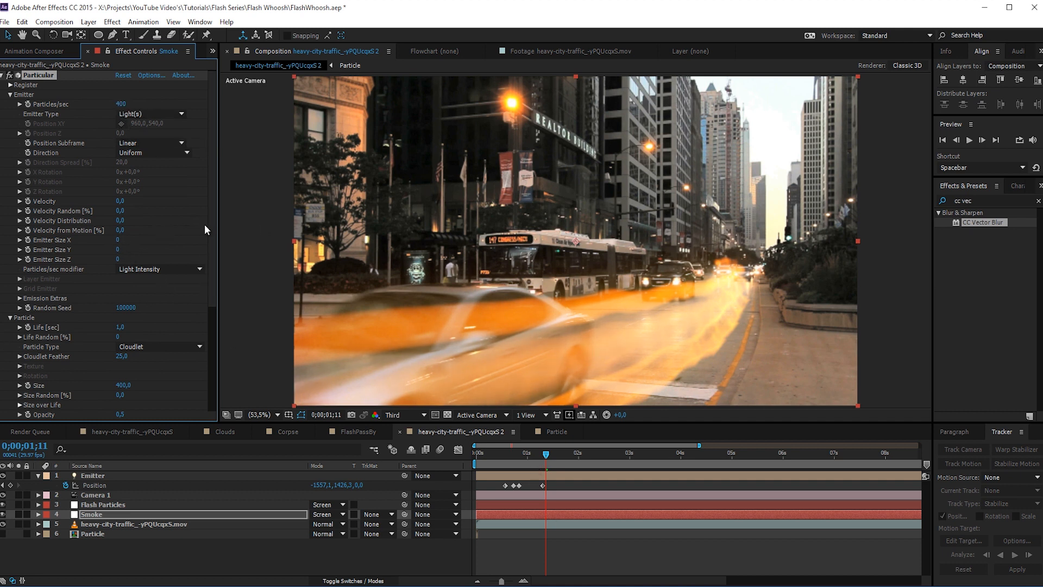
- Try an Emitter Size of 50 for X, Y and Z on the Smoke layer
left_click(119, 239)
type("50")
key("Return")
left_click(119, 250)
type("50")
key("Return")
type("50")
key("Return")
- Solo the Smoke layer and set its Emitter Size X, Y and Z to 150
left_click(19, 513)
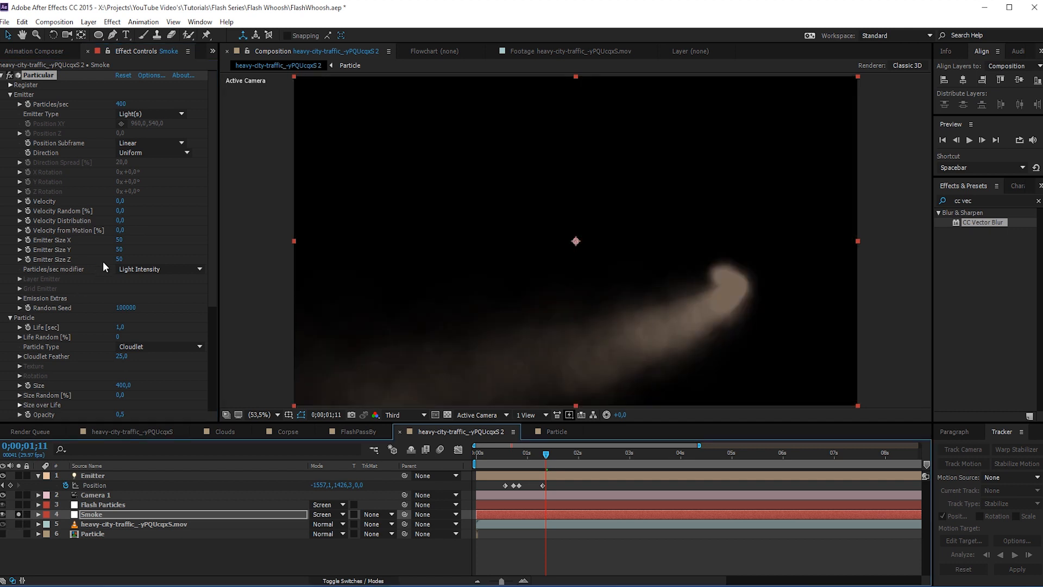
left_click(119, 240)
type("150")
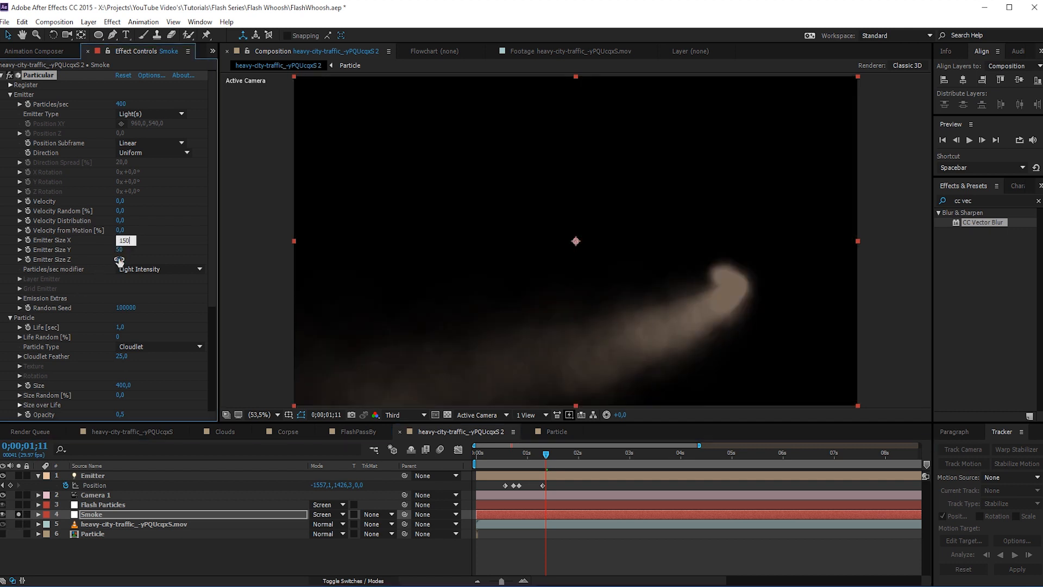
key("Tab")
type("150")
key("Tab")
type("105")
key("BackSpace")
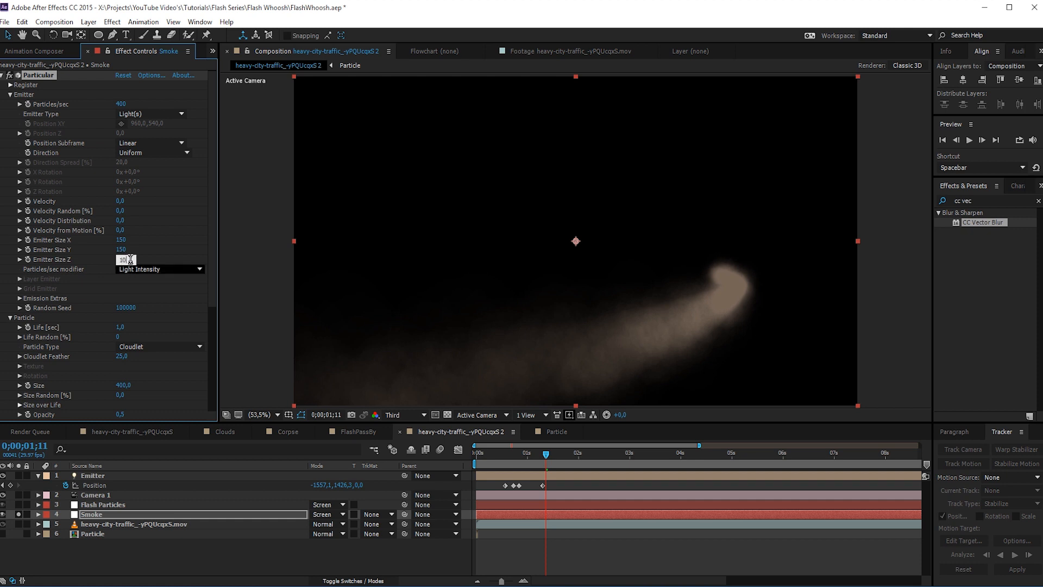
key("Return")
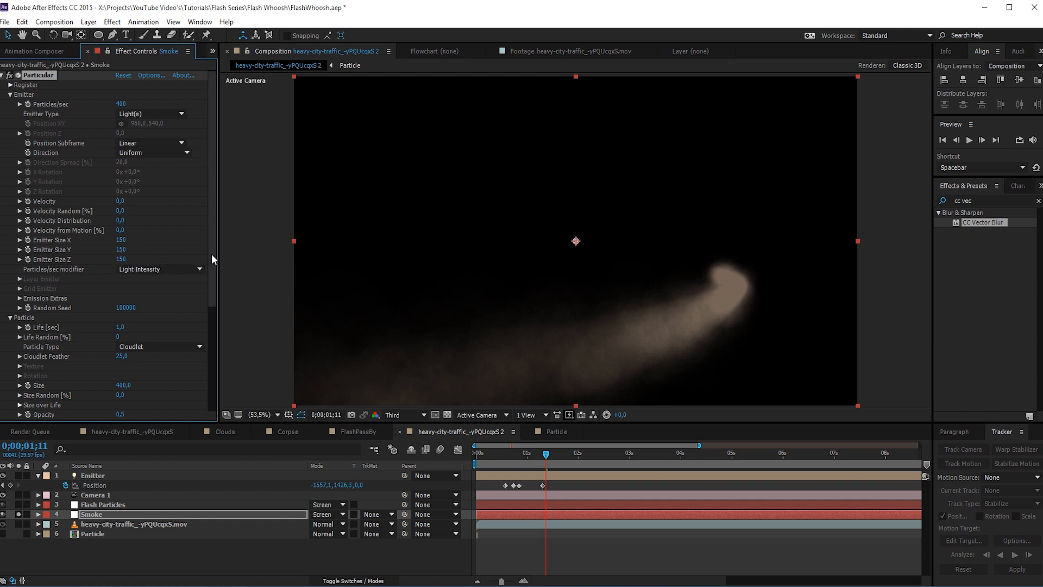
- Set the Affect Position of the Smoke layer's Air turbulence field to 1000, trying 500 first
left_click_drag(211, 253, 206, 369)
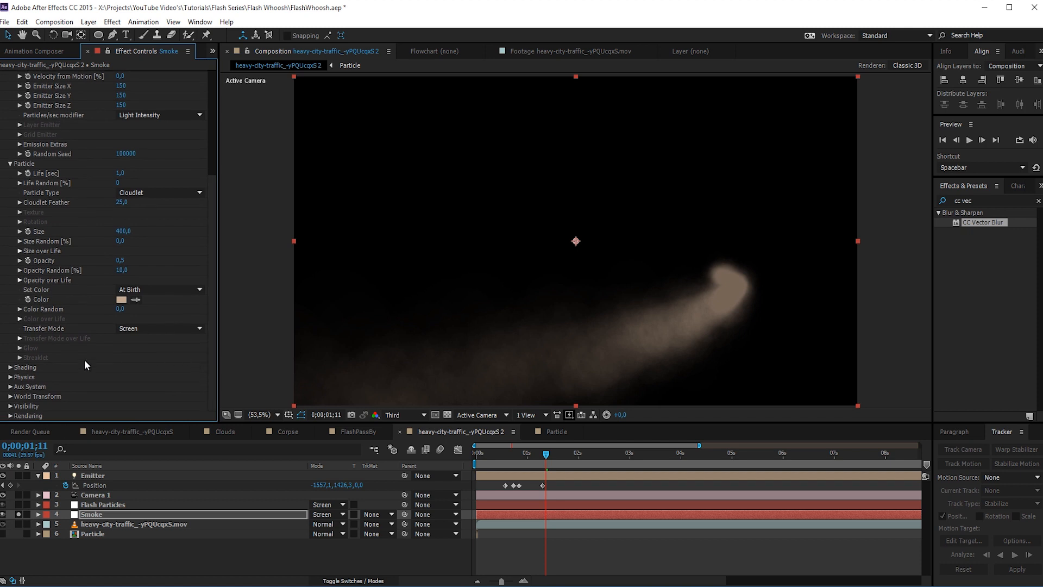
left_click(11, 377)
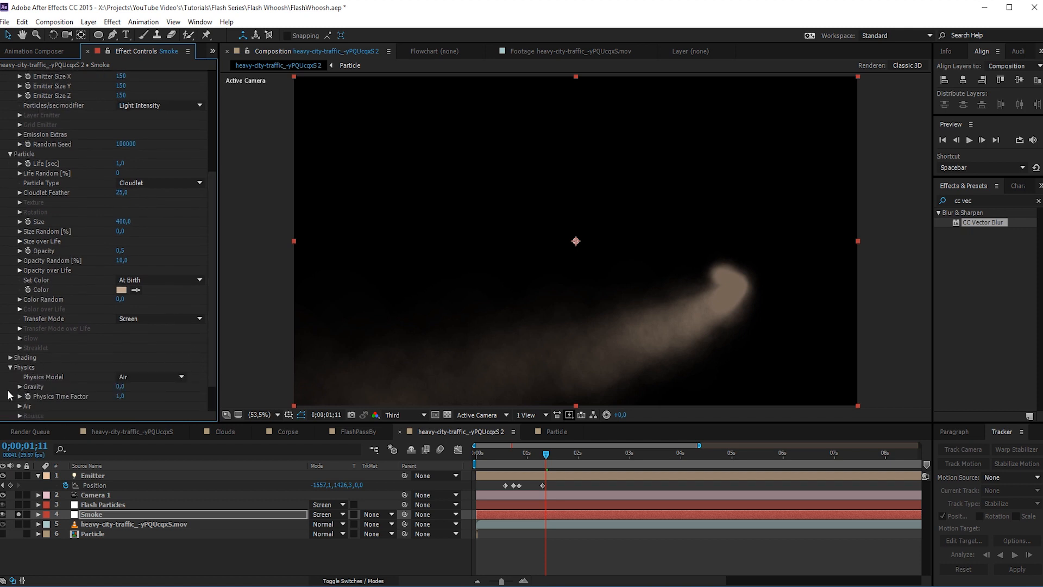
left_click(20, 406)
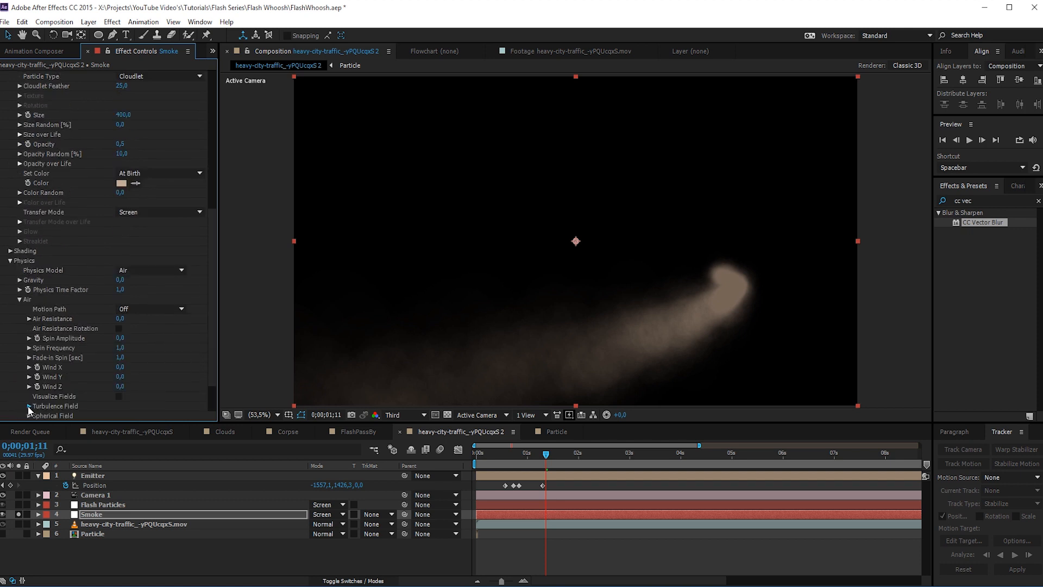
left_click(28, 406)
left_click(121, 299)
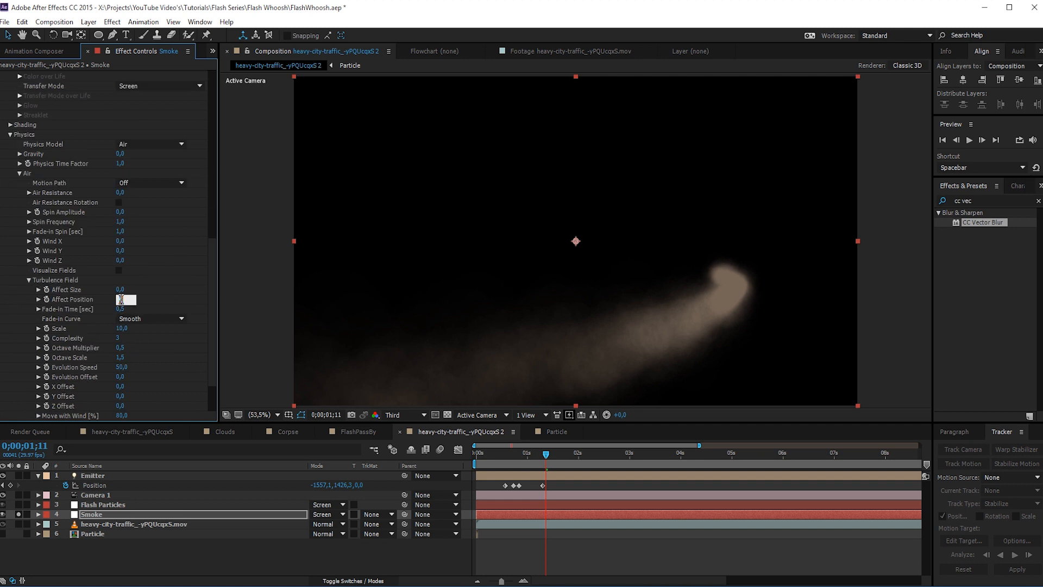
type("500")
key("Return")
left_click(518, 462)
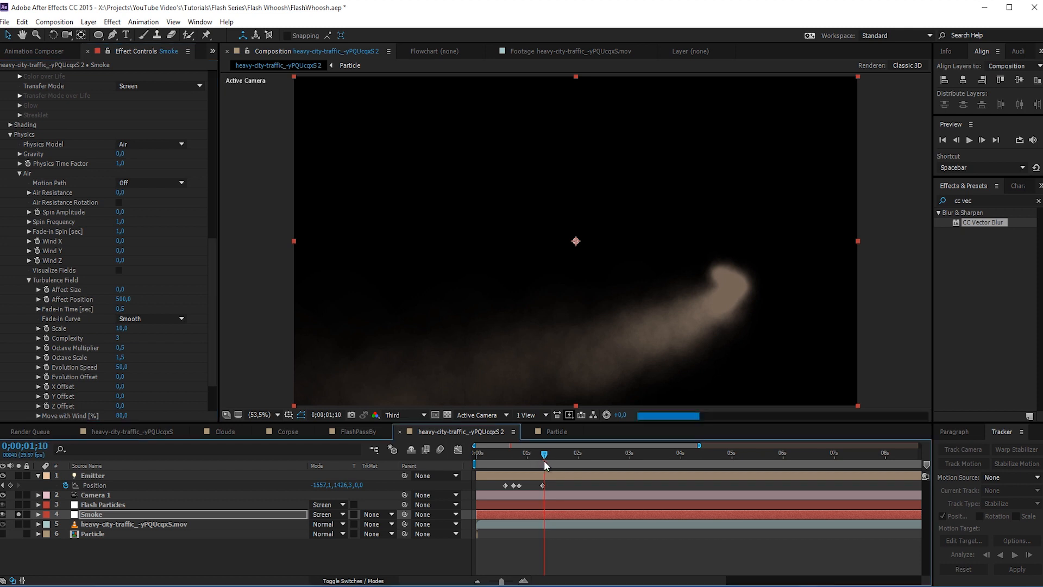
left_click_drag(518, 462, 577, 460)
left_click(123, 297)
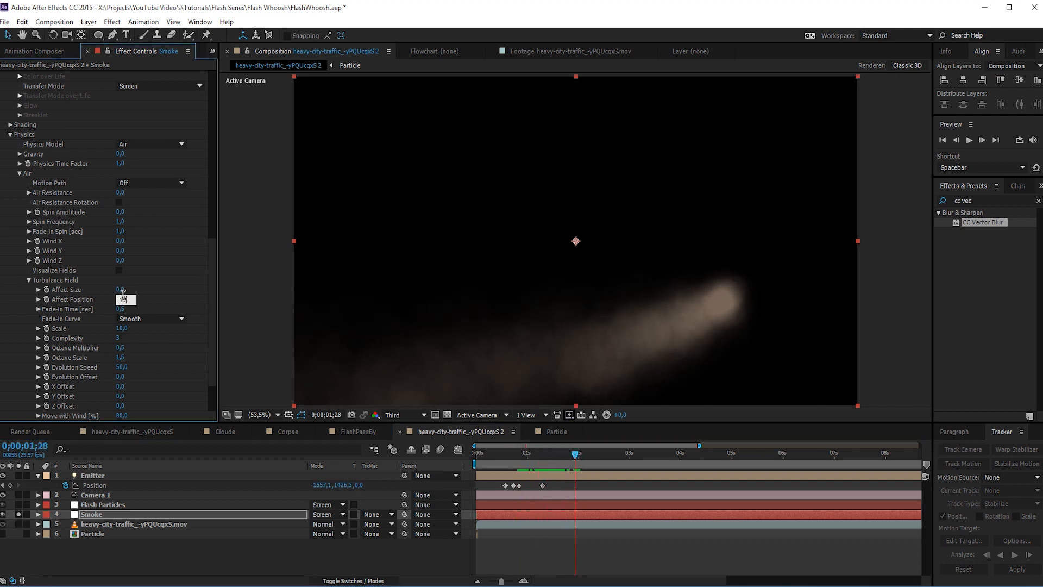
type("1000")
key("Return")
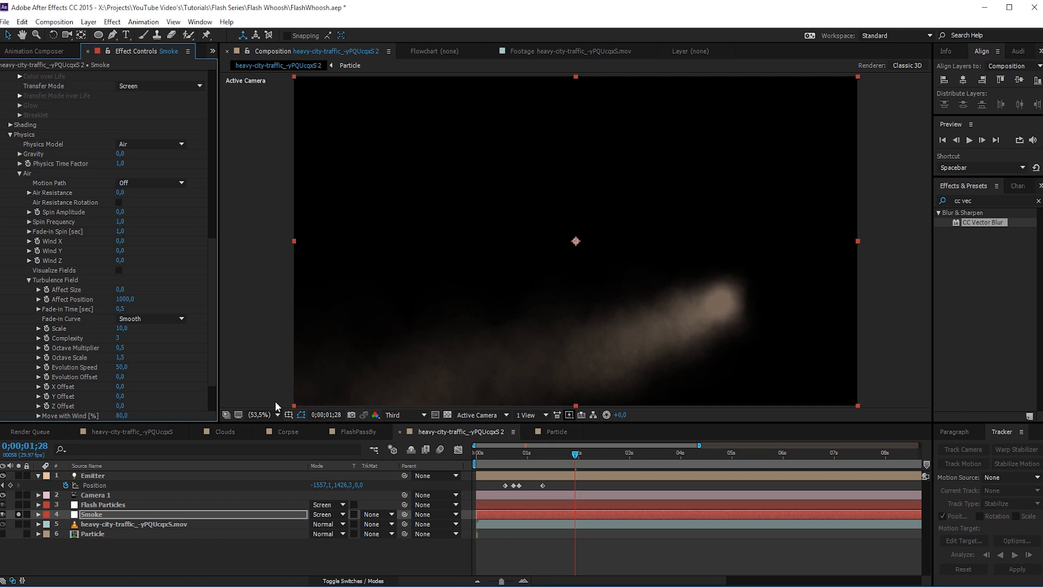
- Set the Smoke layer's Wind Y to -500 and scrub through the smoke's motion
left_click(120, 250)
type("300")
key("Return")
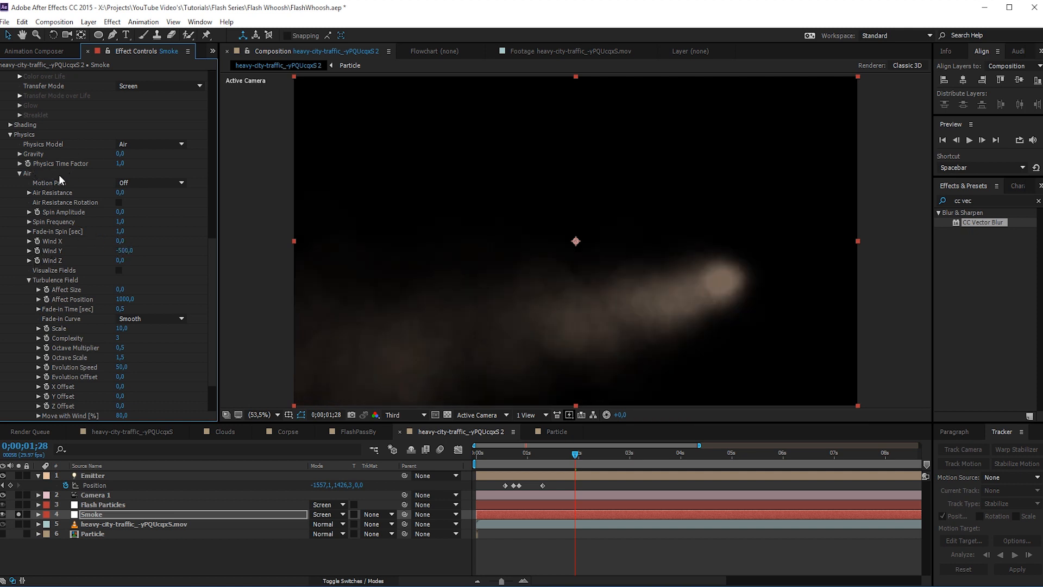
left_click_drag(542, 456, 568, 471)
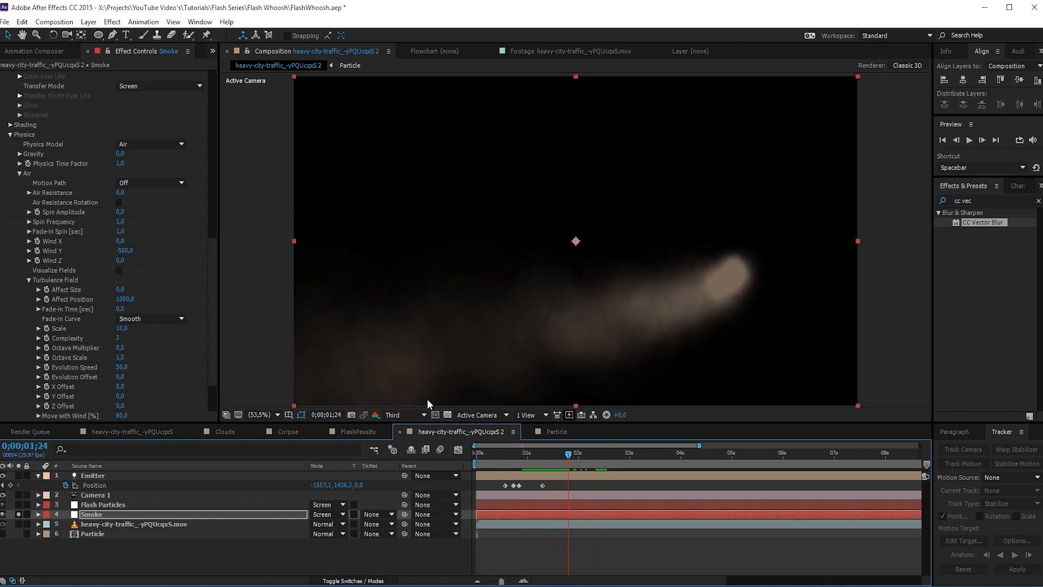
- Apply the linear fade-out preset to the Smoke layer's Opacity over Life curve and scrub to check the fade
left_click_drag(215, 301, 262, 177)
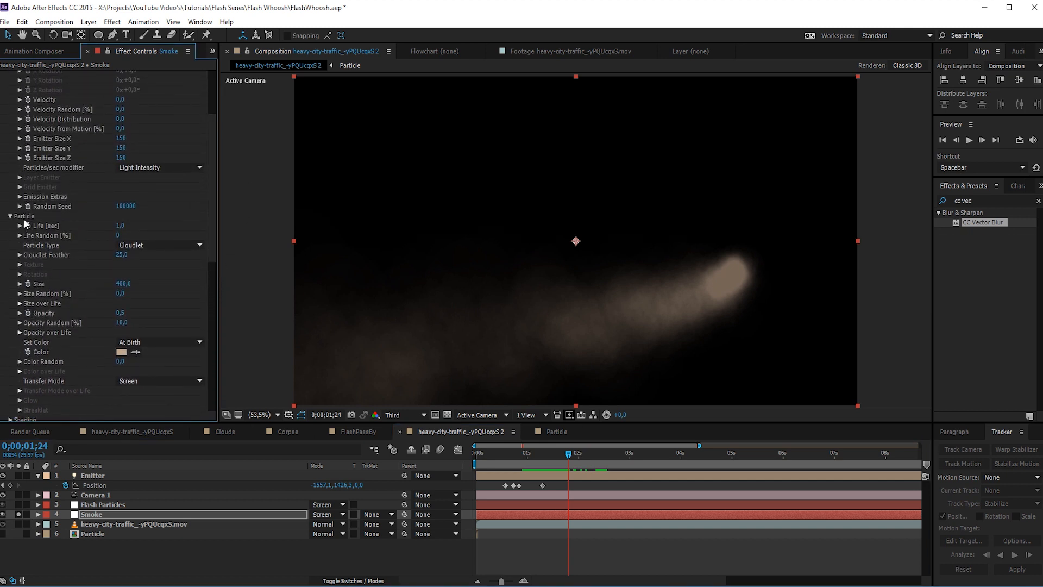
left_click(20, 332)
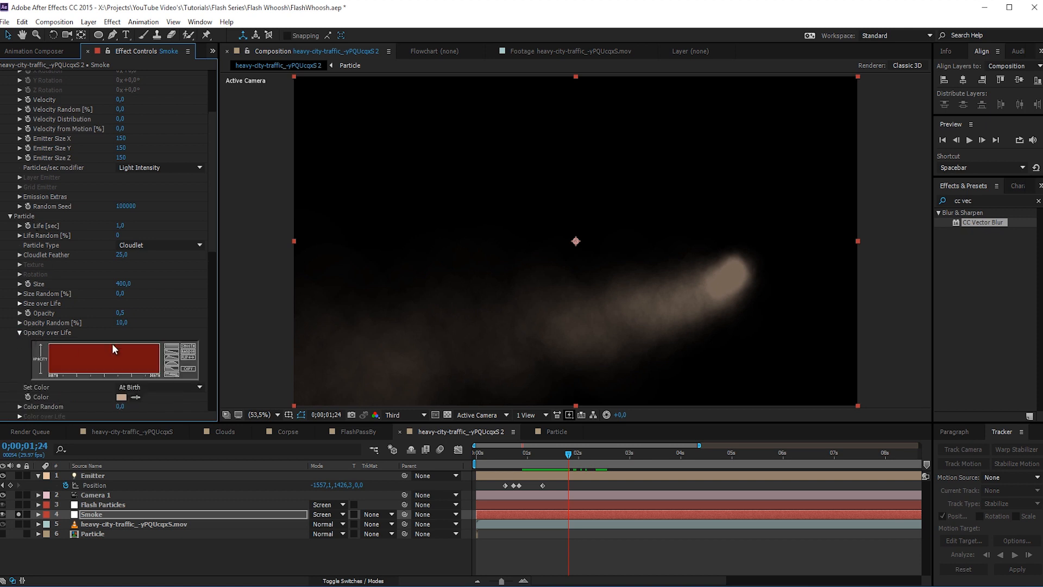
left_click(170, 355)
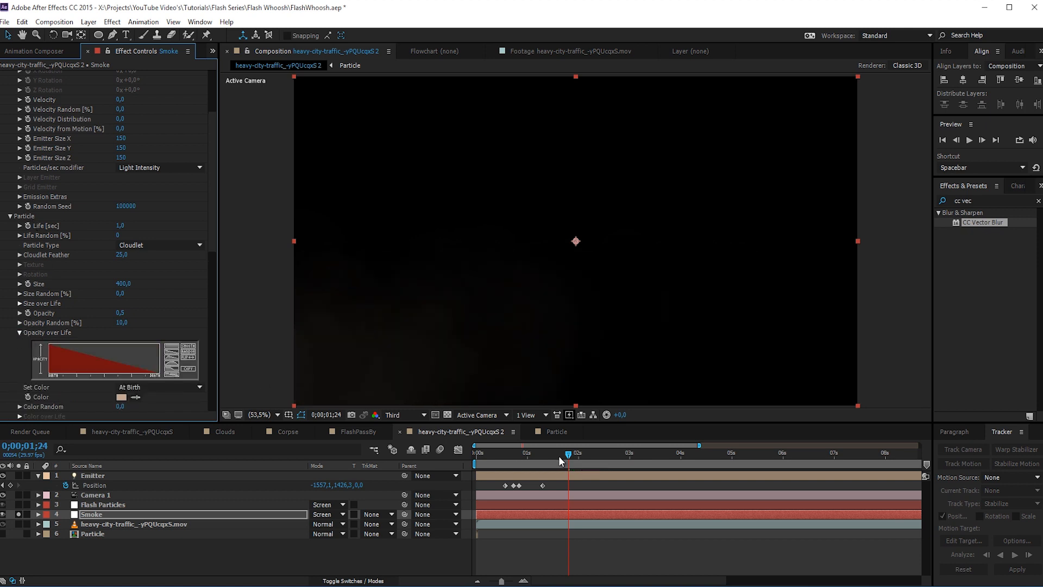
mouse_move(559, 455)
left_mouse_down()
mouse_move(535, 458)
mouse_move(572, 464)
mouse_move(550, 472)
mouse_move(559, 473)
left_mouse_up()
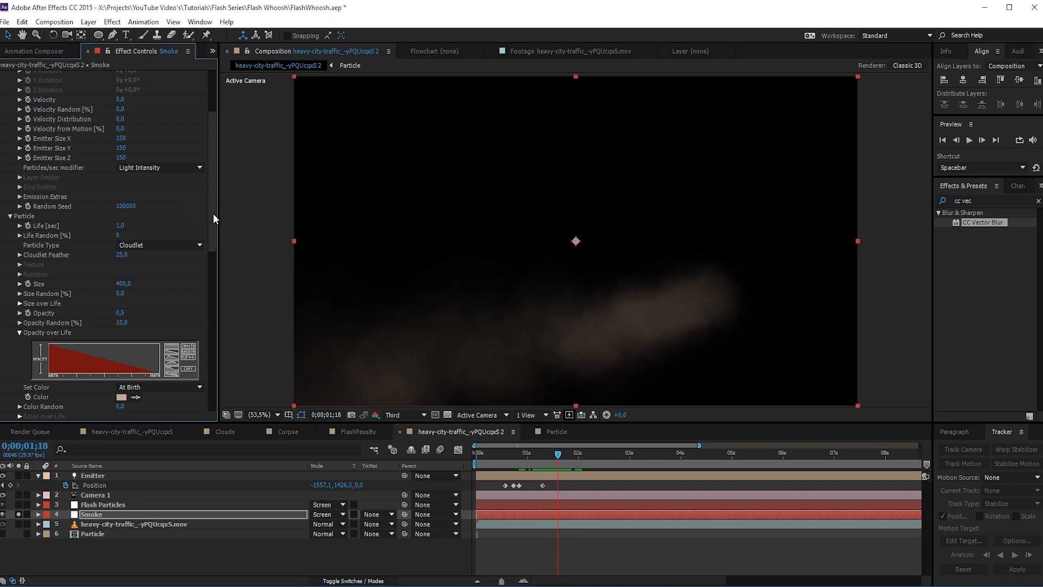
- Set the Smoke particles' Cloudlet Feather to 35
left_click_drag(213, 213, 212, 232)
left_click(124, 211)
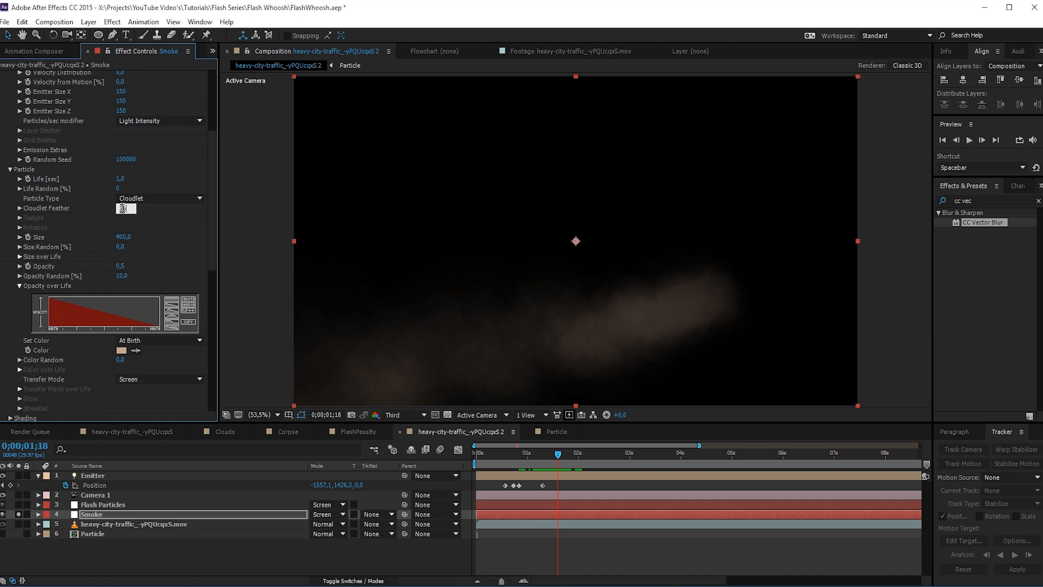
type("35")
key("Return")
- Unsolo the Smoke layer and preview the whoosh over the traffic footage
left_click(19, 514)
left_click(558, 554)
key("space")
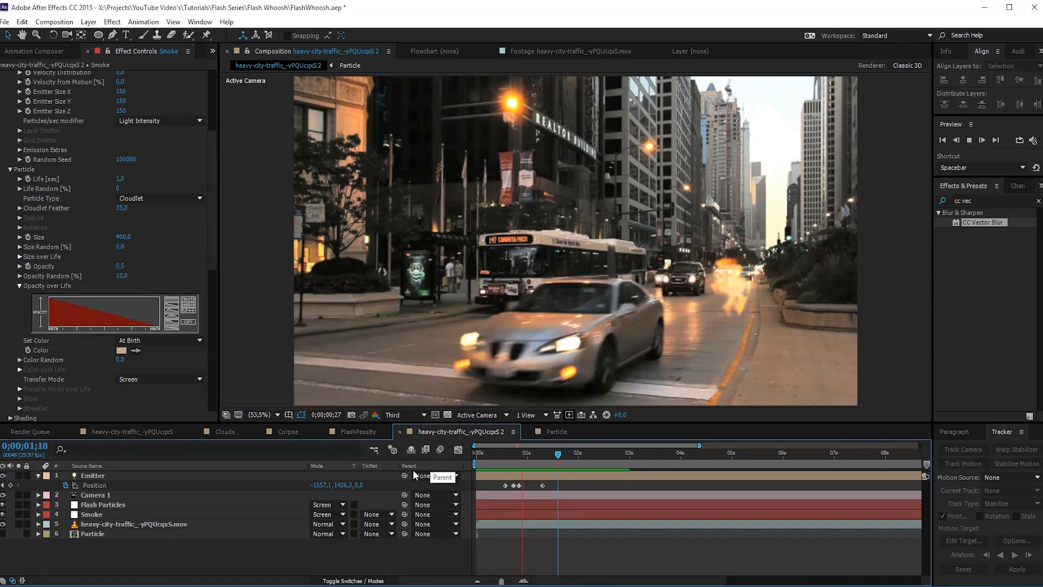
left_click_drag(529, 460, 545, 455)
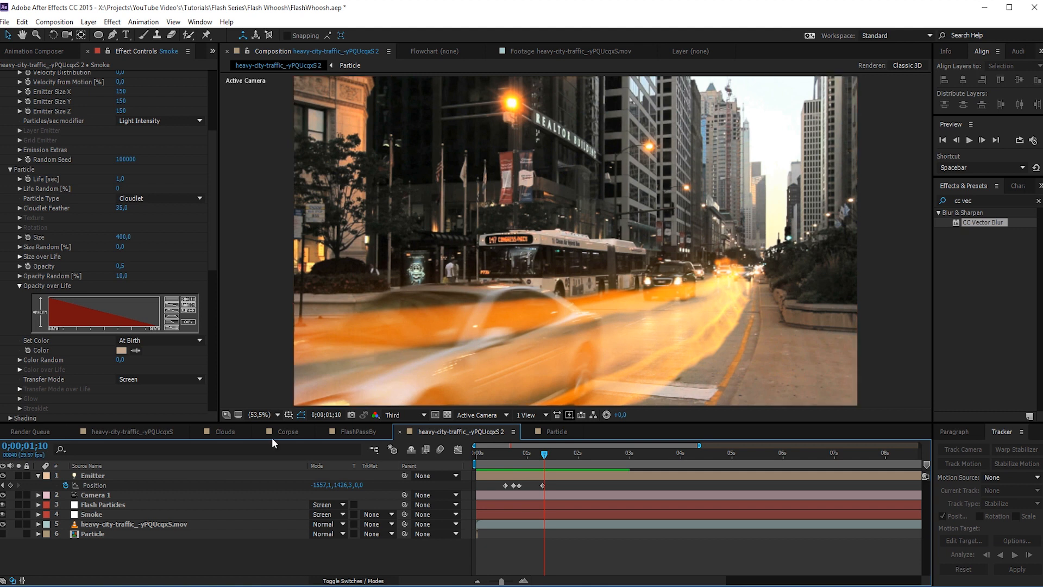
key("h")
left_click_drag(598, 355, 603, 328)
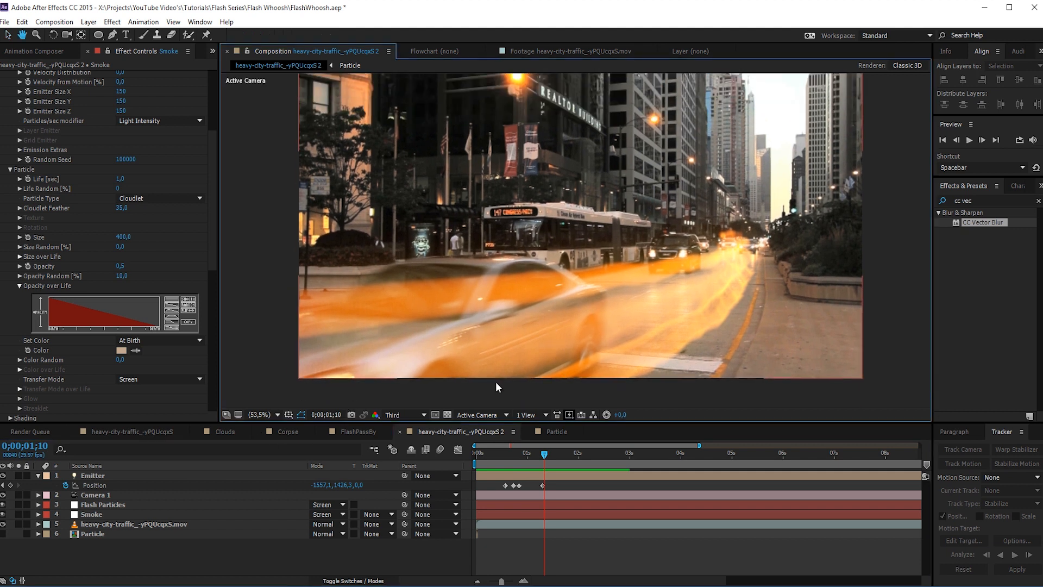
- Create a white 1920 × 1080 solid layer named Electric Particles
right_click(110, 565)
mouse_move(144, 456)
left_click(272, 483)
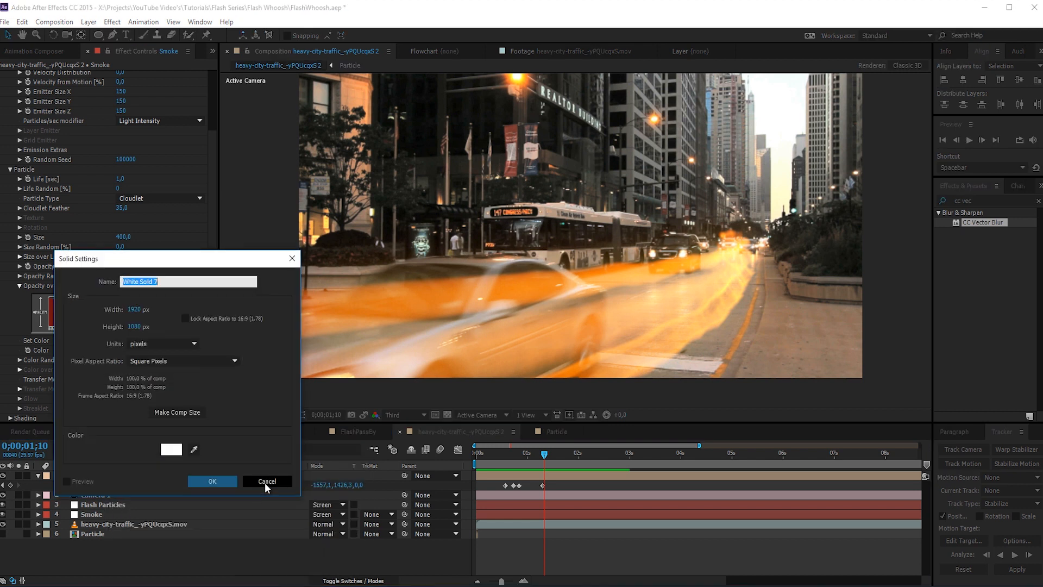
type("Electric Particles")
key("Return")
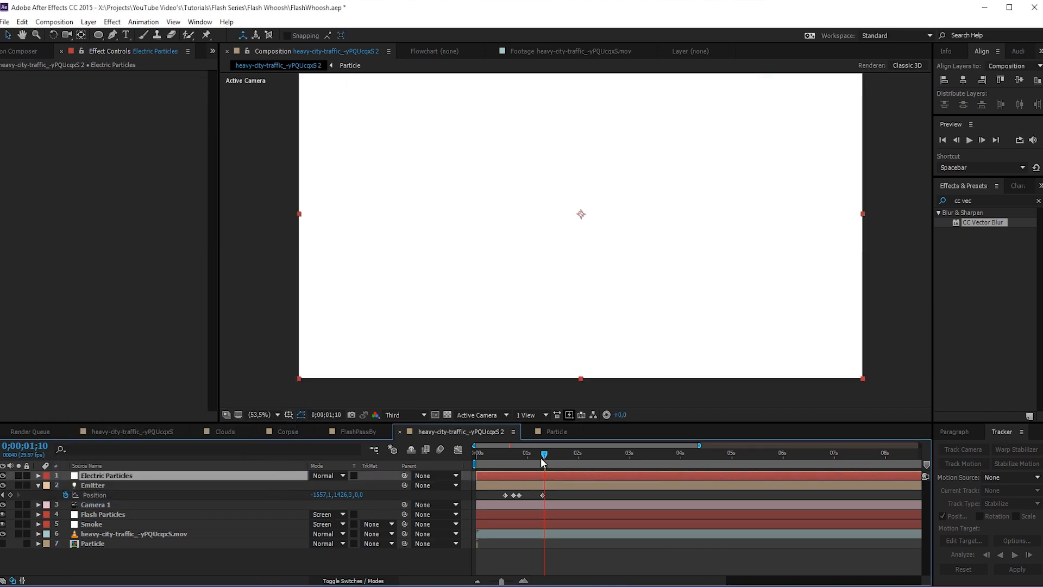
- Place the playhead at 0;00;01;08 and apply Trapcode Particular to the Electric Particles layer
left_click(3, 476)
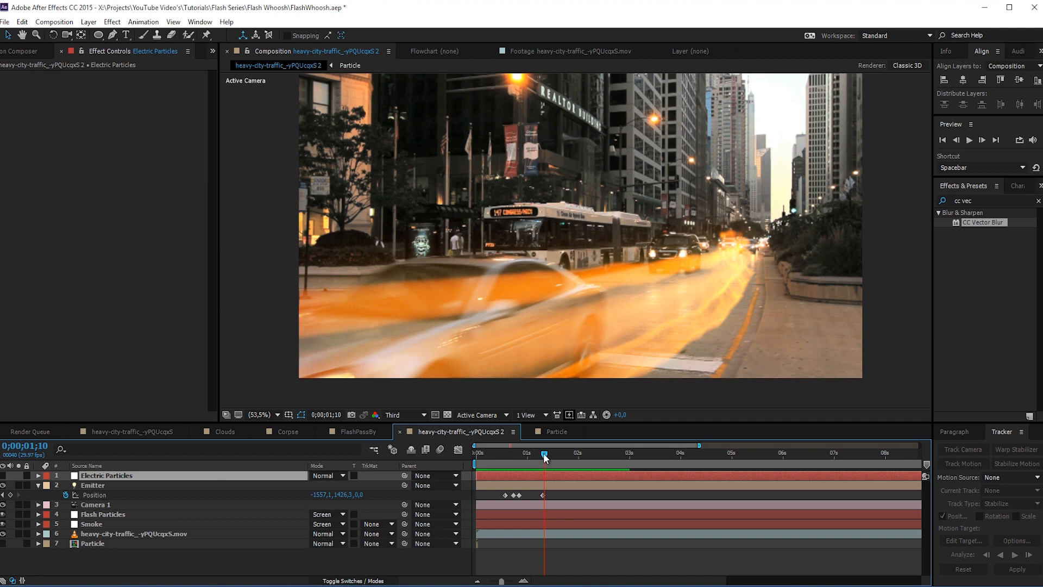
left_click_drag(544, 454, 542, 459)
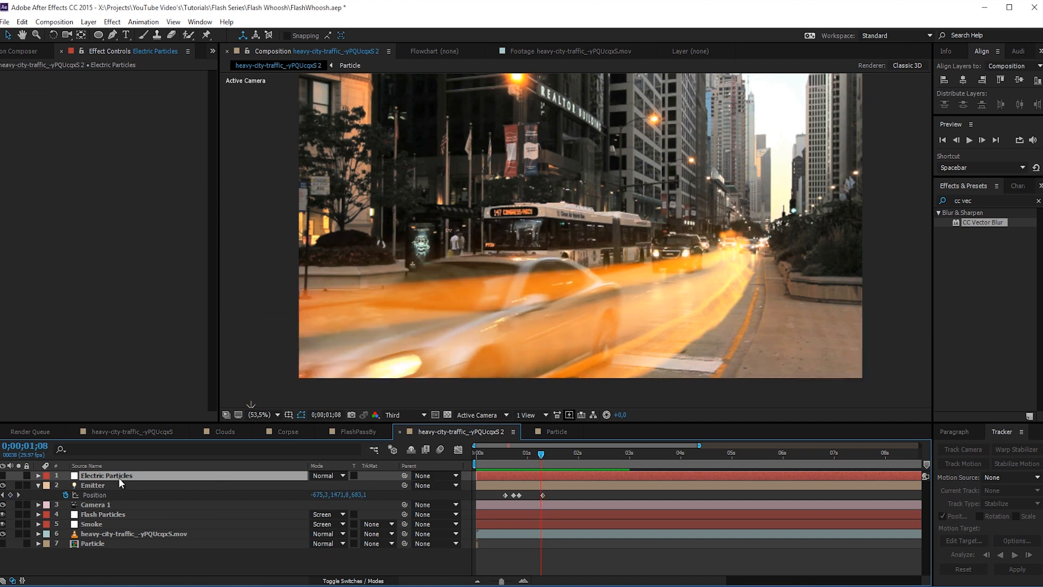
left_click(4, 476)
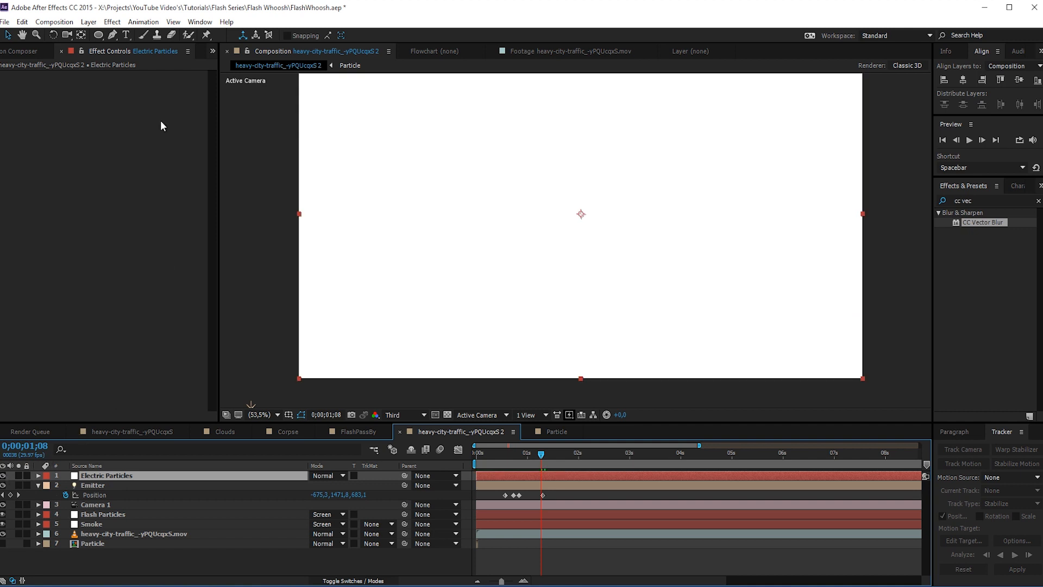
left_click(112, 21)
mouse_move(237, 348)
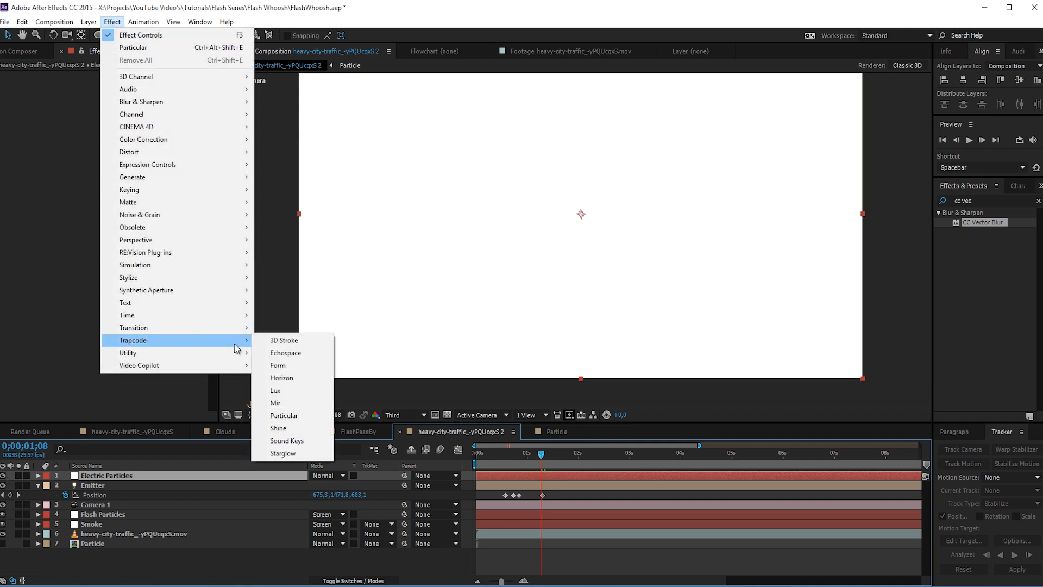
left_click(285, 416)
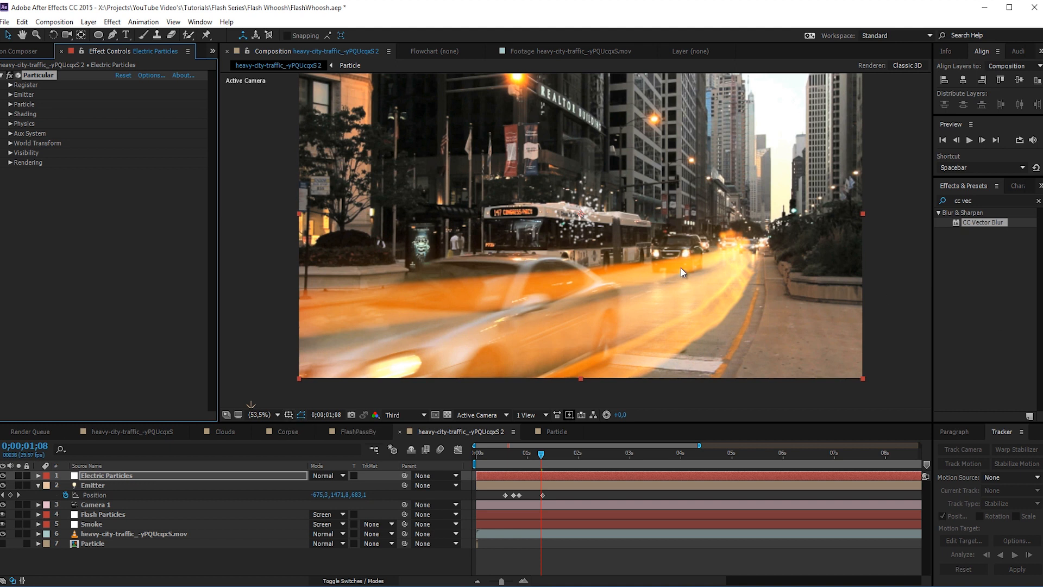
- Set the Electric Particles layer's Emitter Type to Light(s)
left_click(11, 94)
left_click(154, 114)
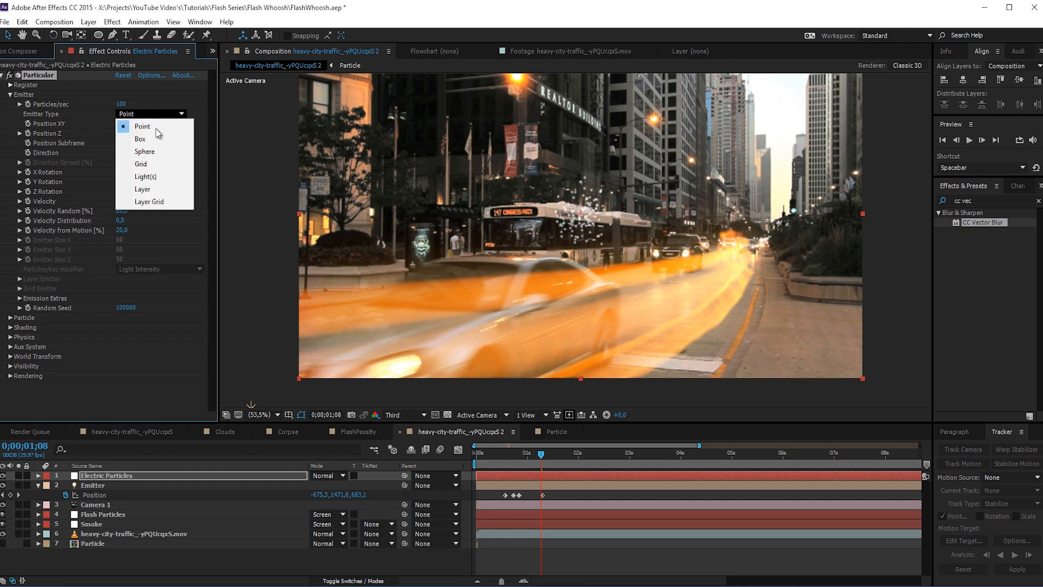
left_click(145, 177)
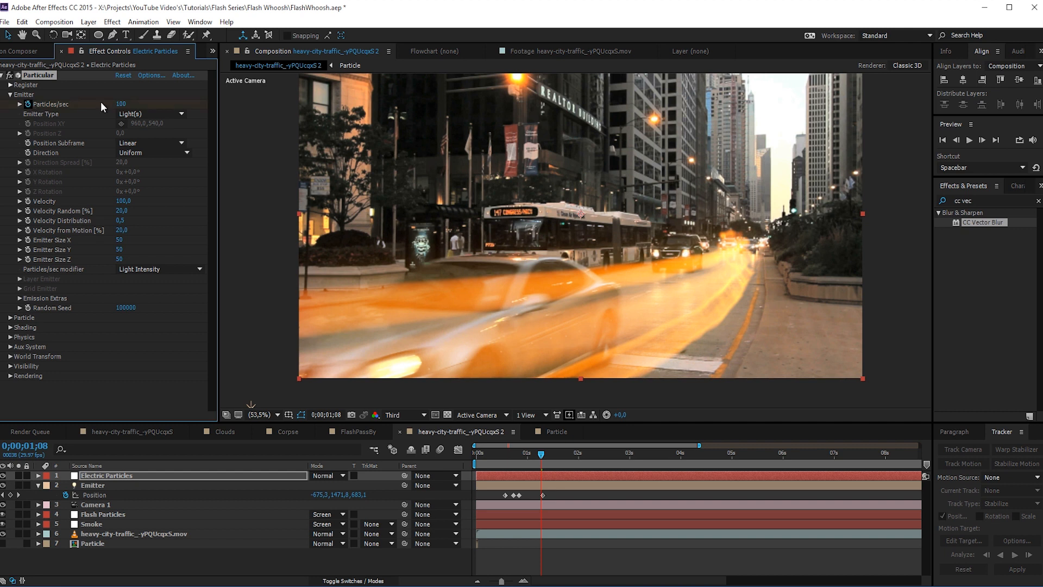
- Keyframe the Electric Particles layer's Particles/sec at 1000 at 0;00;01;08 and at 0 one frame earlier
left_click(121, 103)
type("0")
key("Return")
left_click(956, 140)
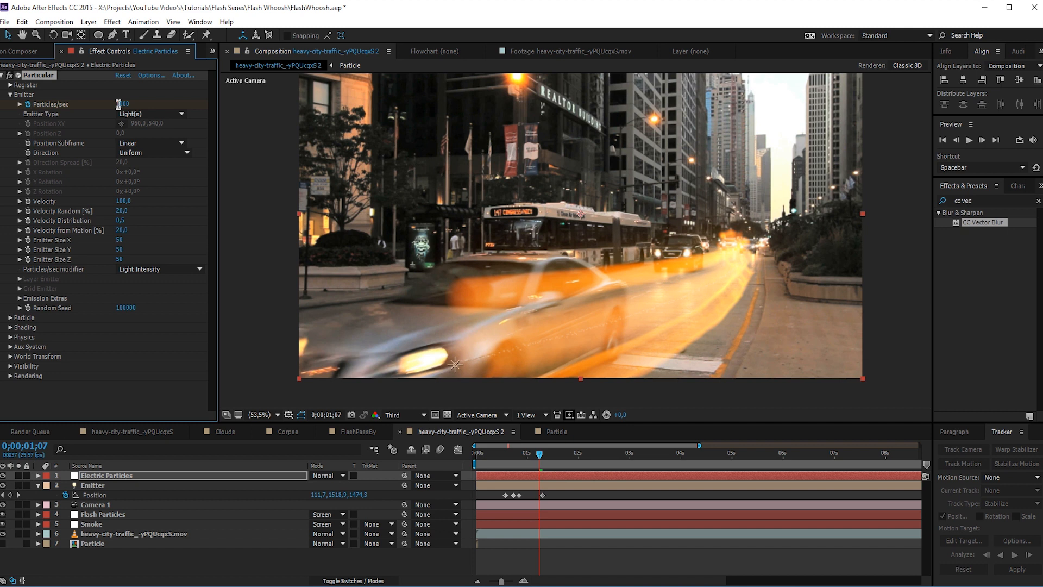
left_click(523, 580)
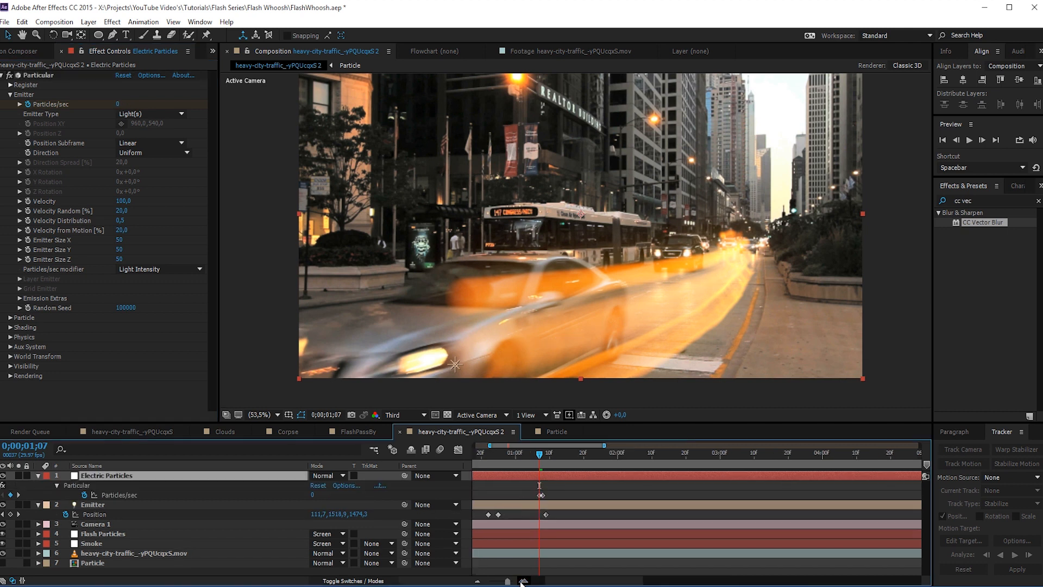
left_click(524, 580)
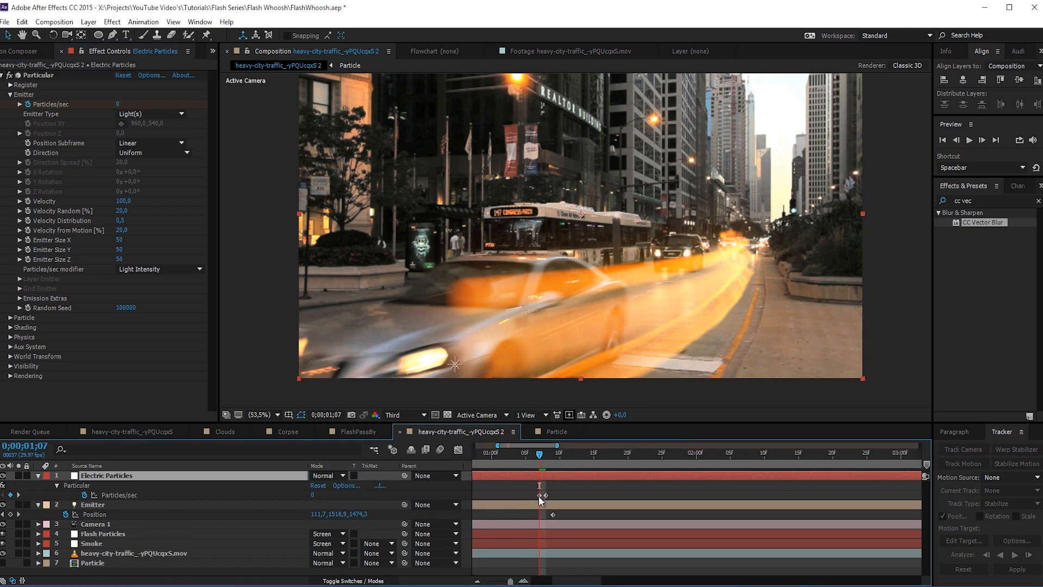
- Add a Particles/sec keyframe of 0 at 0;00;01;18 and return the playhead to 0;00;01;08
key("Page_Down")
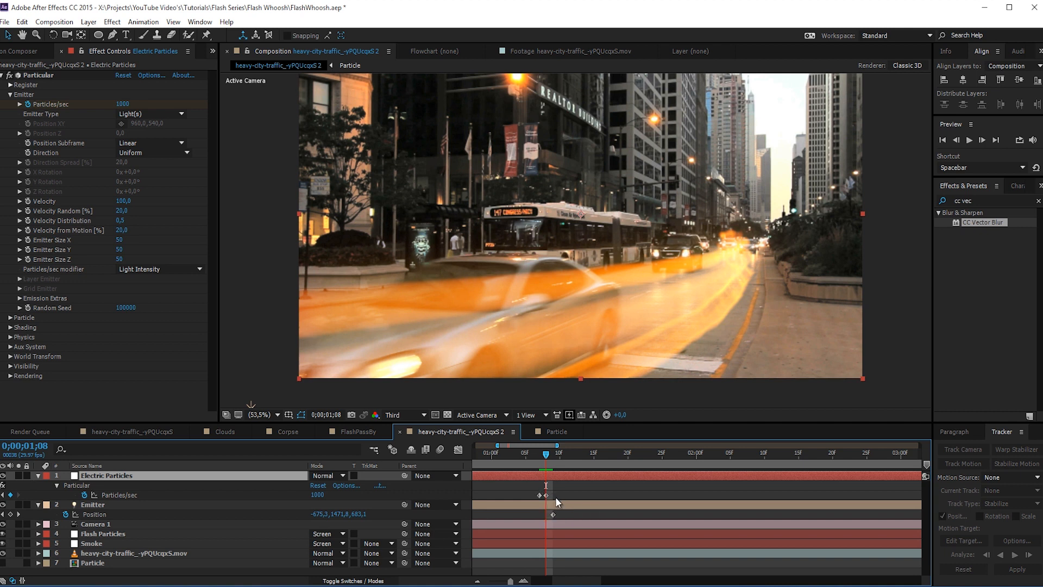
key("shift+Page_Down")
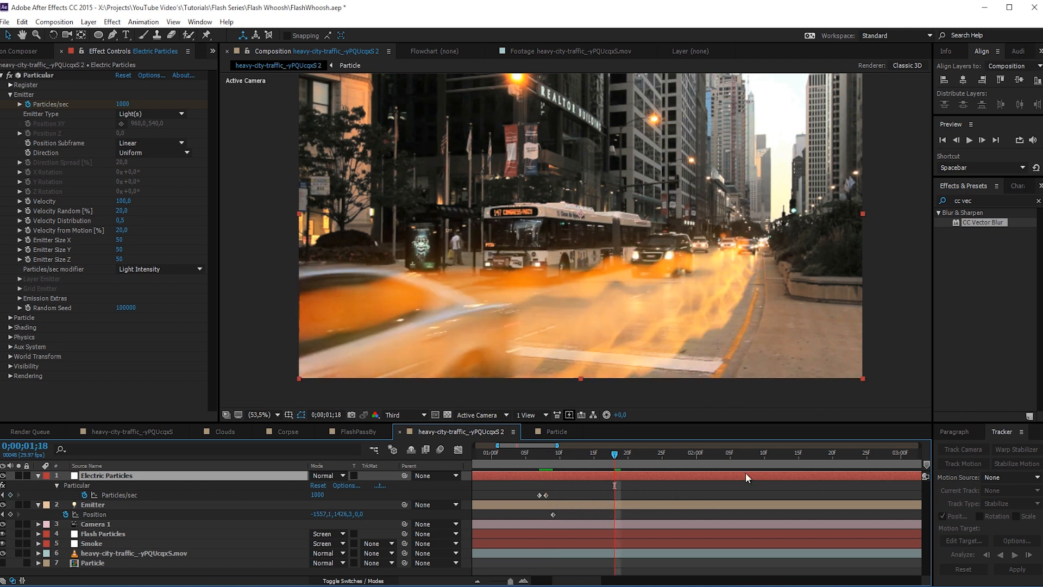
left_click(122, 104)
type("0")
key("Return")
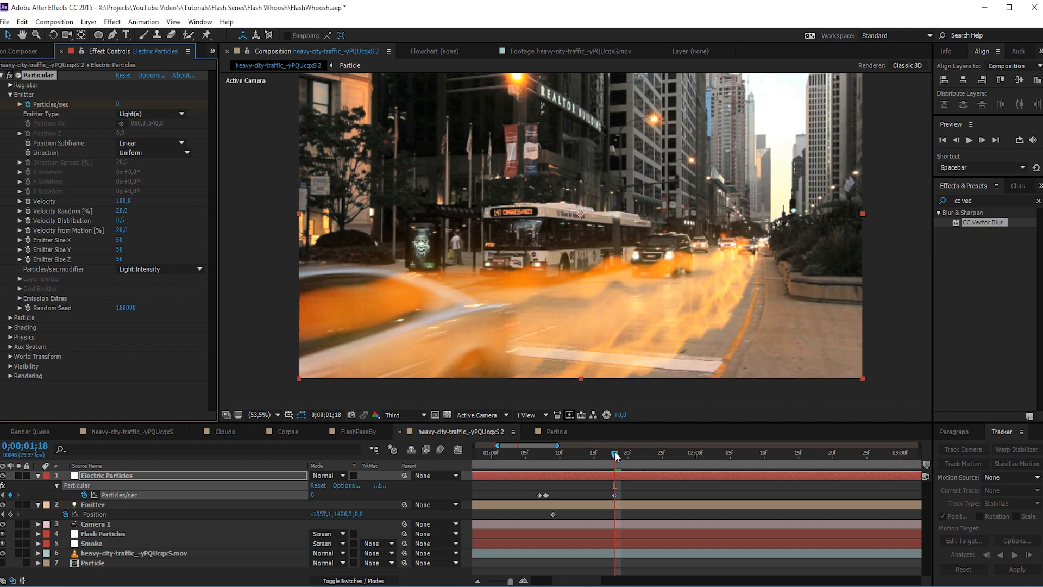
left_click_drag(616, 457, 547, 476)
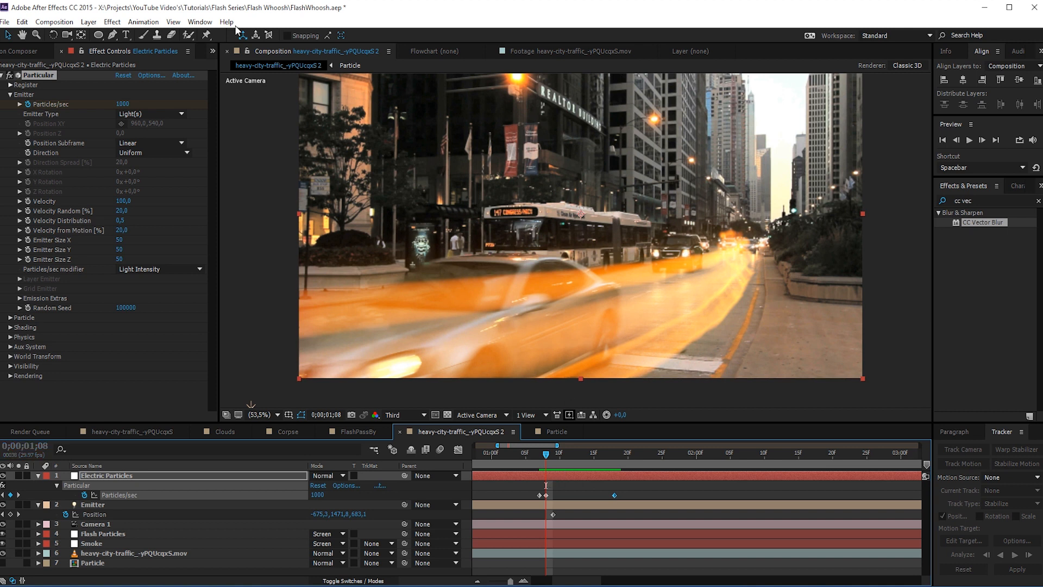
- Set the Electric Particles' Velocity to 2000 and its Velocity Random, Velocity Distribution and Velocity from Motion to 0
left_click(125, 201)
type("20")
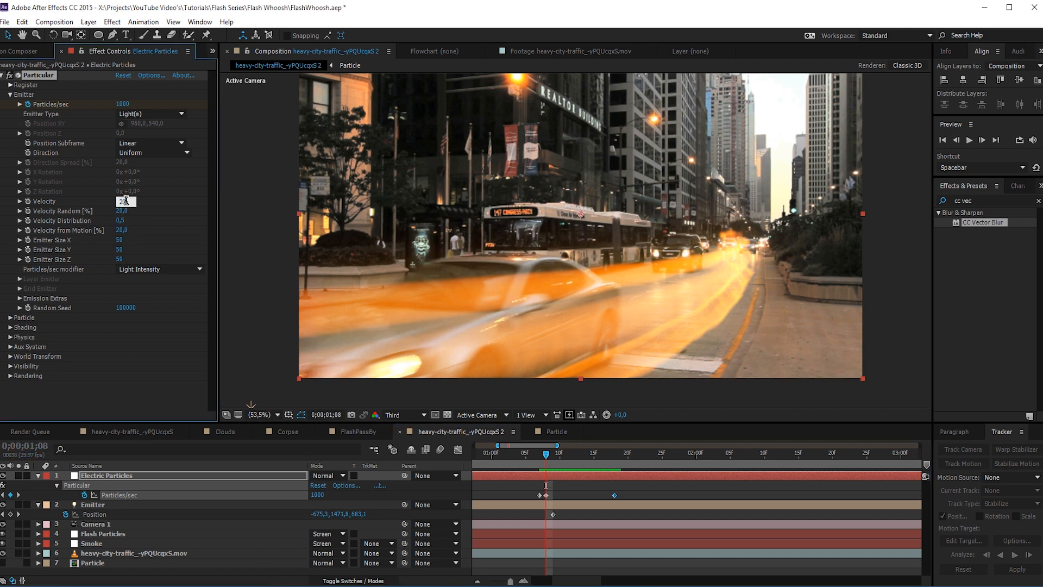
type("00")
key("Return")
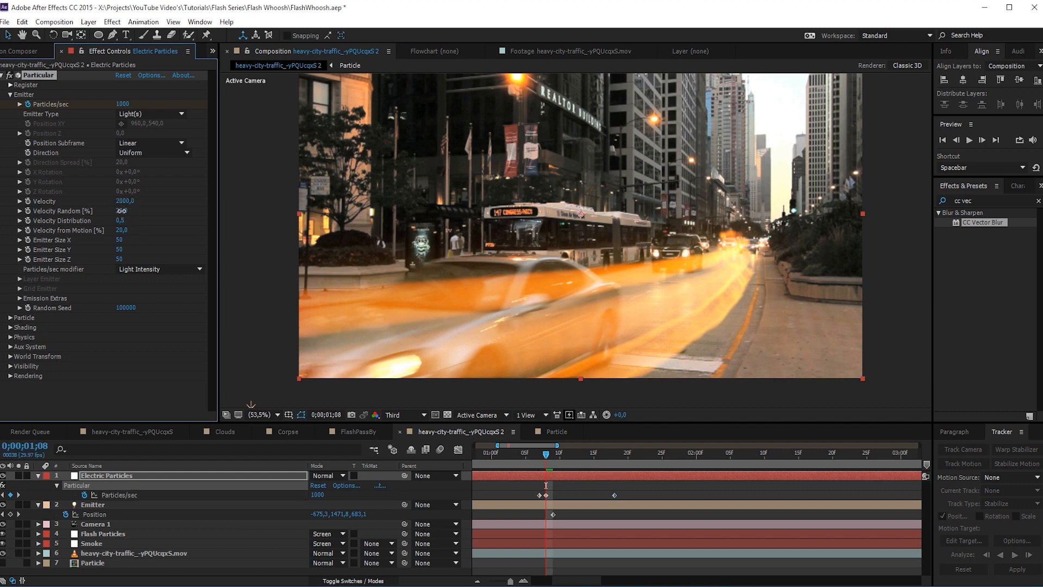
left_click(122, 210)
type("0")
key("Return")
left_click(122, 221)
type("0")
left_click(123, 231)
type("0")
key("Return")
- Set the Electric Particles' Emitter Size X, Y and Z to 500 and expand the Particle settings
left_click(119, 241)
key("Return")
left_click(119, 250)
type("500")
key("Return")
left_click(119, 259)
type("500")
key("Return")
left_click(10, 318)
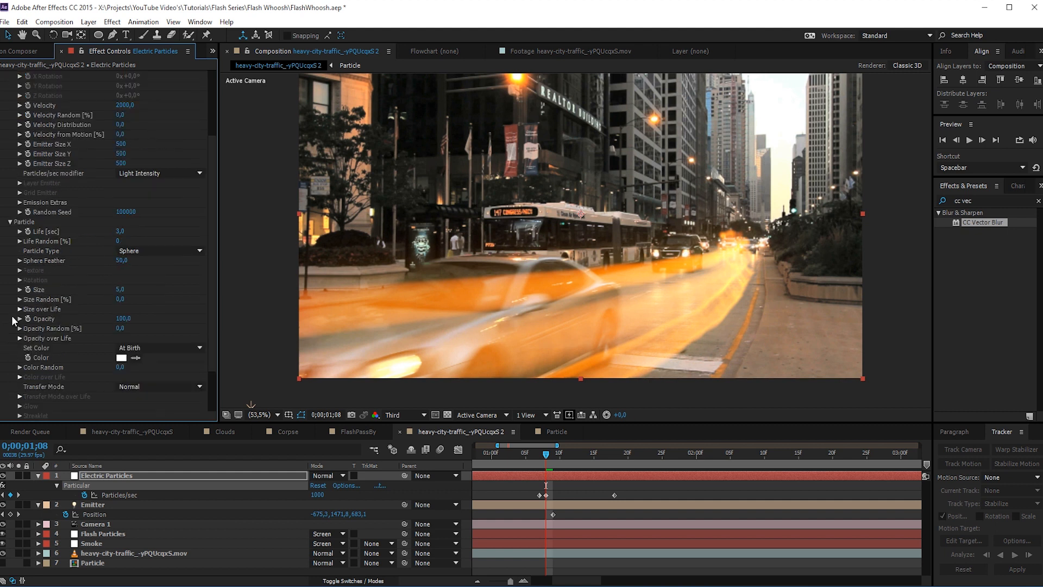
- Set the Electric Particles' particle Size to 100 and Life to 0,2 sec
left_click(118, 289)
type("100")
key("Return")
left_click(120, 232)
type("0,2")
key("Return")
- Solo the Electric Particles layer, move the playhead to 0;00;01;11 and select its Particles/sec keyframes
left_click(19, 475)
mouse_move(549, 458)
left_mouse_down()
mouse_move(569, 462)
mouse_move(555, 467)
left_mouse_up()
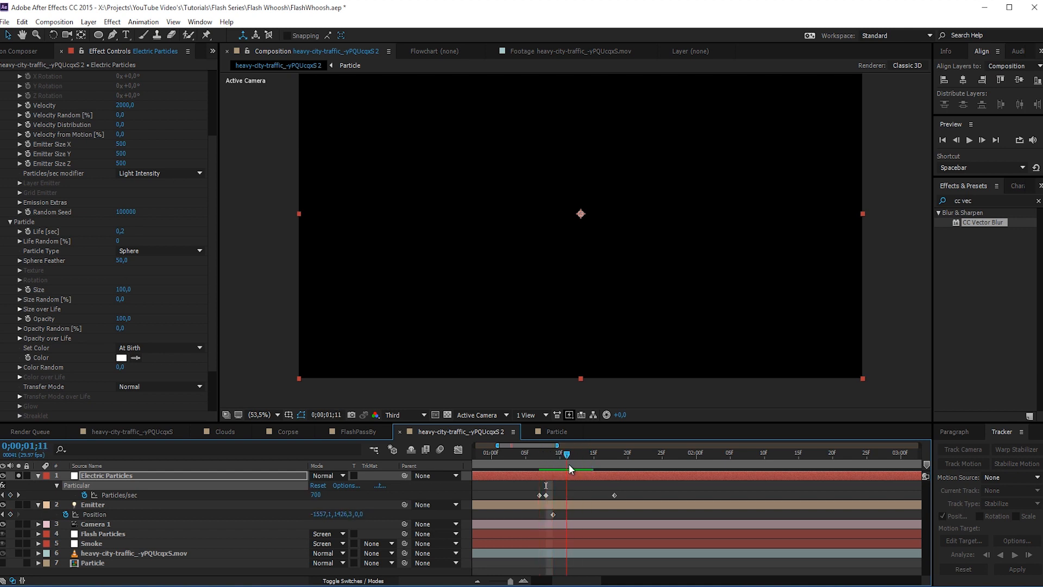
key("comma")
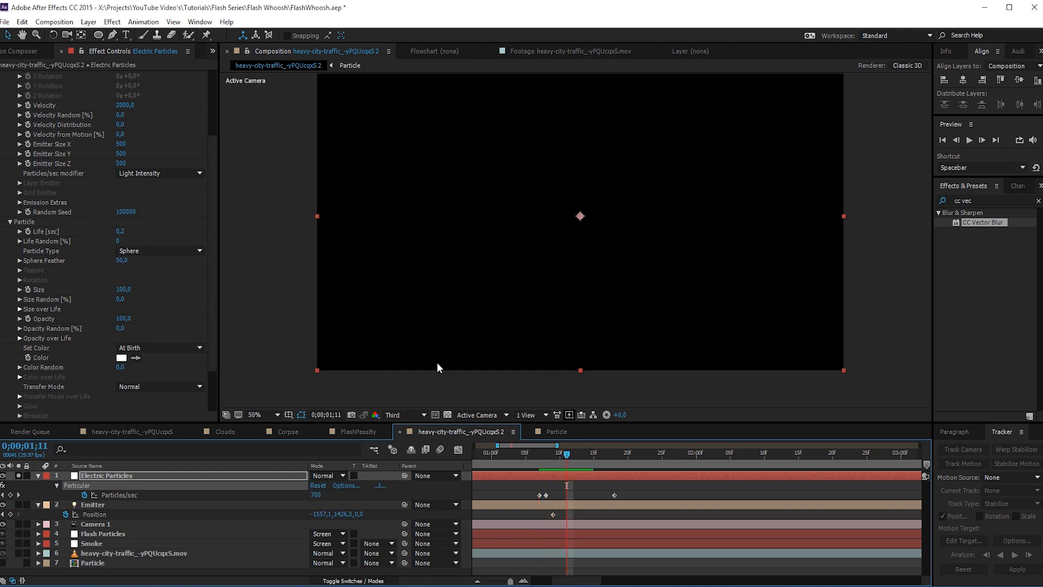
left_click(617, 496)
left_click_drag(625, 497, 524, 503)
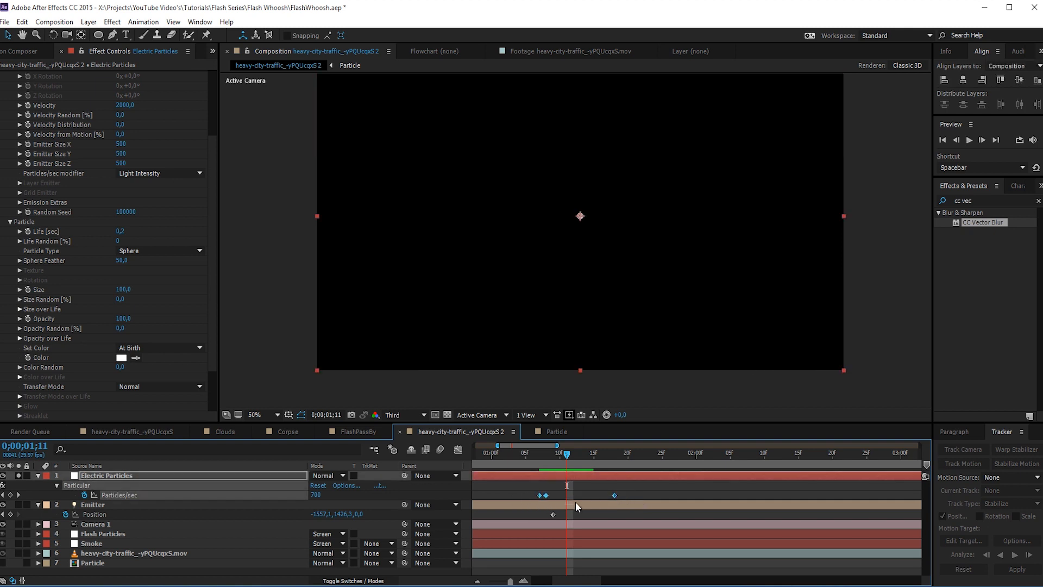
- Set the Electric Particles' particle Color to a fully saturated orange with a hue of 23°
scroll(218, 335, "down", 3)
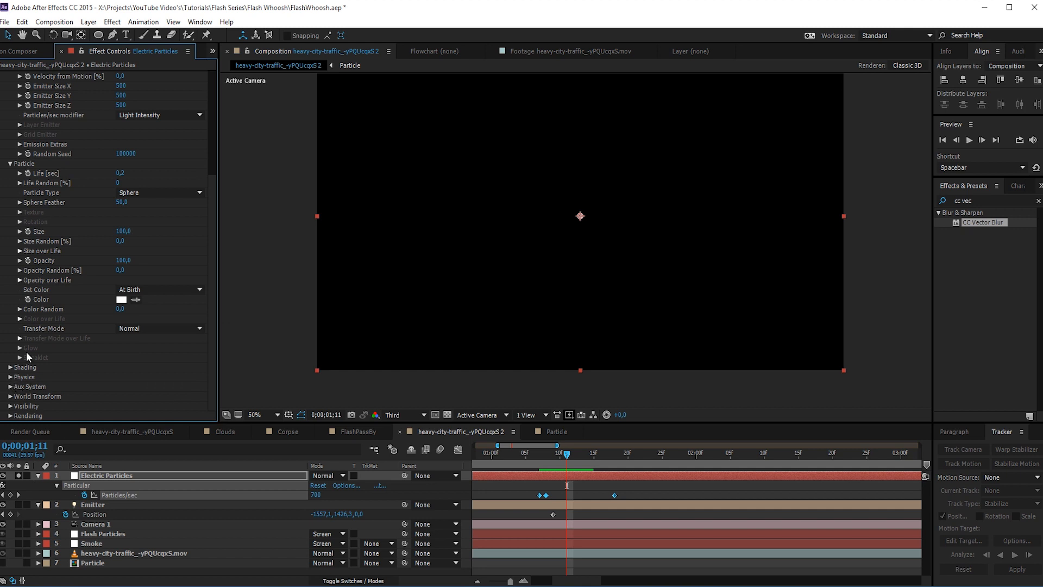
left_click(121, 299)
left_click_drag(218, 340, 213, 332)
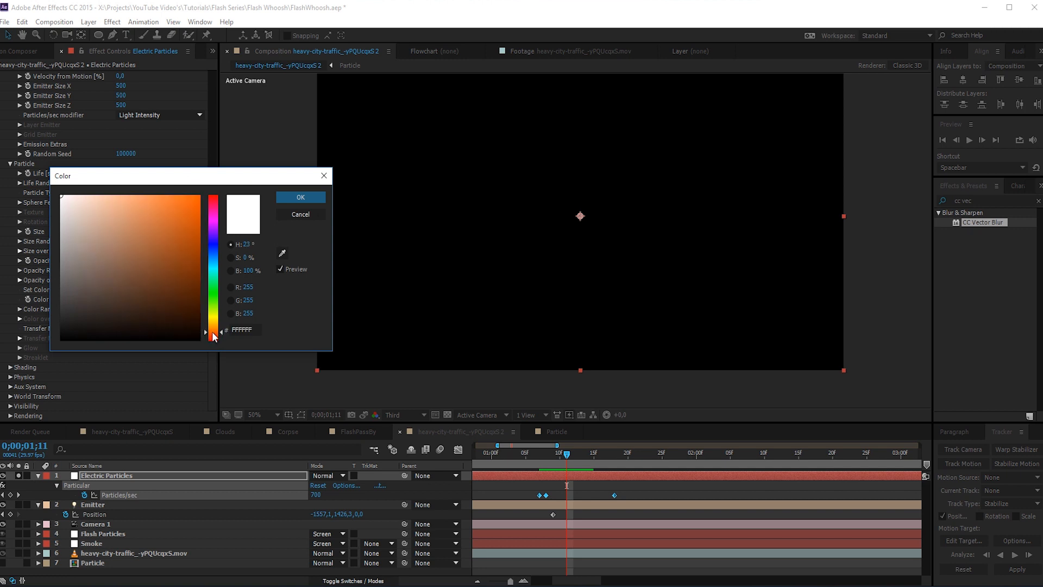
left_click(199, 197)
left_click(296, 199)
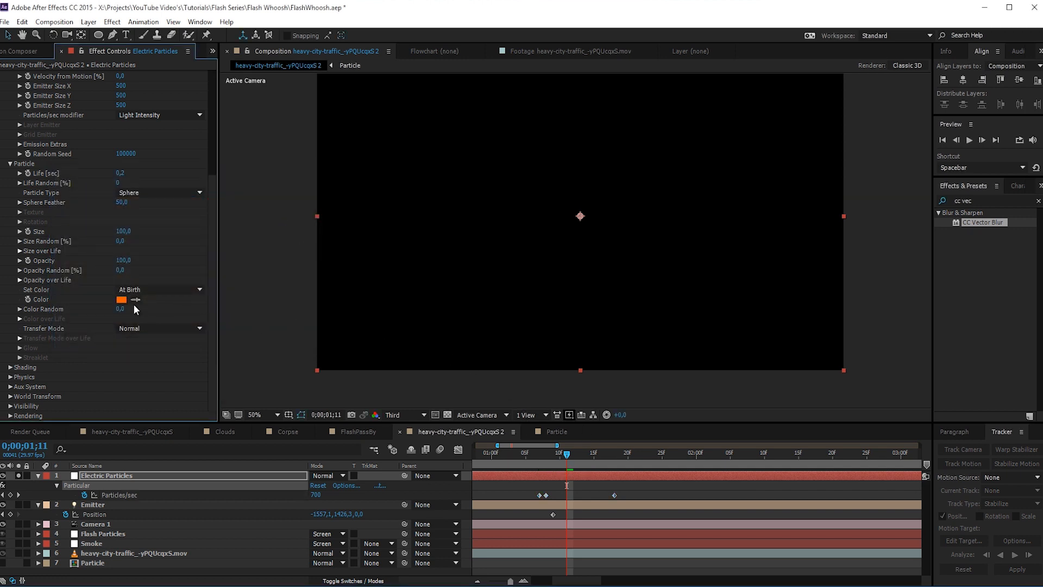
- Set the Electric Particles' Air physics to Wind X 650 and Wind Y -300
left_click(11, 376)
scroll(14, 383, "down", 2)
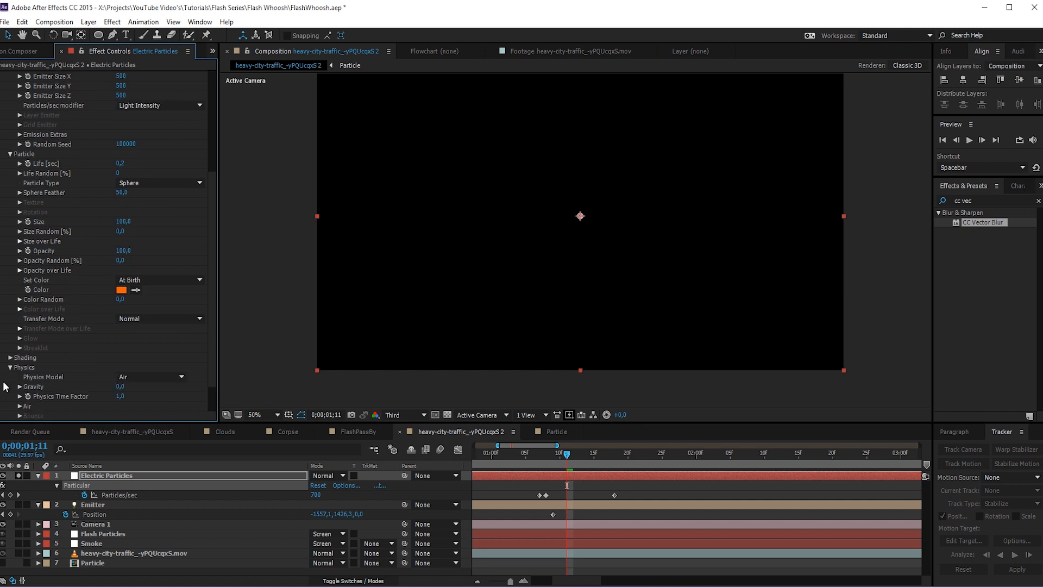
left_click(20, 367)
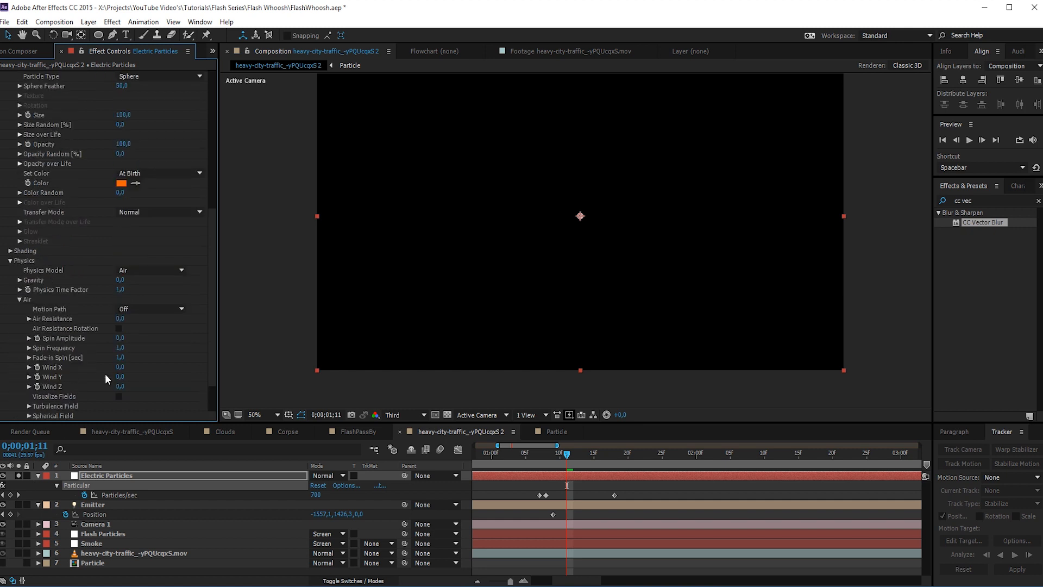
left_click(120, 366)
type("650")
key("Return")
left_click(119, 376)
type("-300")
key("Return")
- Shift the three Particles/sec keyframes one frame earlier and move the playhead to 0;00;01;13
mouse_move(568, 458)
left_mouse_down()
mouse_move(621, 457)
mouse_move(549, 460)
mouse_move(576, 471)
left_mouse_up()
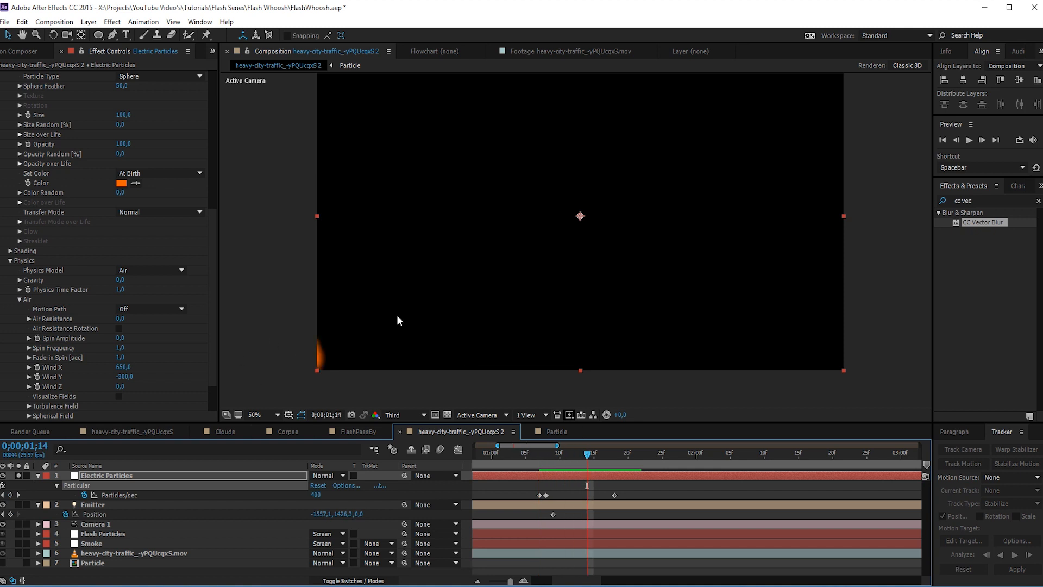
left_click_drag(509, 491, 610, 495)
mouse_move(587, 456)
left_mouse_down()
mouse_move(514, 456)
mouse_move(597, 457)
mouse_move(525, 461)
mouse_move(578, 468)
left_mouse_up()
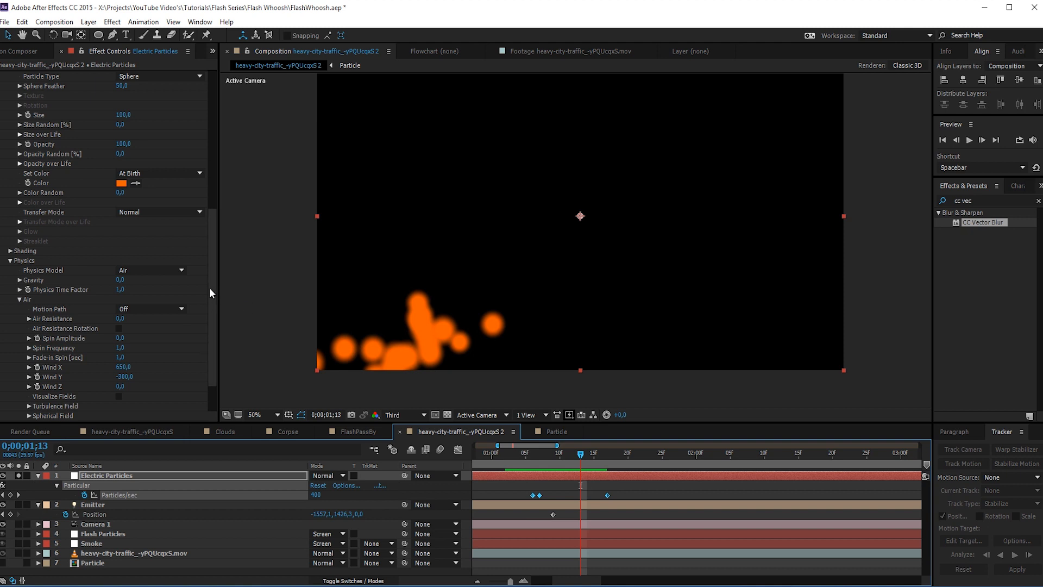
- Set the Electric Particles' particle Size to 10 and preview the burst up to 0;00;01;16
scroll(189, 223, "up", 3)
left_click(124, 192)
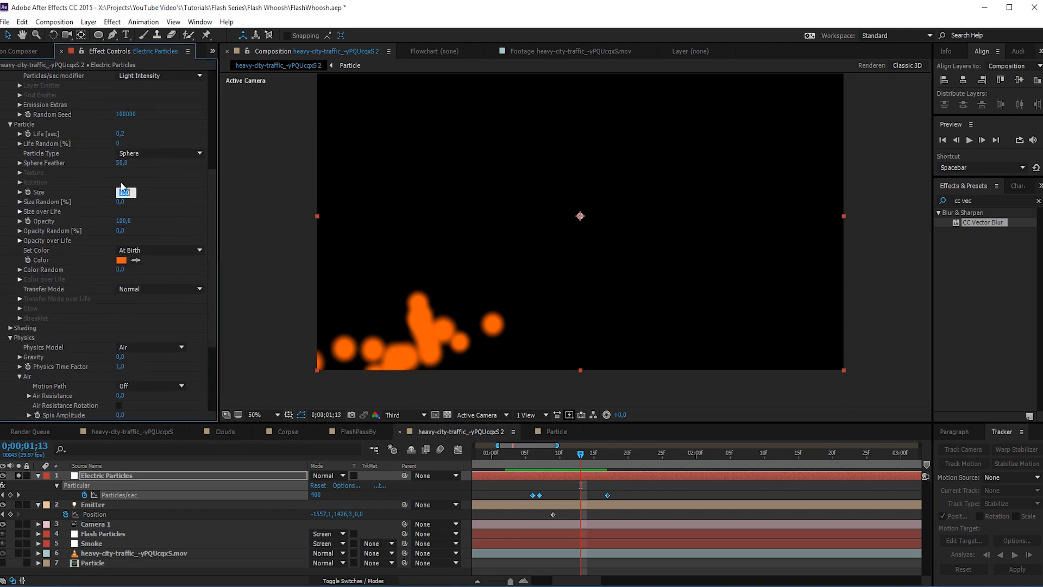
type("10")
key("Return")
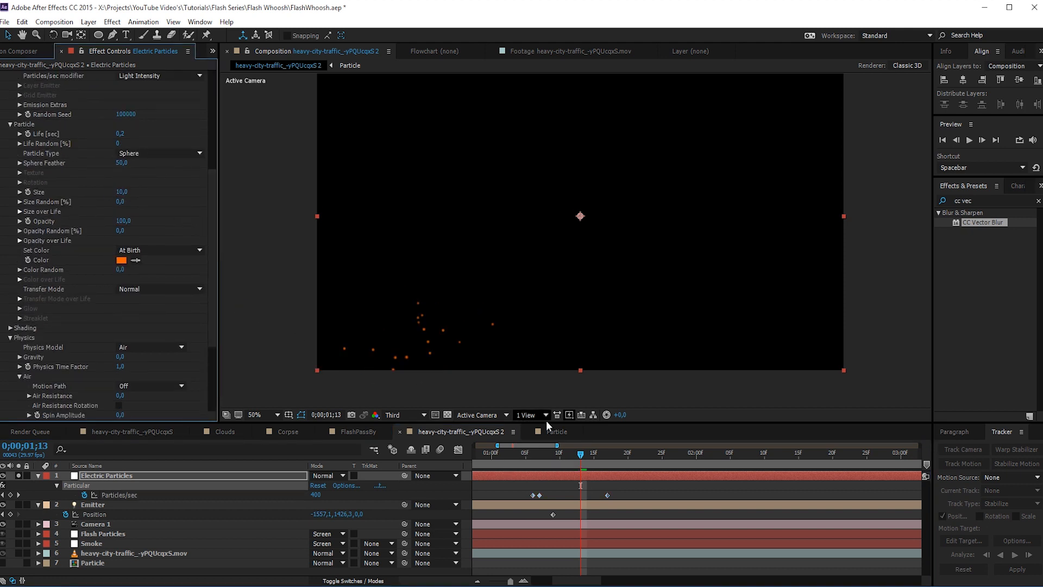
left_click(545, 463)
left_click_drag(546, 459, 600, 478)
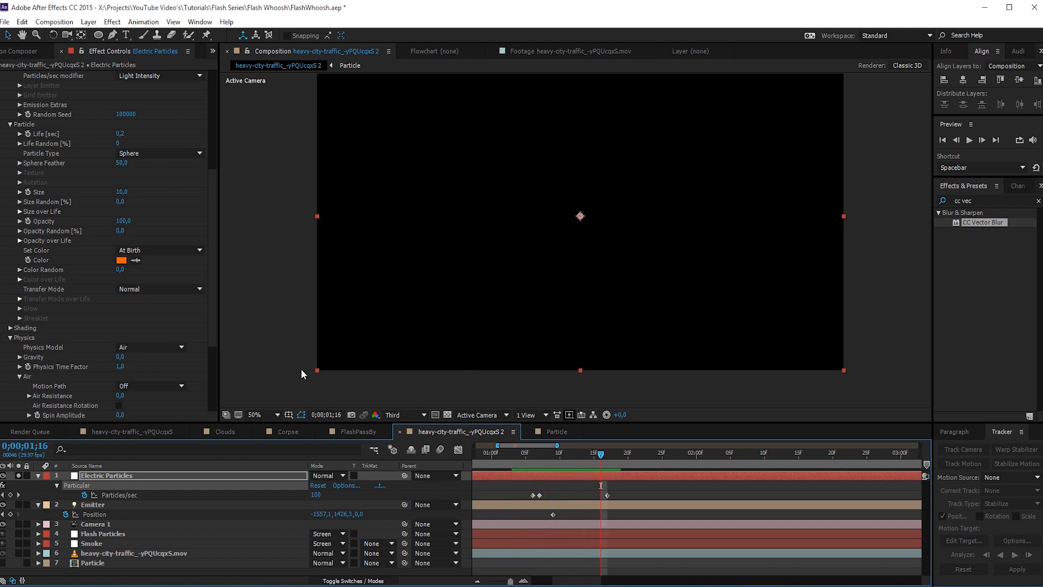
- Set the Electric Particles' Turbulence Field Affect Position to 250 and Scale to 6
left_click_drag(214, 283, 220, 389)
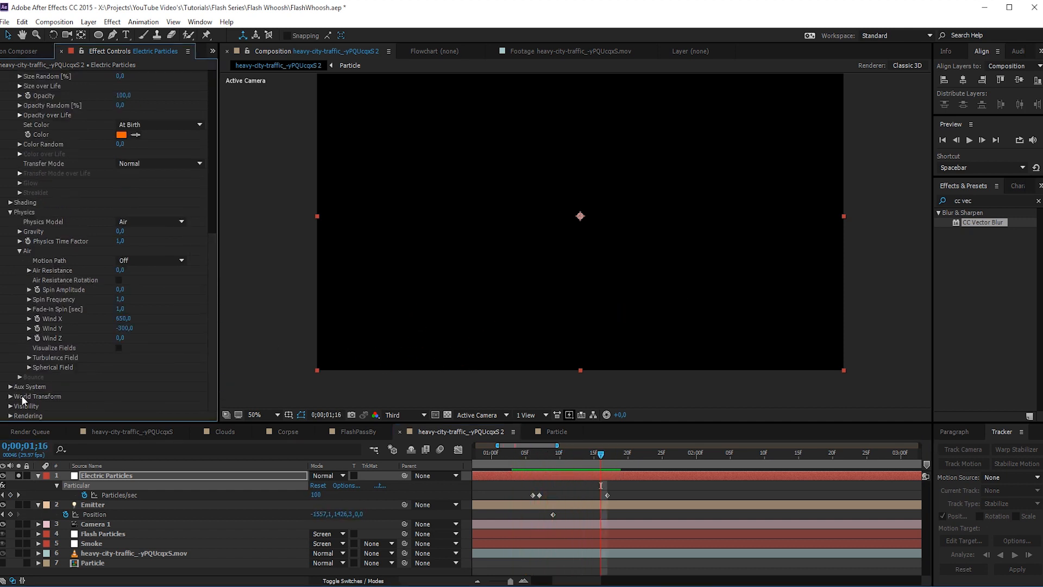
left_click(29, 357)
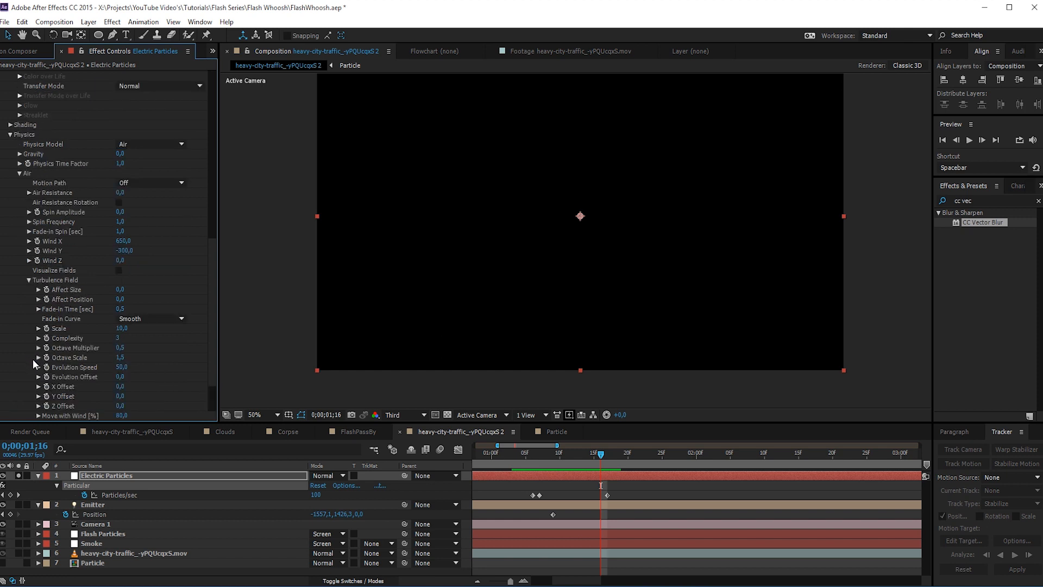
left_click(120, 299)
type("250")
key("Return")
left_click(119, 329)
type("5")
key("Return")
- Set the Turbulence Field Complexity to 4 and Octave Multiplier to 5, ending the preview at 0;00;01;13
left_click(119, 337)
type("4")
key("Return")
left_click_drag(210, 337, 206, 353)
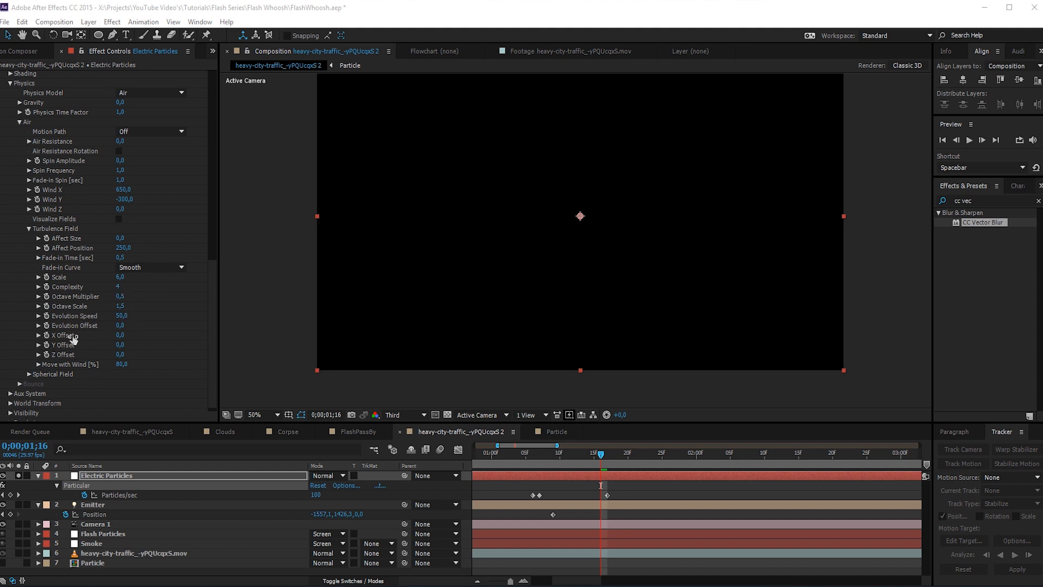
left_click(121, 295)
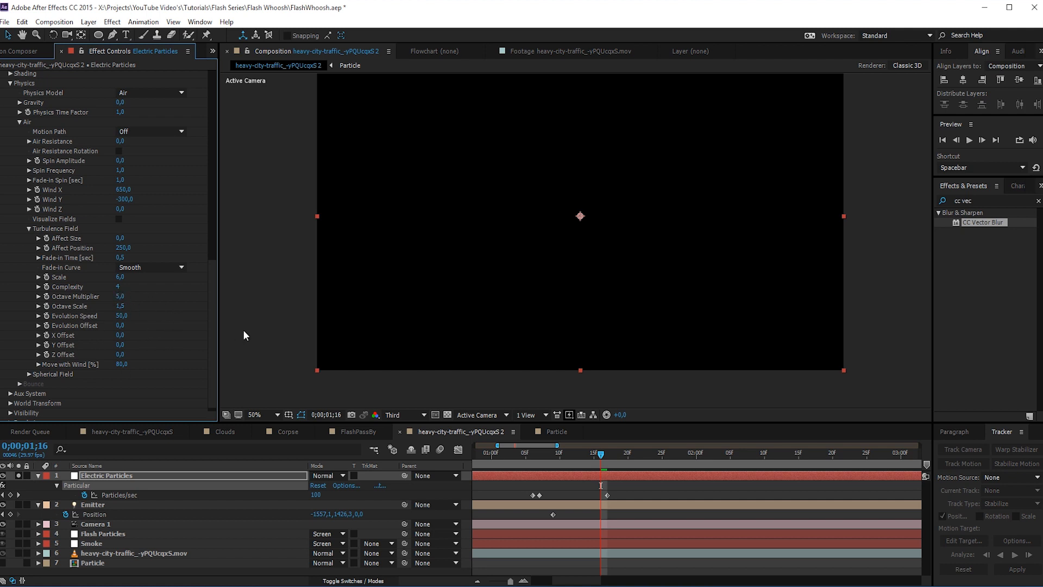
left_click_drag(543, 455, 573, 463)
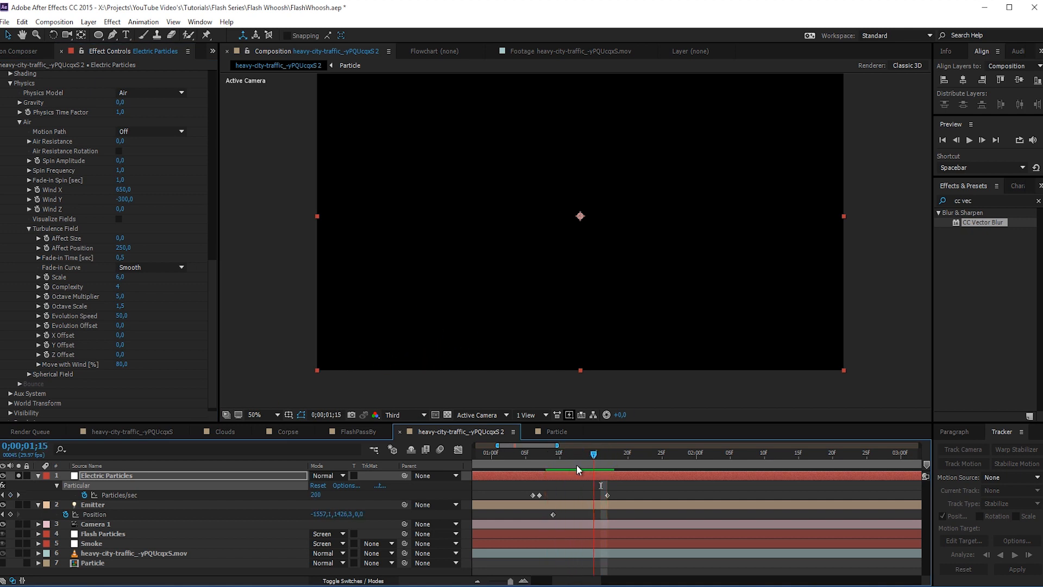
left_click(581, 465)
- Set the Electric Particles' particle Life to 0,4 sec and preview the motion up to 0;00;01;19
left_click_drag(215, 267, 181, 164)
left_click(120, 190)
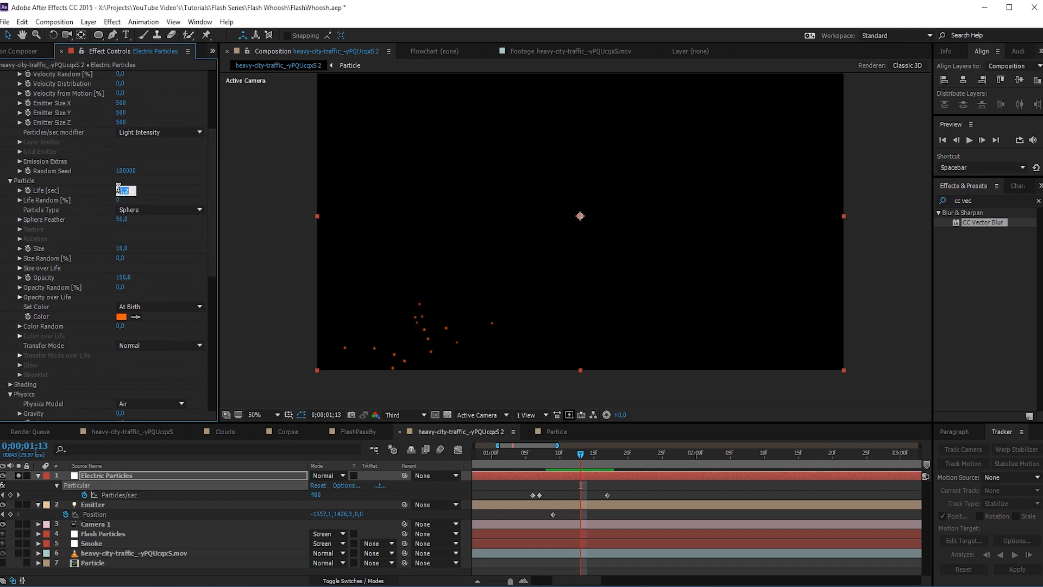
type("0,4")
key("Return")
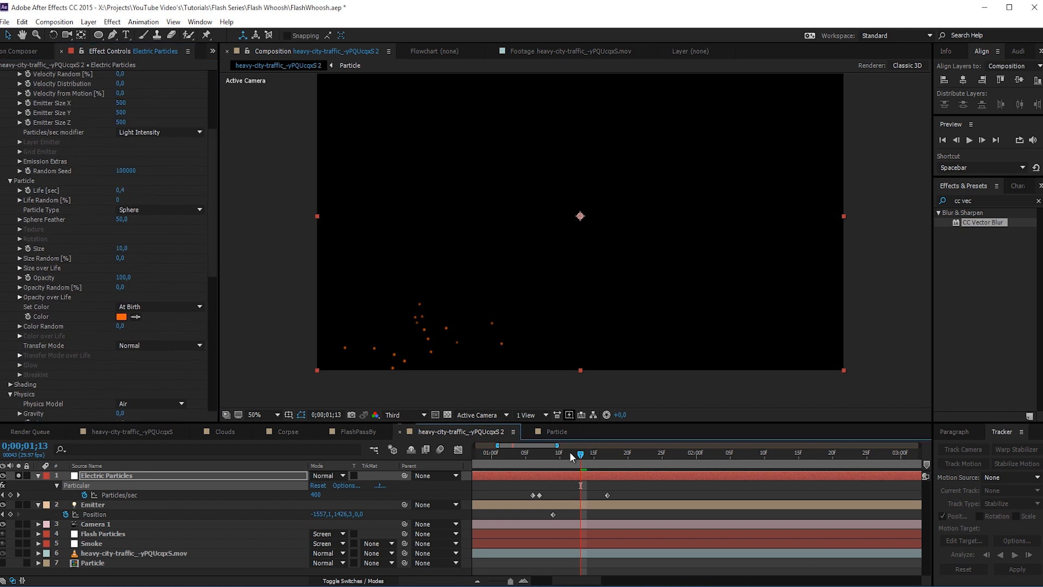
left_click_drag(546, 455, 595, 461)
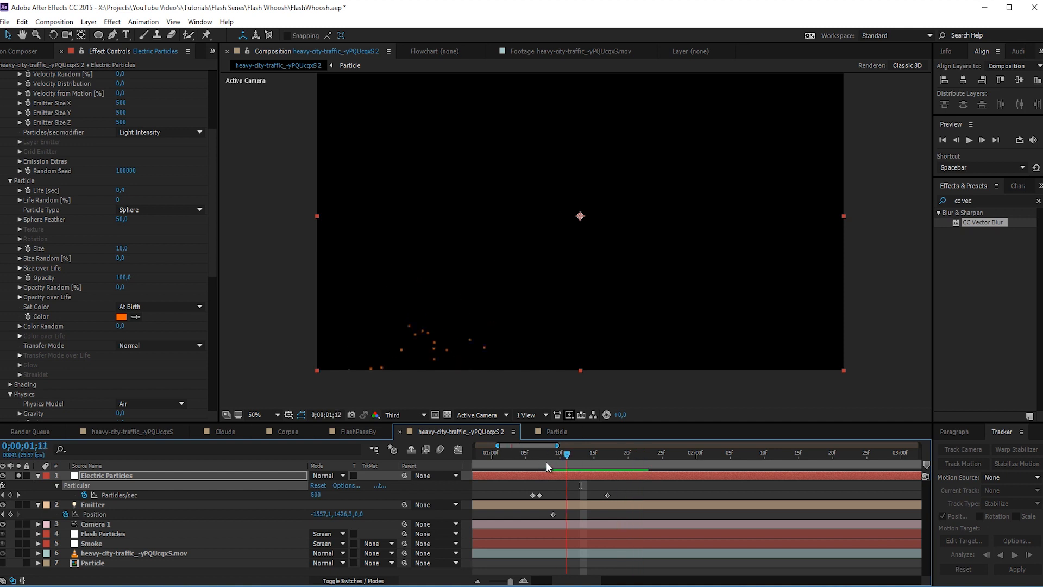
left_click_drag(546, 461, 618, 483)
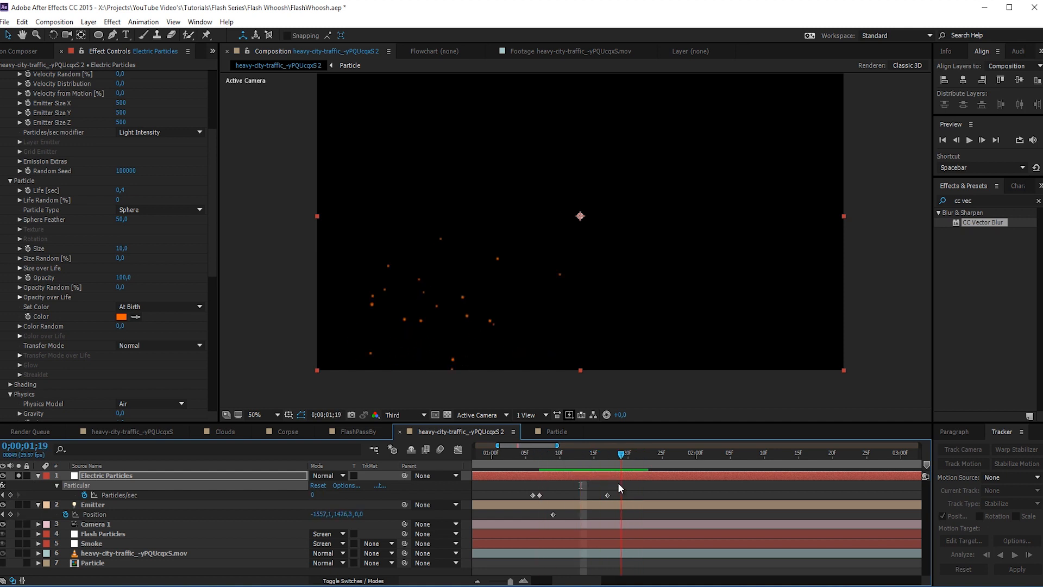
- Apply the linearly falling Size over Life preset to the Electric Particles and preview it up to 0;00;01;15
left_click(211, 262)
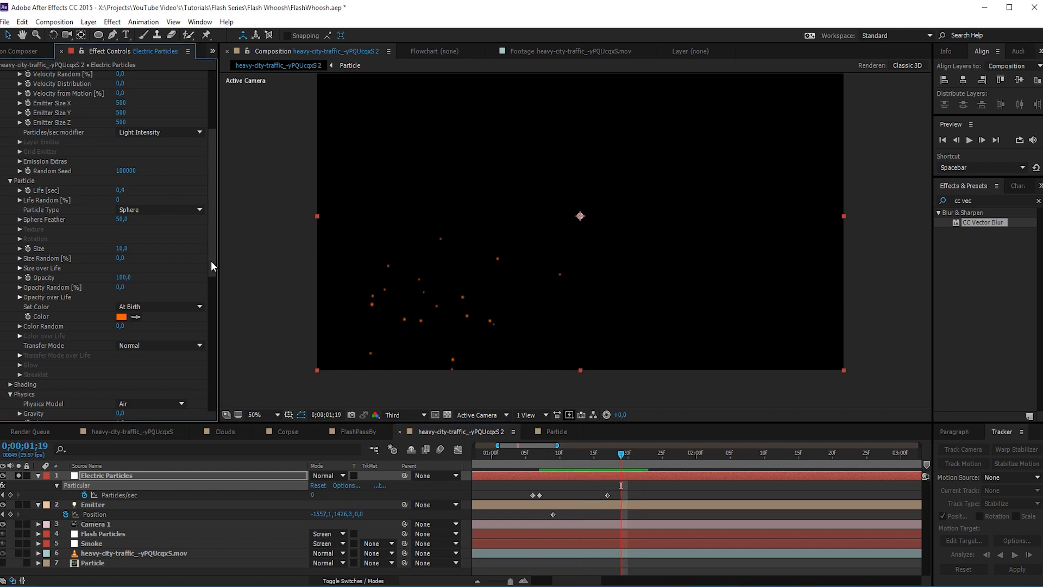
left_click(20, 267)
left_click(173, 294)
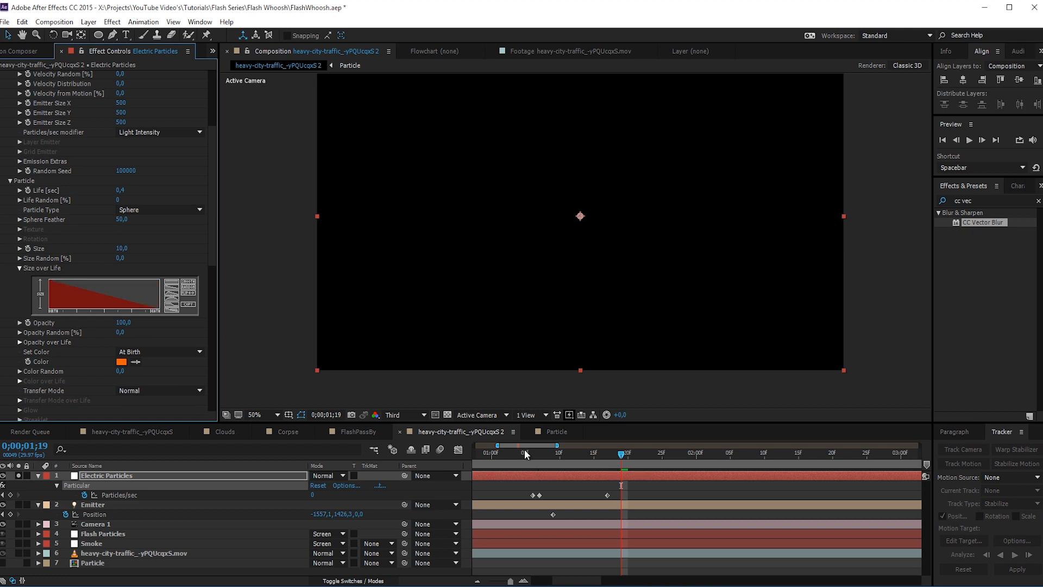
left_click_drag(523, 454, 593, 488)
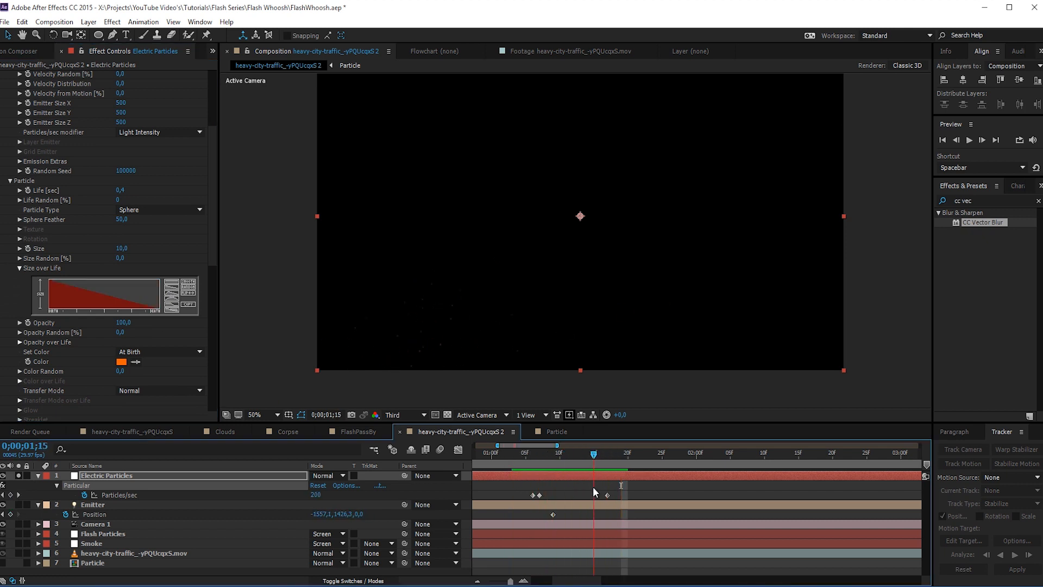
- Set the Electric Particles' particle Life to 0,5 sec and preview the burst up to 0;00;01;21
left_click(120, 190)
type("0,5")
key("Return")
left_click_drag(535, 458, 634, 457)
- Set the Electric Particles' Aux System Emit mode to Continously and preview up to 0;00;01;16
left_click_drag(212, 278, 214, 400)
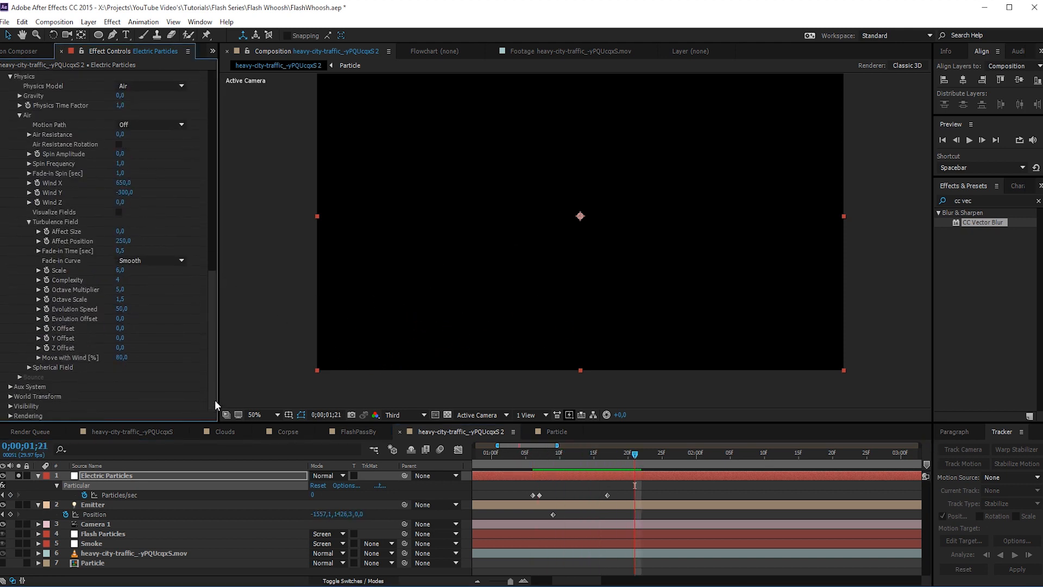
left_click(10, 387)
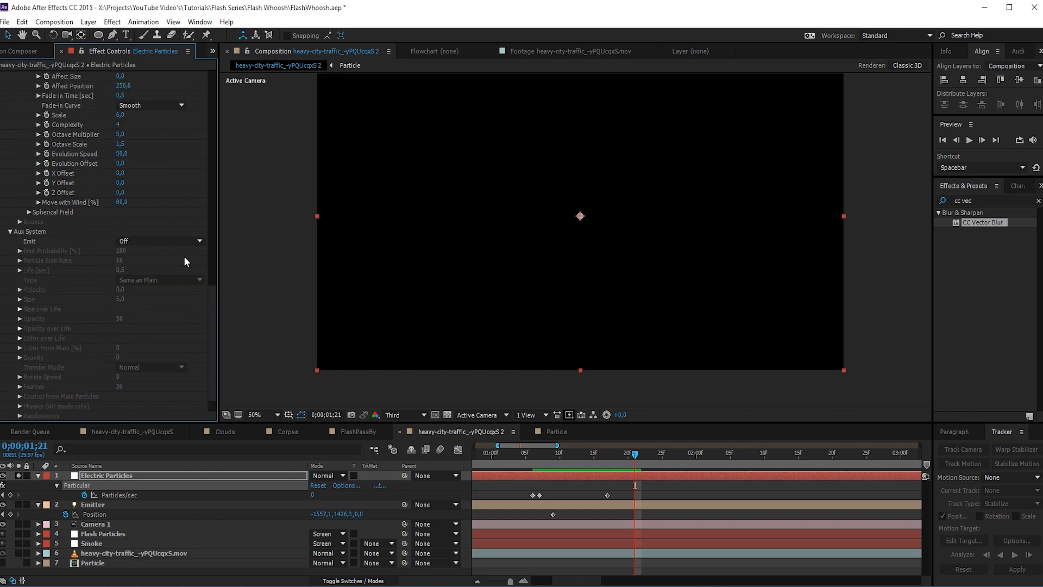
left_click(150, 239)
left_click(152, 278)
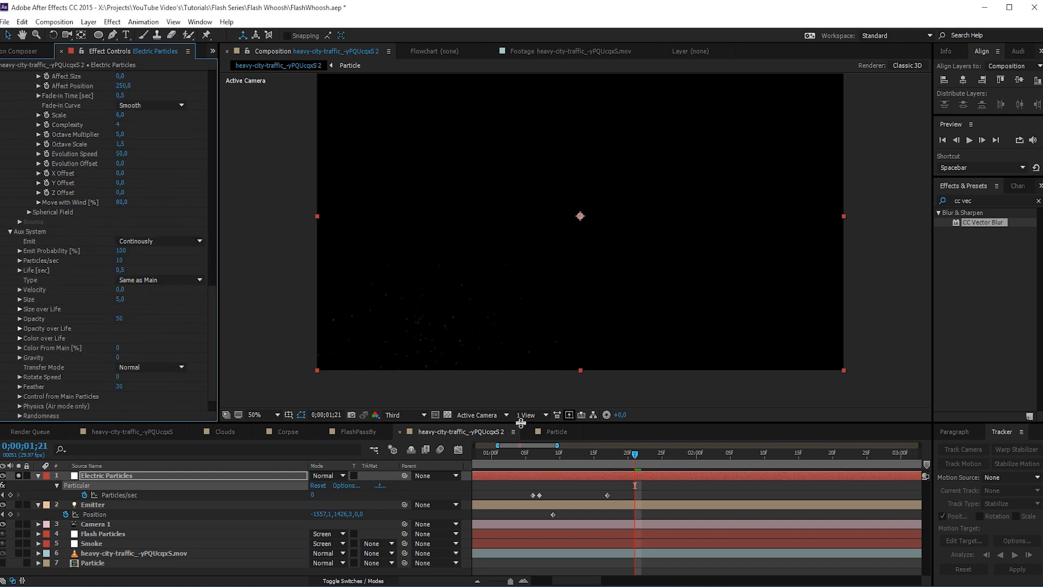
left_click_drag(528, 450, 568, 459)
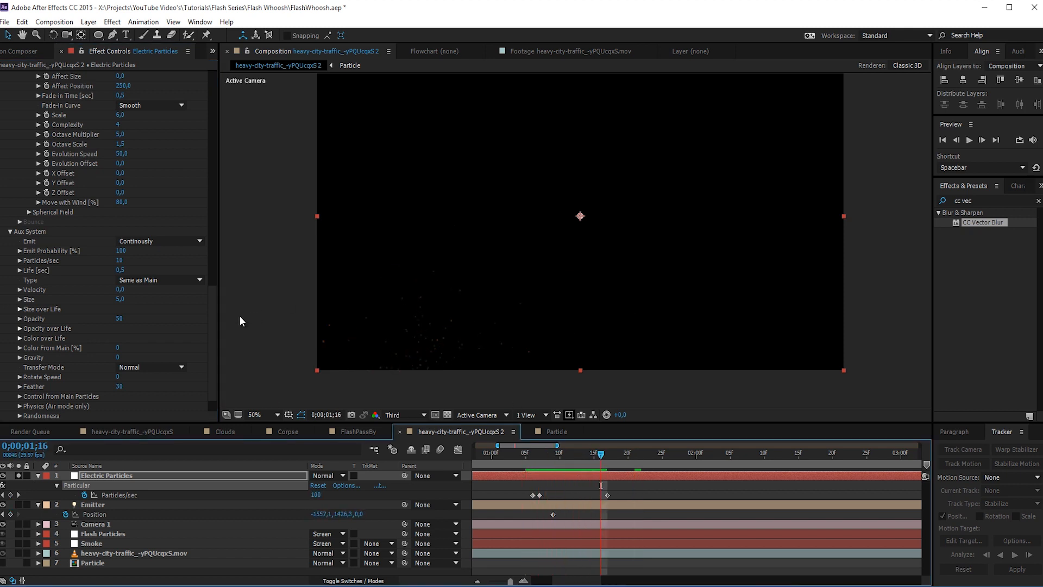
- Set the Aux System's Particles/sec to 1000 and preview the trails up to 0;00;01;27
left_click(121, 259)
type("000")
key("Return")
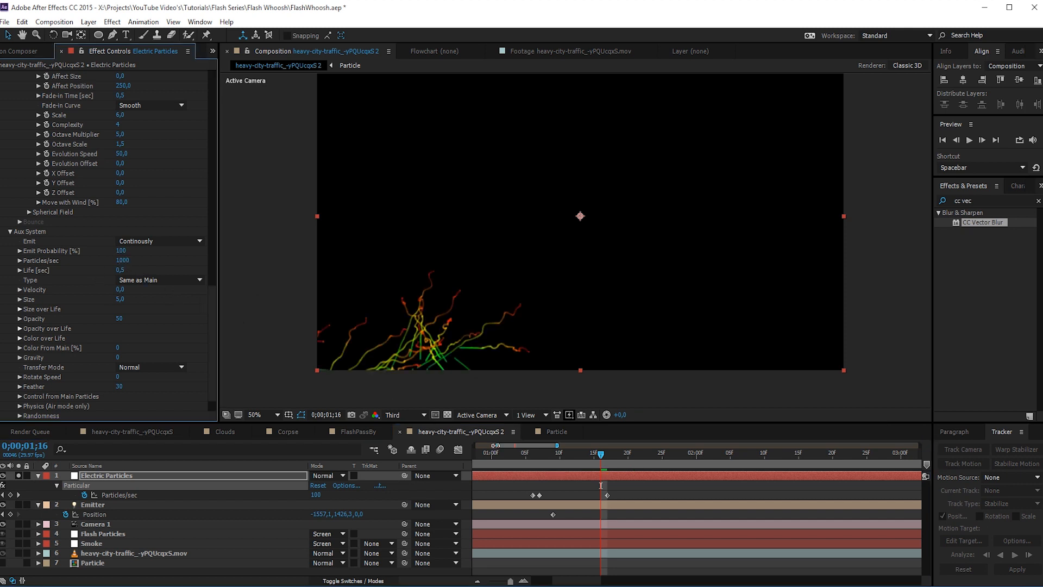
left_click_drag(508, 452, 676, 488)
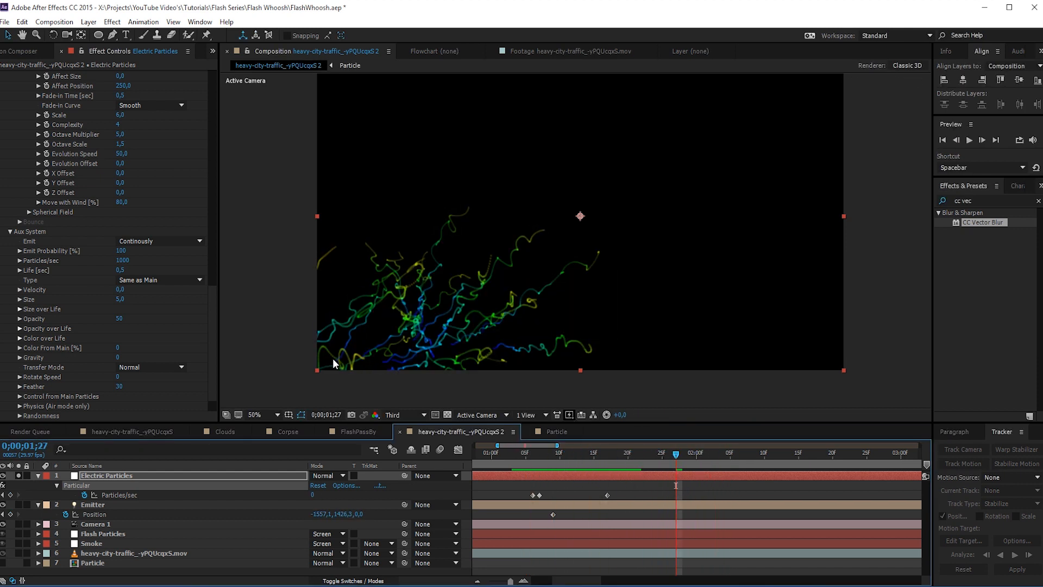
- Try an Aux System Life of 0,1 sec
left_click(121, 270)
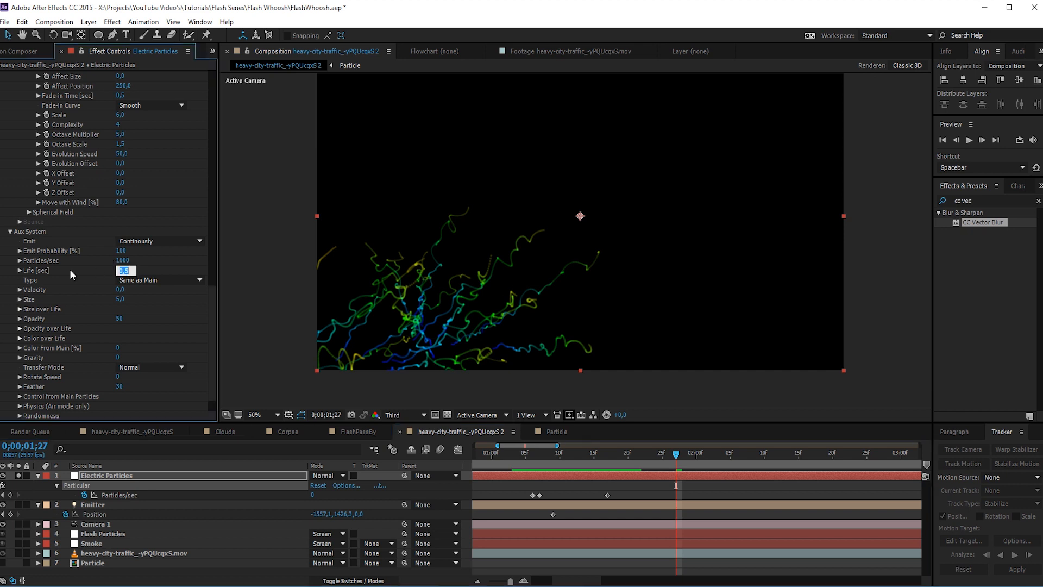
type("0,1")
key("Return")
- Set the Aux System's Life to 0,2 sec and preview the trails up to 0;00;01;24
left_click(121, 269)
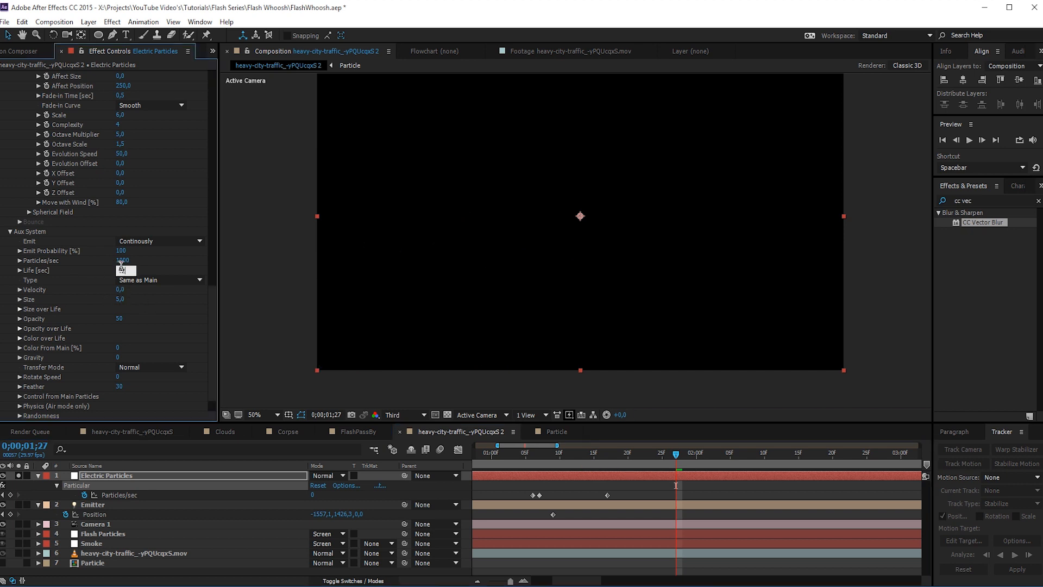
type("0,2")
key("Return")
left_click_drag(526, 460, 656, 484)
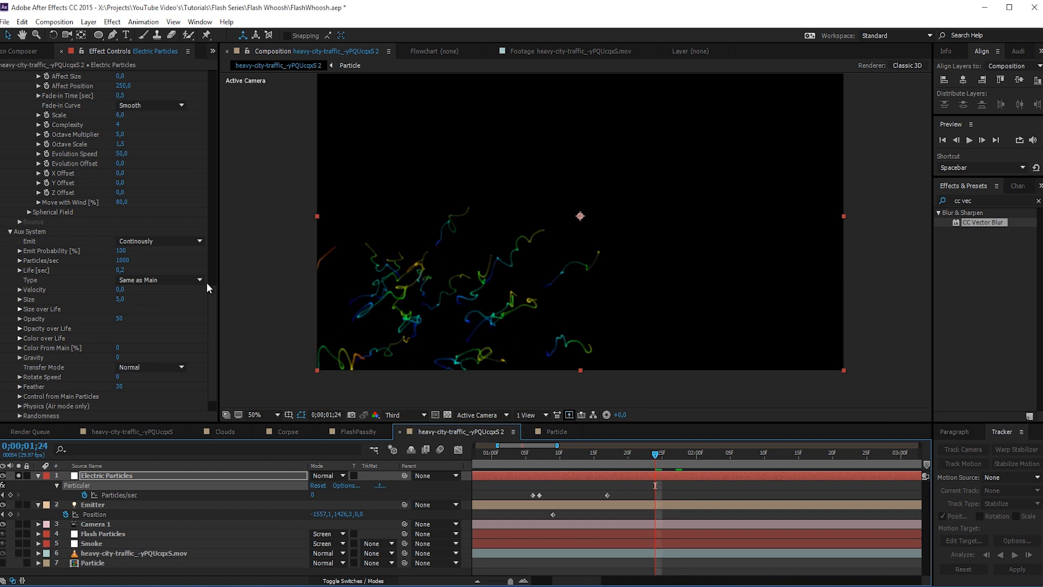
- Try a main particle Life of 0,2 sec on the Electric Particles and preview the trails up to 0;00;01;18
scroll(215, 277, "up", 5)
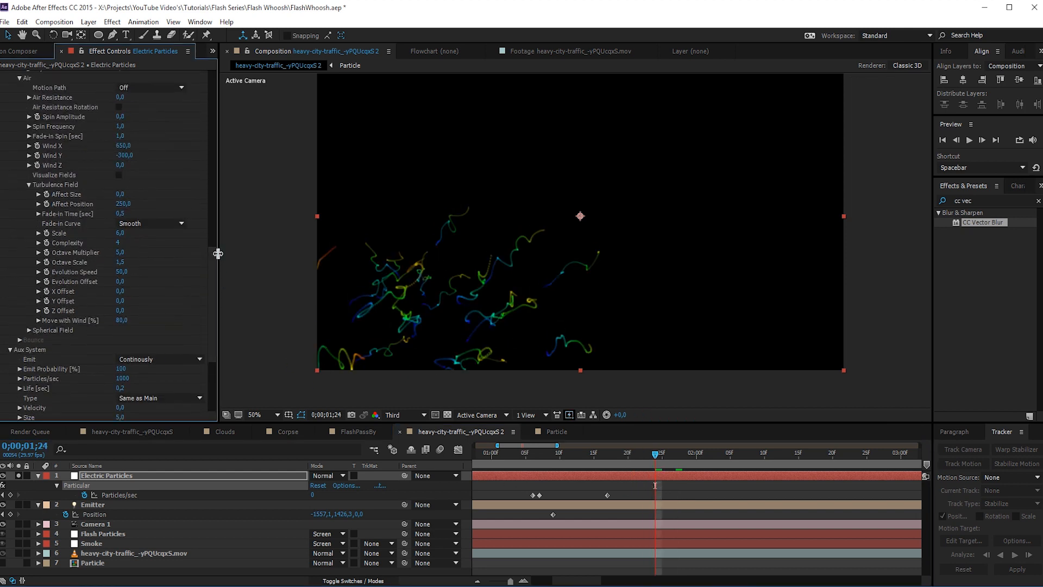
left_click_drag(212, 264, 216, 213)
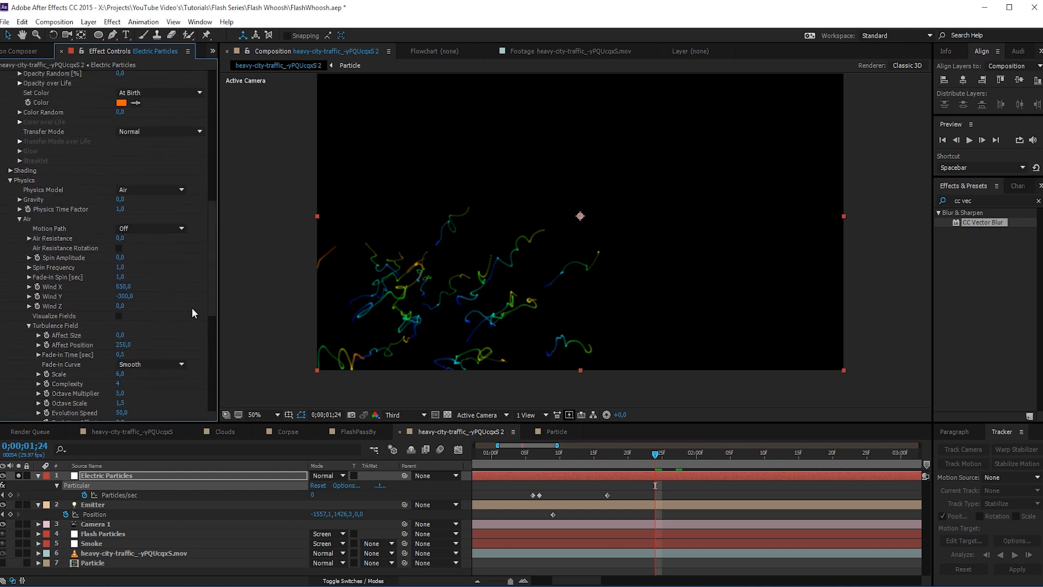
scroll(191, 307, "up", 5)
scroll(162, 114, "up", 4)
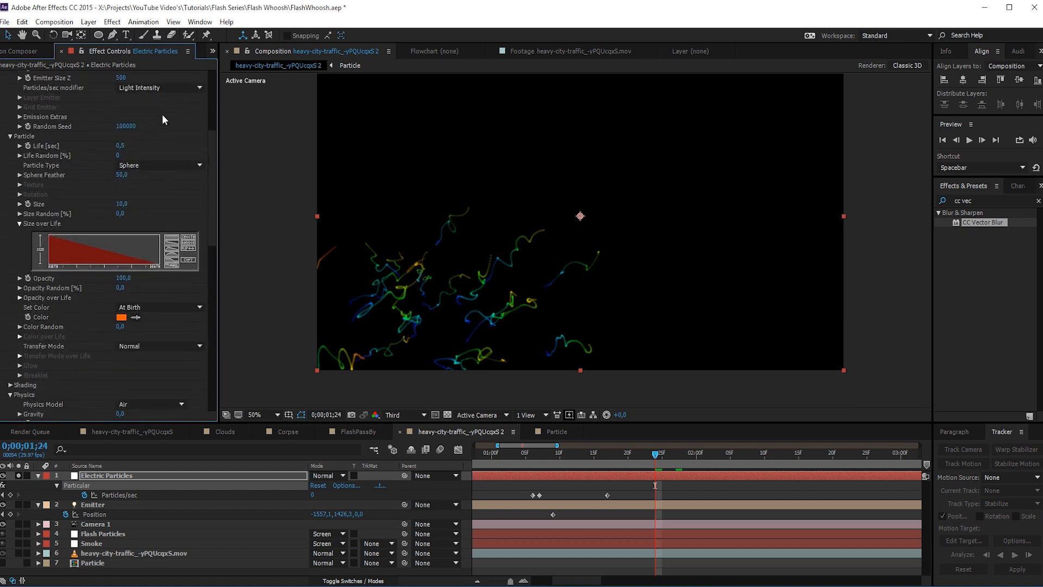
left_click(119, 147)
type("2")
key("Return")
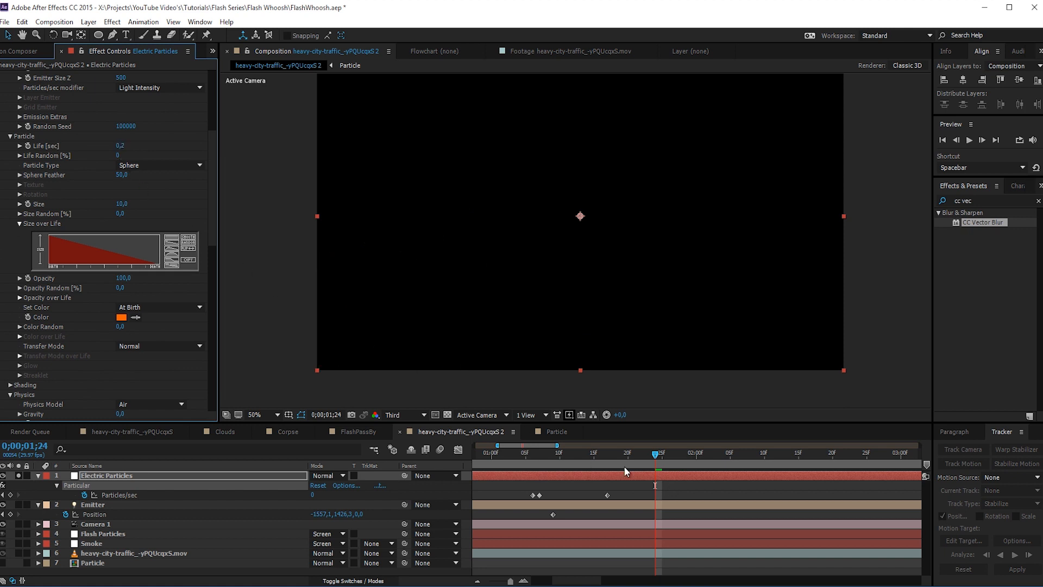
left_click_drag(581, 457, 614, 491)
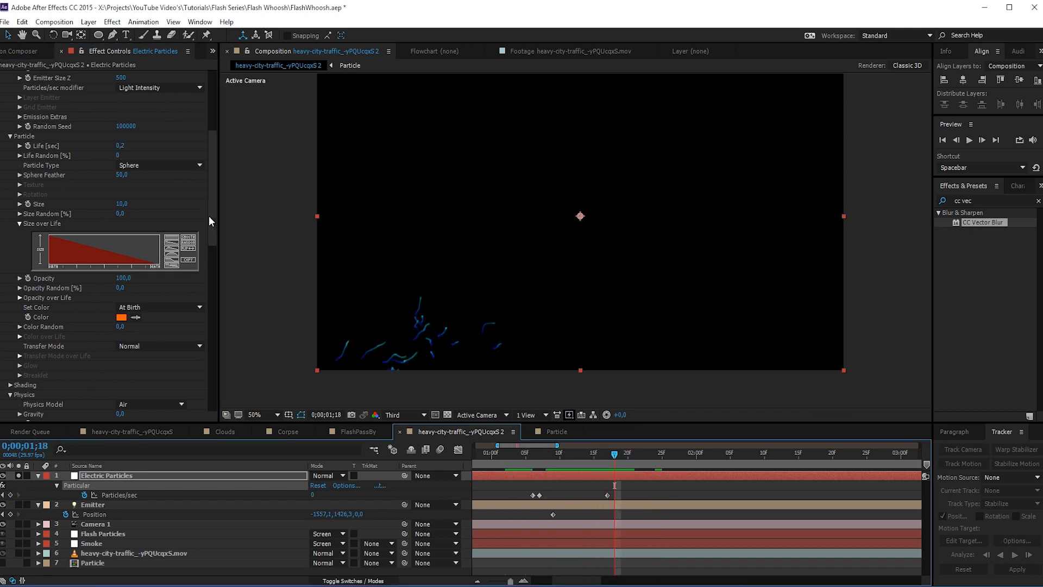
- Try an Aux System Size of 10
left_click_drag(211, 217, 212, 400)
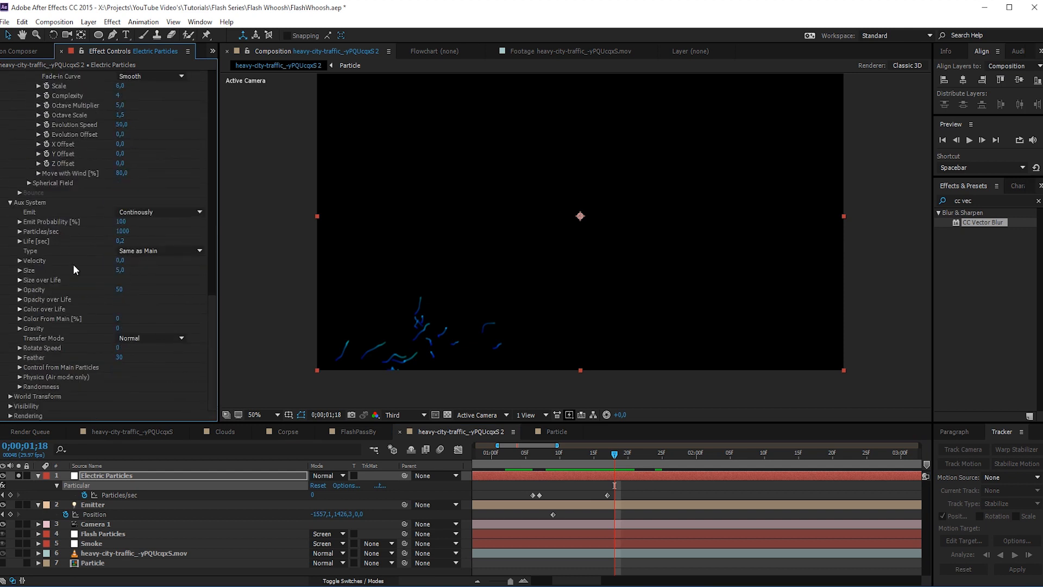
left_click(119, 270)
type("8")
key("Return")
left_click(120, 270)
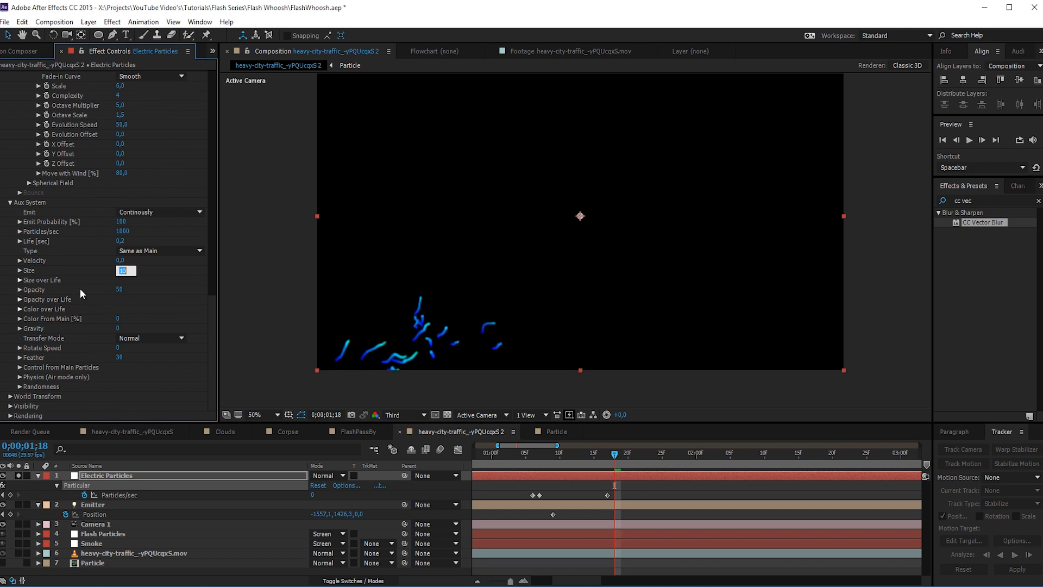
left_click(163, 280)
- Apply the linear falloff preset to the Aux System's Size over Life and preview the trails up to 0;00;01;16
left_click(19, 280)
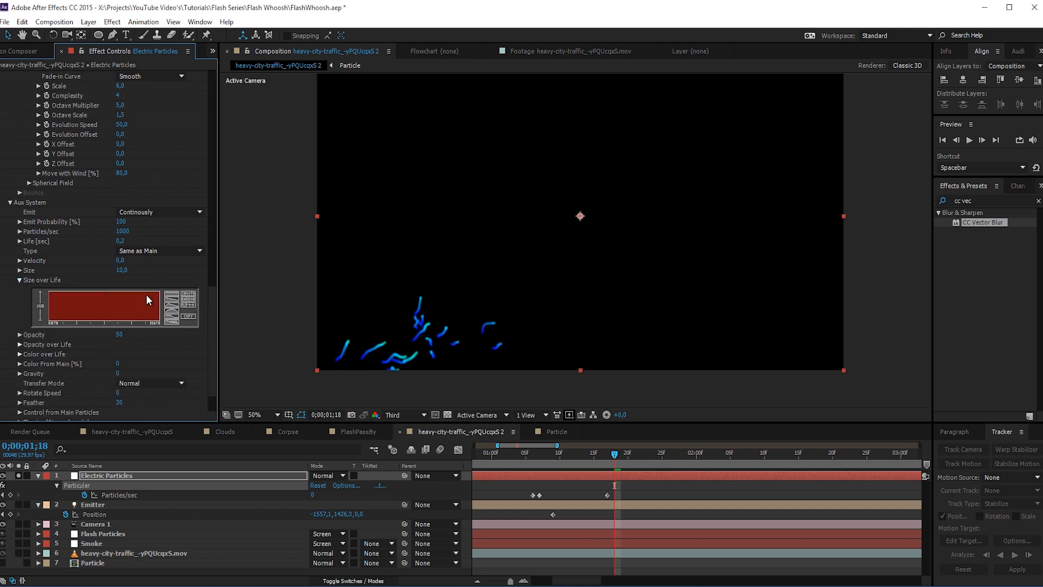
left_click(171, 304)
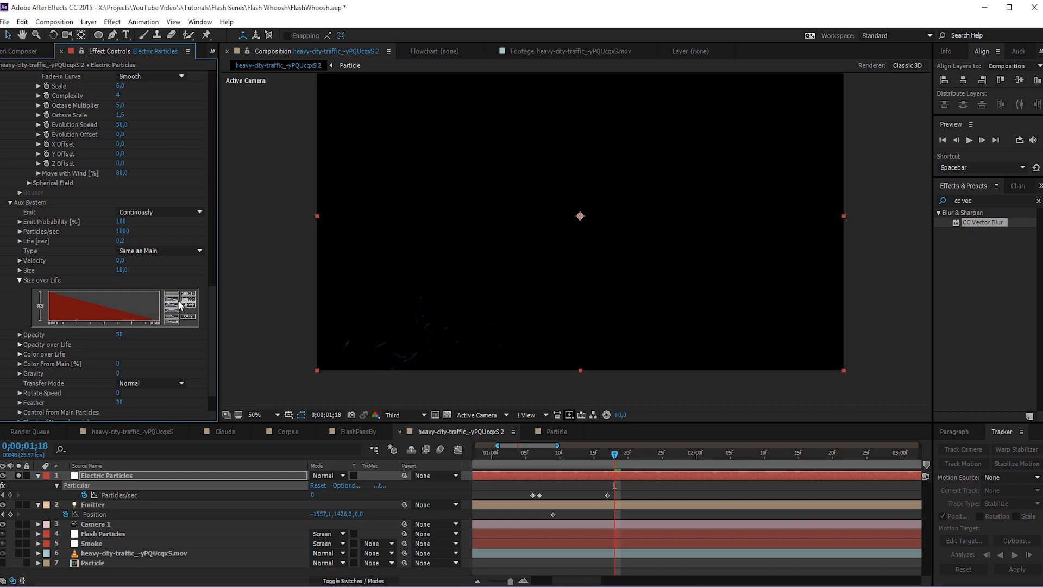
left_click_drag(535, 459, 603, 464)
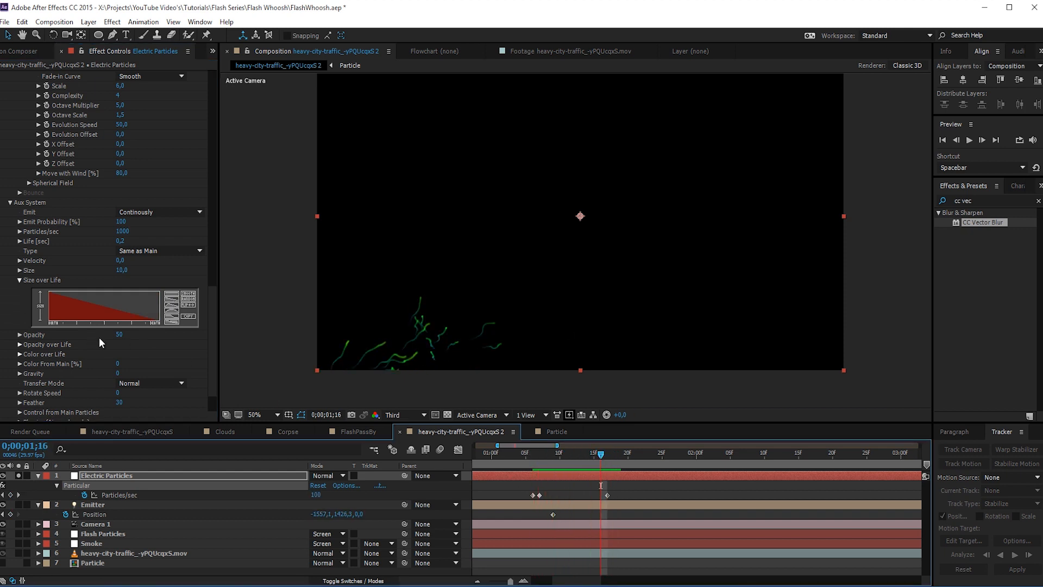
- Set the Aux System's Opacity to 10 and Color From Main to 100%, and preview the trails up to 0;00;01;15
left_click(120, 334)
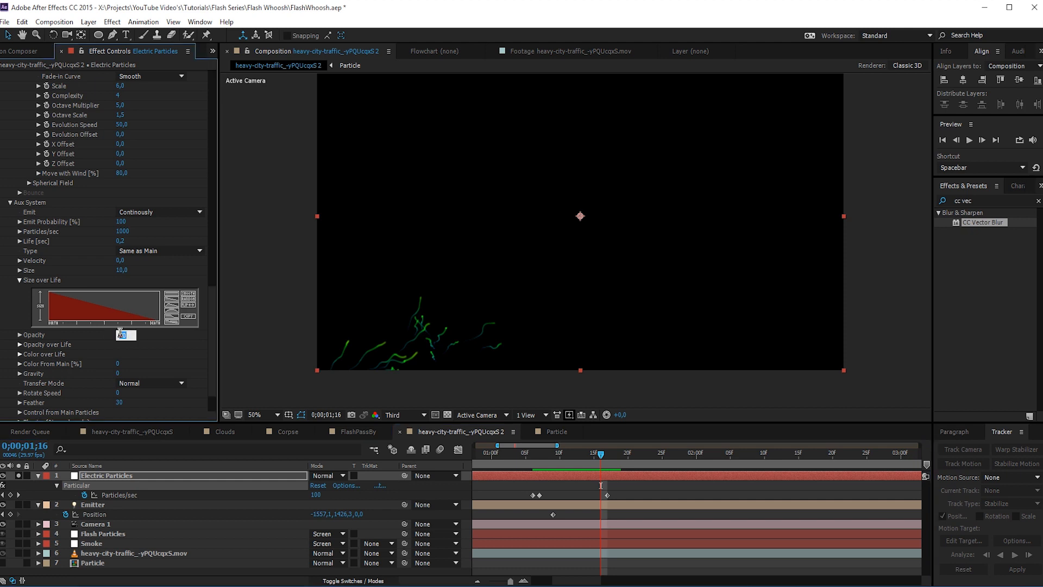
type("10")
key("Return")
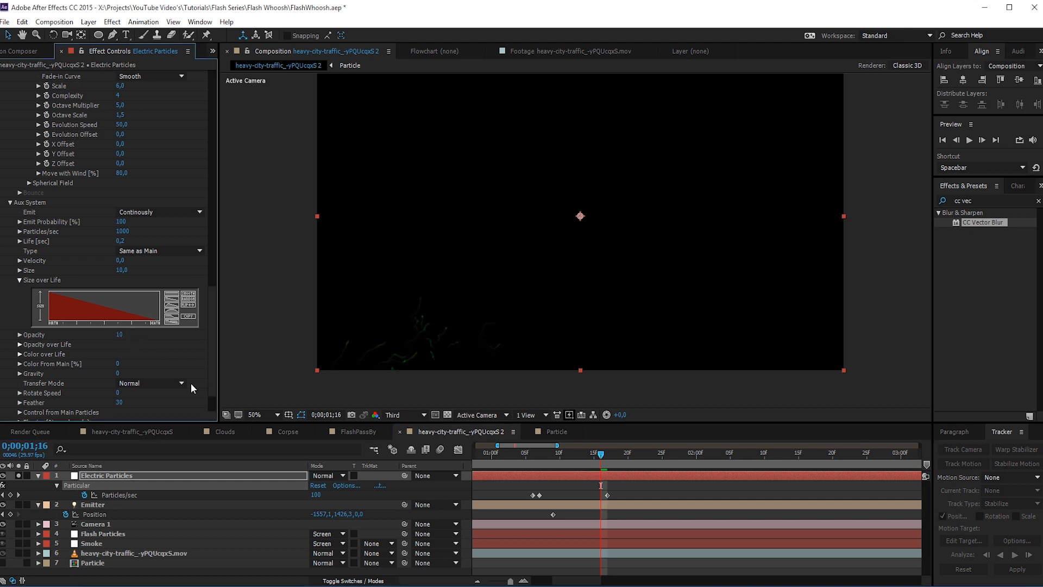
left_click_drag(120, 365, 258, 353)
left_click_drag(533, 455, 594, 470)
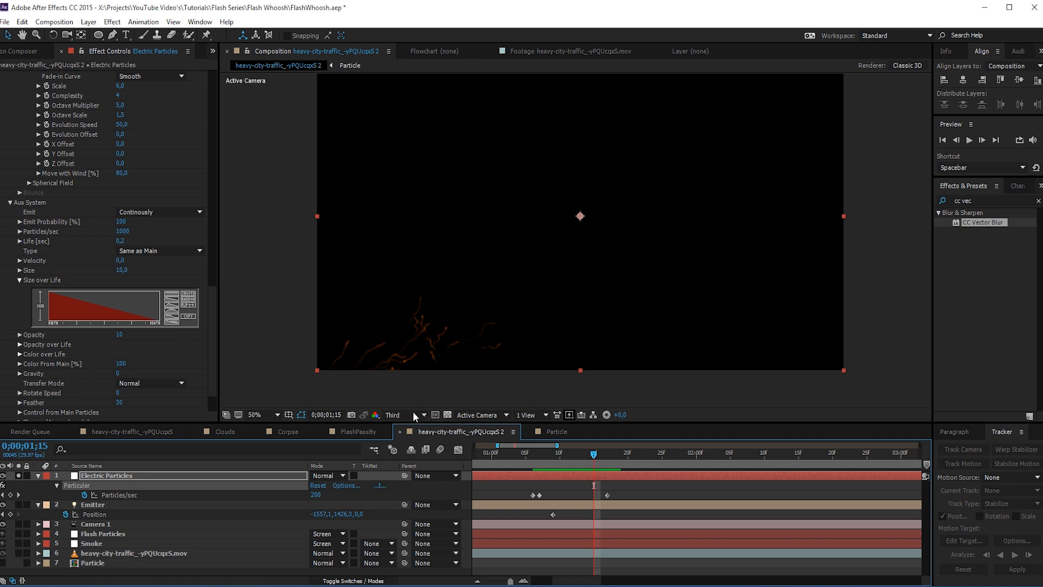
- Set the Aux System's Physics Turbulence Position to 250, matching the Turbulence Field's Affect Position
scroll(12, 375, "down", 2)
left_click(20, 376)
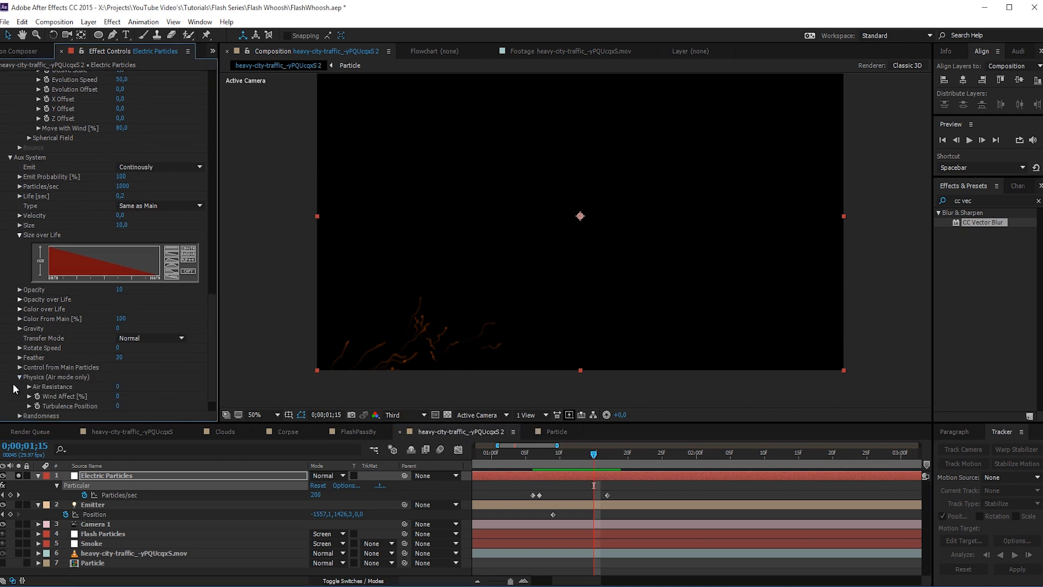
left_click(120, 406)
type("10")
key("Return")
left_click(118, 406)
type("250")
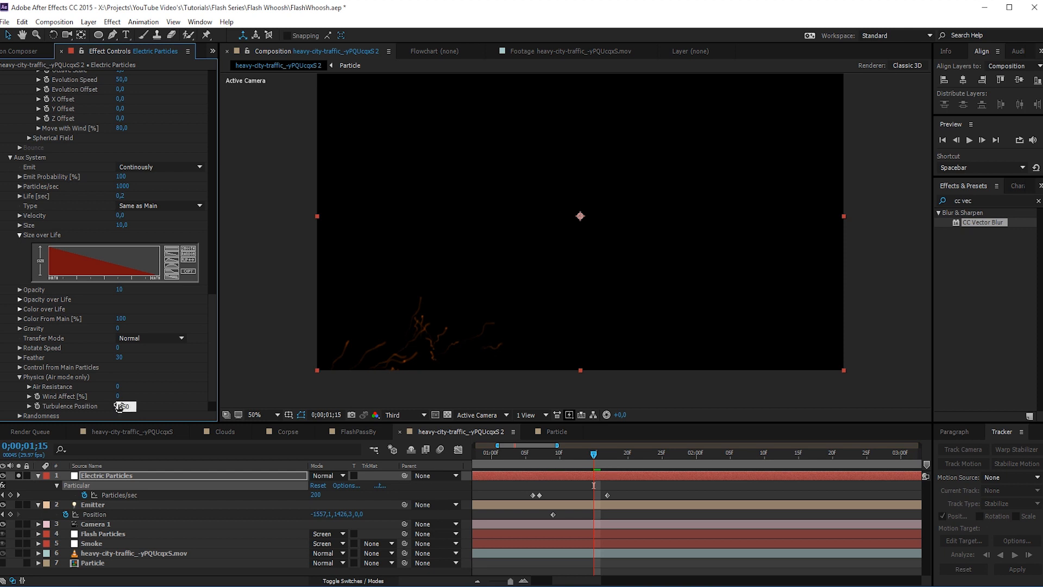
key("Return")
left_click_drag(213, 314, 219, 348)
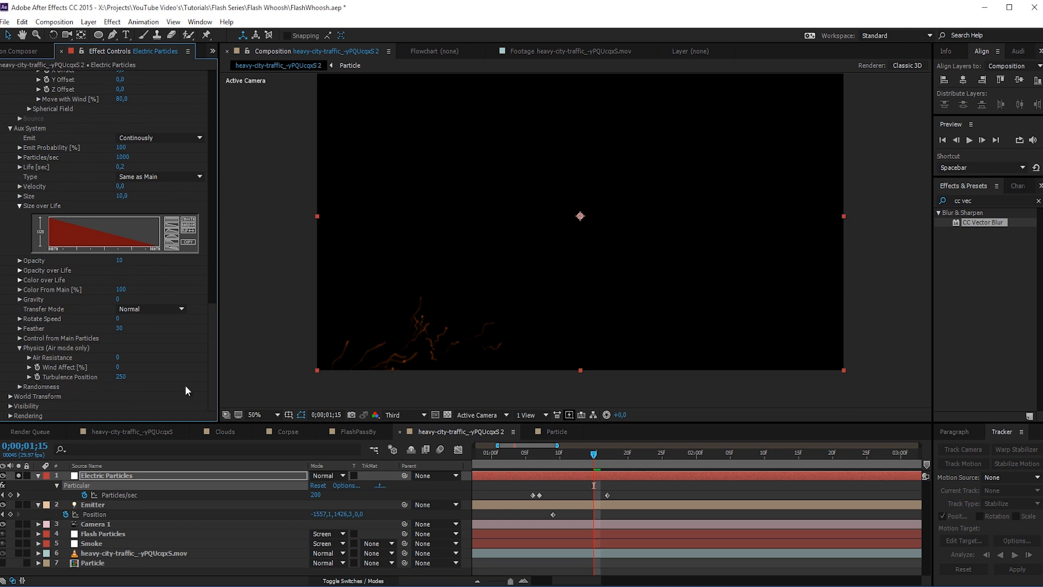
left_click_drag(213, 374, 212, 285)
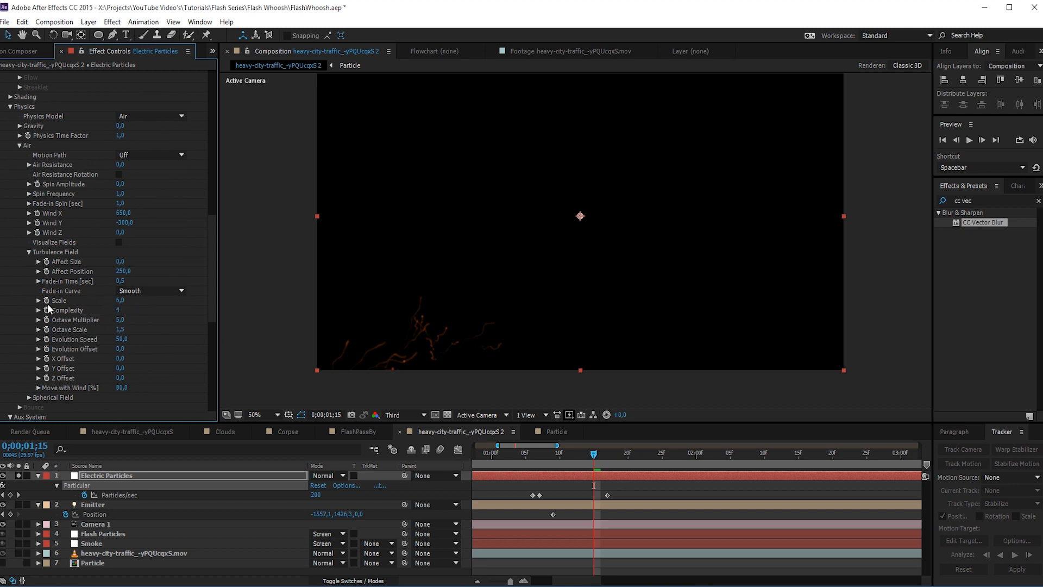
left_click_drag(211, 302, 208, 375)
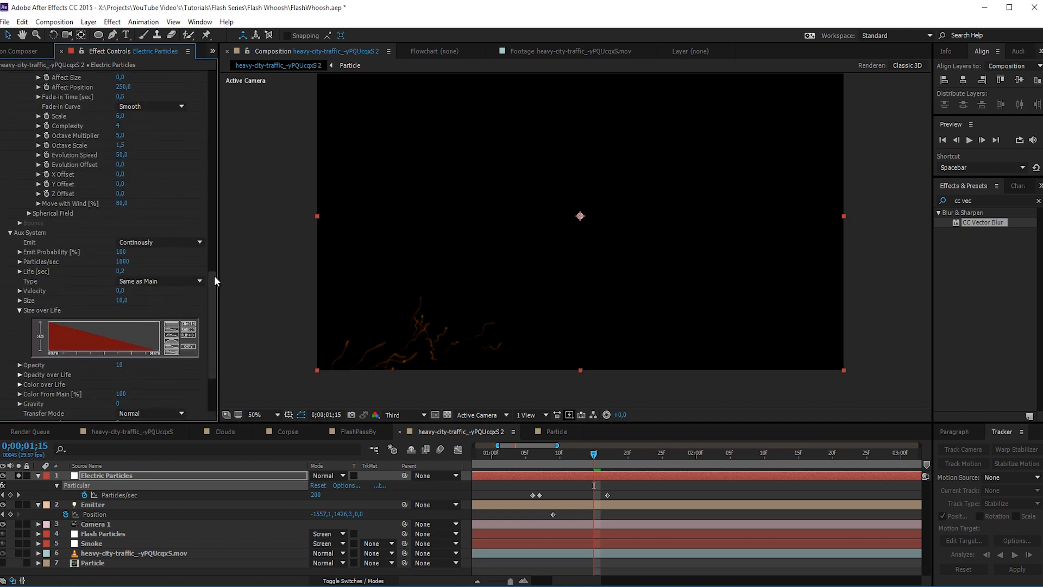
left_click_drag(214, 276, 216, 321)
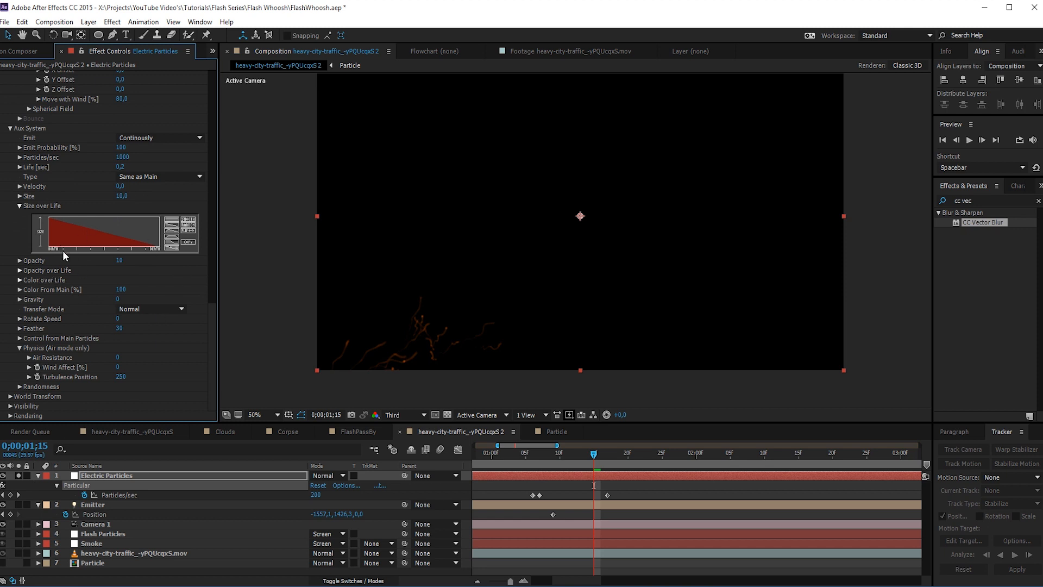
- Set the composition's work area to run from 0;00;01;04 to 0;00;01;20
left_click(443, 429)
key("Page_Up")
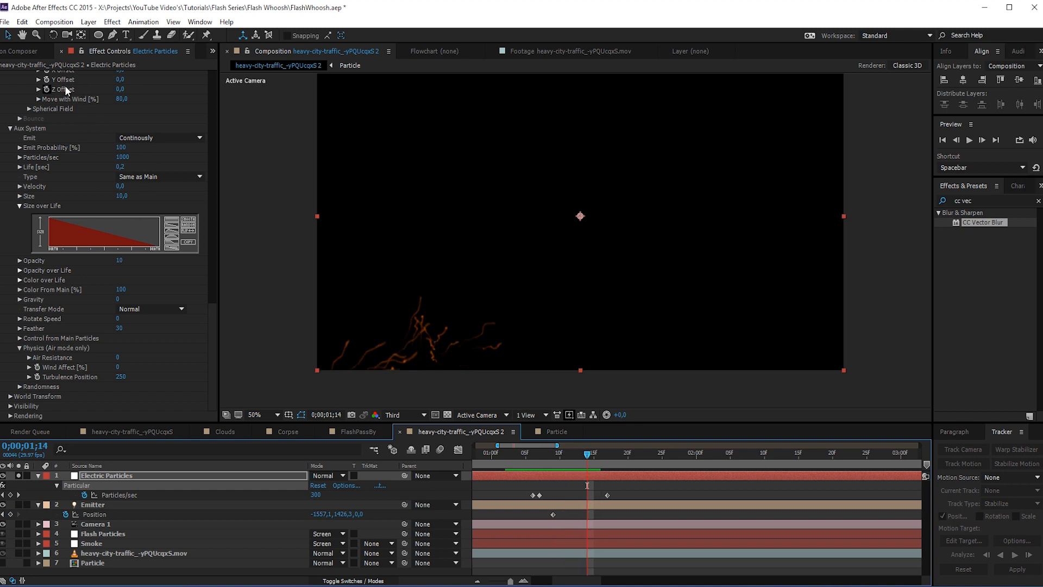
mouse_move(519, 455)
left_mouse_down()
mouse_move(625, 462)
mouse_move(551, 460)
mouse_move(595, 460)
mouse_move(517, 472)
left_mouse_up()
key("b")
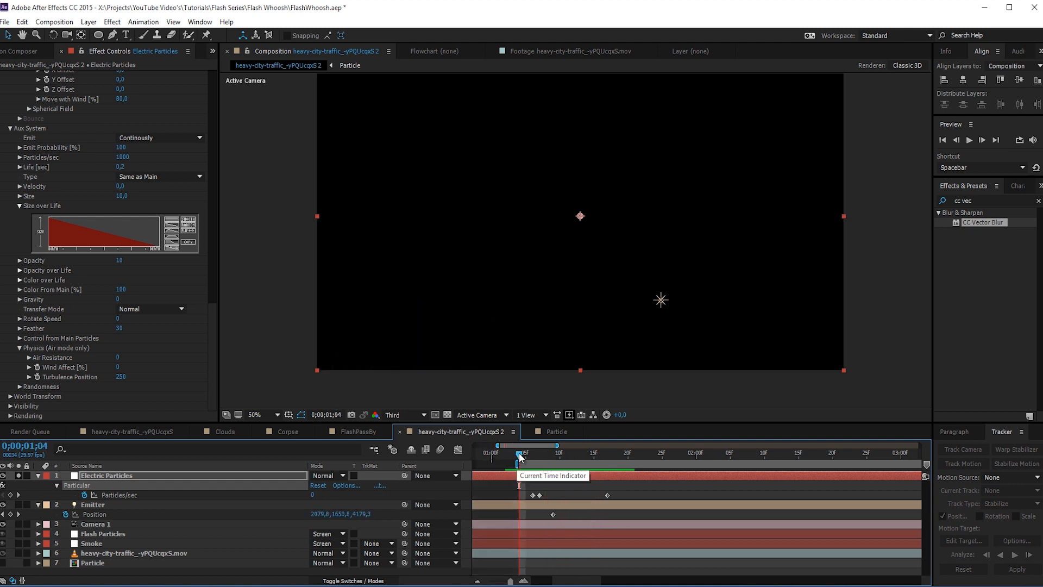
left_click_drag(518, 457, 629, 459)
key("n")
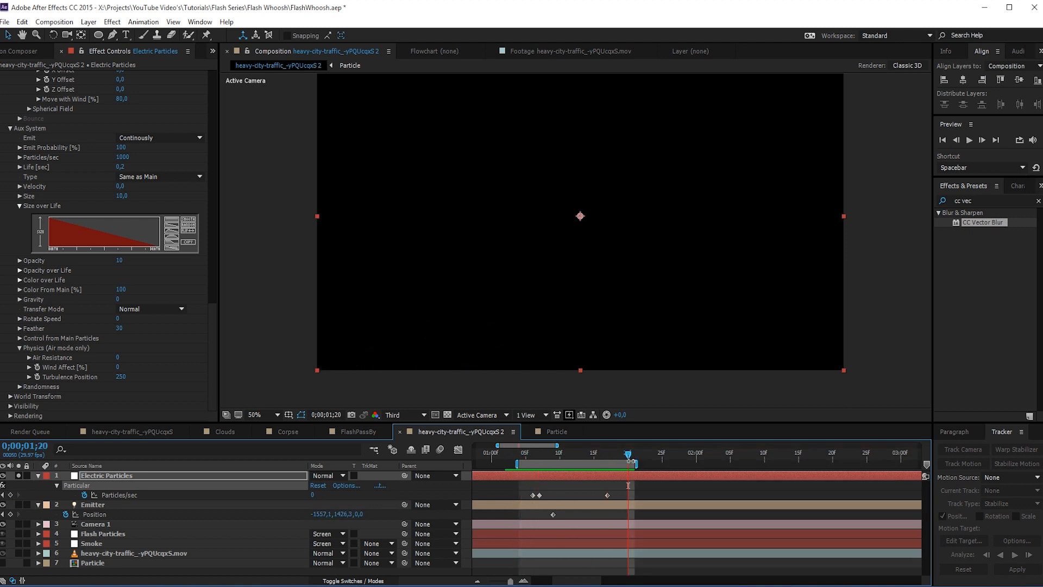
- Play back the work area and scrub through the electric trails up to 0;00;01;18
key("space")
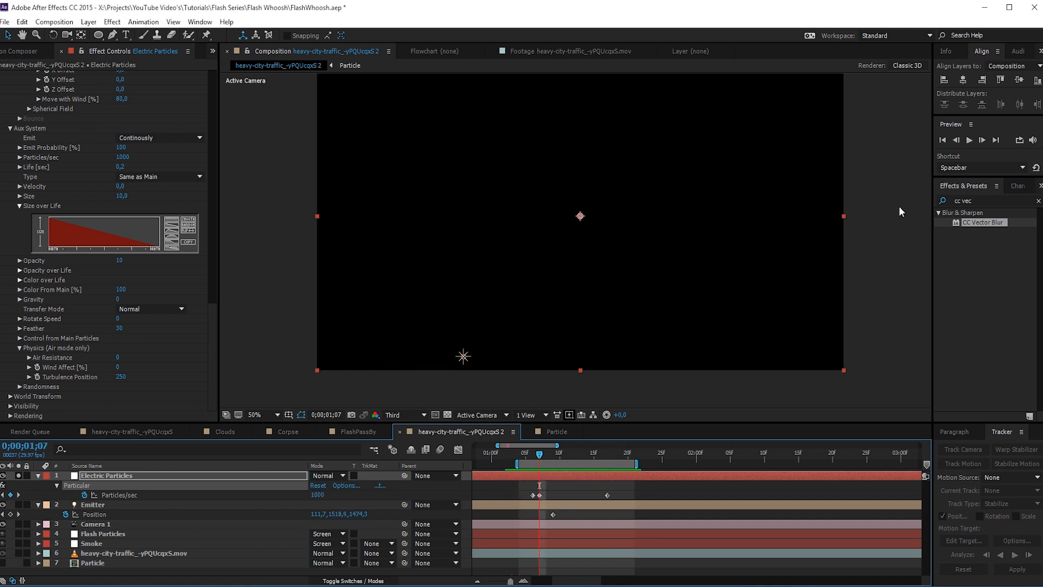
left_click(955, 154)
key("space")
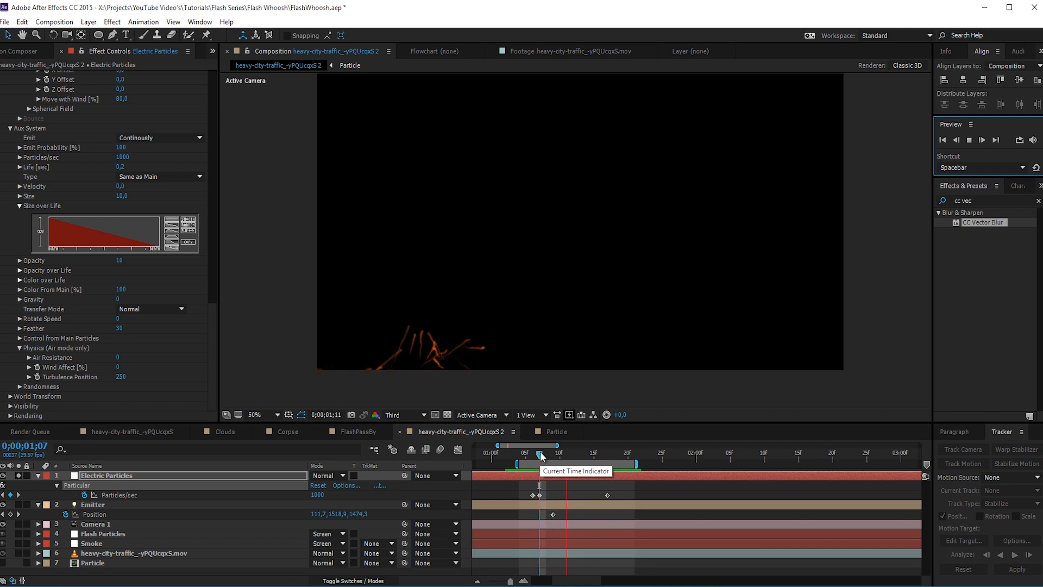
left_click_drag(539, 456, 615, 468)
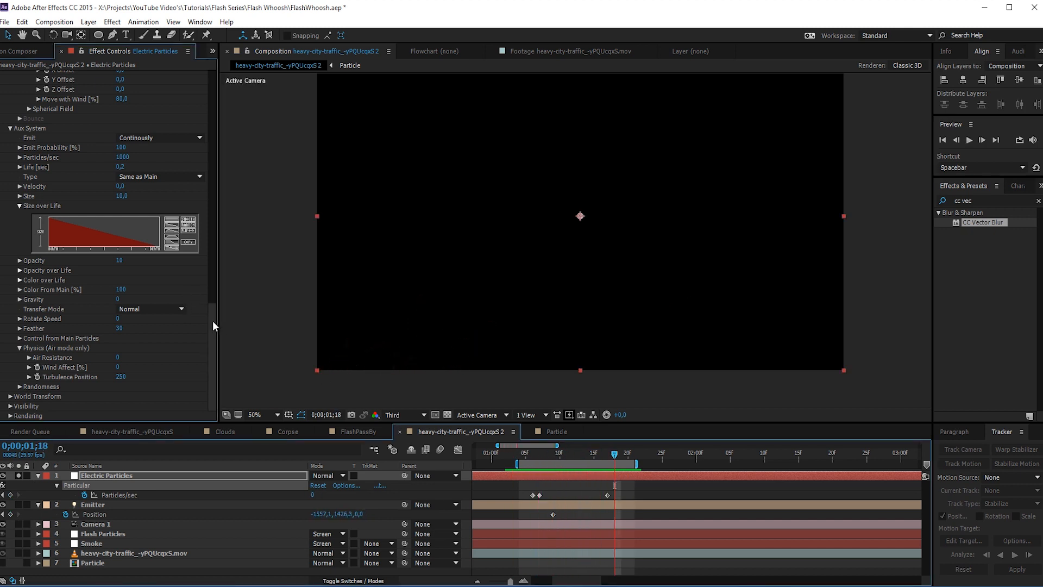
- Set both the main particle Life and the Aux System's Life to 0,3 sec and play back the trails
mouse_move(212, 320)
left_mouse_down()
mouse_move(227, 147)
mouse_move(197, 332)
left_mouse_up()
left_click(124, 149)
type(".3")
key("Return")
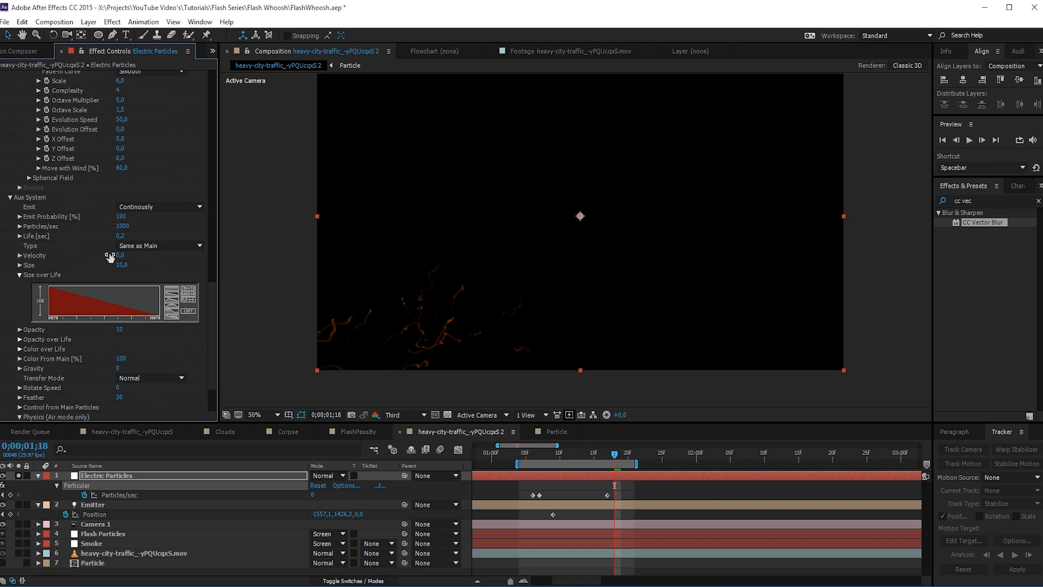
left_click(120, 235)
key("space")
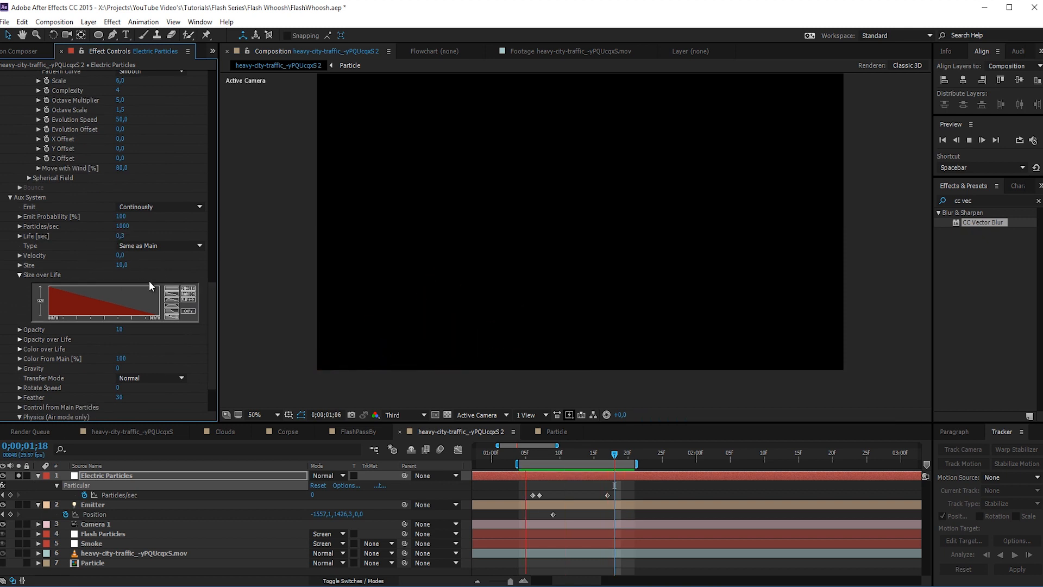
- Turn off solo for the Electric Particles layer and preview the trails over the traffic footage up to 0;00;01;12
left_click(560, 454)
left_click(19, 476)
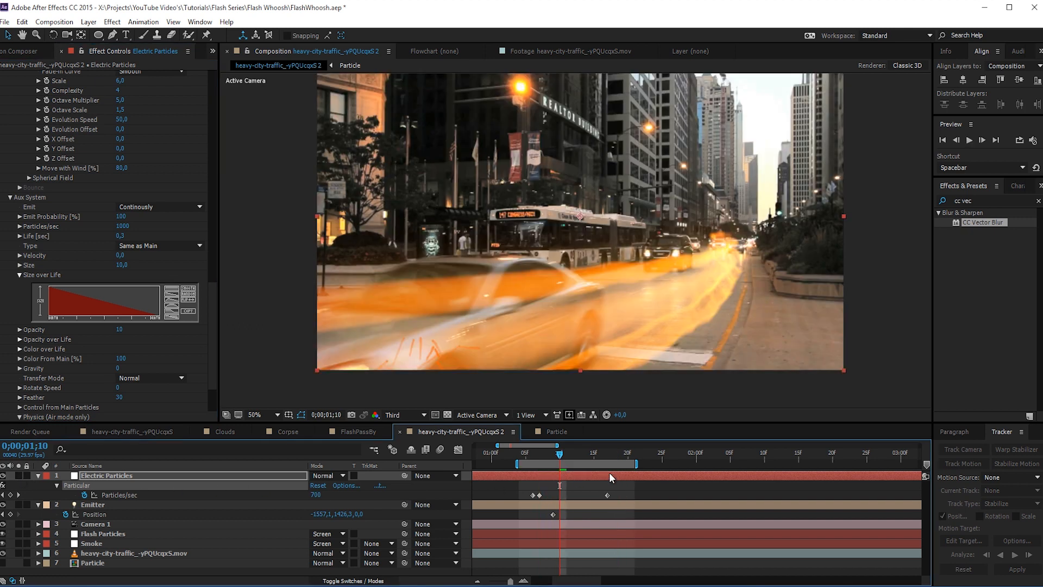
mouse_move(558, 455)
left_mouse_down()
mouse_move(515, 456)
mouse_move(572, 465)
left_mouse_up()
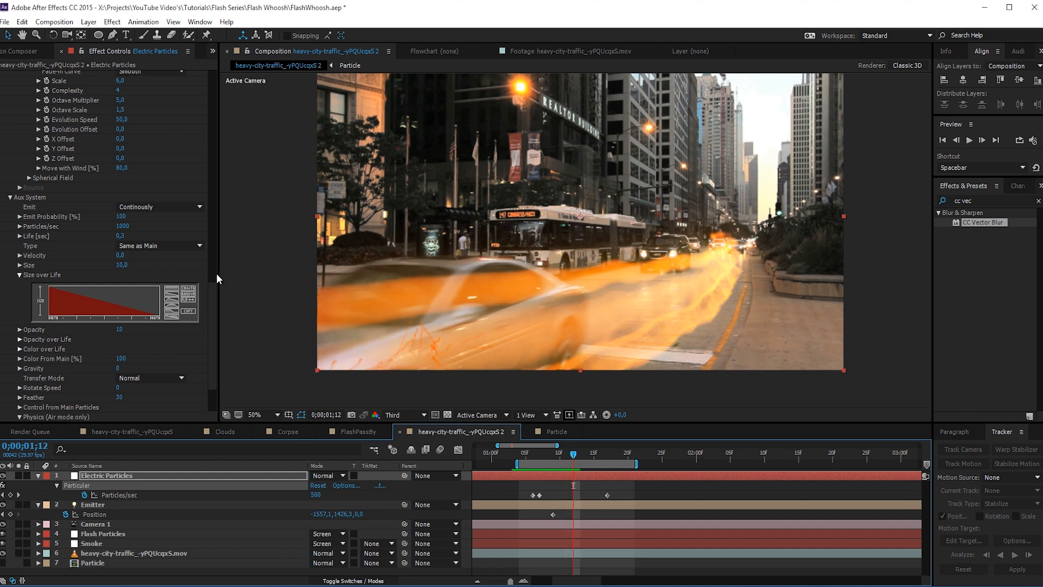
- Set the Electric Particles' main particle Size to 50
left_click_drag(211, 272, 134, 156)
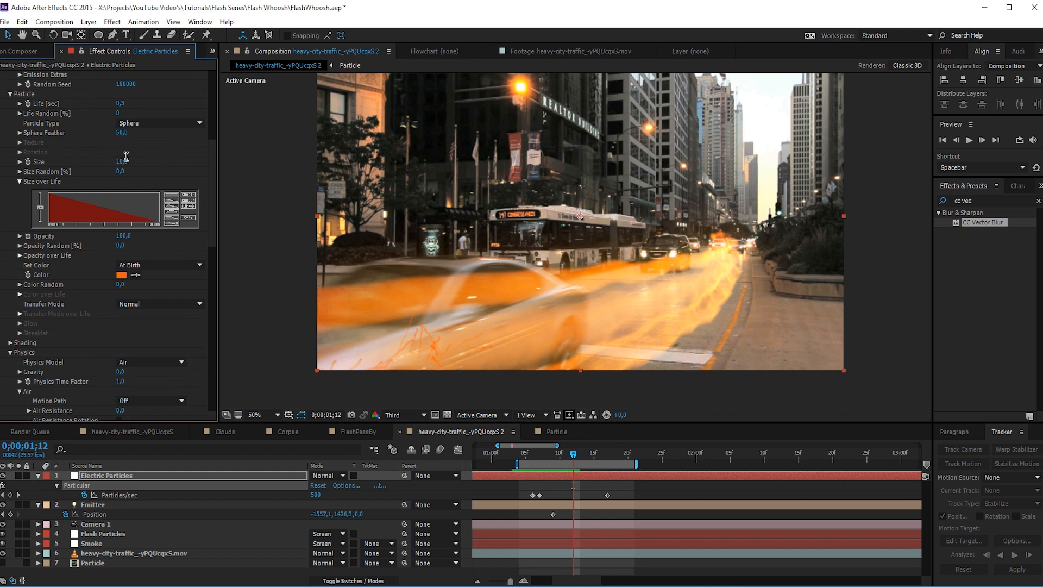
left_click(125, 162)
left_click(101, 474)
left_click(123, 161)
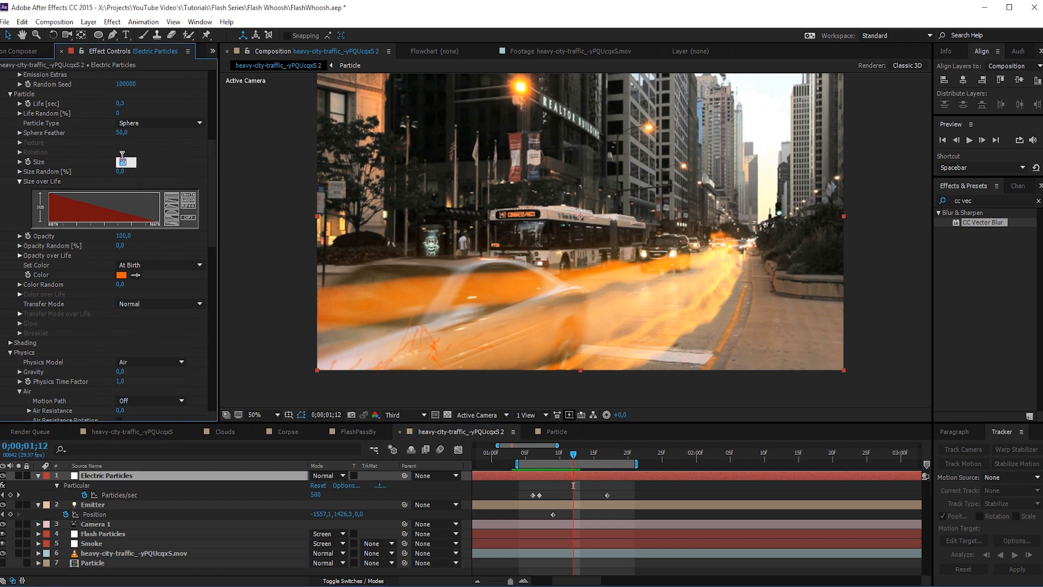
type("50")
key("Return")
- Set the Aux System's Size to 20 and preview the trails over the footage
left_click_drag(208, 187, 199, 334)
left_click(122, 258)
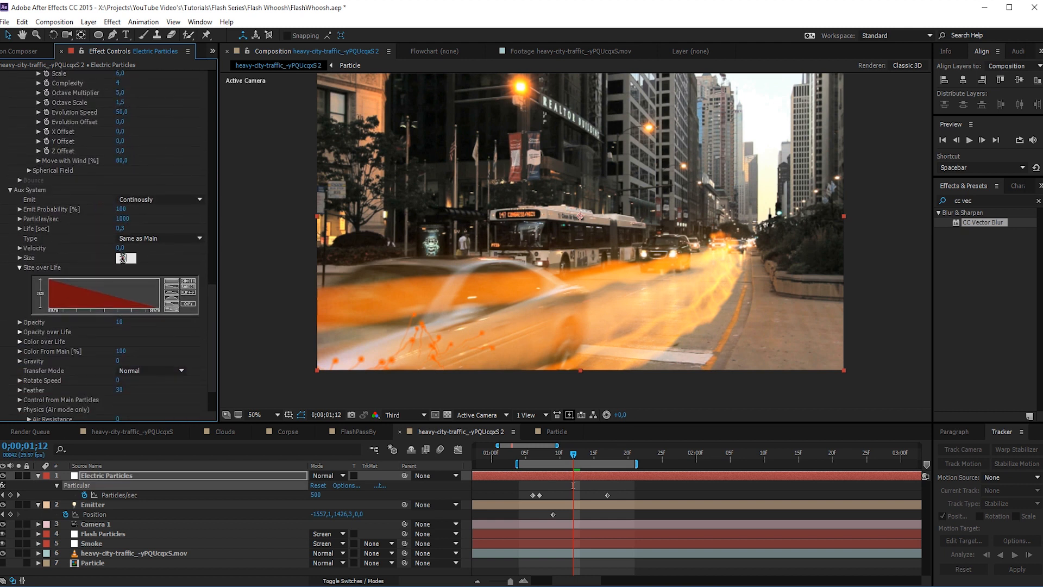
type("20")
key("Return")
left_click_drag(573, 453, 523, 459)
key("space")
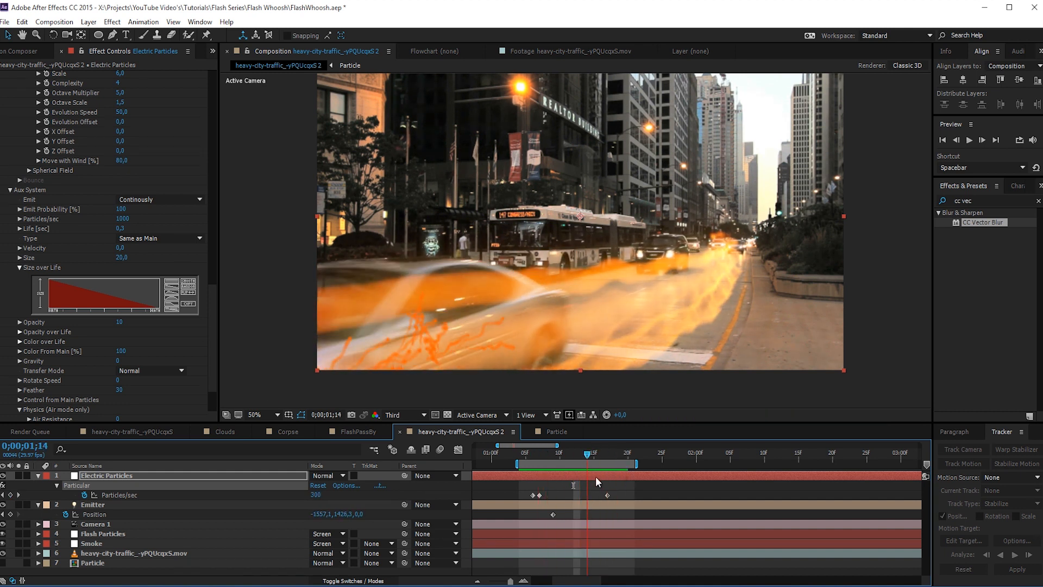
- Redraw the Aux System's Size over Life curve to rise quickly from zero at birth and taper off toward death
left_click_drag(209, 297, 209, 272)
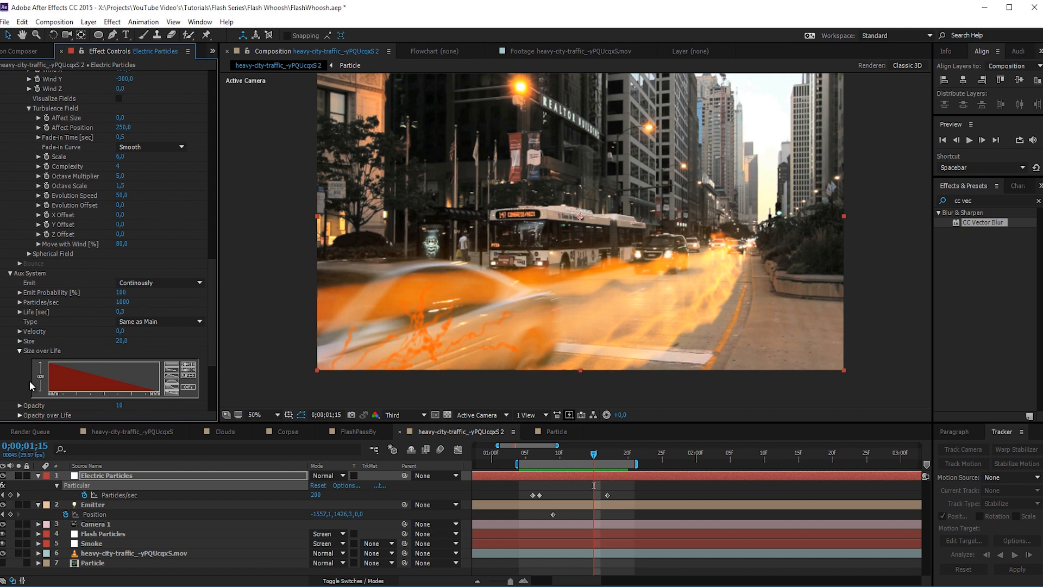
mouse_move(49, 388)
left_mouse_down()
mouse_move(65, 351)
mouse_move(81, 358)
mouse_move(49, 387)
mouse_move(72, 363)
left_mouse_up()
left_click_drag(152, 391, 156, 391)
- Set the Aux System's Size to 30 and preview the electric trails up to 0;00;01;18
left_click_drag(215, 314, 212, 198)
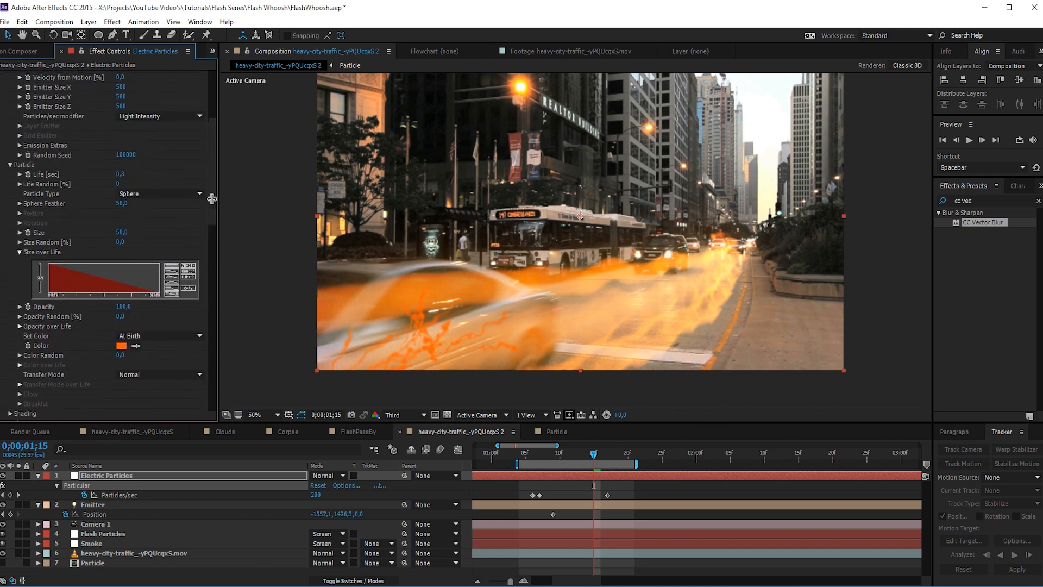
left_click(122, 233)
left_click_drag(214, 259, 211, 331)
scroll(212, 339, "down", 5)
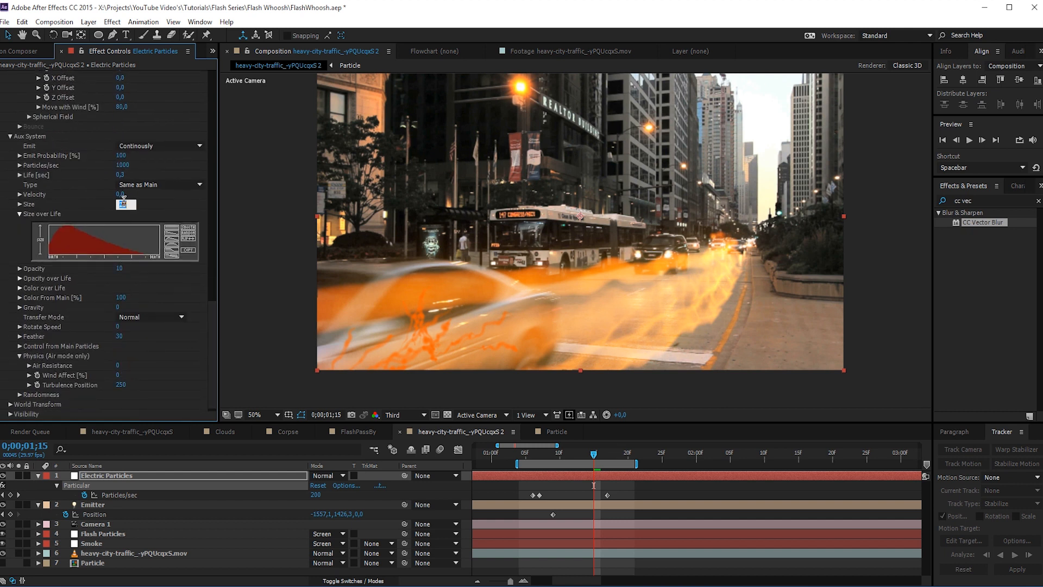
left_click_drag(120, 203, 126, 204)
key("space")
left_click_drag(531, 457, 615, 459)
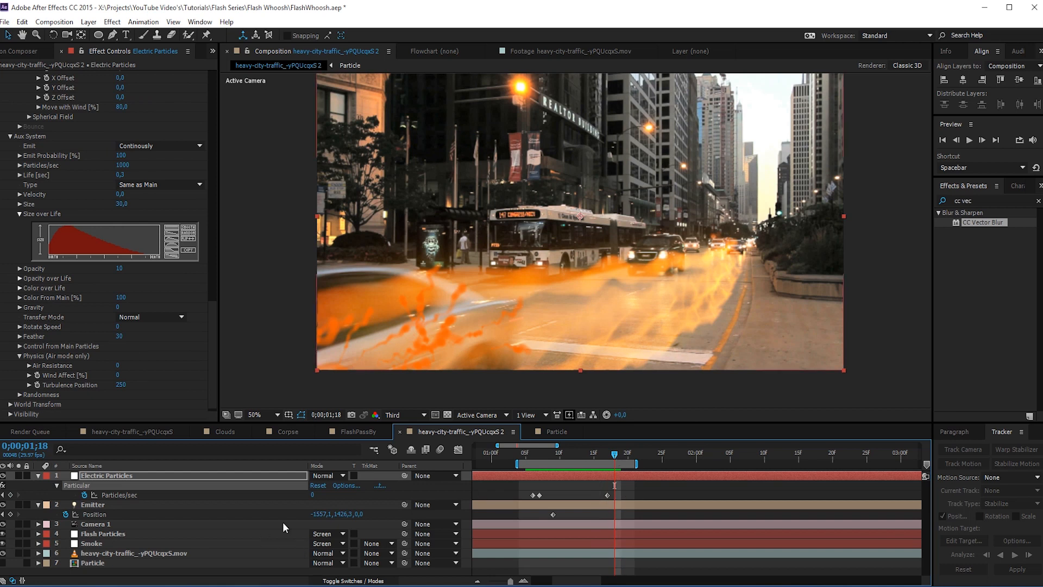
- Try the Add blending mode on the Electric Particles layer, settle on Screen, and play back the trails
left_click(316, 474)
left_click(371, 212)
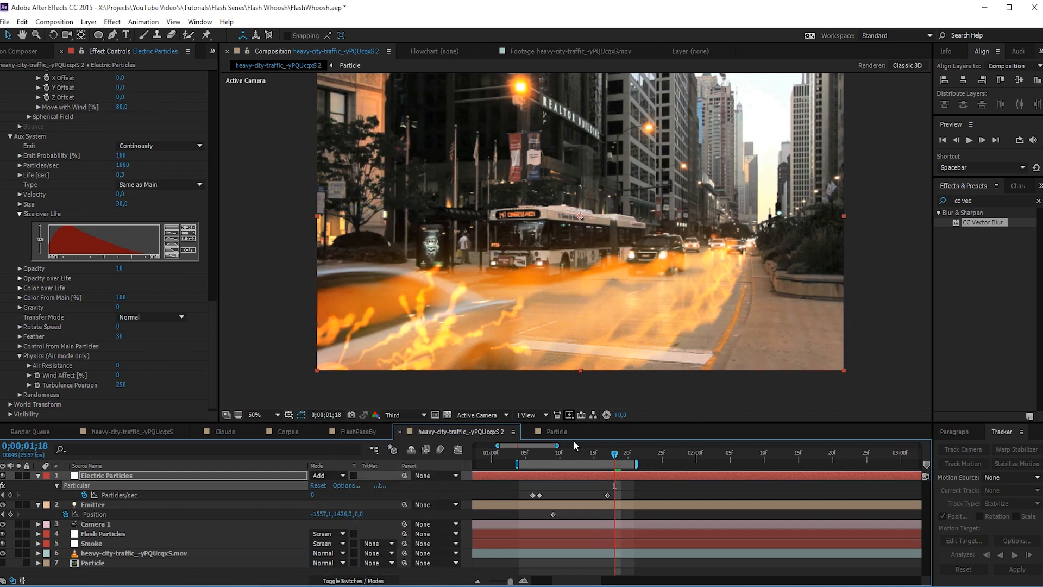
left_click(326, 476)
left_click(367, 239)
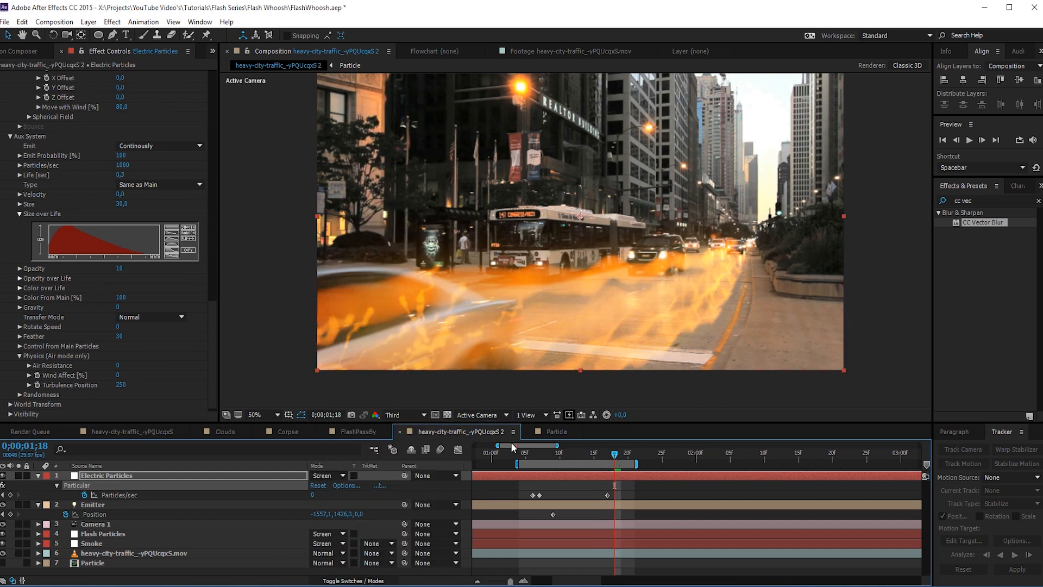
key("space")
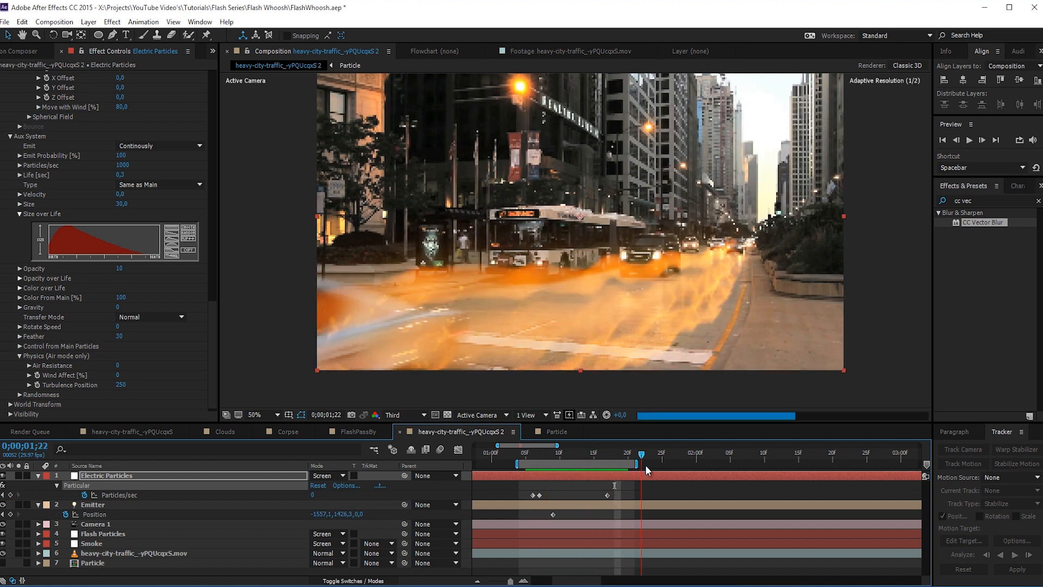
key("space")
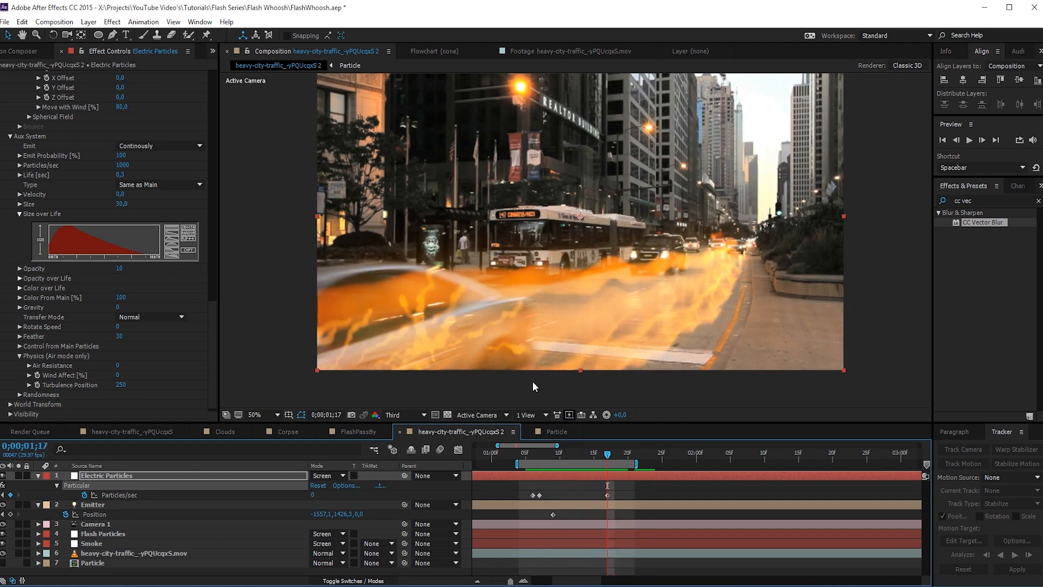
- Examine the blended electric trails across the traffic footage, ending at 0;00;01;08
left_click(163, 475)
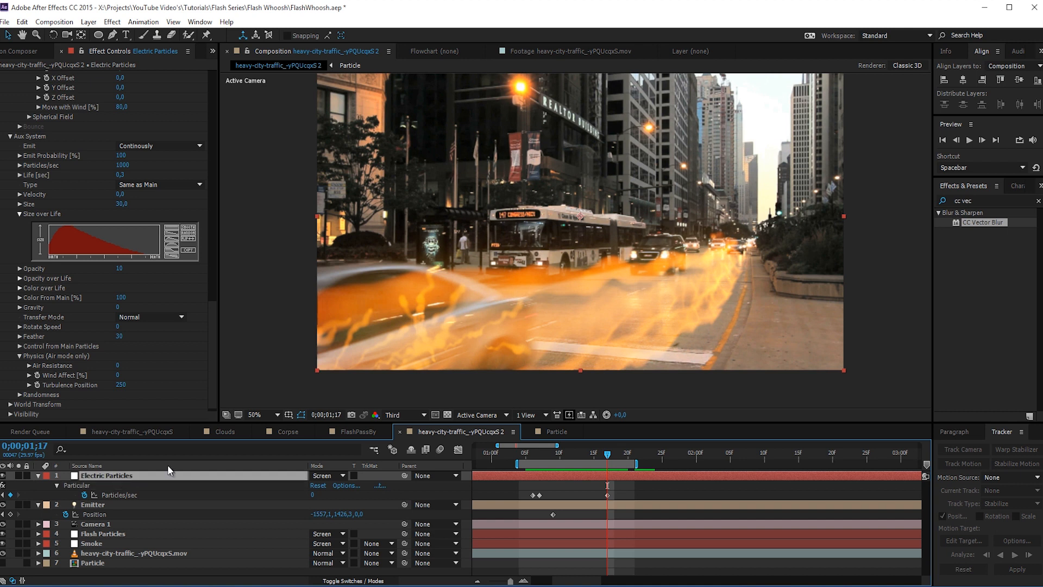
left_click_drag(607, 454, 620, 483)
key("space")
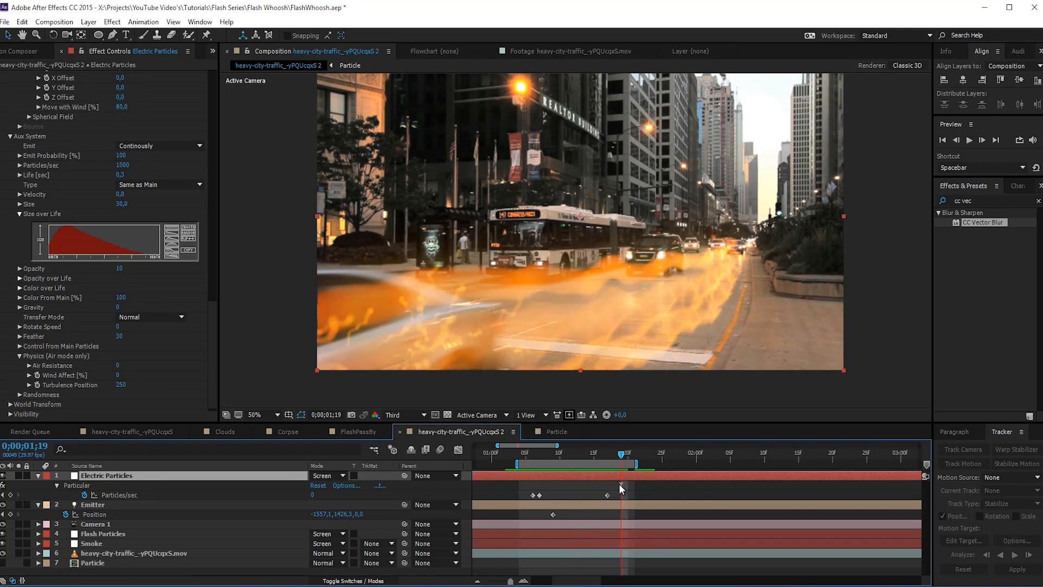
left_click_drag(549, 455, 541, 474)
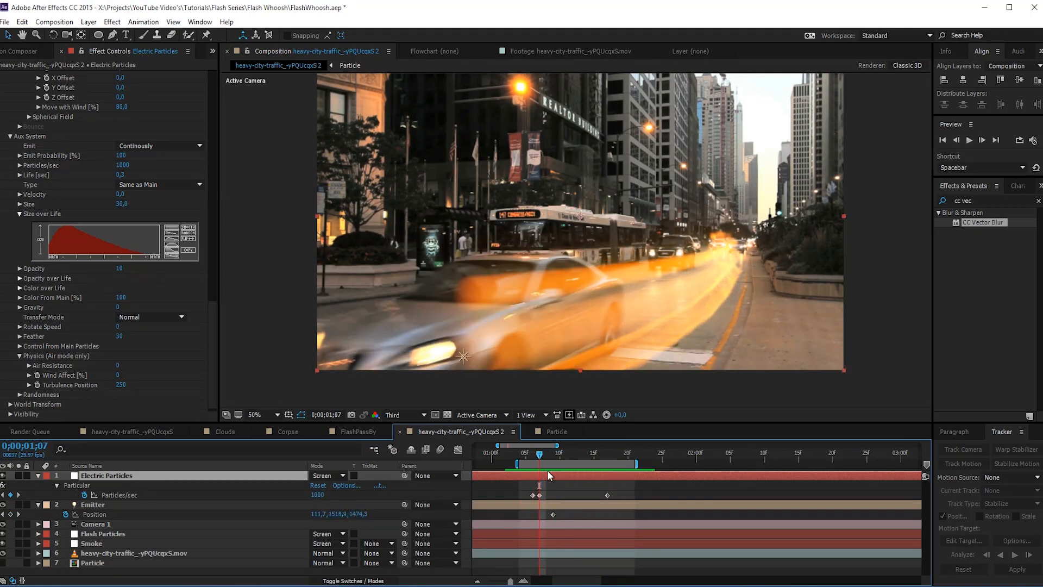
left_click(545, 455)
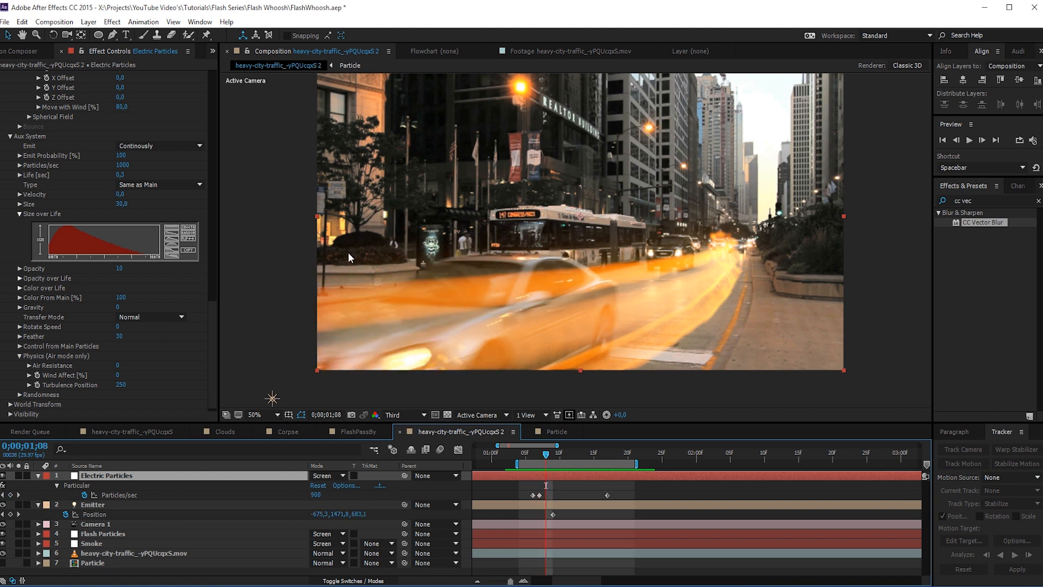
- Collapse all the layers' properties and create a 1920 × 1080 px solid in orange FF7200
key("comma")
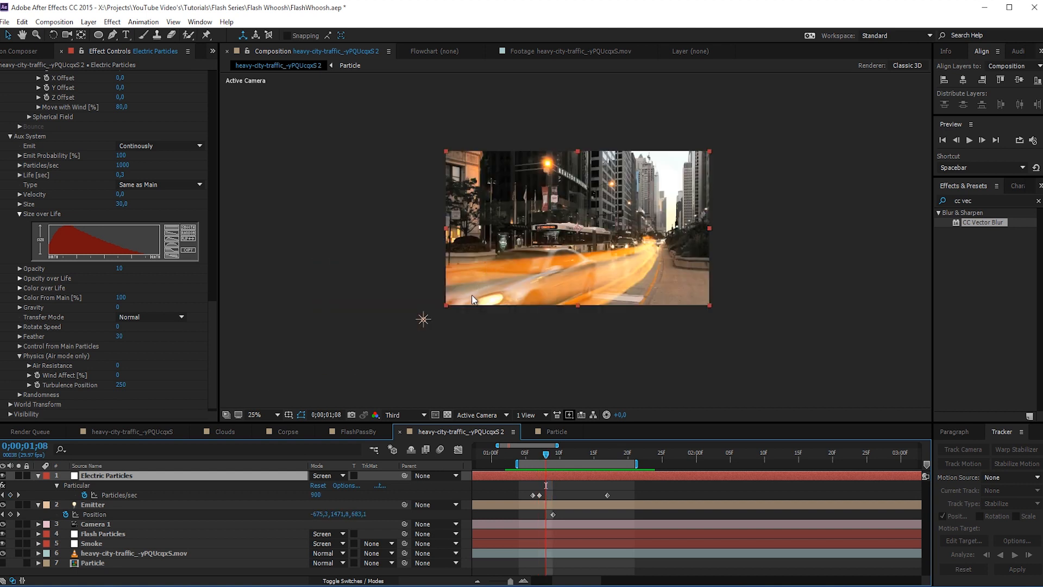
key("ctrl+a")
left_click(38, 475)
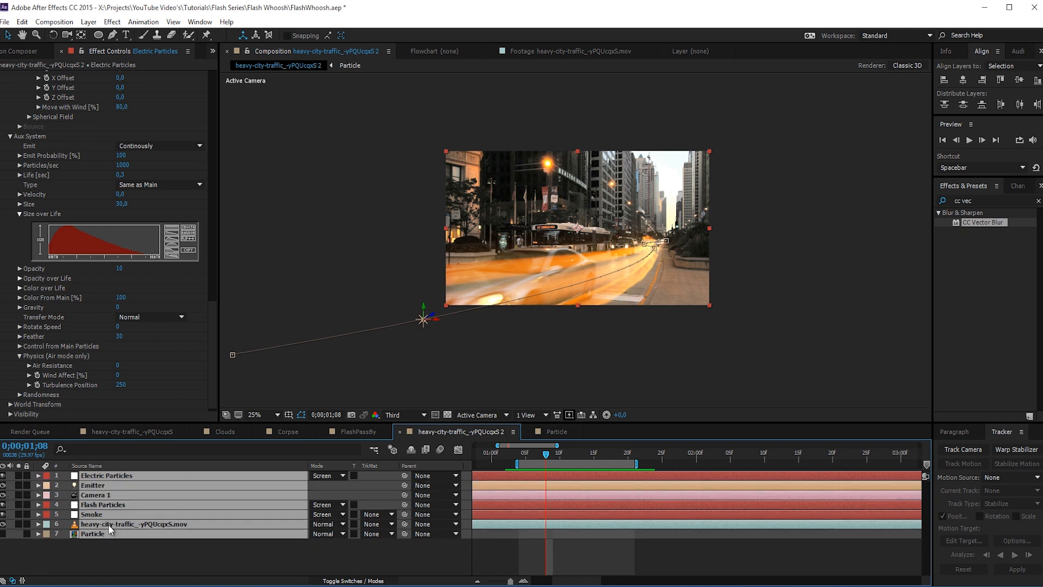
left_click(126, 556)
right_click(131, 553)
mouse_move(184, 451)
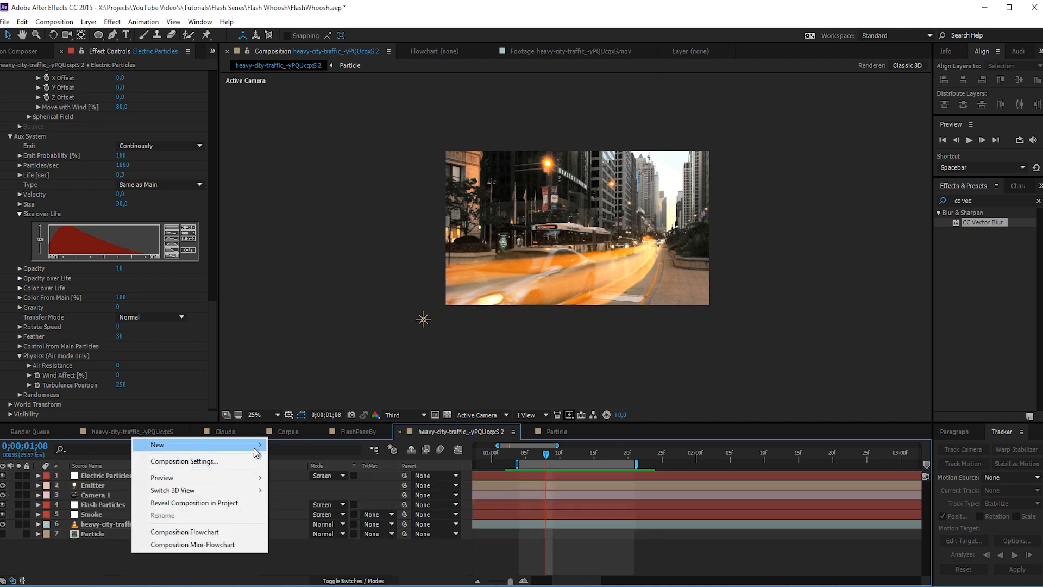
left_click(287, 474)
left_click(171, 449)
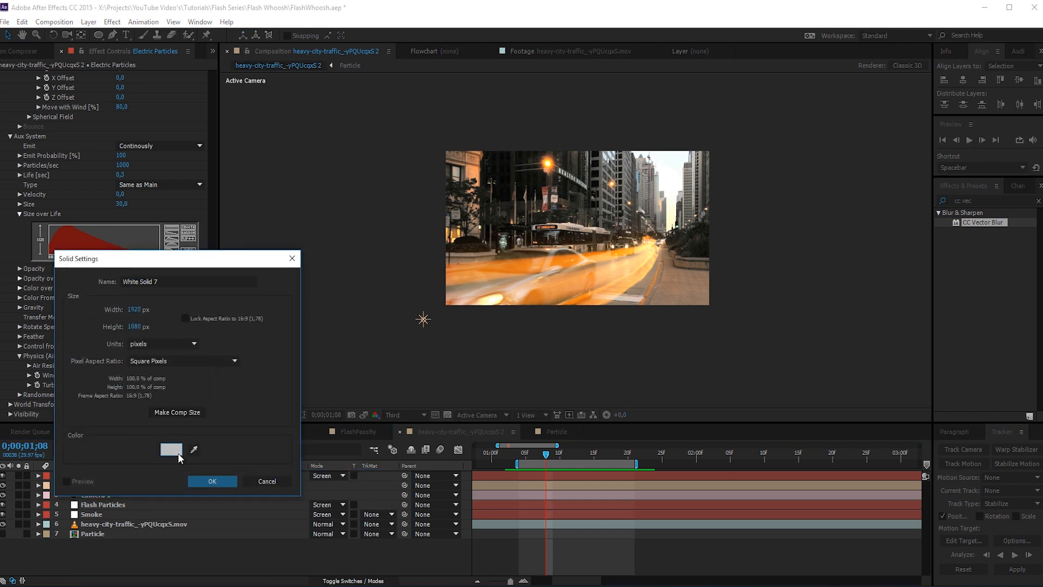
left_click_drag(212, 340, 210, 328)
left_click_drag(196, 199, 224, 181)
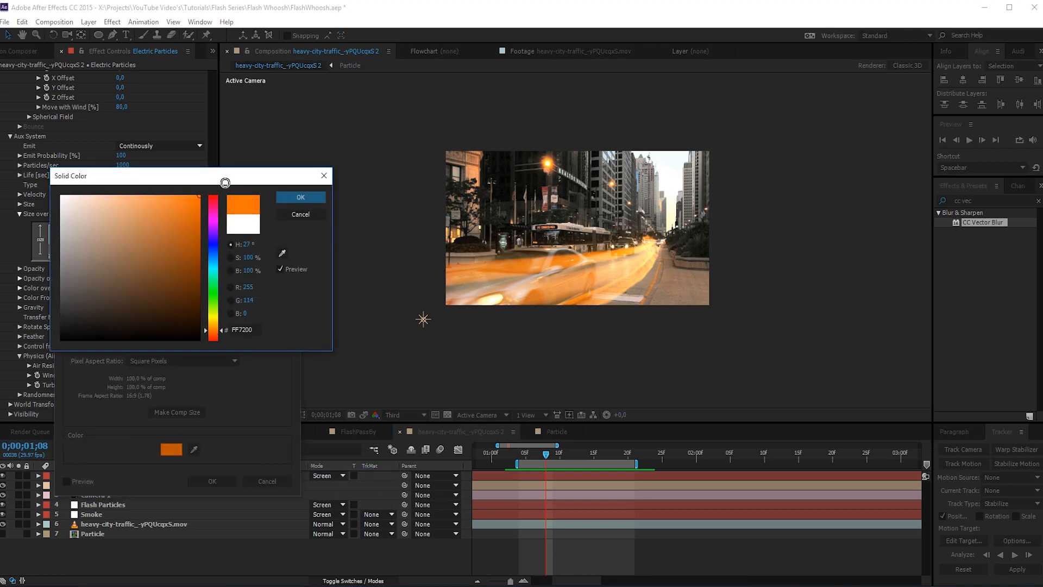
left_click(290, 197)
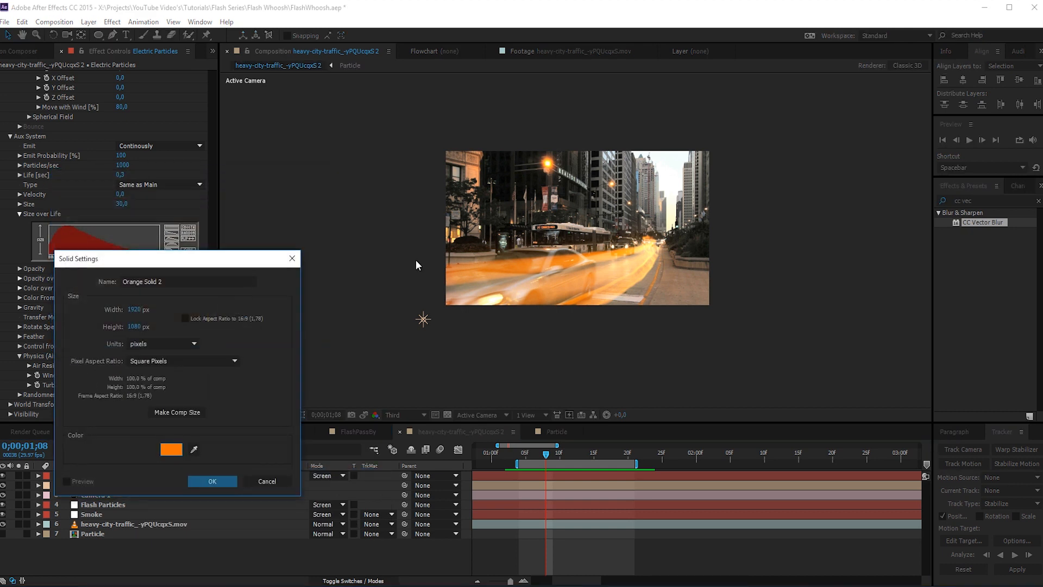
left_click(207, 480)
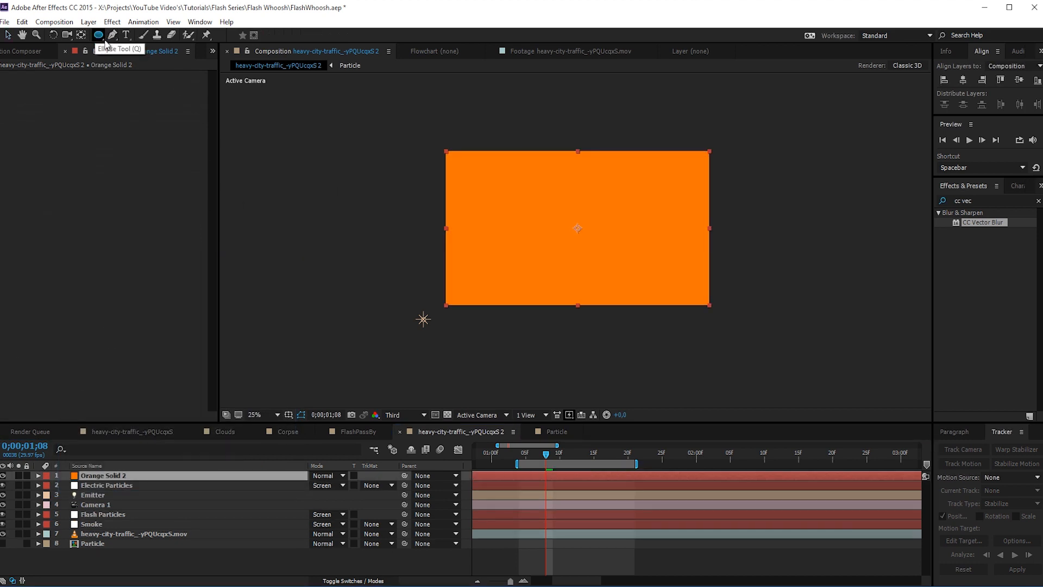
- Draw a large elliptical mask over the footage's lower-left corner on the orange solid and set its Mask Feather to 333 pixels
left_click_drag(391, 224, 598, 355)
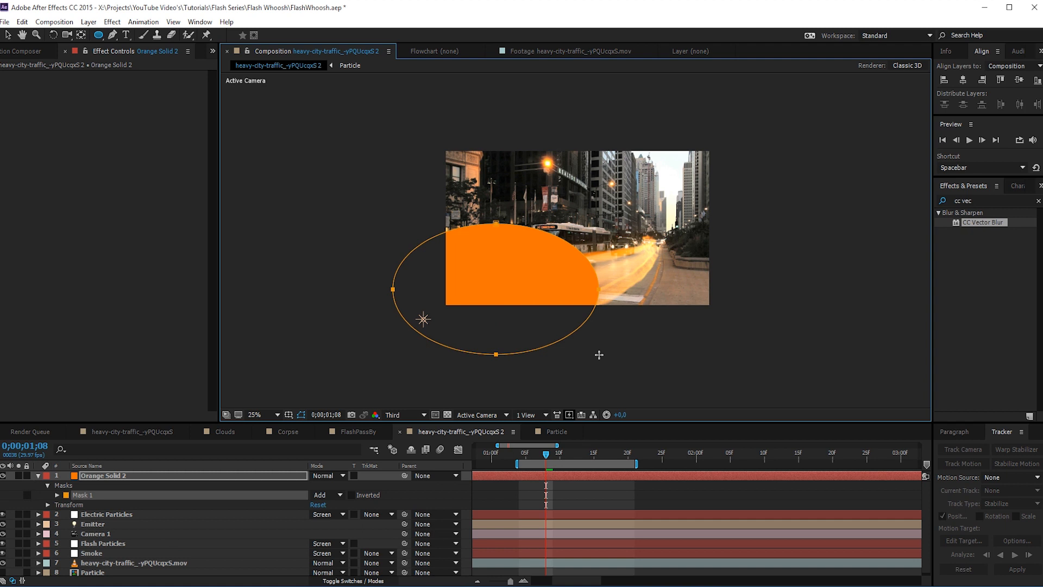
key("f")
left_click_drag(323, 494, 502, 494)
- Show all mask properties of the orange solid and set its Mask Expansion to -100 pixels
left_click(288, 476)
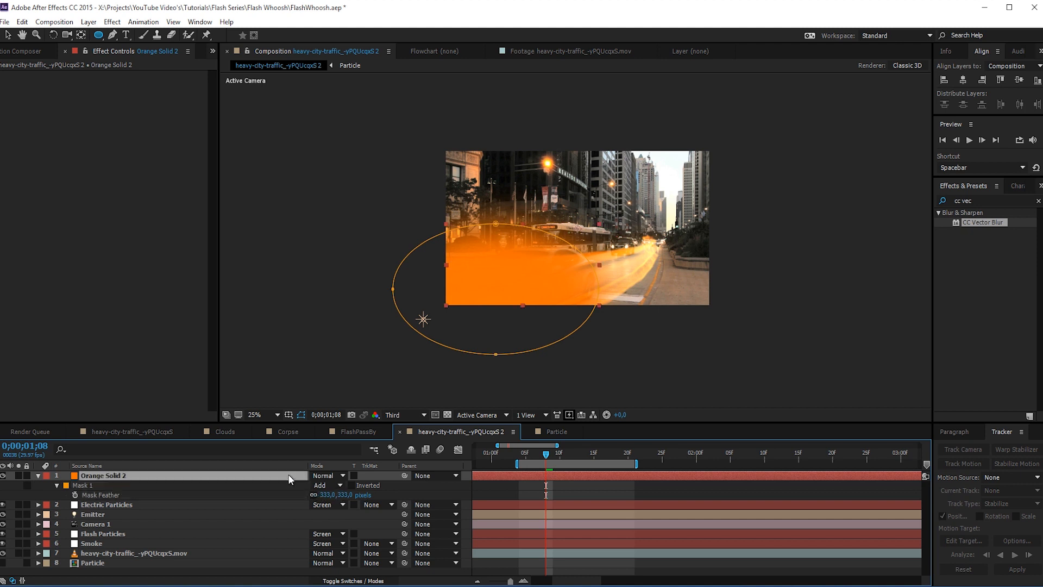
key("m")
key("m")
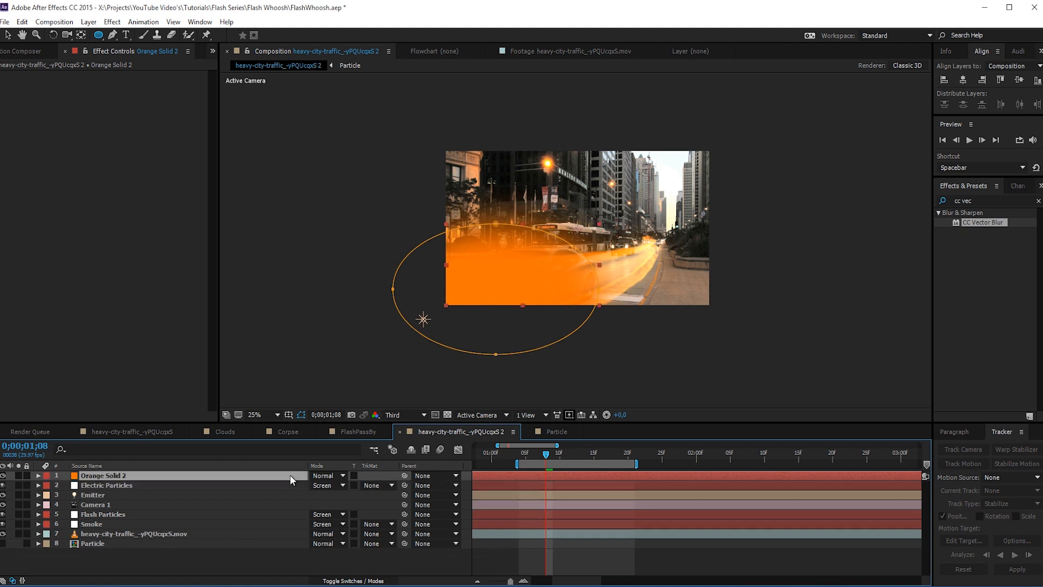
key("m")
key("m")
key("m")
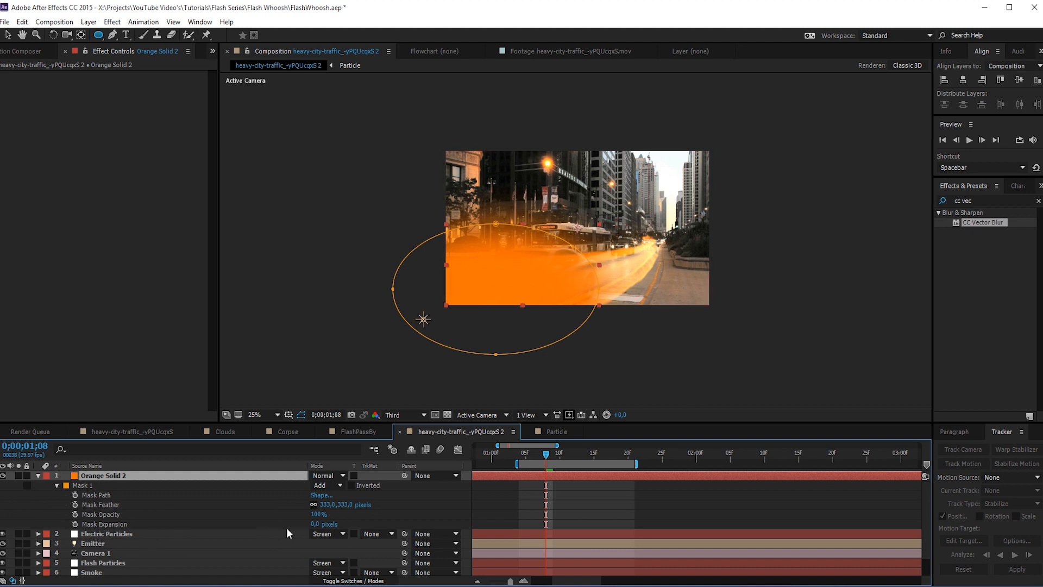
left_click(314, 524)
type("-100")
key("Return")
- Set the masked orange solid's blending mode to Add
key("period")
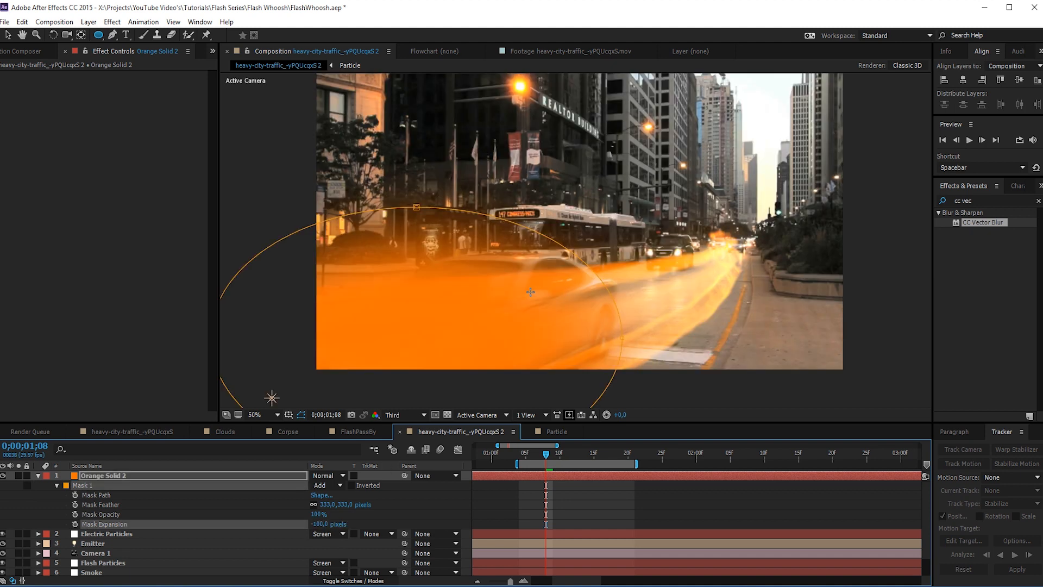
key("v")
left_click(625, 515)
left_click(614, 478)
left_click(326, 475)
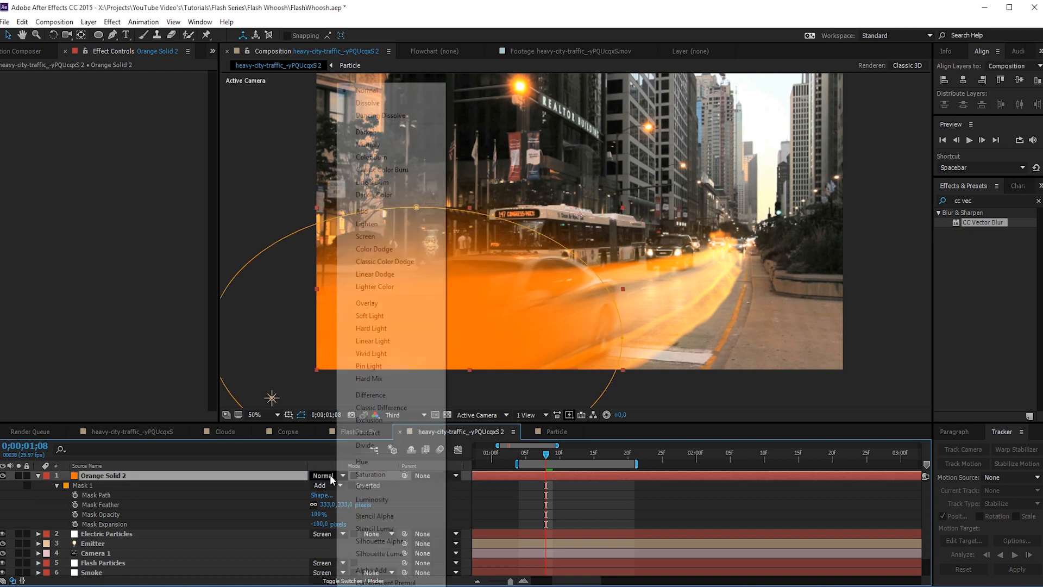
left_click(368, 212)
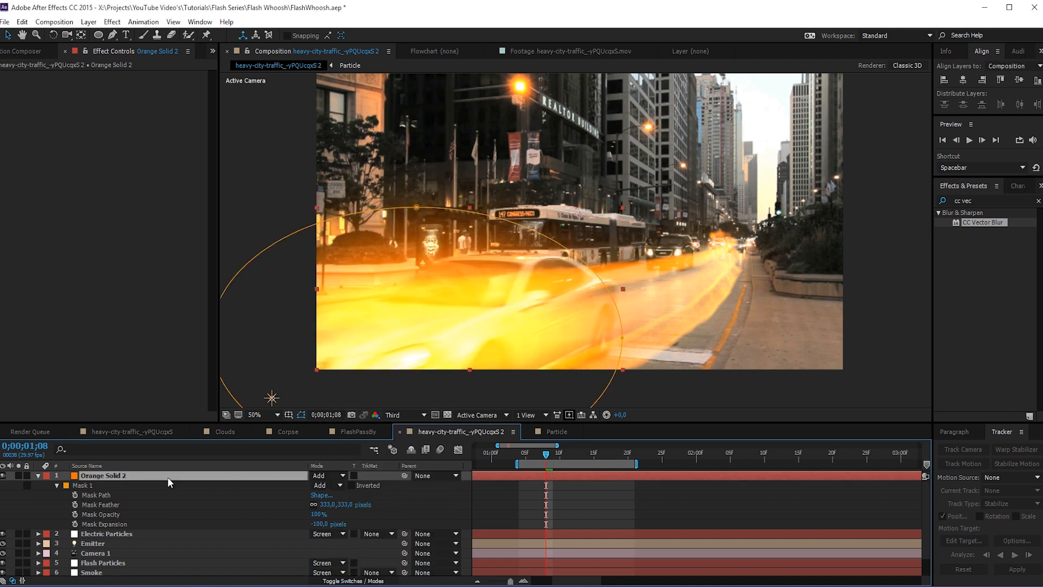
- Change the glow solid's color to the redder orange FF3C00 in its solid settings
left_click(88, 21)
left_click(109, 44)
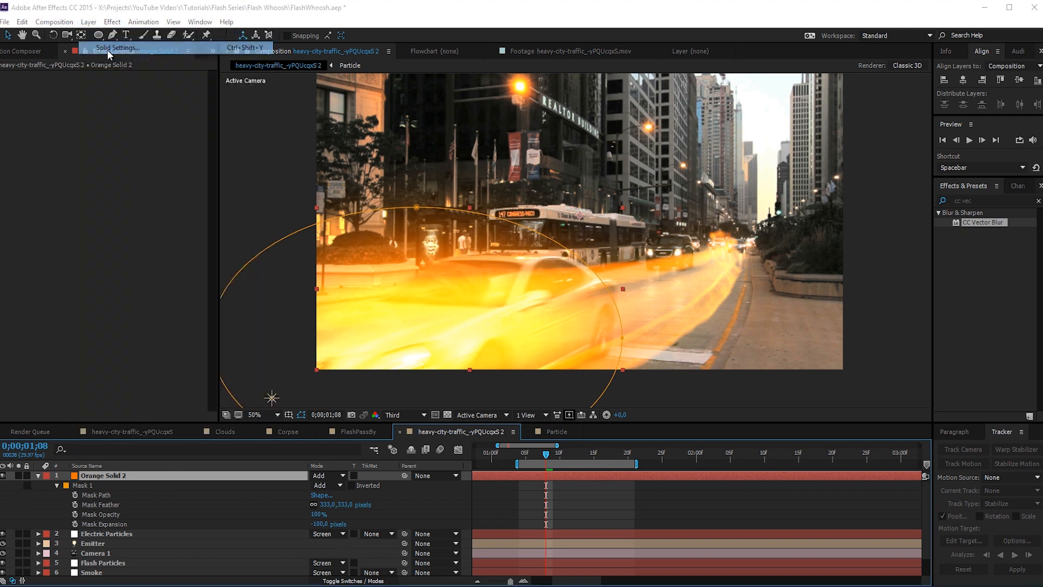
left_click(116, 193)
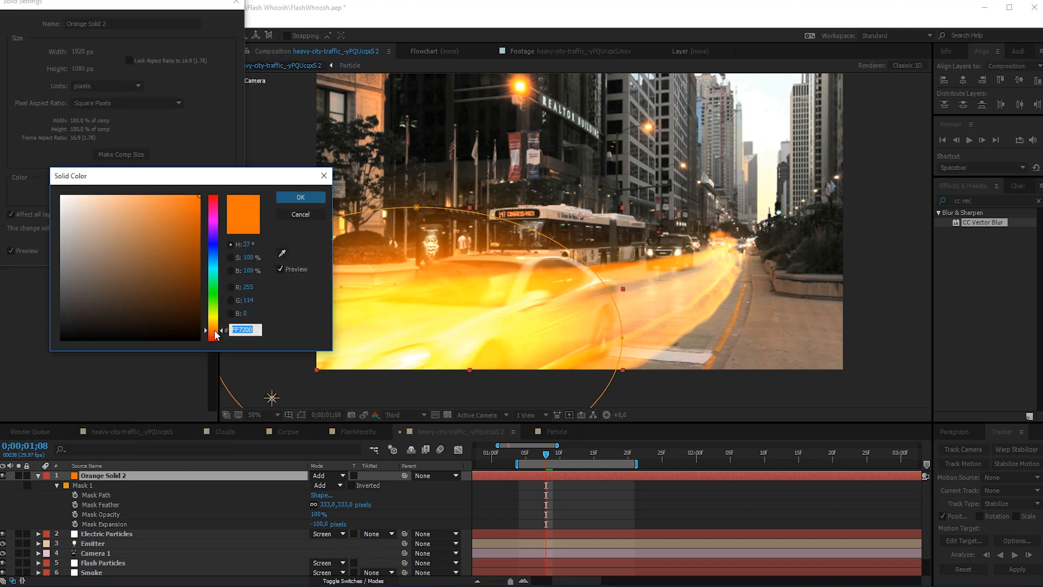
left_click_drag(214, 326, 215, 340)
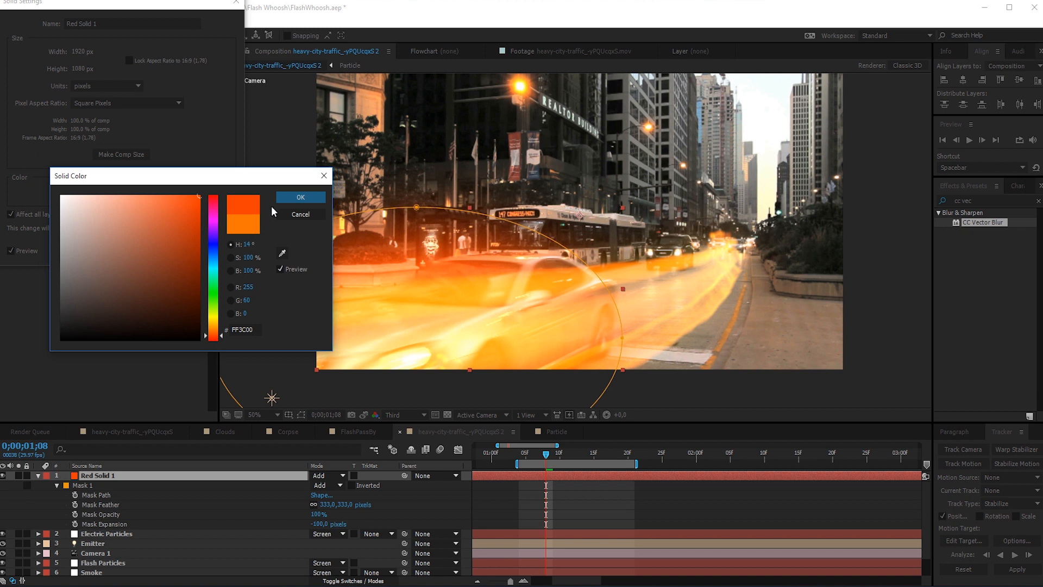
left_click(284, 197)
left_click(145, 250)
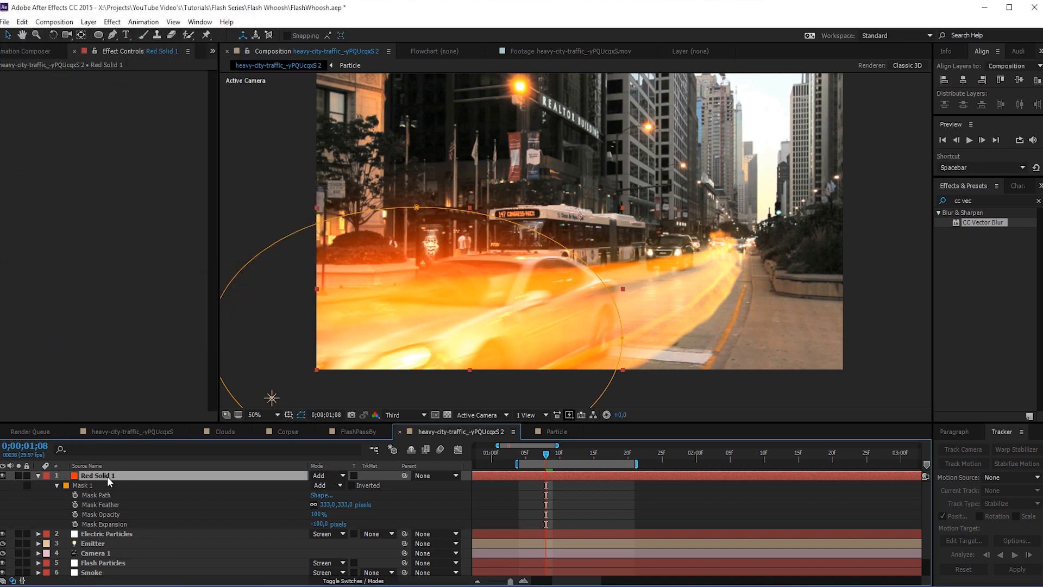
- Keyframe the glow solid's Opacity at 100% on 0;00;01;08 and 0% one frame earlier, on 0;00;01;07
key("t")
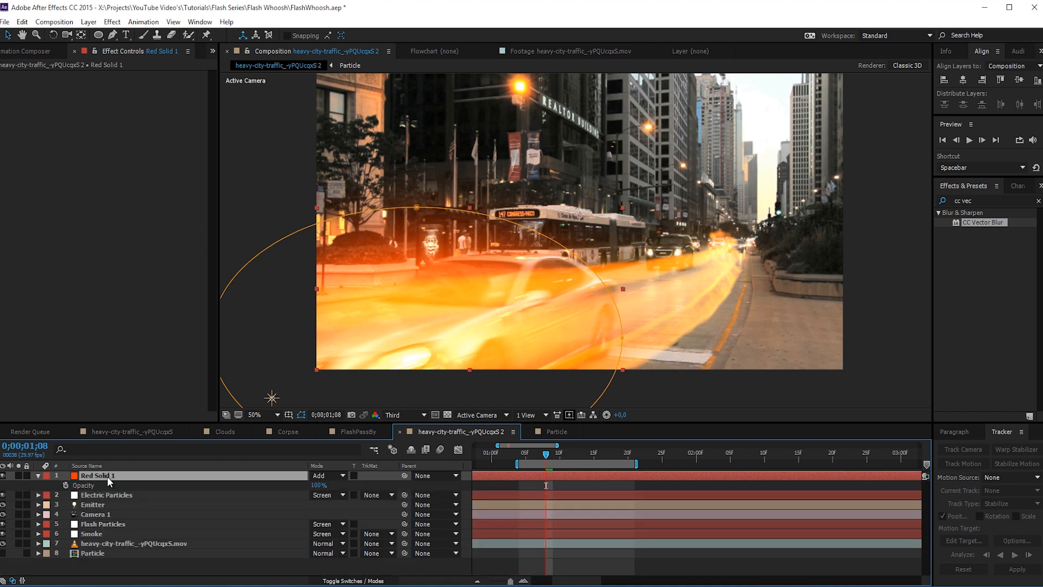
left_click(66, 484)
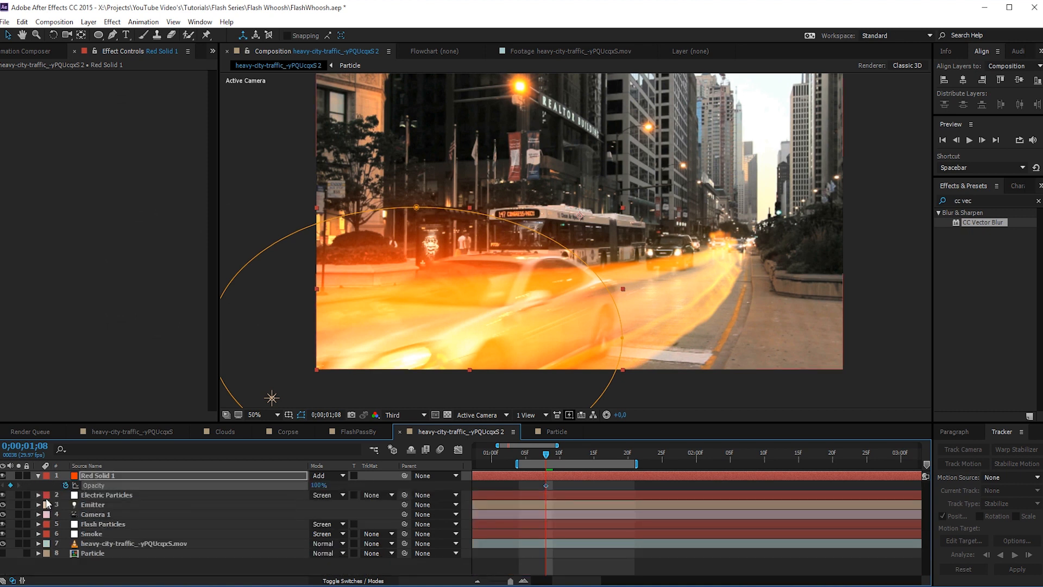
key("Page_Up")
left_click(545, 485)
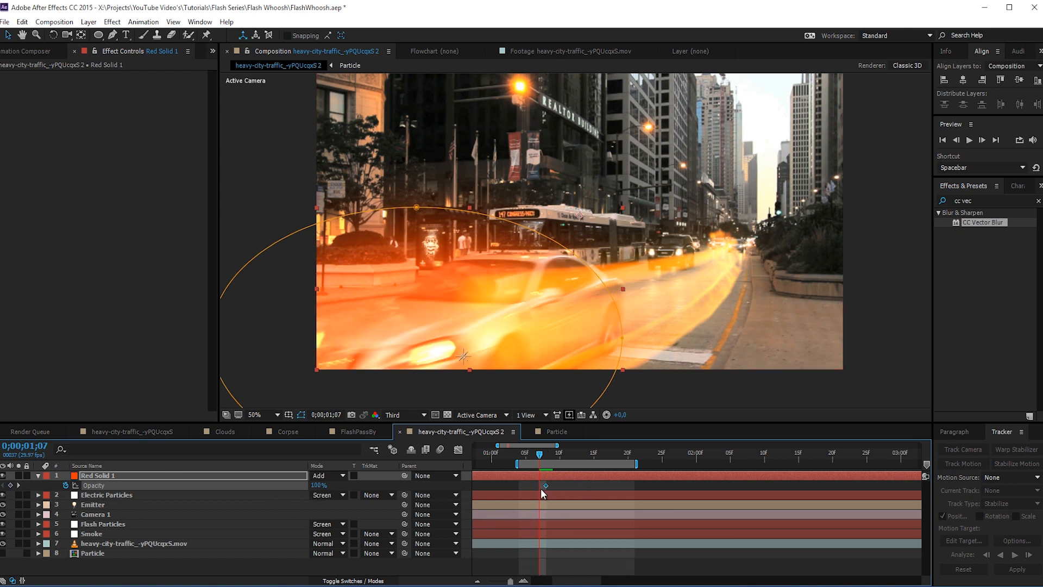
left_click(318, 485)
type("0")
key("Return")
- Fade the glow solid out with an Opacity keyframe of 0% at 0;00;01;18
key("Page_Down")
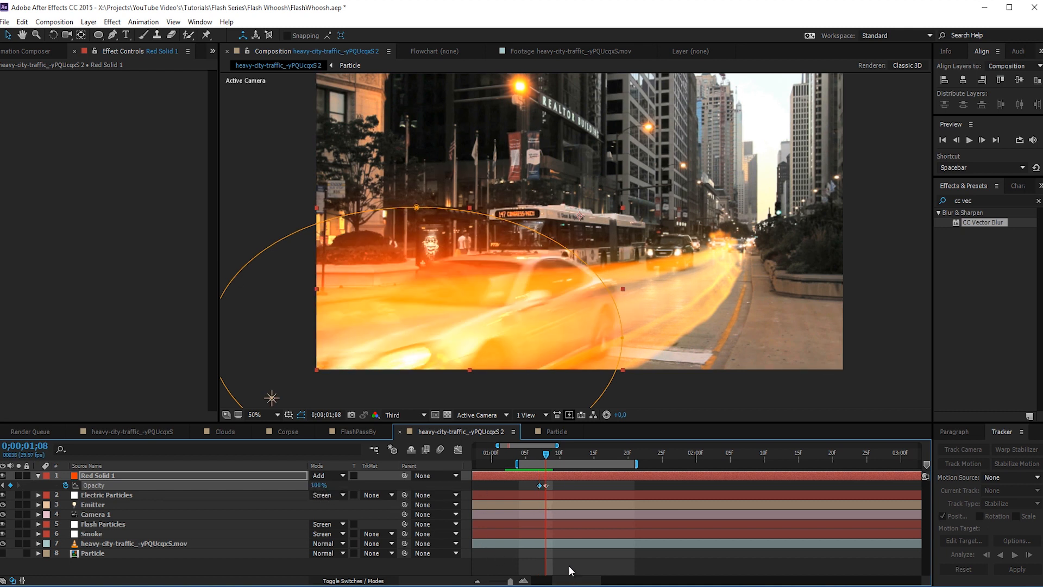
key("shift+Page_Down")
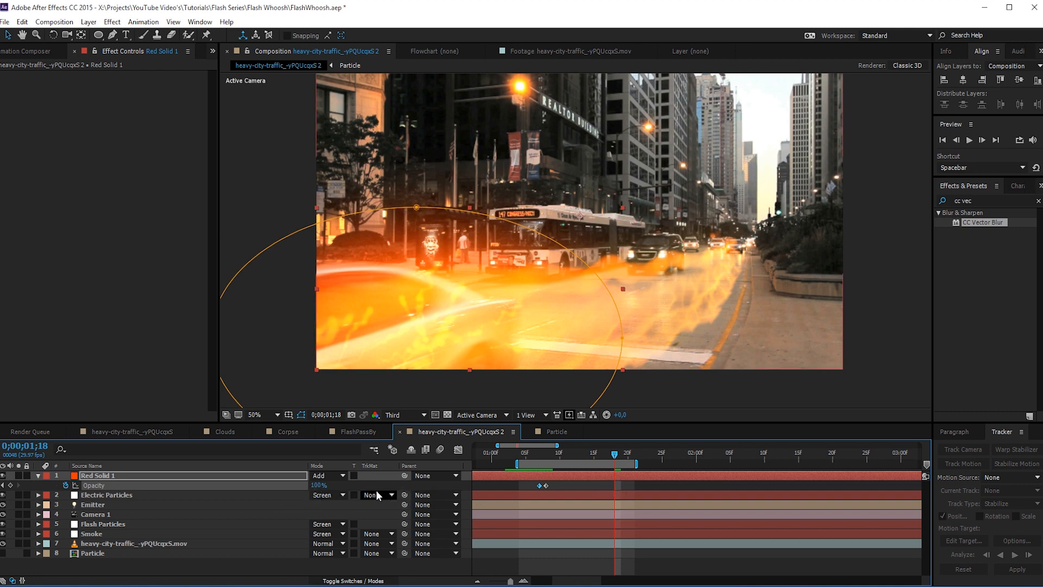
left_click(318, 485)
type("0")
key("Return")
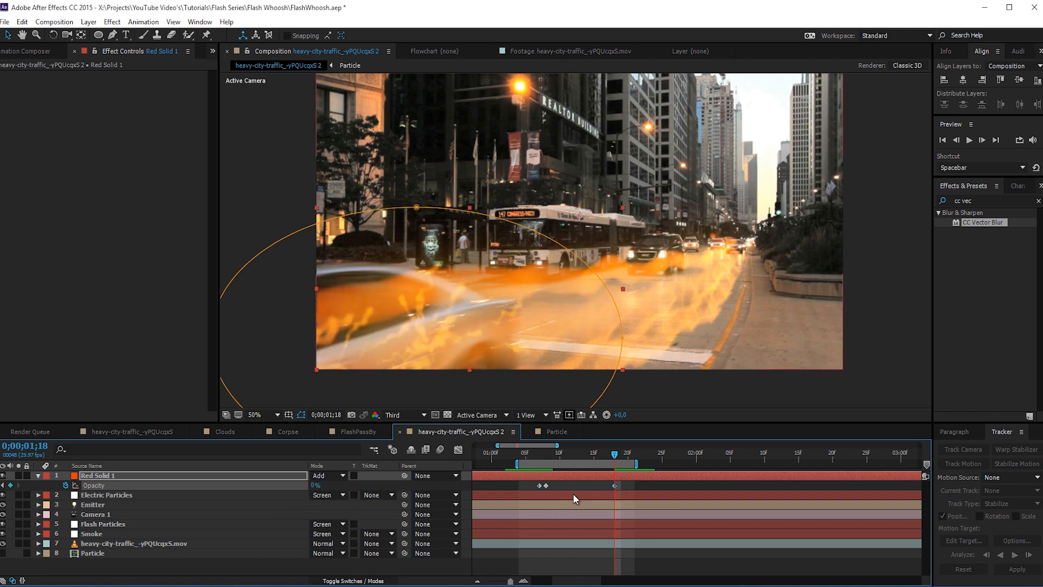
- Add an adjustment layer at the top of the composition and apply the Curves effect to it
key("space")
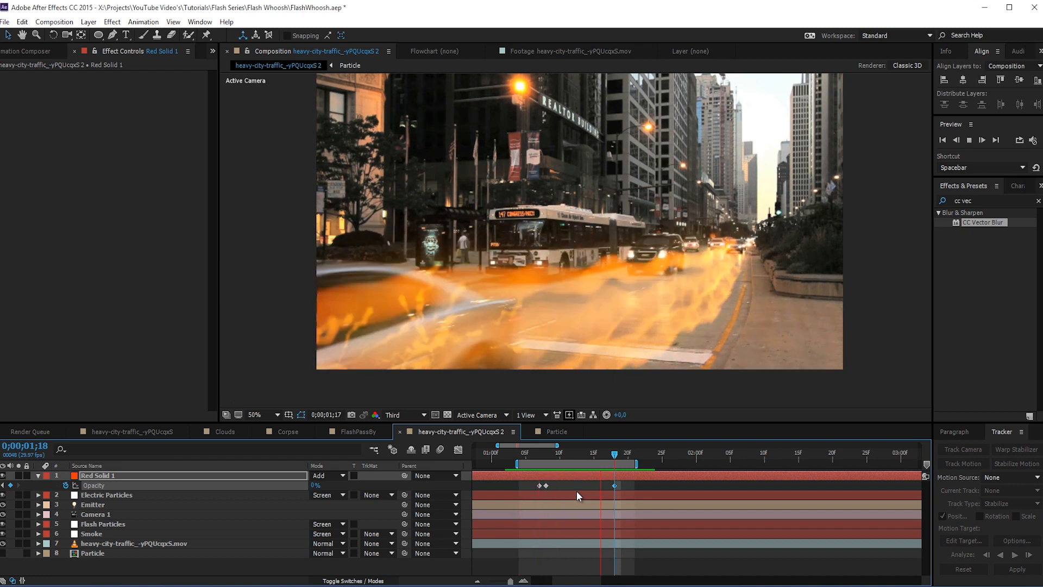
mouse_move(553, 450)
left_mouse_down()
mouse_move(542, 453)
mouse_move(579, 452)
mouse_move(521, 453)
mouse_move(566, 453)
left_mouse_up()
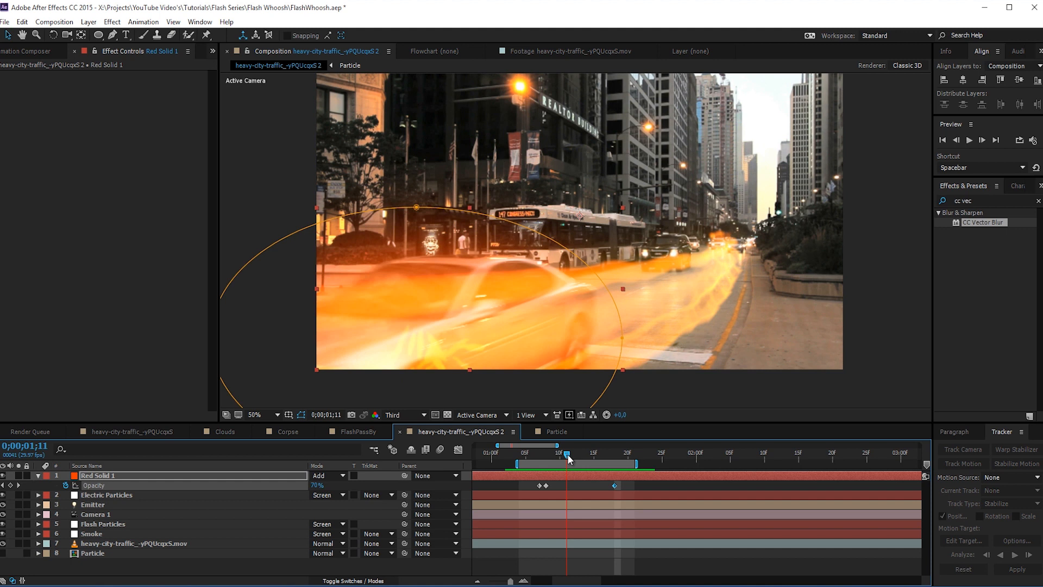
right_click(107, 570)
mouse_move(145, 459)
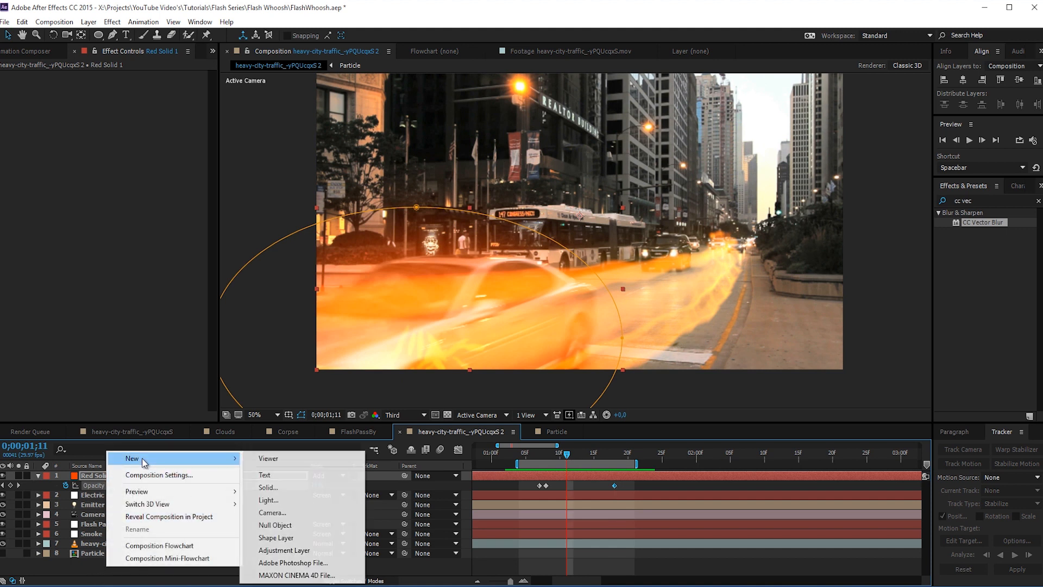
left_click(282, 550)
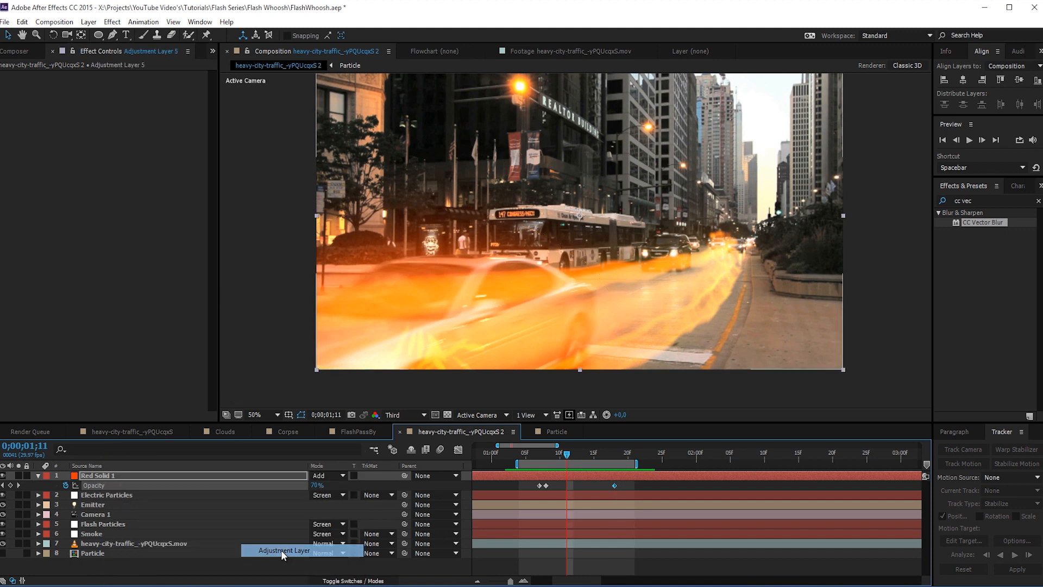
left_click(112, 22)
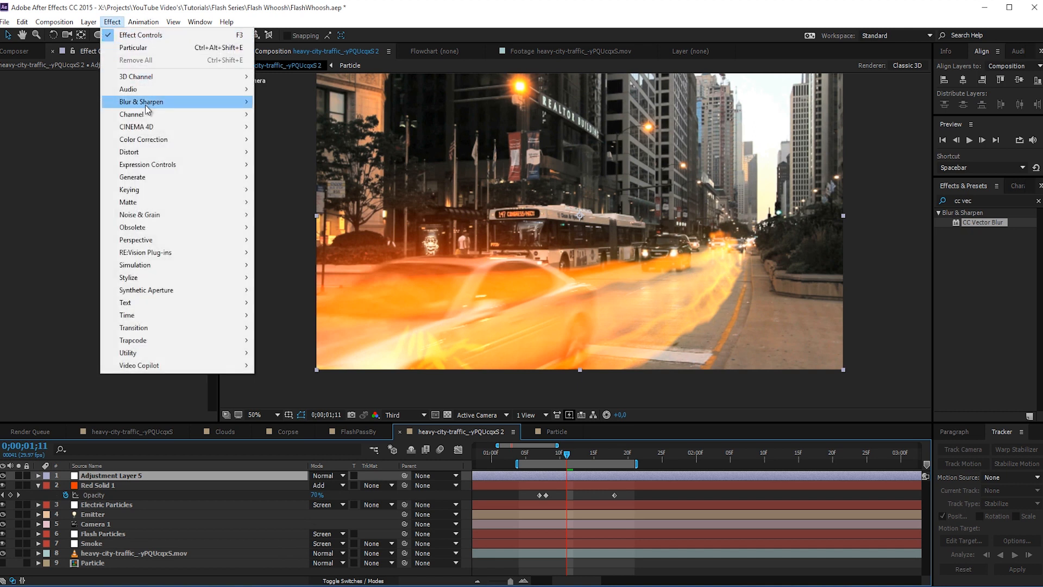
mouse_move(152, 139)
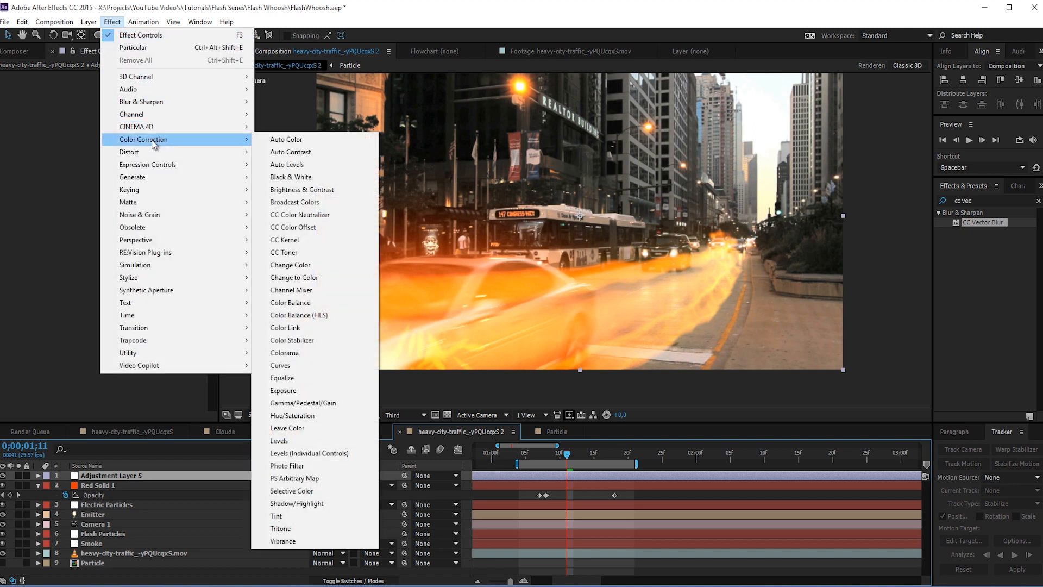
left_click(300, 365)
- Shape a gentle contrast S-curve on the RGB channel and raise the Red curve's highlights while holding its shadows near the diagonal
left_click_drag(60, 222, 58, 228)
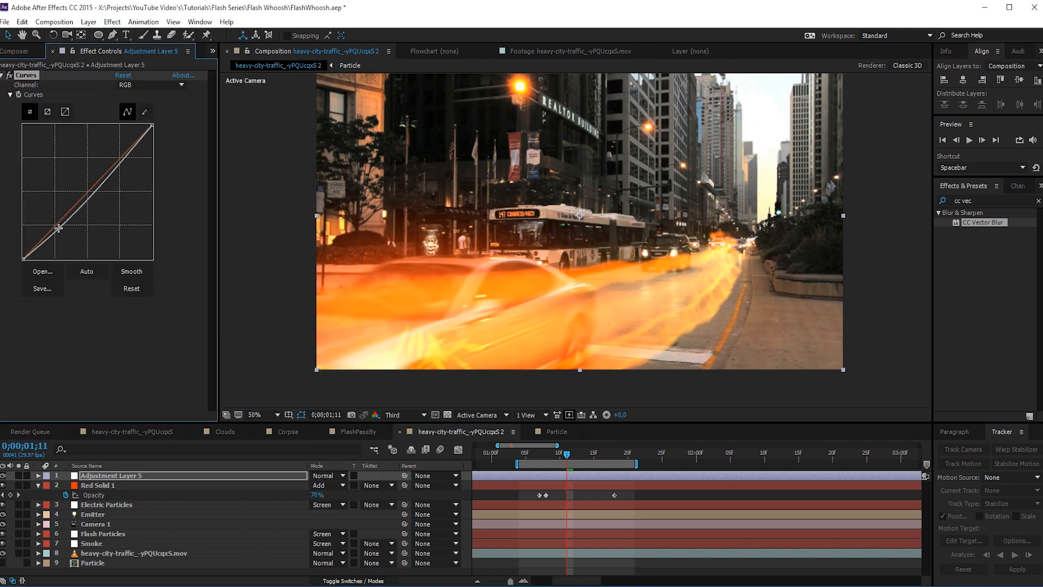
mouse_move(117, 163)
left_mouse_down()
mouse_move(131, 148)
mouse_move(114, 155)
left_mouse_up()
left_click(143, 85)
left_click(137, 114)
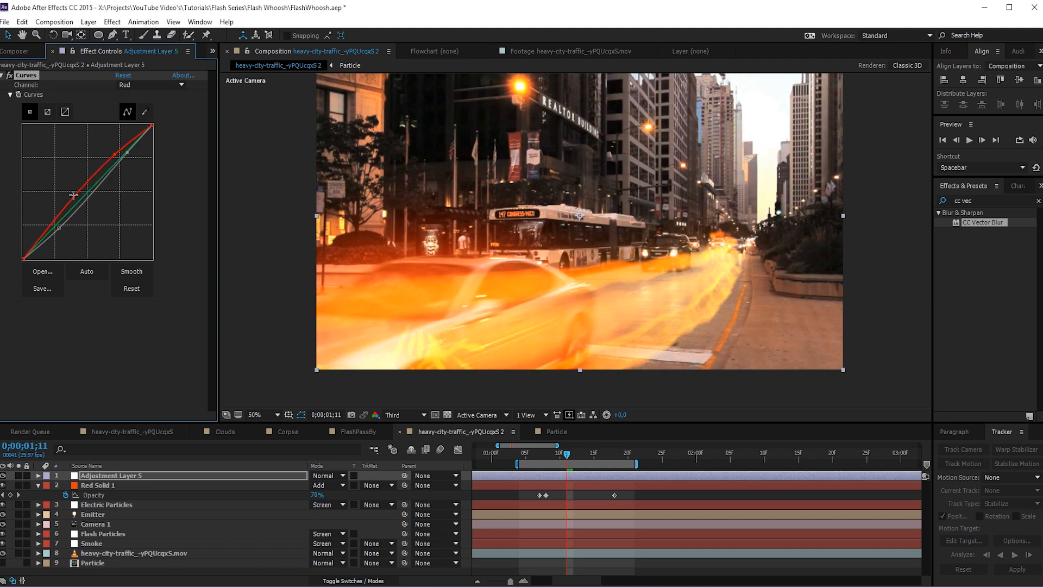
left_click_drag(55, 221, 57, 226)
- Lift the Blue curve's black point and shadows and slightly lower its highlights
left_click(147, 85)
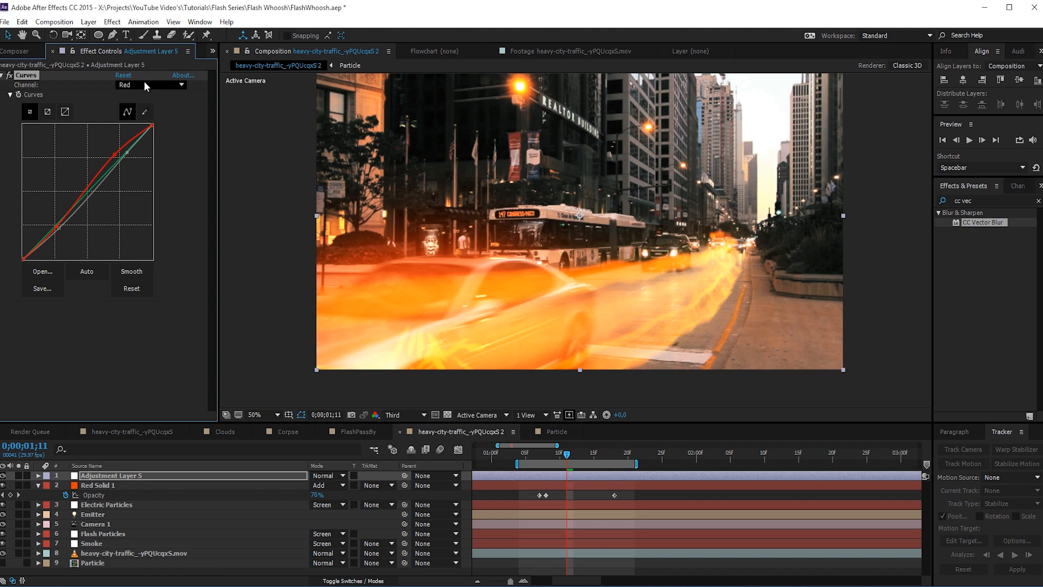
left_click(142, 136)
left_click_drag(64, 217, 53, 212)
left_click_drag(122, 161, 124, 163)
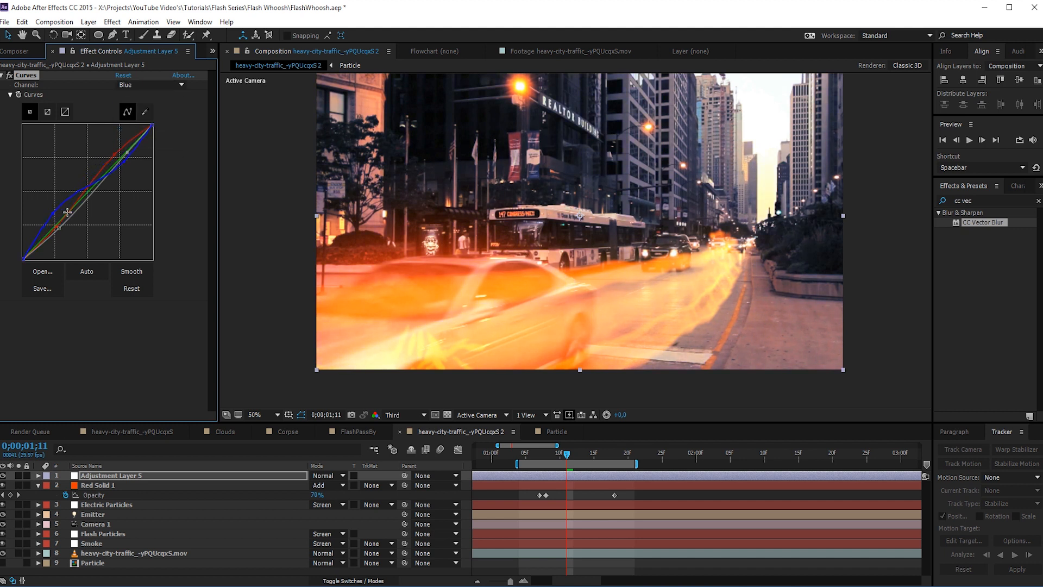
left_click_drag(54, 212, 59, 217)
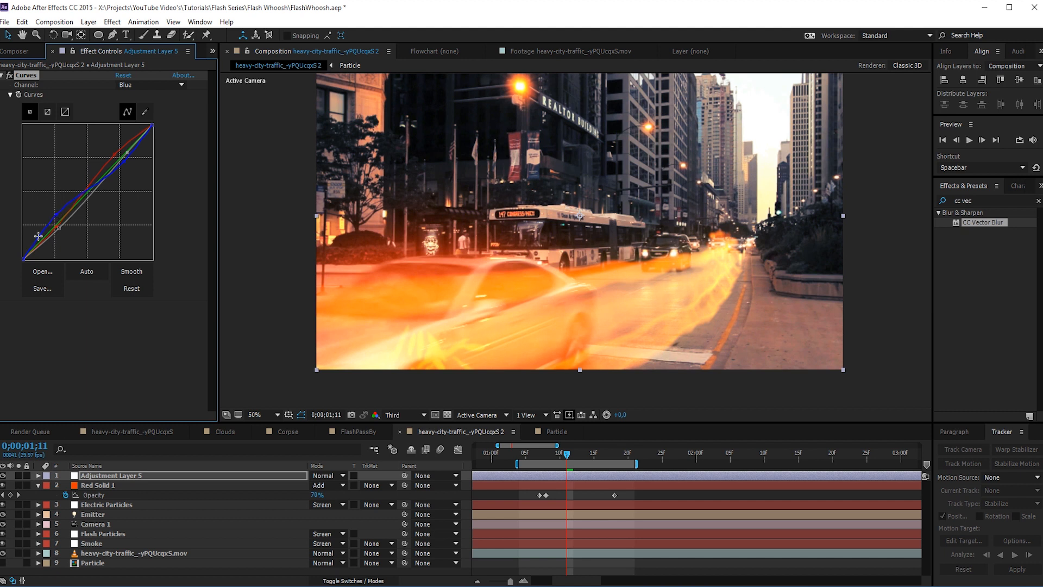
left_click_drag(24, 259, 11, 245)
left_click_drag(56, 213, 59, 217)
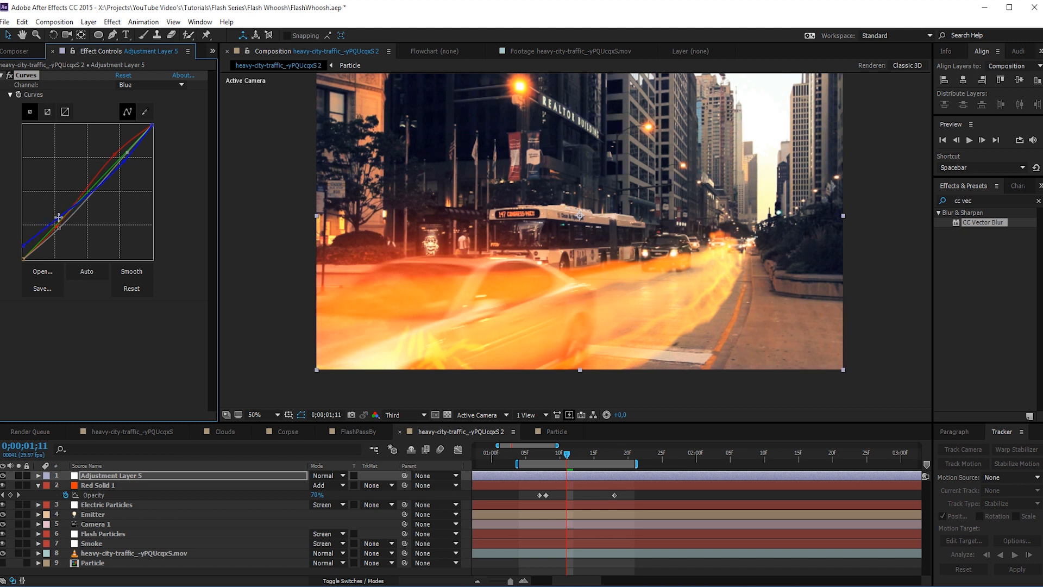
- Anchor the Green curve's shadows near the diagonal and lower its highlights slightly
left_click(169, 87)
left_click(133, 121)
left_click(54, 229)
left_click_drag(114, 163, 116, 166)
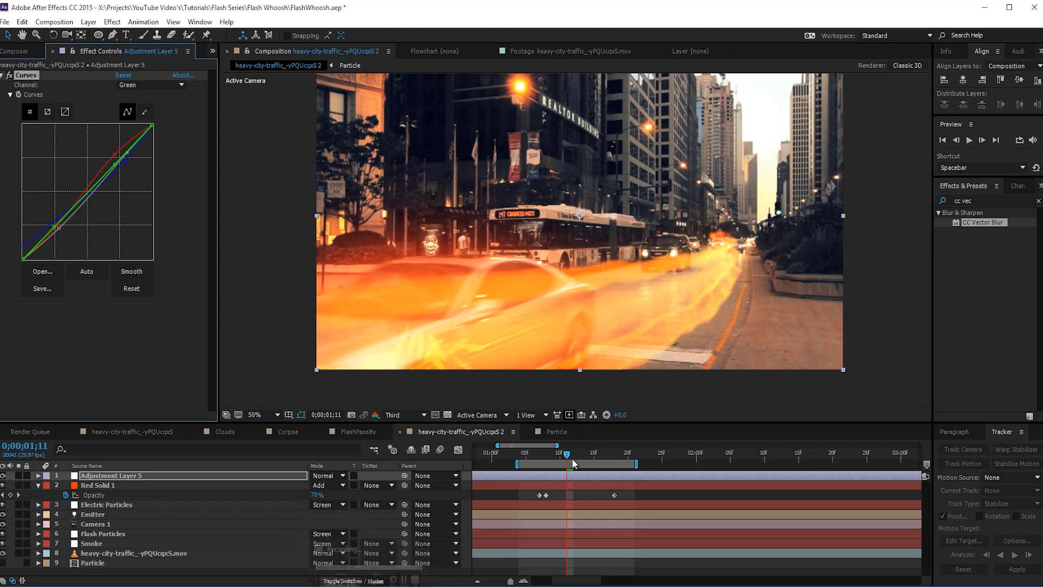
- Preview the color-graded whoosh and scrub through its pass by the camera
left_click_drag(572, 458, 538, 522)
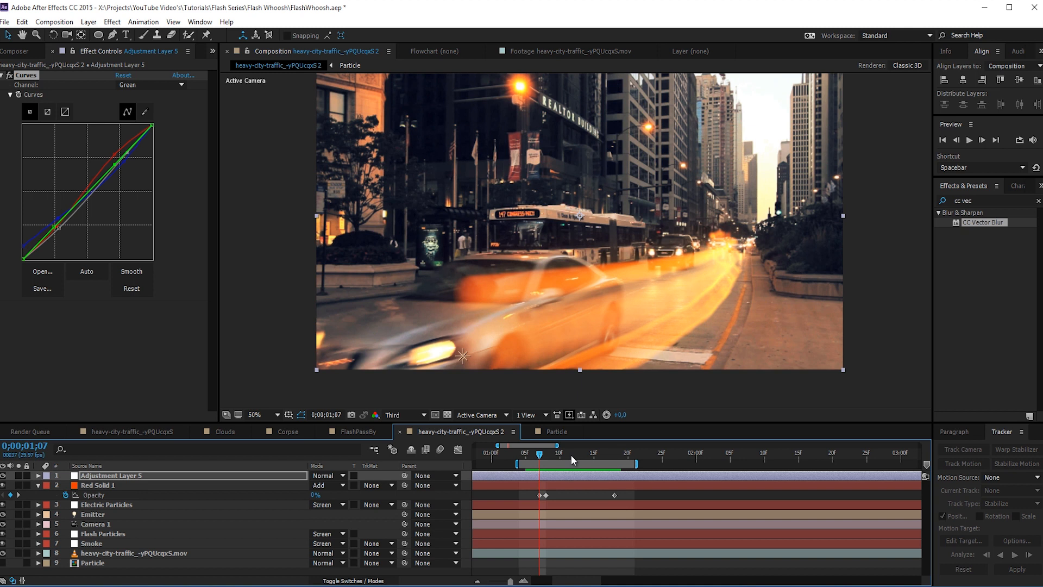
left_click_drag(572, 454, 598, 464)
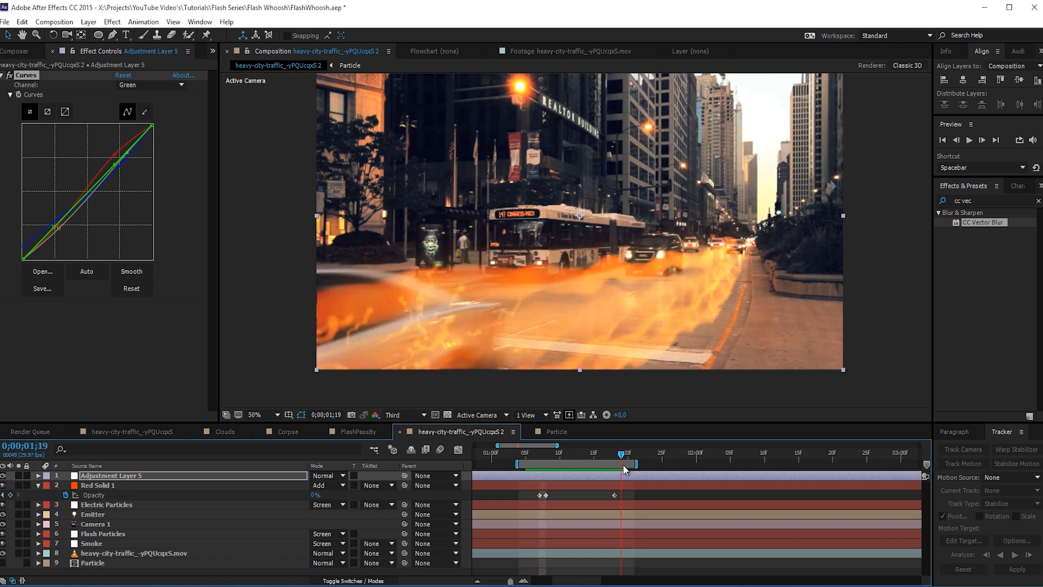
key("space")
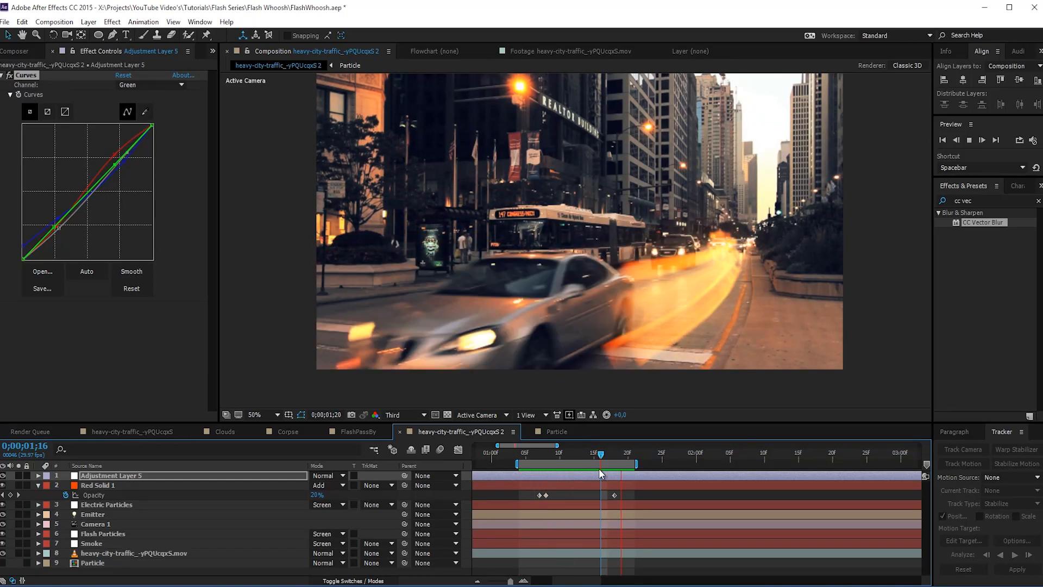
left_click(576, 451)
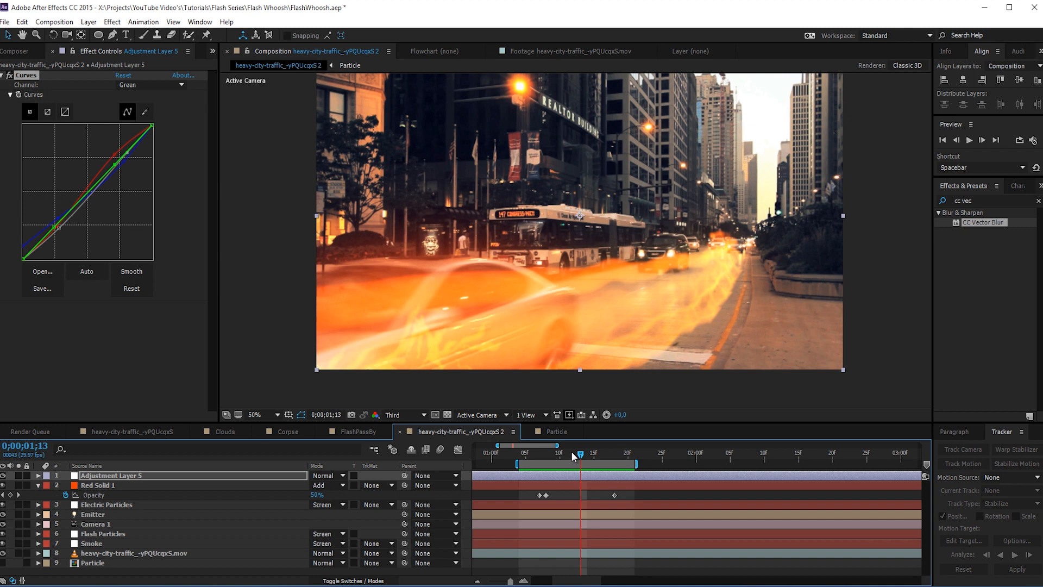
left_click_drag(572, 451, 620, 476)
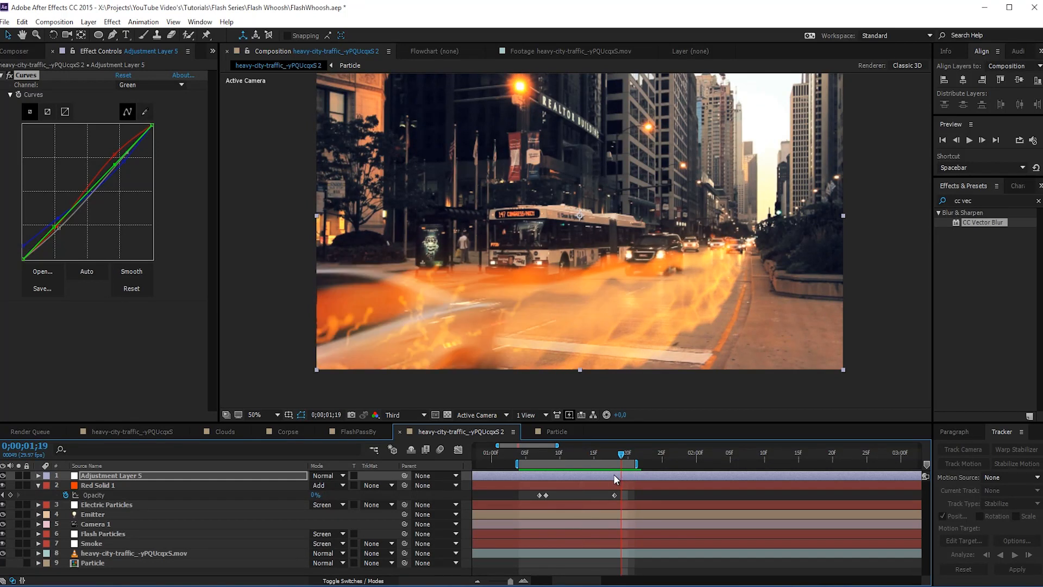
- Pre-compose the Electric Particles, Emitter, Camera 1, Flash Particles and Smoke layers as Pre-comp 1, moving all attributes into it
left_click(100, 536)
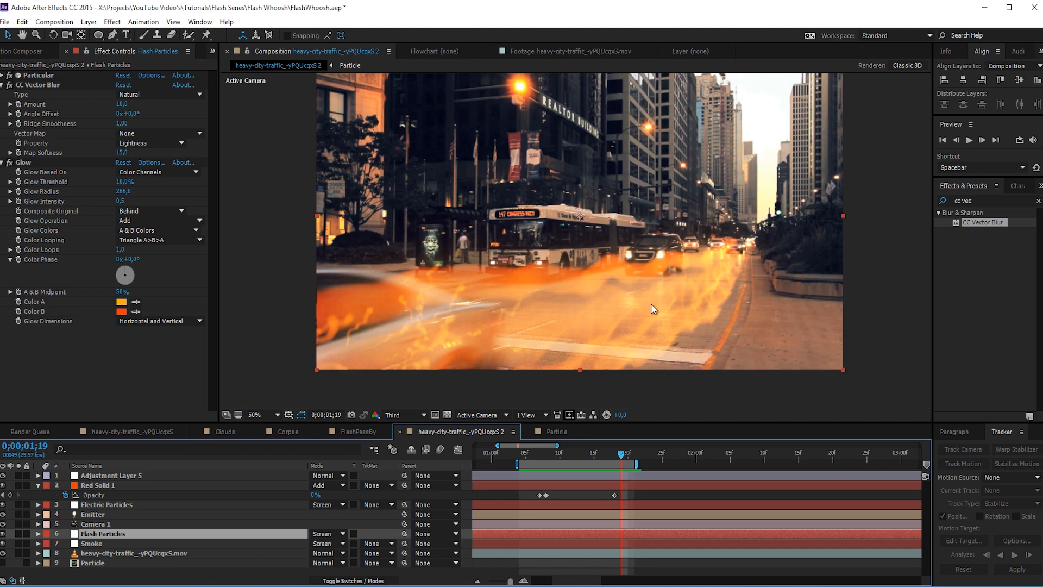
left_click(96, 542)
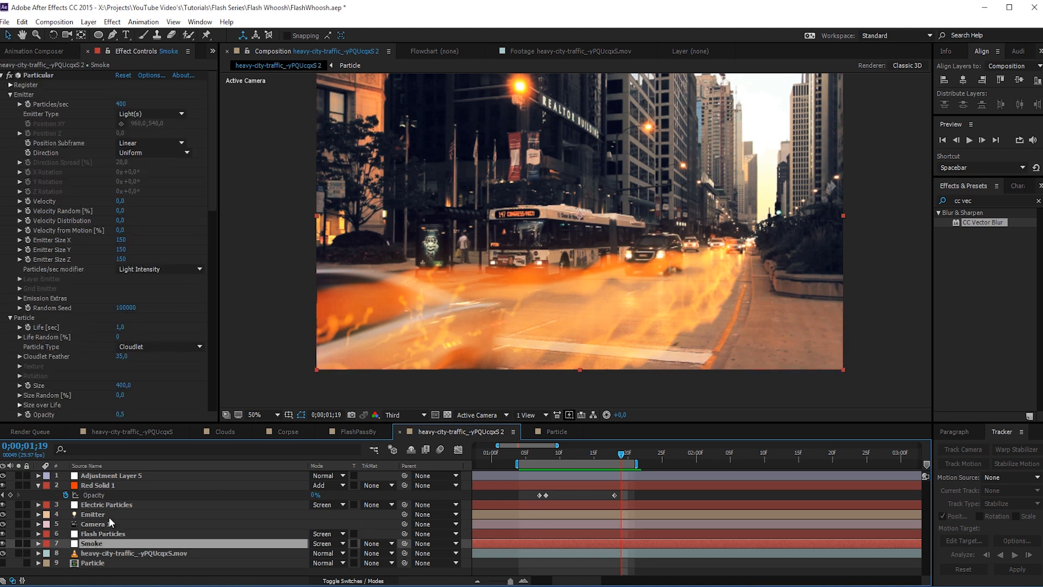
left_click(87, 485, "shift")
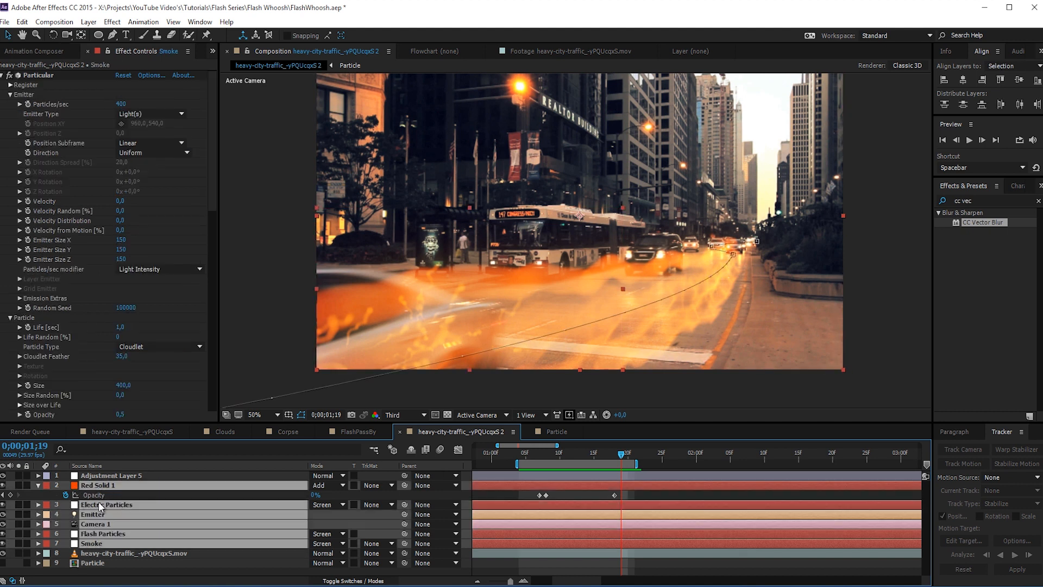
left_click(108, 485, "ctrl")
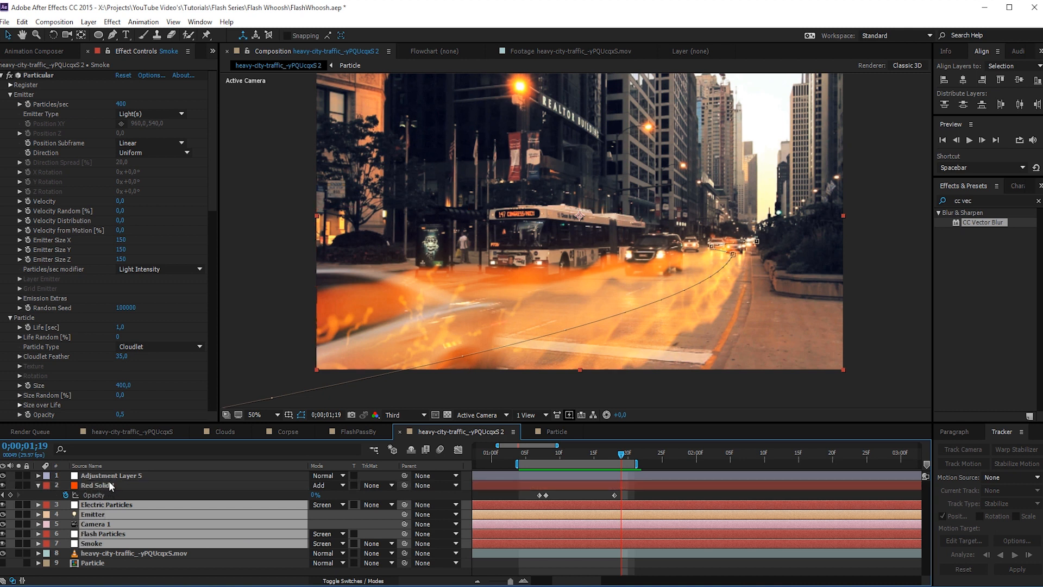
left_click(88, 21)
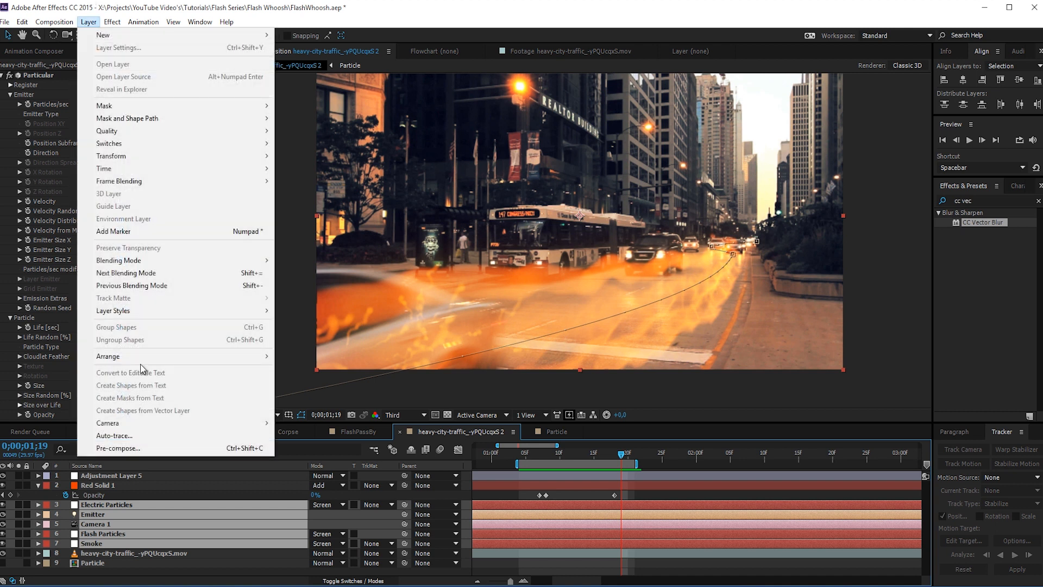
left_click(117, 448)
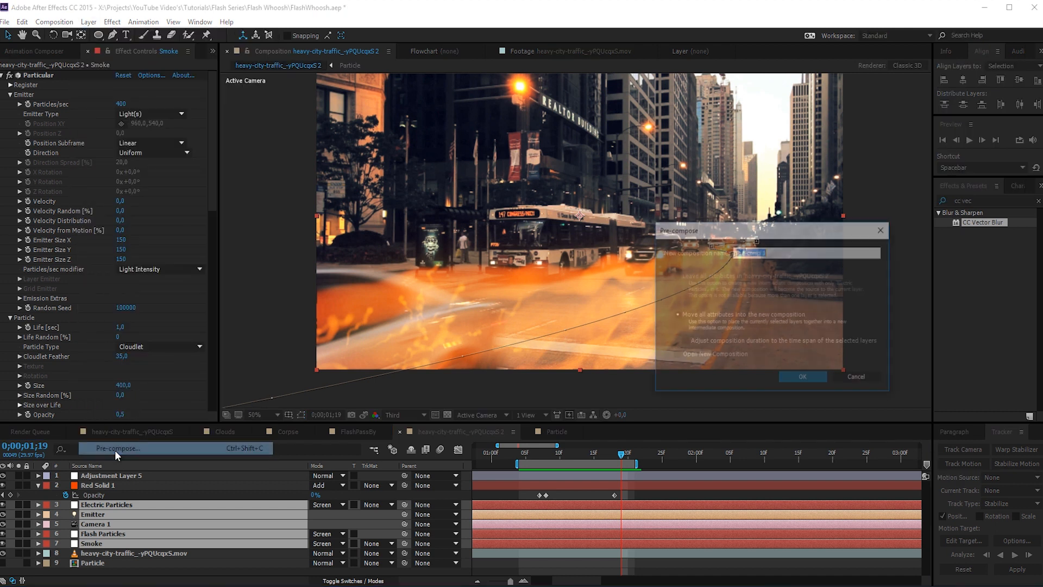
left_click(803, 379)
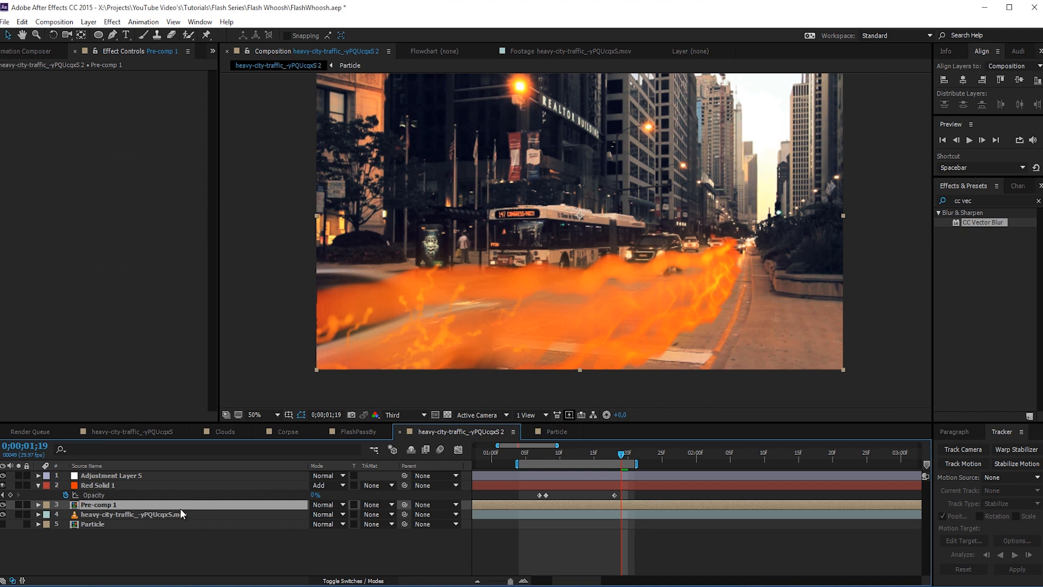
- Duplicate Pre-comp 1 and set the lower copy's blending mode to Screen
key("ctrl+d")
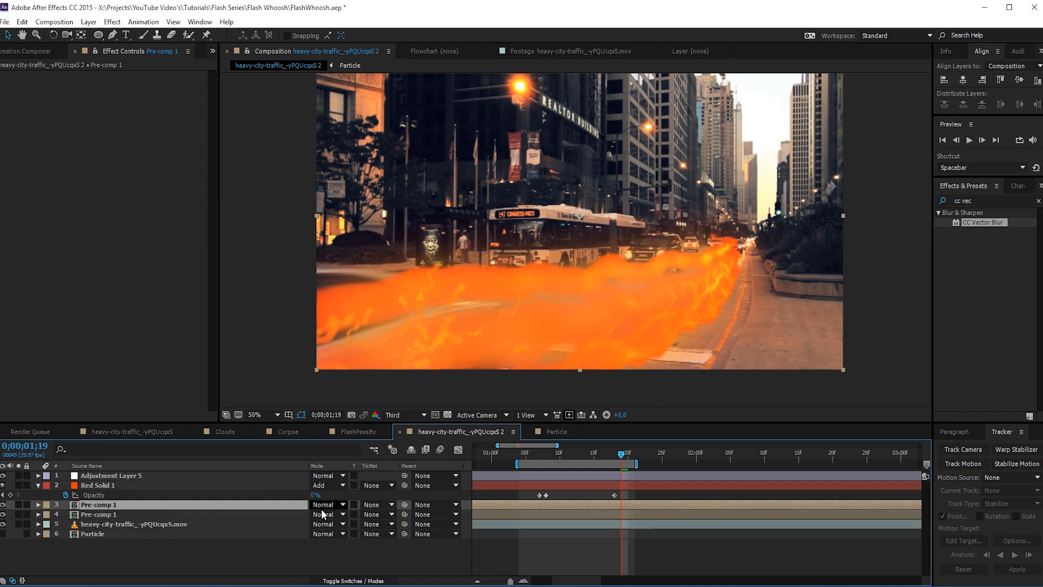
left_click(324, 515)
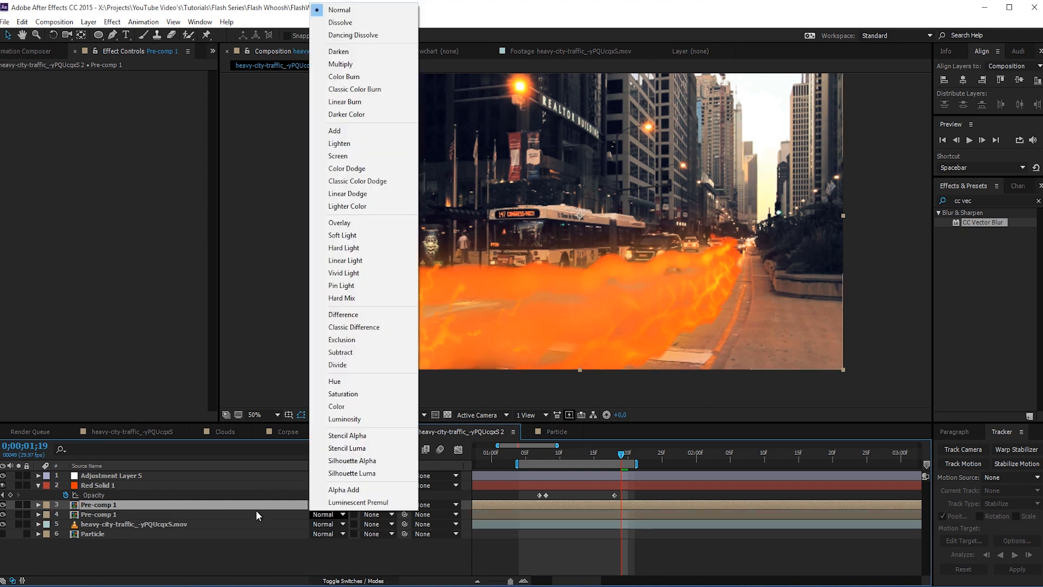
left_click(342, 156)
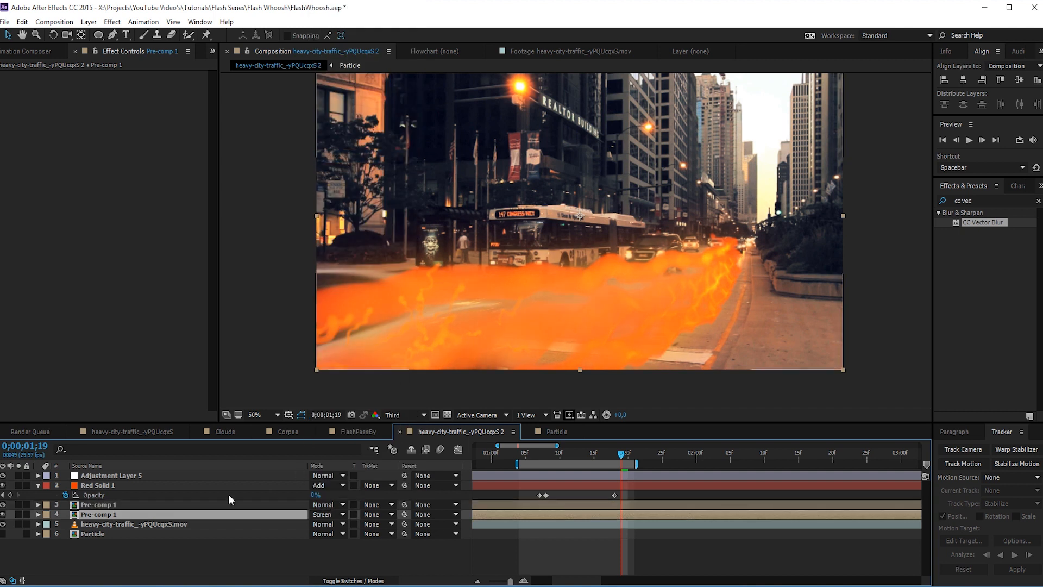
left_click(3, 504)
left_click(3, 504)
- Flip the upper Pre-comp 1 copy vertically to make a mirrored version of the trail
left_click(95, 505)
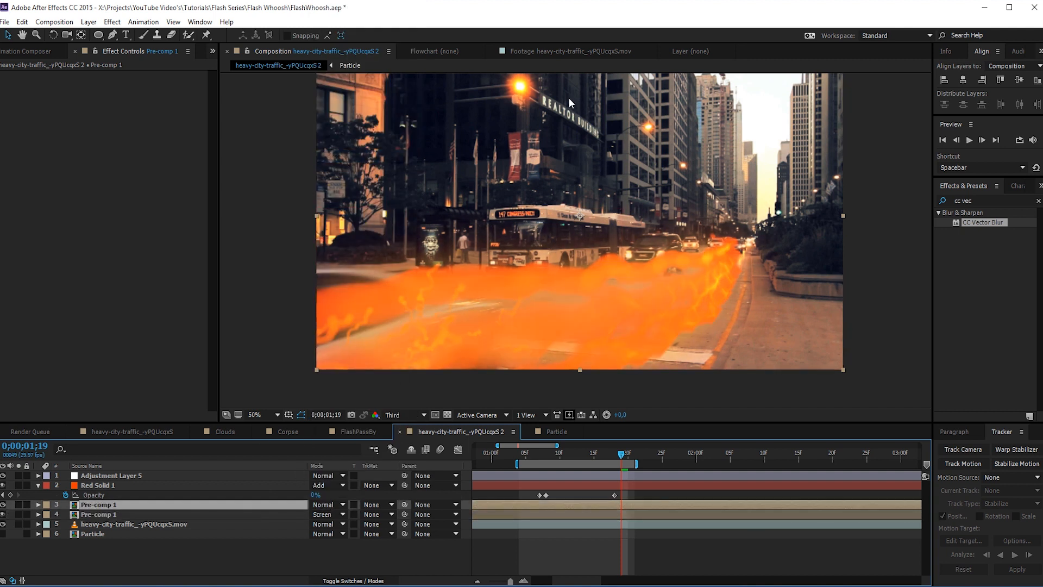
key("comma")
left_click_drag(576, 152, 573, 307)
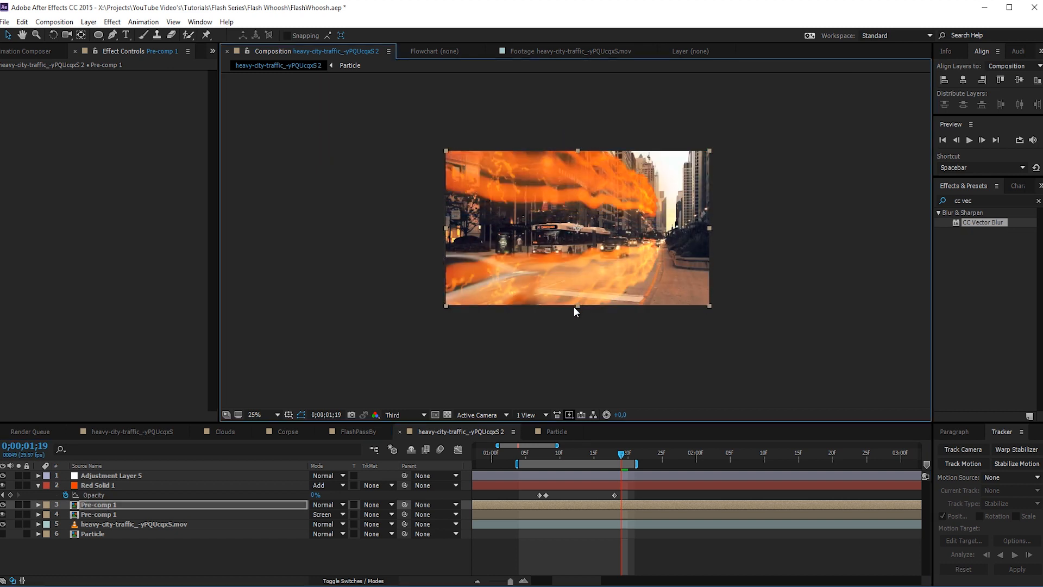
- Move and rotate the flipped Pre-comp 1 copy so its trail lies on the road beneath the original streak as a reflection
left_click_drag(569, 253, 601, 315)
key("w")
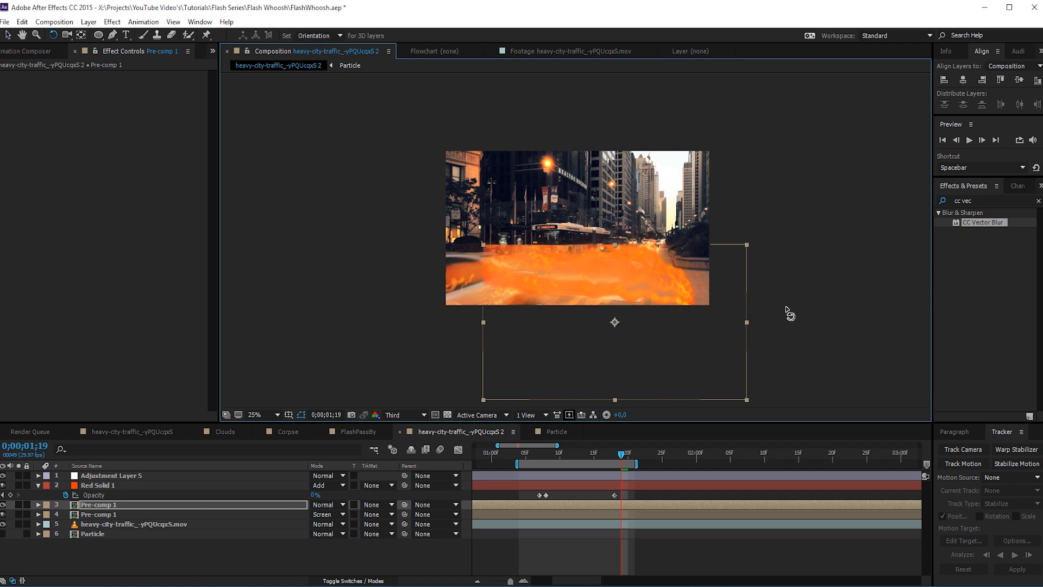
left_click_drag(796, 275, 710, 174)
key("v")
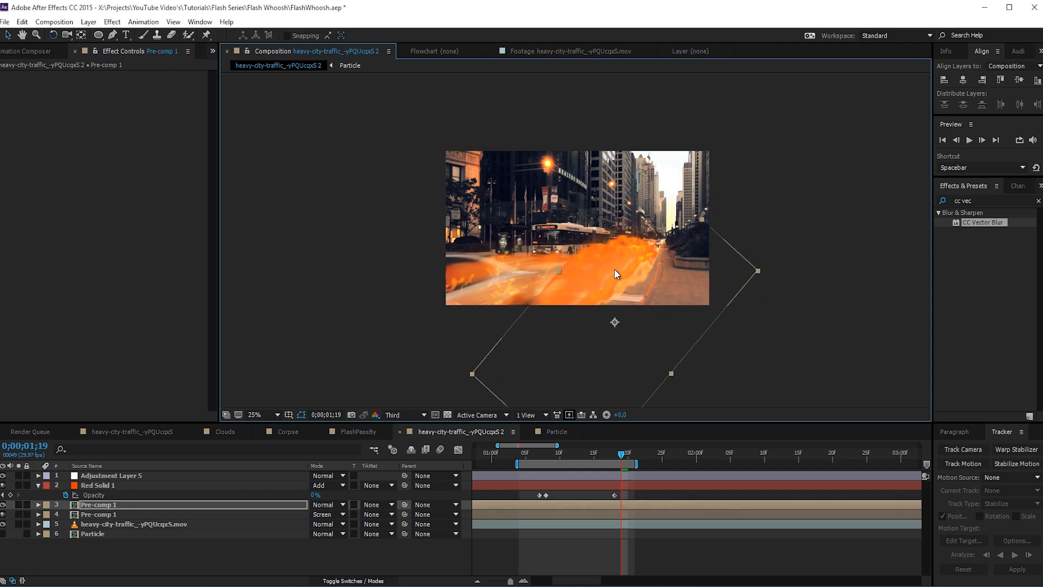
left_click_drag(617, 275, 641, 266)
key("w")
key("v")
mouse_move(634, 276)
left_mouse_down()
mouse_move(647, 286)
mouse_move(638, 283)
left_mouse_up()
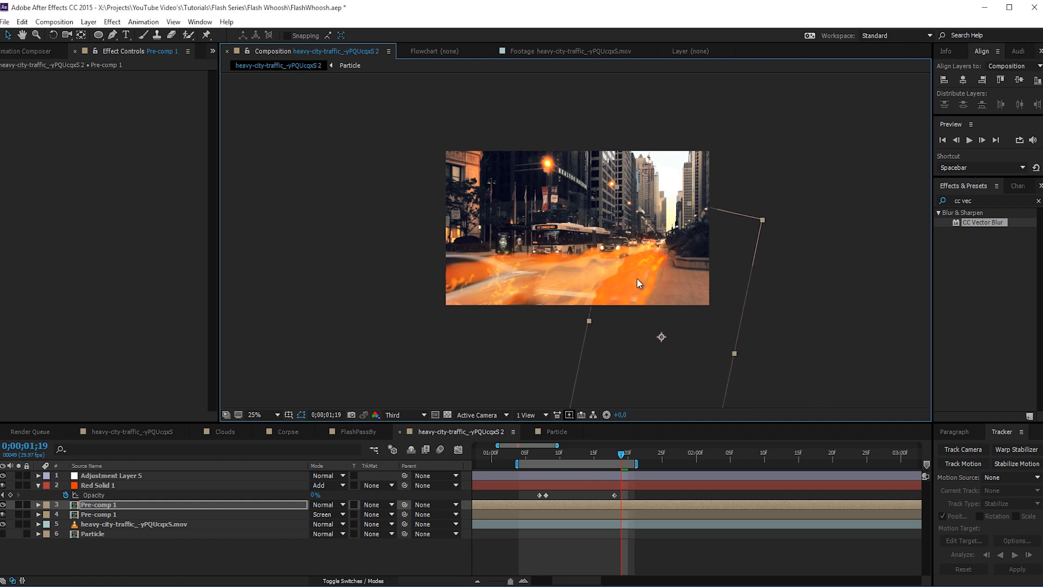
- Place the flipped Pre-comp 1 copy below the original and set its blending mode to Screen
left_click_drag(116, 506, 113, 520)
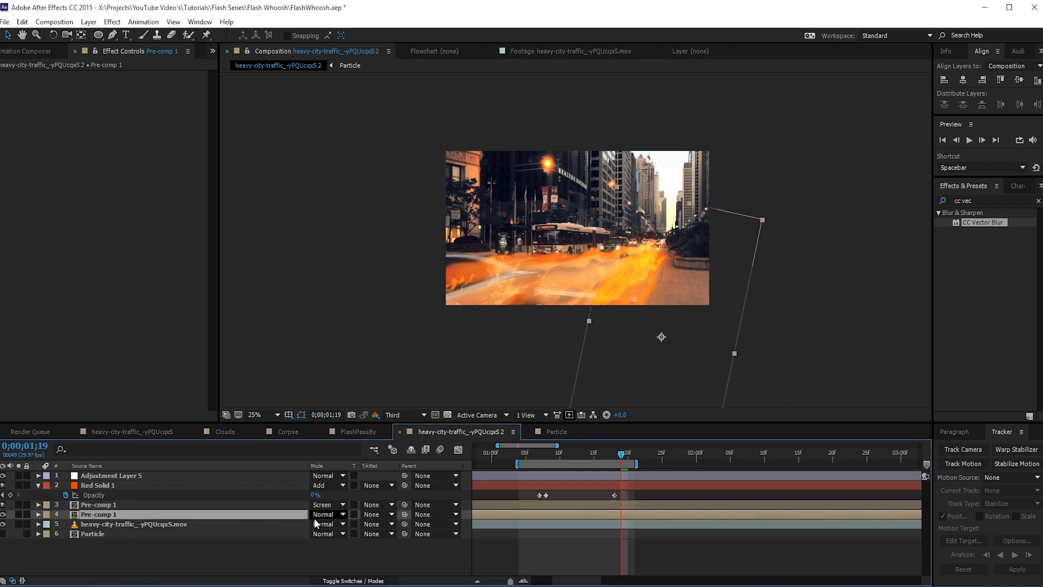
left_click(315, 515)
left_click(360, 156)
- Set the flipped Pre-comp 1 copy's Opacity to 50%
scroll(639, 283, "up", 2)
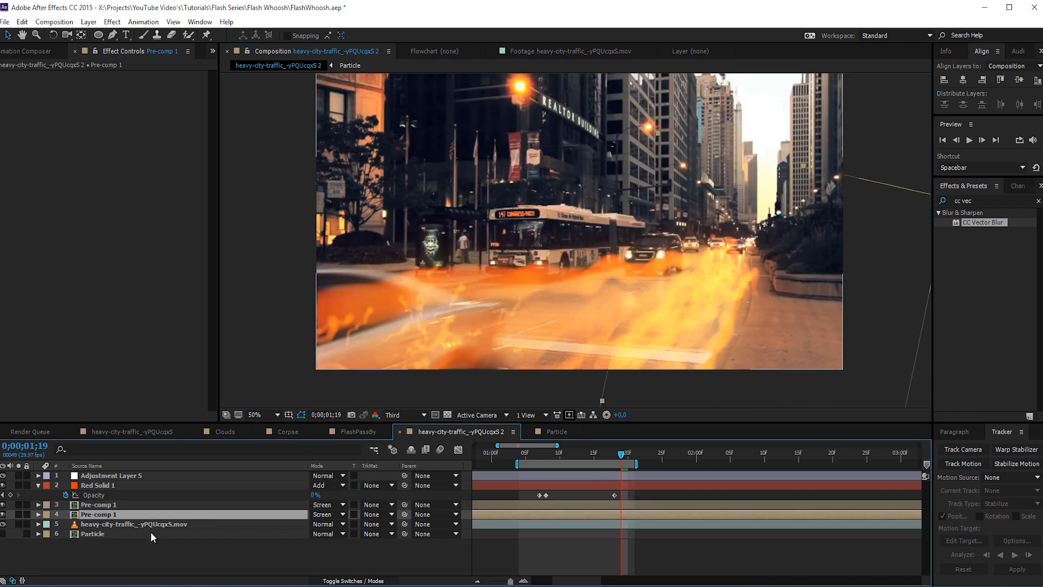
key("t")
left_click(316, 523)
type("50")
key("Return")
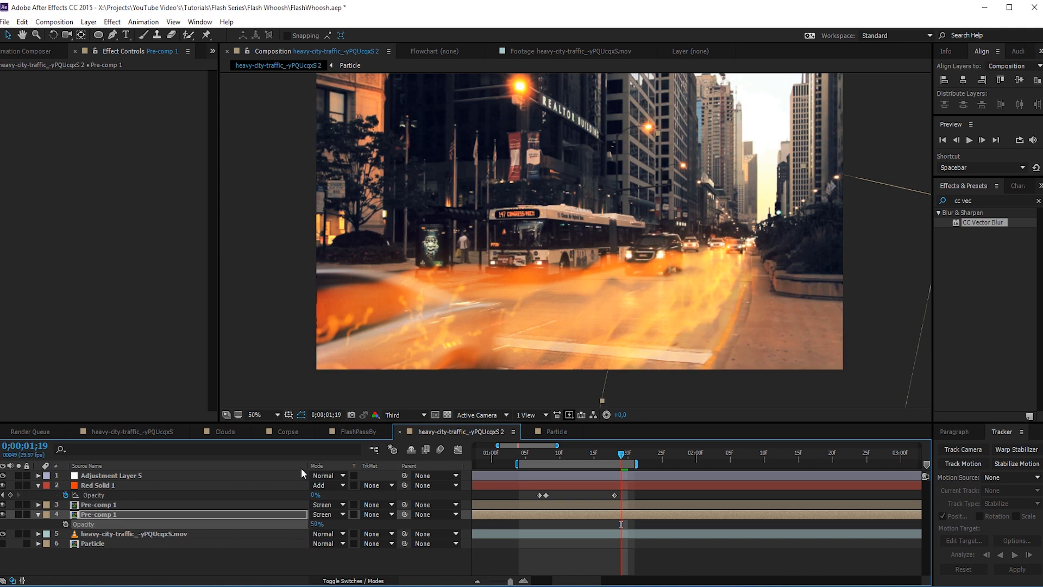
- Apply Fast Blur to the flipped Pre-comp 1 reflection layer with Blurriness 25 and scrub through the whoosh to check it
left_click(113, 22)
mouse_move(217, 102)
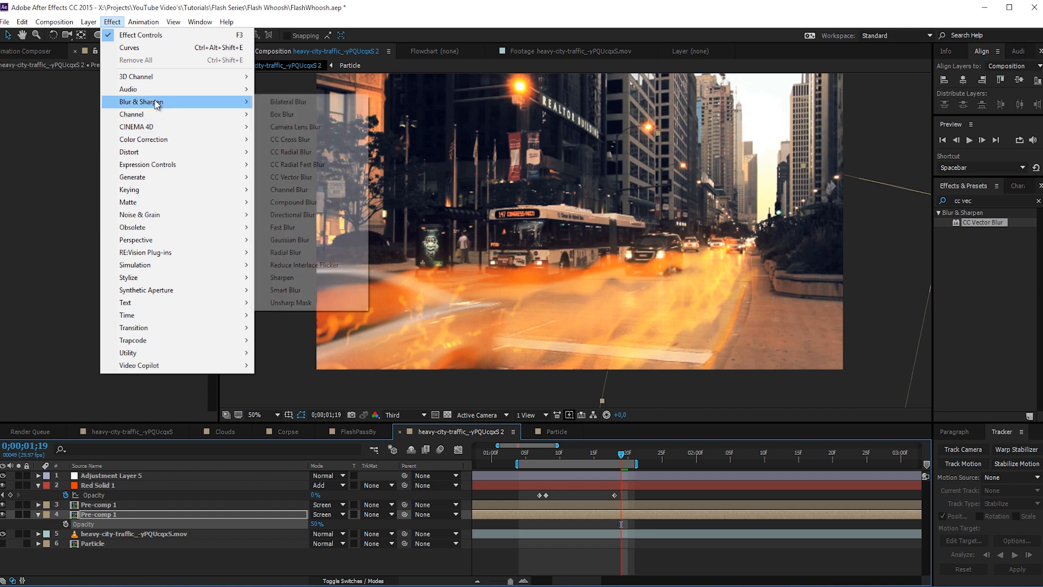
left_click(282, 228)
left_click(119, 84)
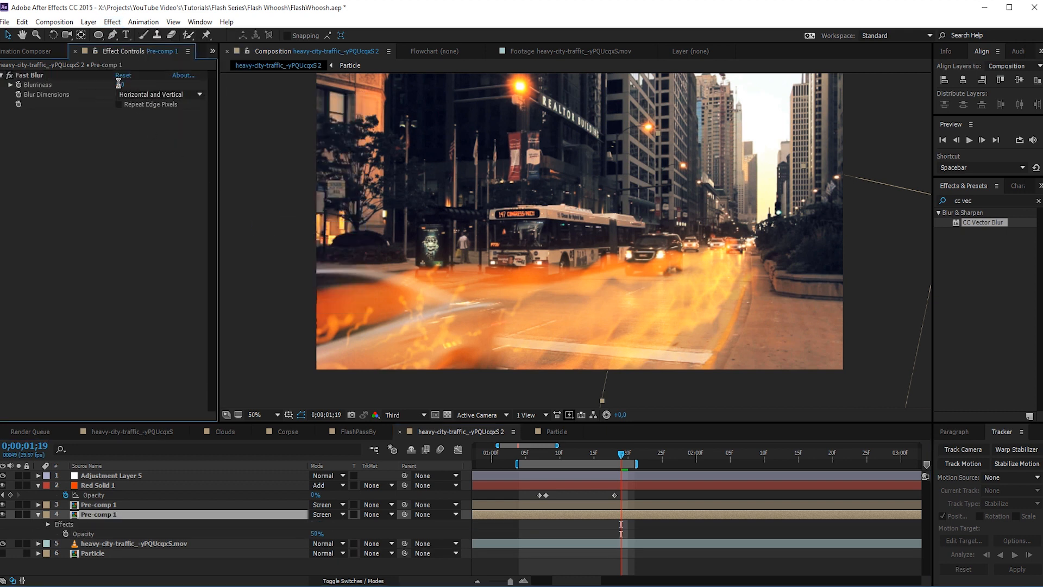
type("25")
key("Return")
left_click_drag(621, 454, 505, 456)
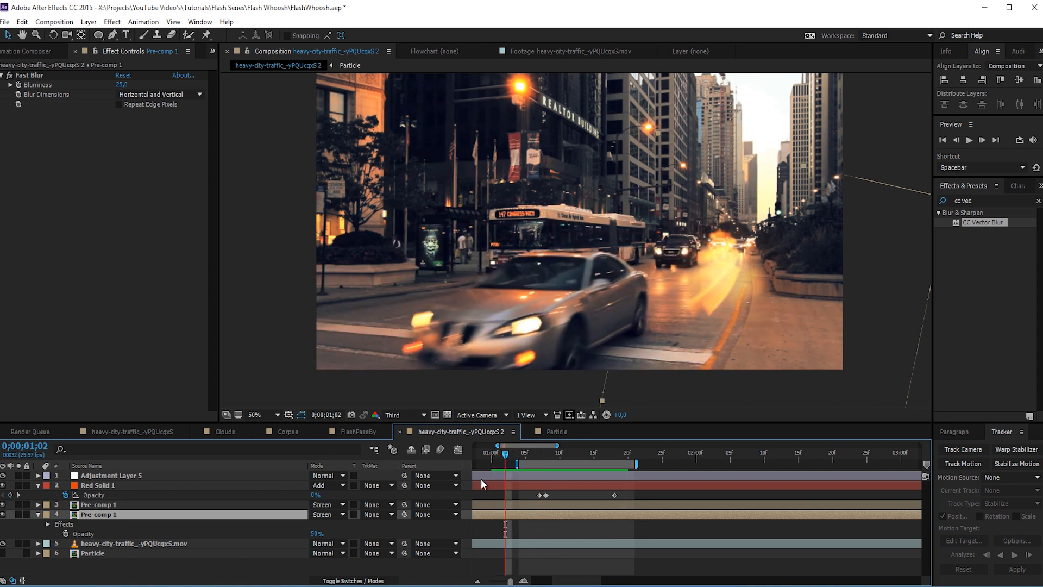
left_click_drag(506, 455, 568, 493)
left_click(546, 506)
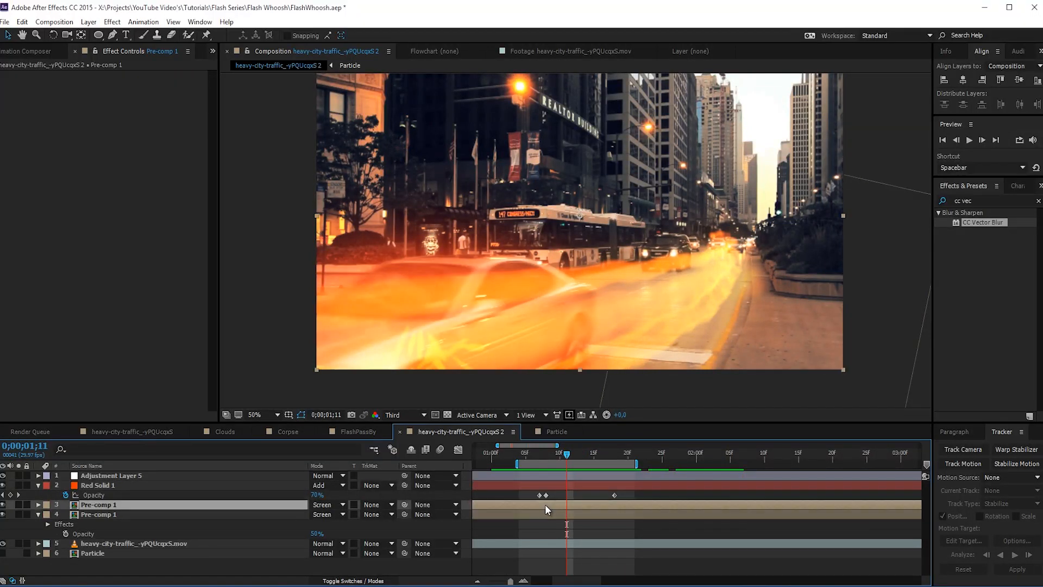
left_click(537, 511)
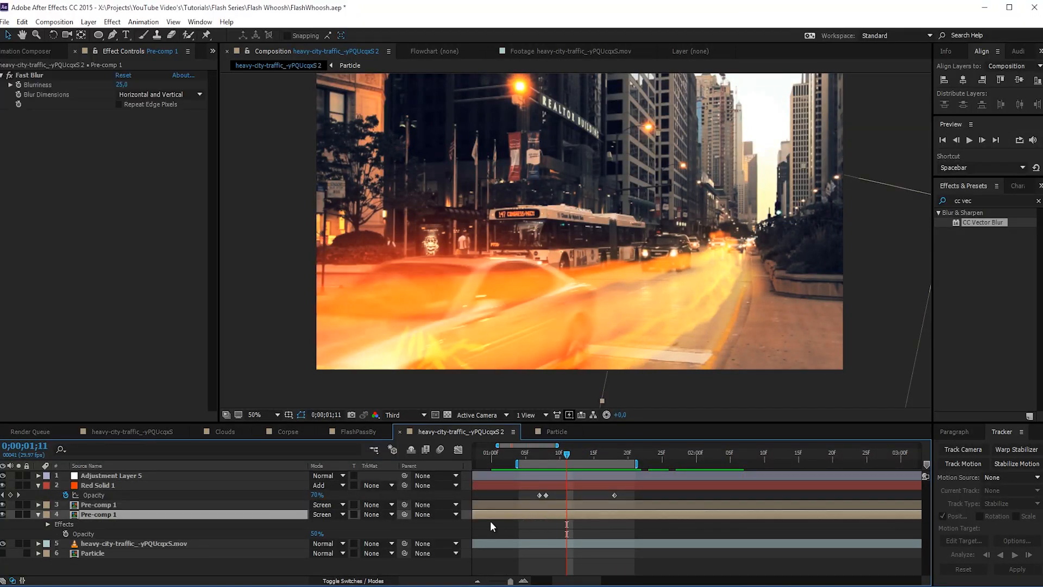
key("ctrl+d")
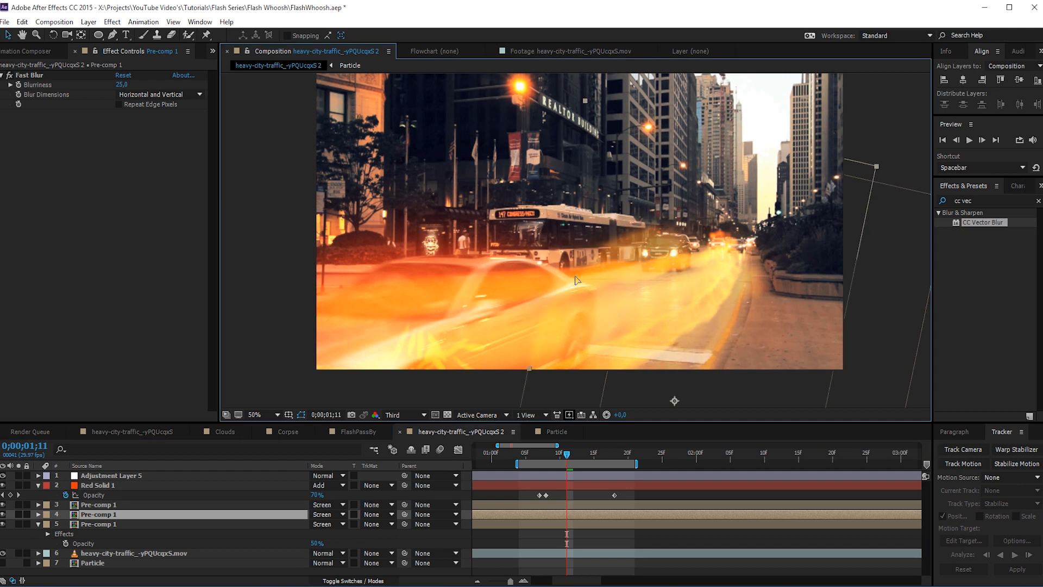
key("Delete")
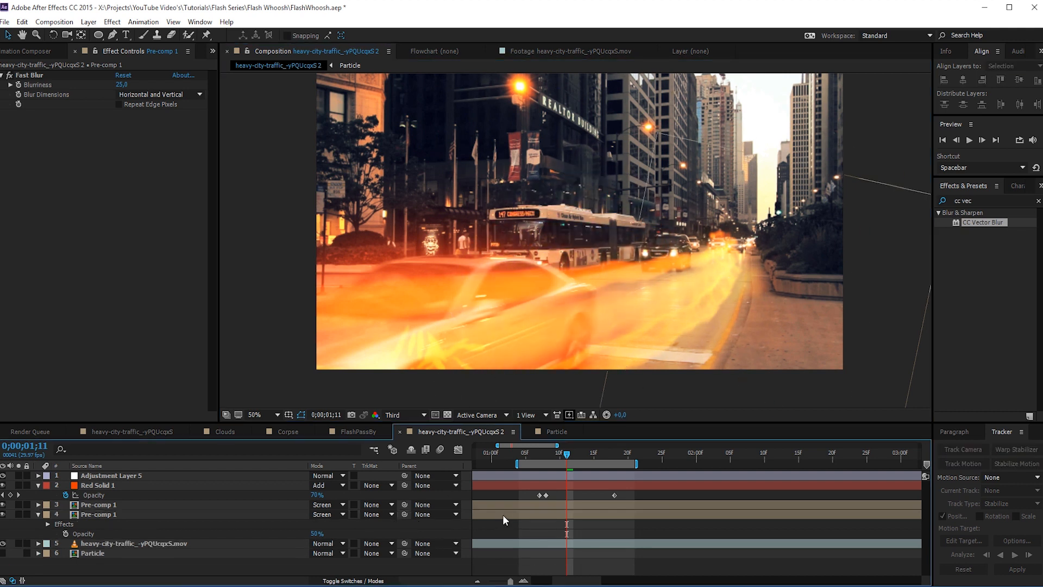
- Duplicate the upper Pre-comp 1 layer and rotate the copy so its trail runs across the side of the bus
left_click(511, 504)
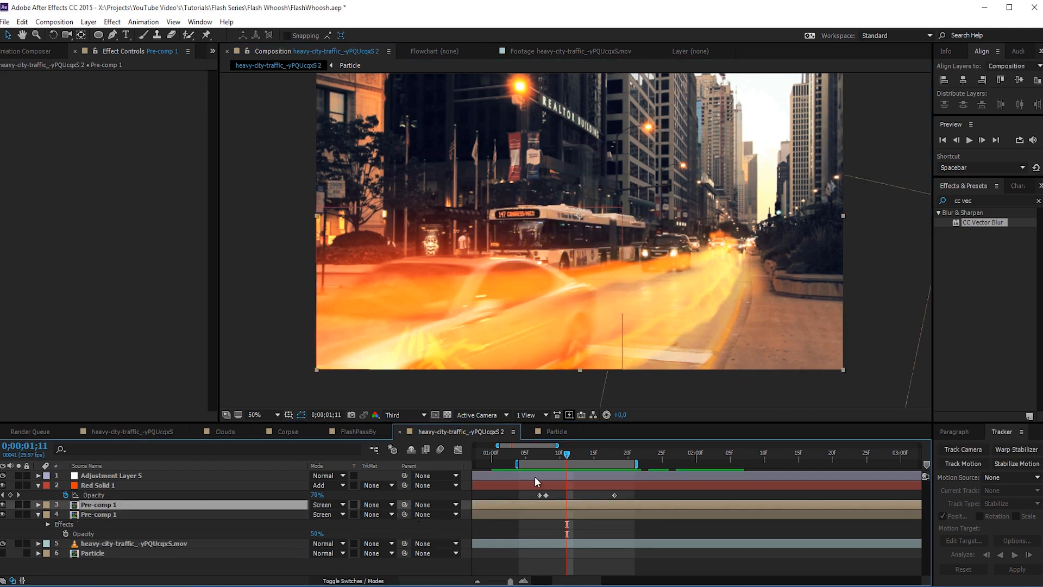
key("ctrl+d")
key("w")
left_click_drag(686, 297, 629, 262)
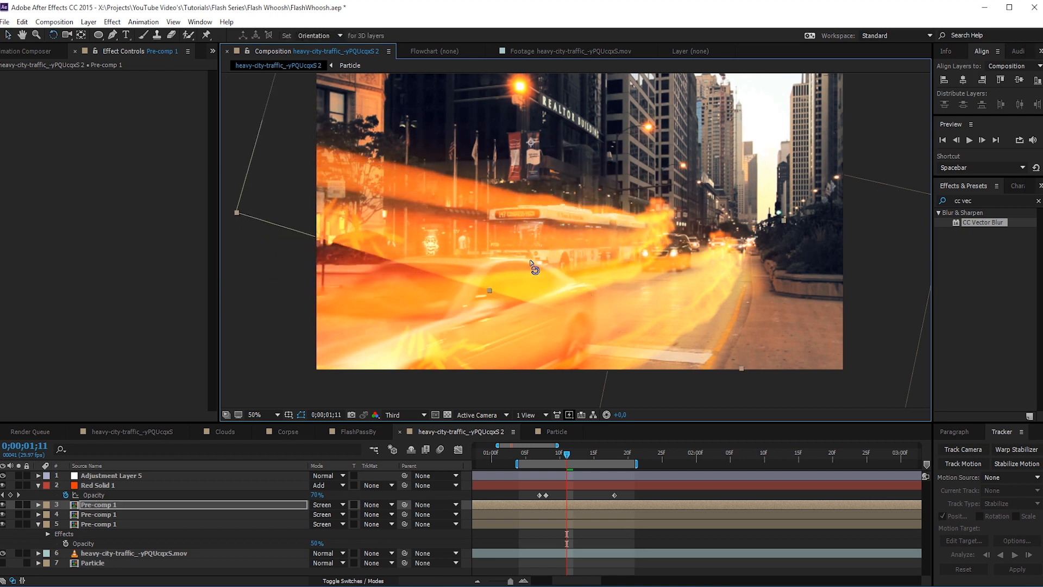
- Draw a closed Pen tool mask on the new Pre-comp 1 copy around the side windows of the bus
left_click(112, 35)
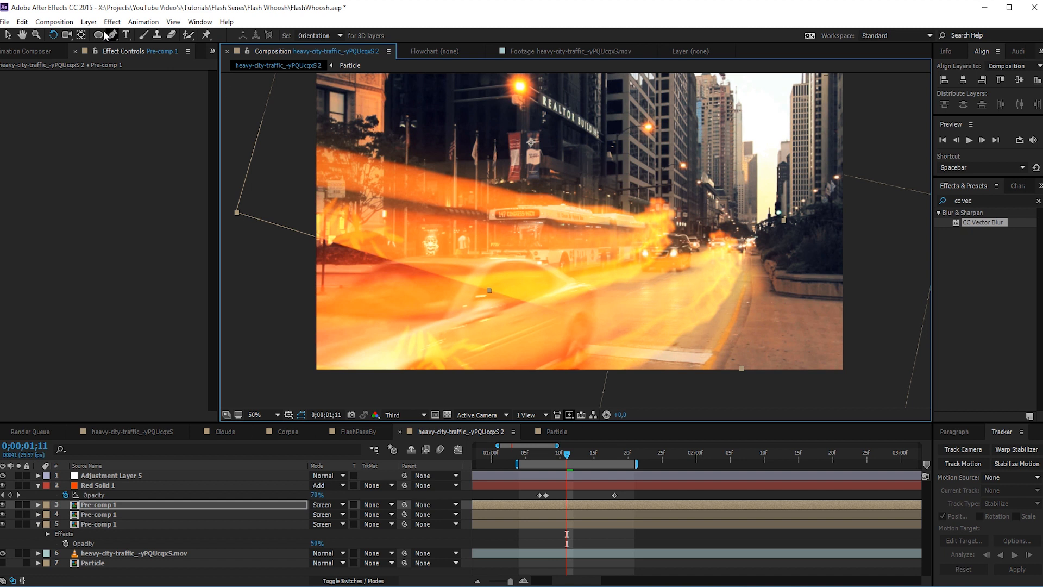
left_click(531, 220)
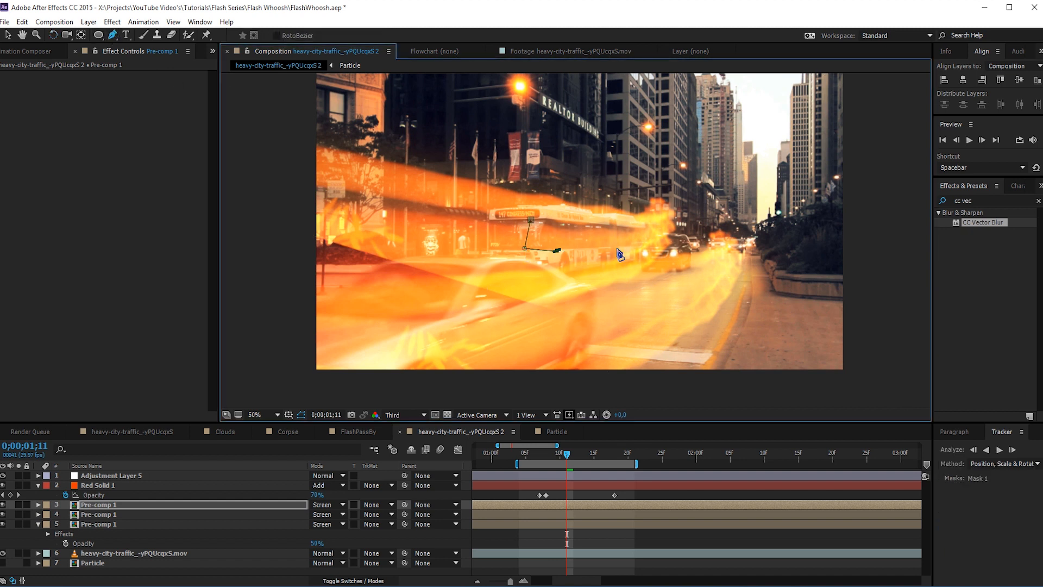
left_click_drag(633, 246, 641, 246)
left_click(530, 220)
- Set the Mask Feather of the bus window mask to 25 pixels
key("f")
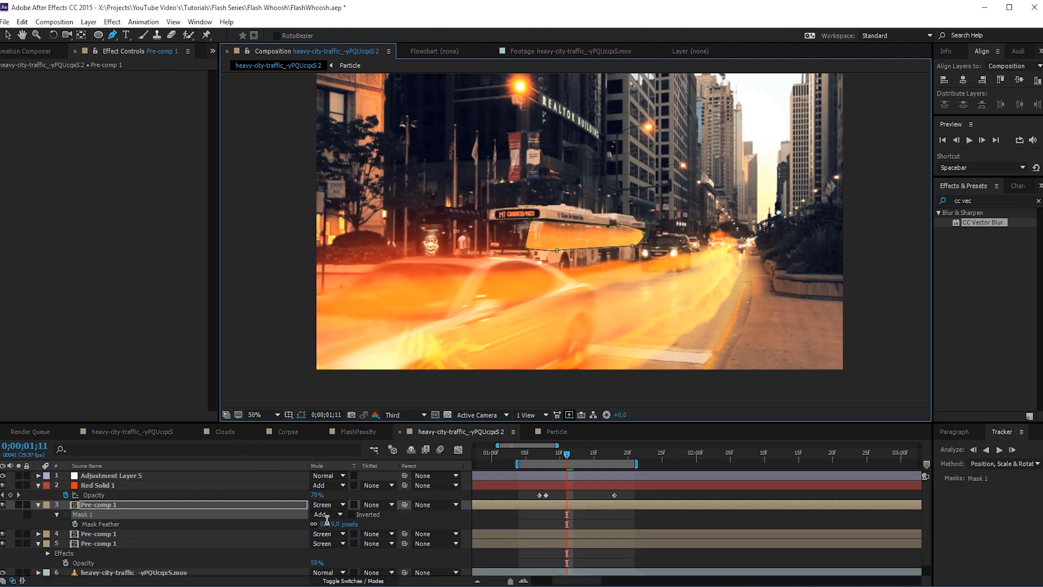
left_click(327, 523)
type("5")
key("Return")
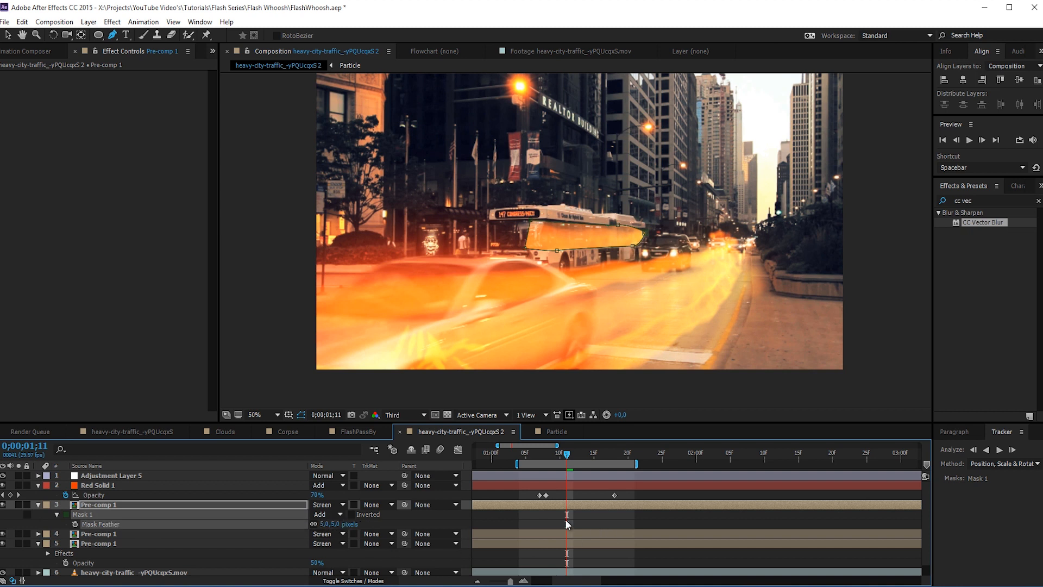
left_click(334, 523)
type("10")
key("Return")
left_click_drag(336, 524, 344, 526)
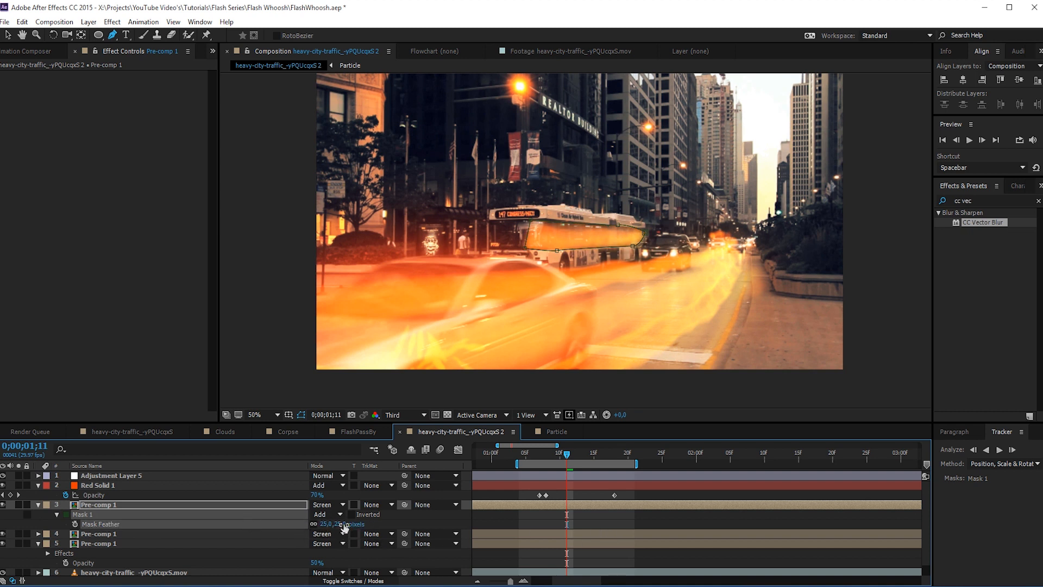
- Set the masked Pre-comp 1 copy's Opacity to 25%
left_click(234, 504)
key("t")
left_click(315, 514)
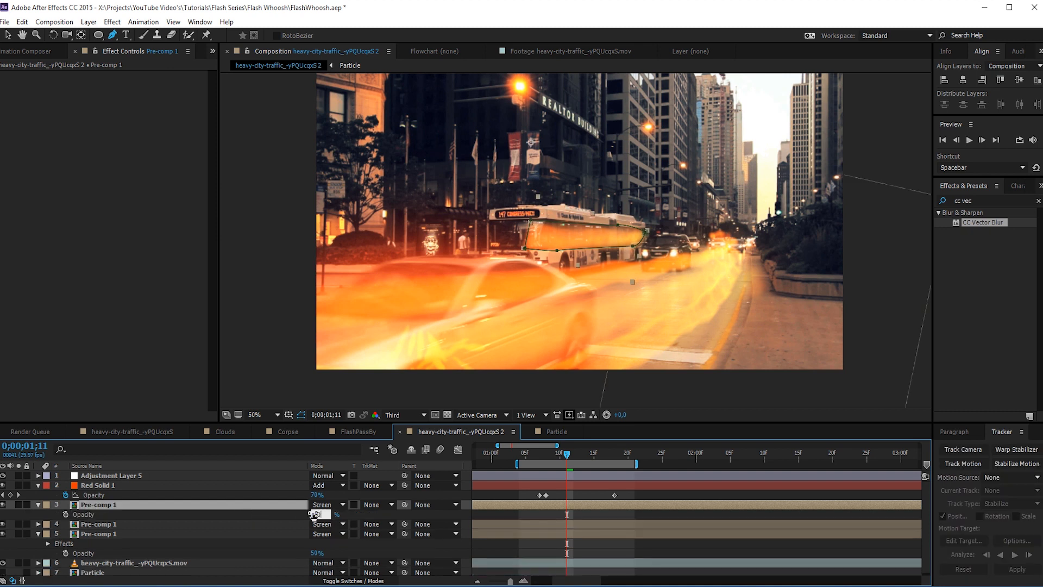
key("Return")
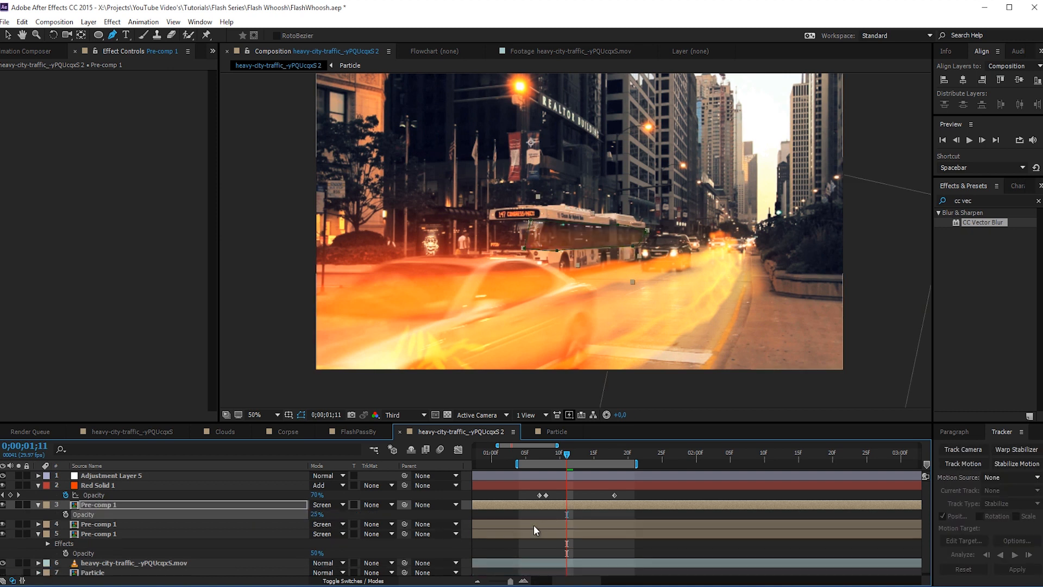
- Play back the whoosh from around the car's pass to check the reflection in the bus windows
left_click(544, 513)
mouse_move(564, 455)
left_mouse_down()
mouse_move(498, 469)
mouse_move(550, 470)
mouse_move(519, 468)
mouse_move(535, 476)
left_mouse_up()
key("space")
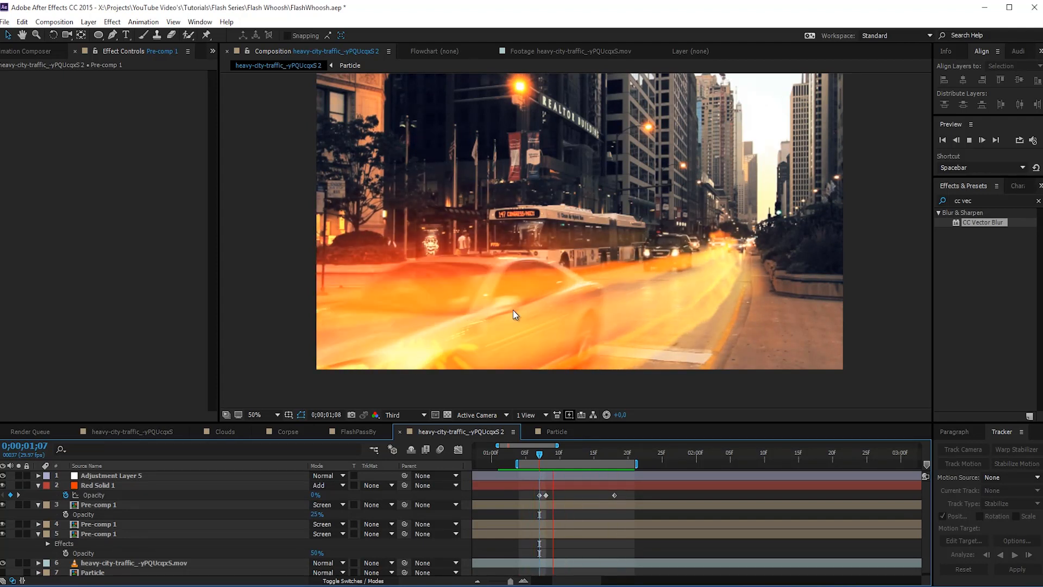
key("space")
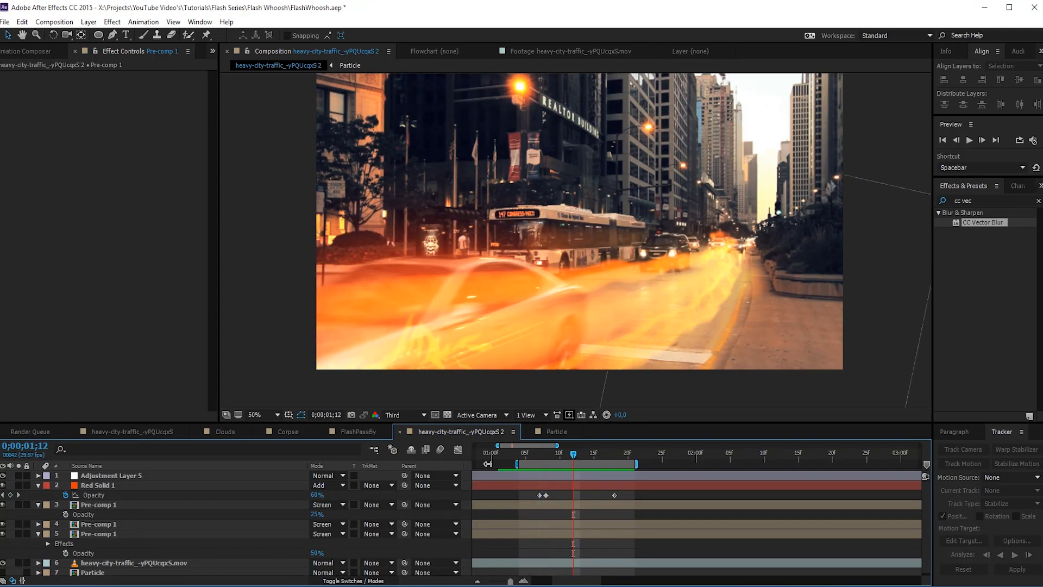
- Extend the work area so it runs from the start of the composition to about 4 seconds
left_click_drag(488, 463, 392, 466)
left_click(830, 465)
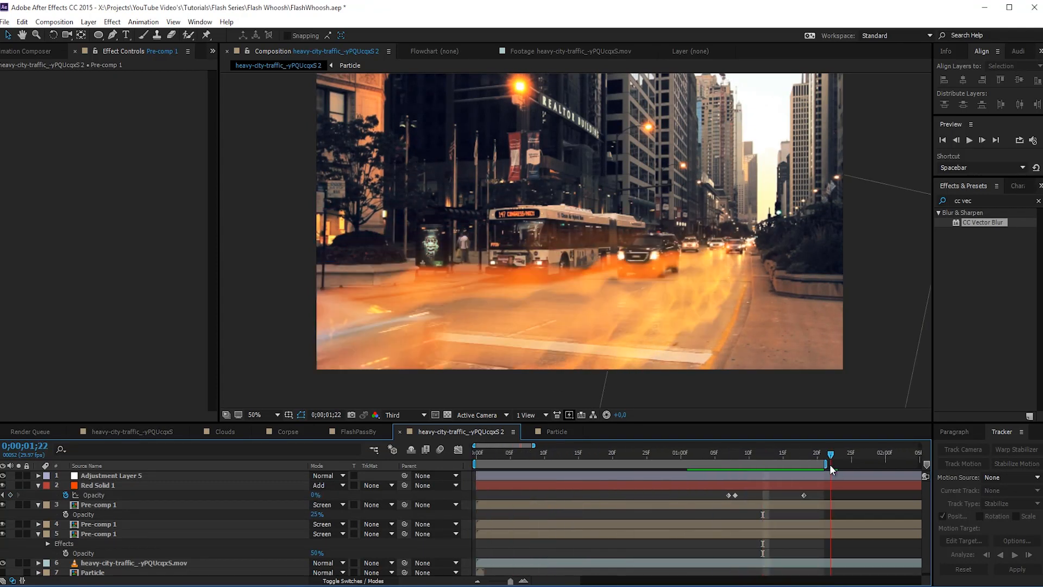
left_click_drag(829, 464, 893, 465)
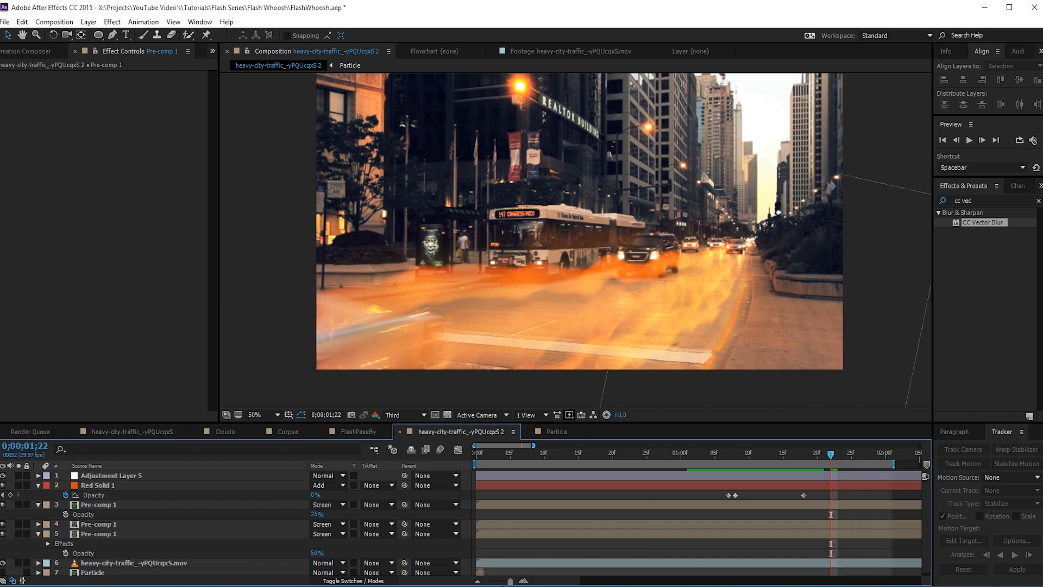
left_click_drag(508, 582, 488, 581)
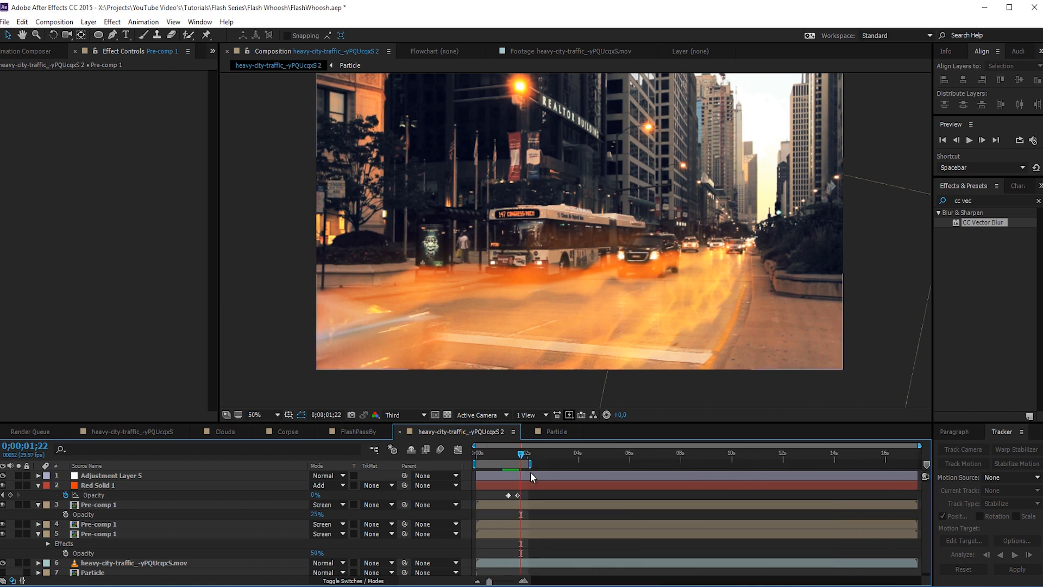
left_click_drag(526, 461, 580, 468)
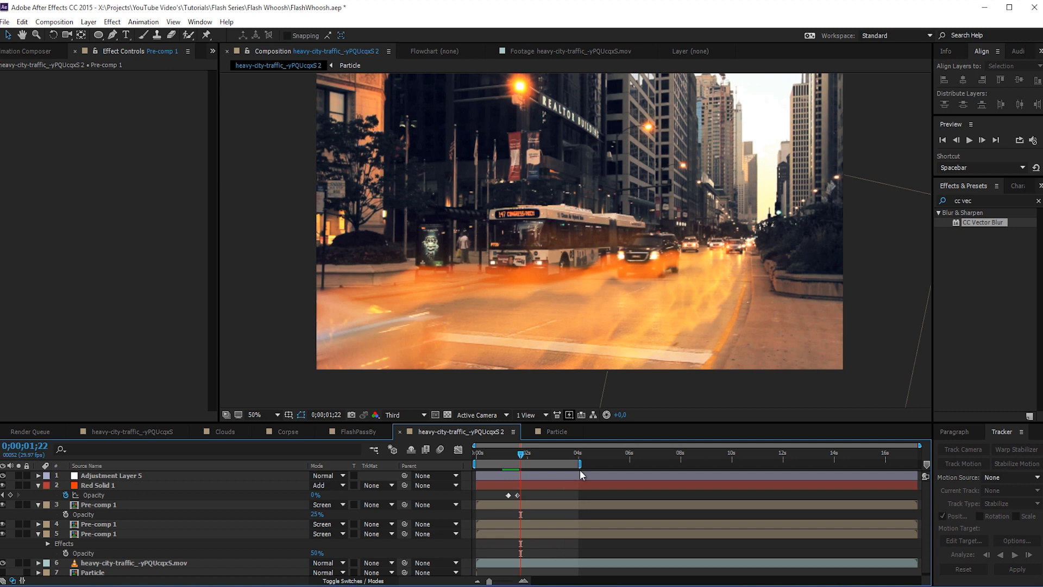